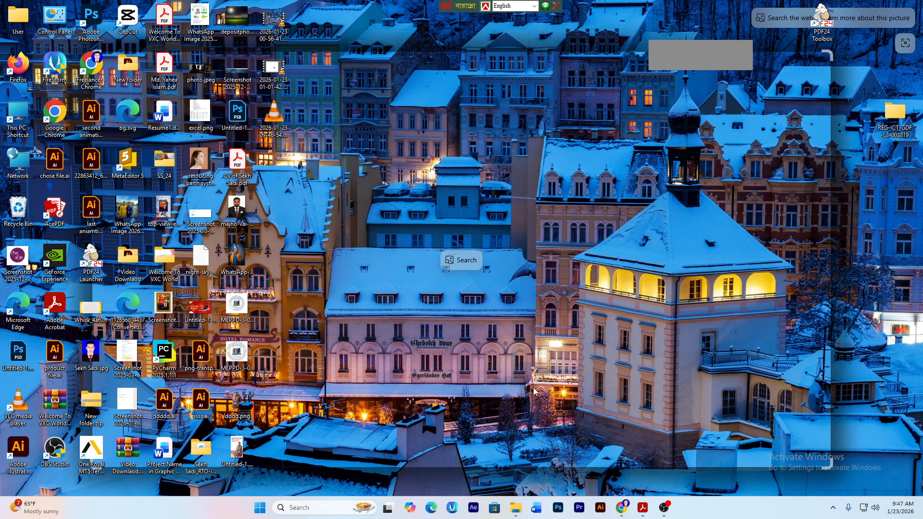
- Share the entire screen with everyone in the Meet call, then open File Explorer at Downloads
{"action": "left_click", "coordinate": [619, 511]}
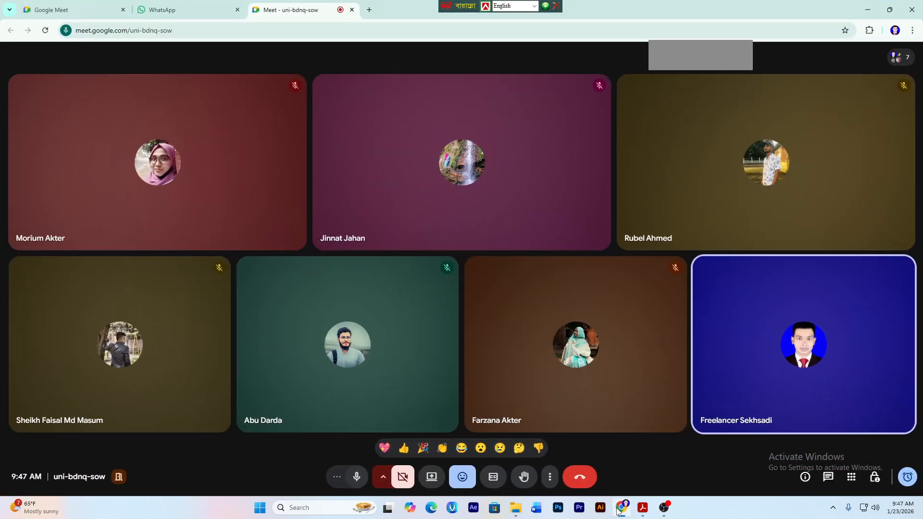
{"action": "left_click", "coordinate": [431, 477]}
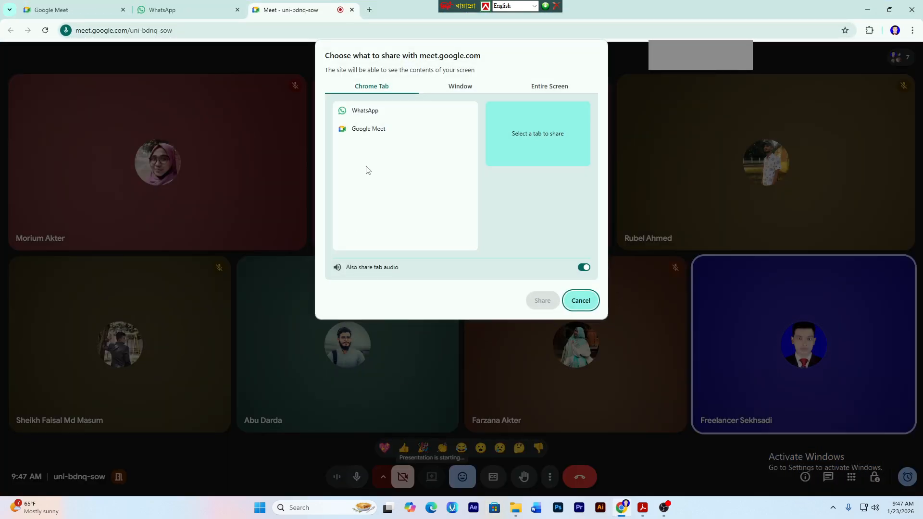
{"action": "left_click", "coordinate": [545, 87]}
{"action": "left_click", "coordinate": [424, 146]}
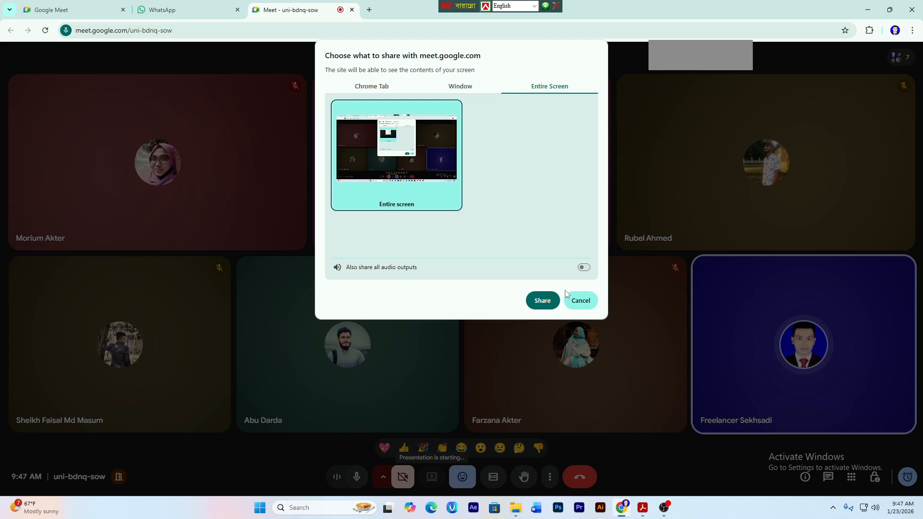
{"action": "left_click", "coordinate": [543, 302]}
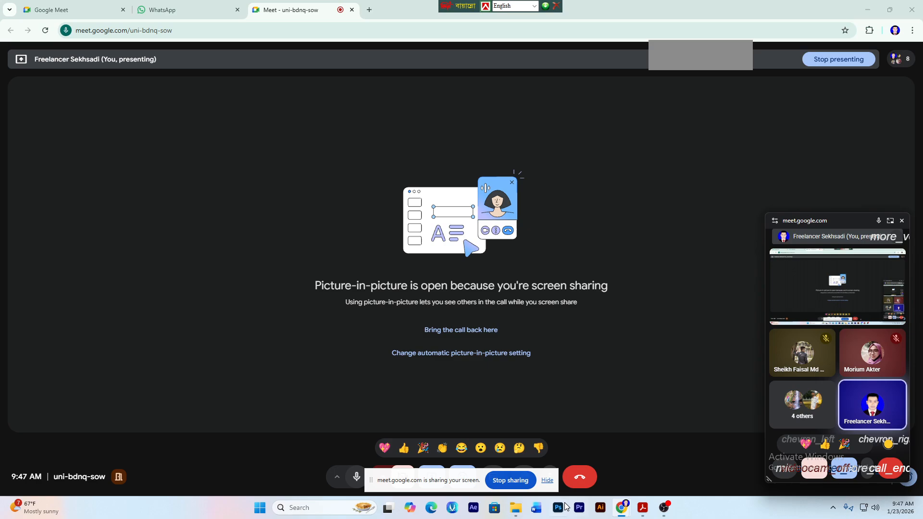
{"action": "left_click", "coordinate": [547, 480]}
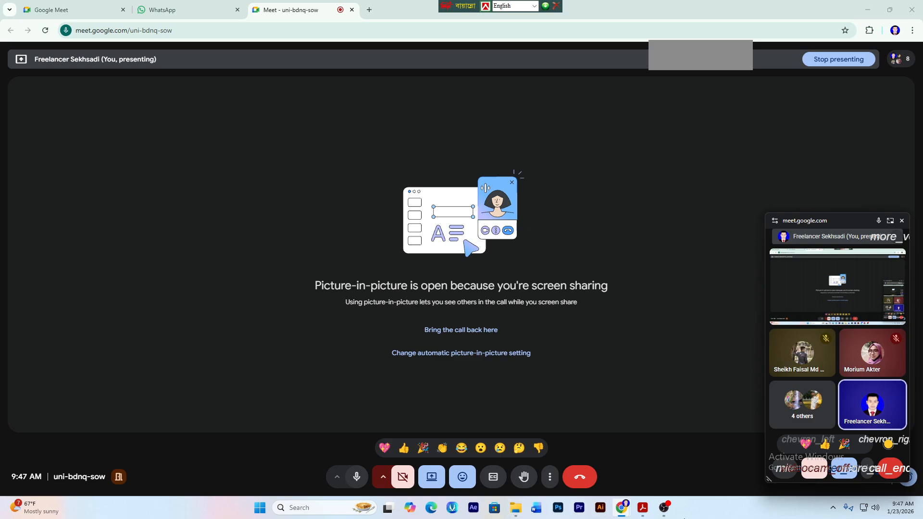
{"action": "left_click", "coordinate": [518, 510]}
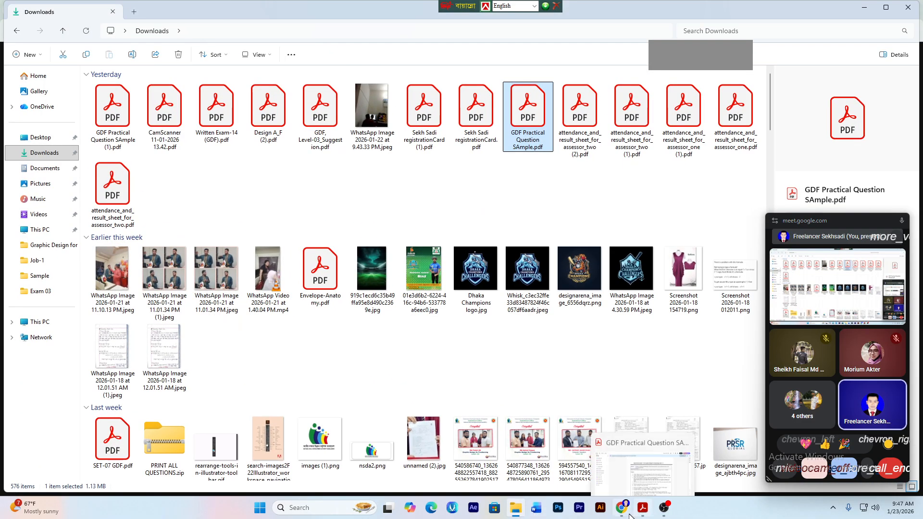
- Minimize the Downloads and Meet windows, leaving the desktop registration folder's name unchanged
{"action": "left_click", "coordinate": [871, 9]}
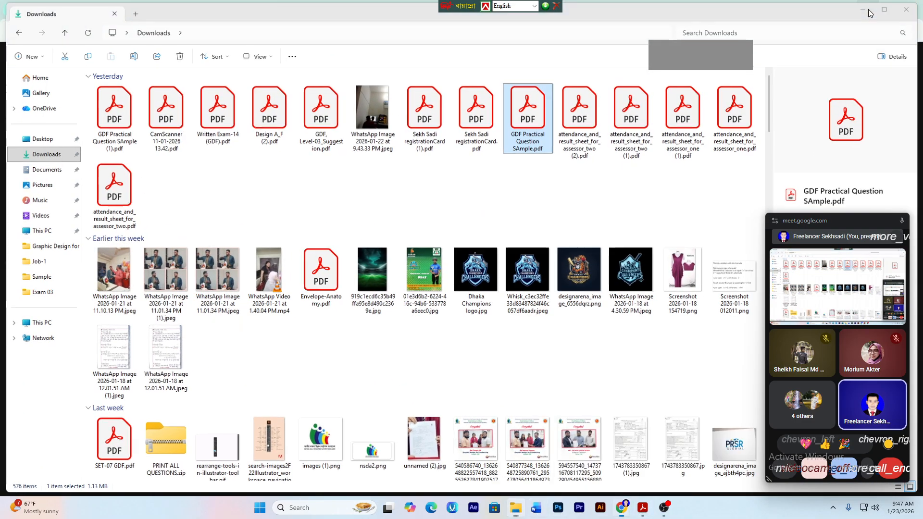
{"action": "left_click", "coordinate": [867, 10]}
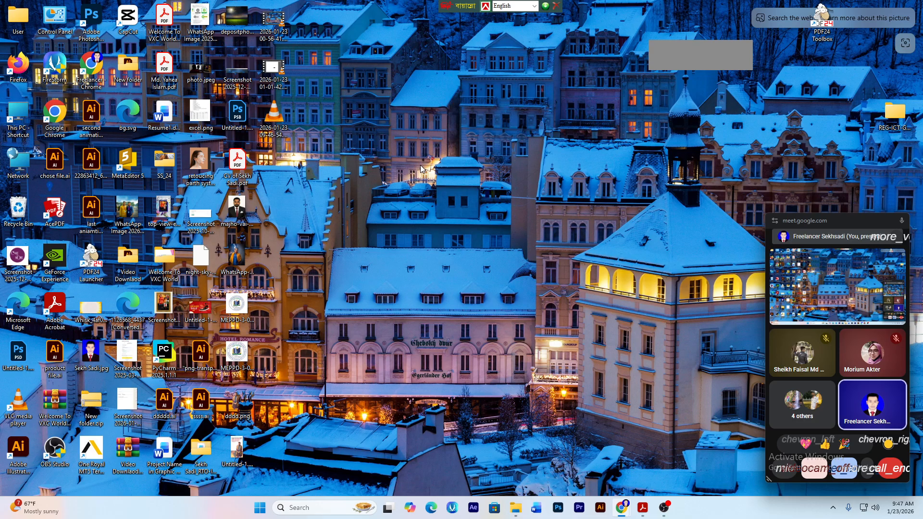
{"action": "left_click", "coordinate": [885, 127]}
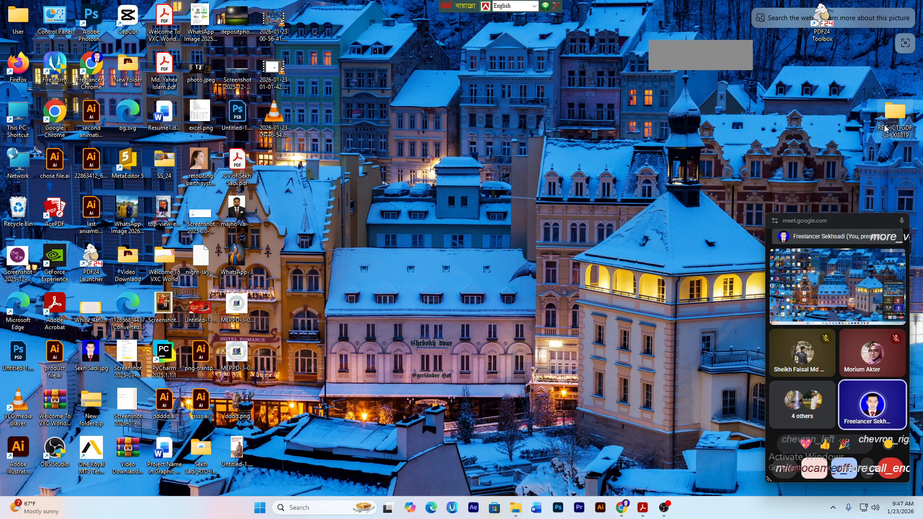
{"action": "left_click", "coordinate": [886, 127]}
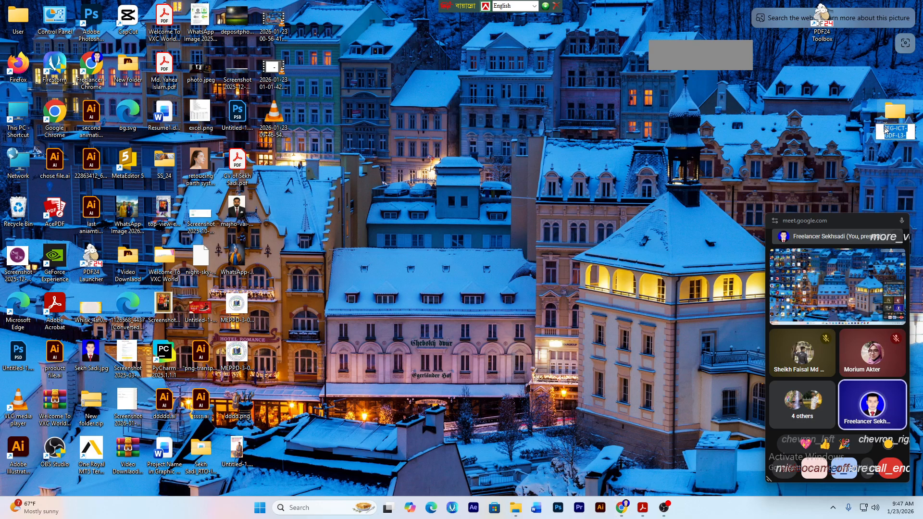
{"action": "left_click", "coordinate": [665, 175]}
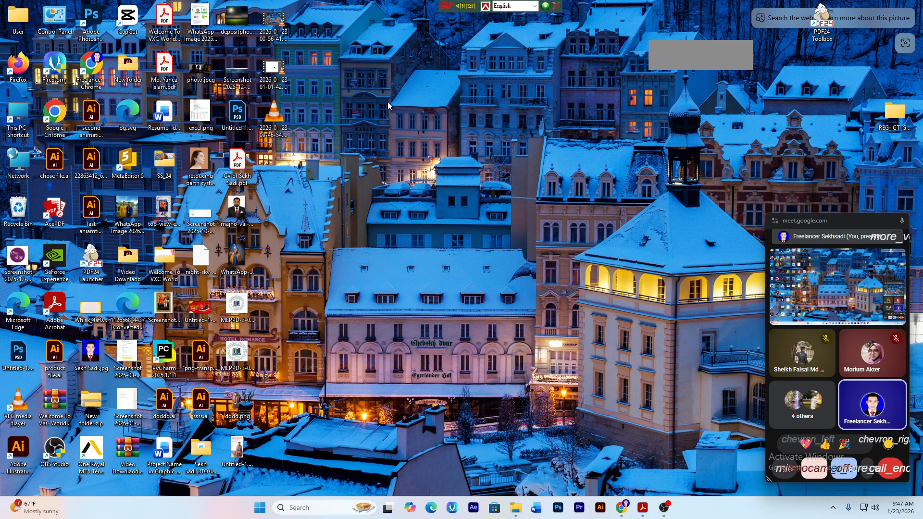
- Create a new desktop folder named with the registration code followed by the student's name
{"action": "right_click", "coordinate": [290, 123]}
{"action": "left_click", "coordinate": [405, 79]}
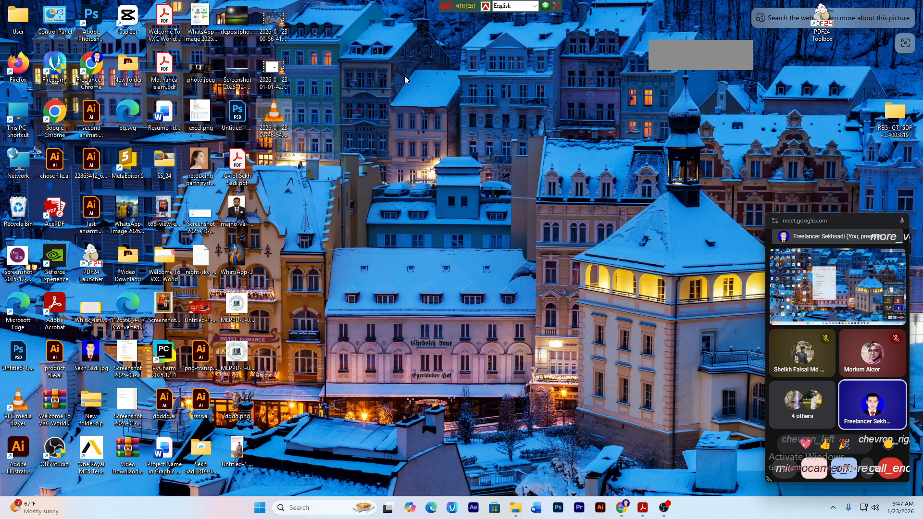
{"action": "key", "text": "ctrl+shift+n"}
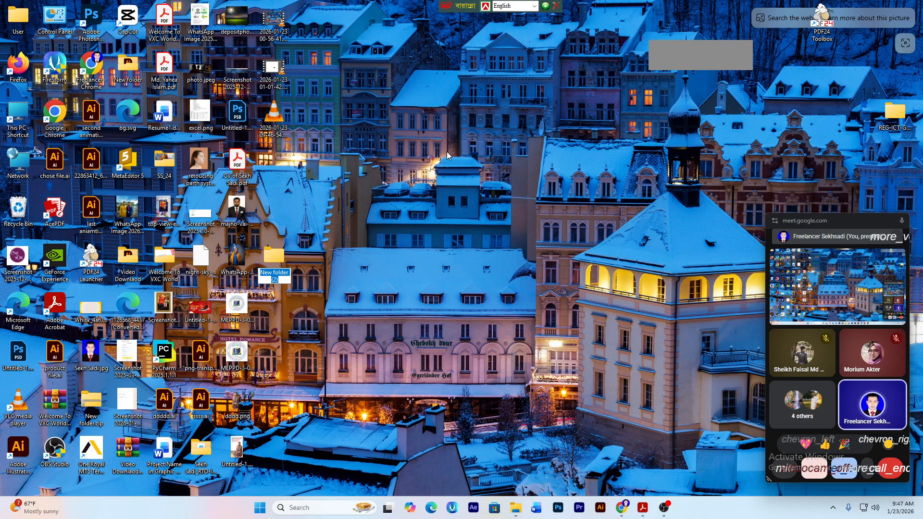
{"action": "left_click_drag", "start_coordinate": [279, 263], "coordinate": [407, 176]}
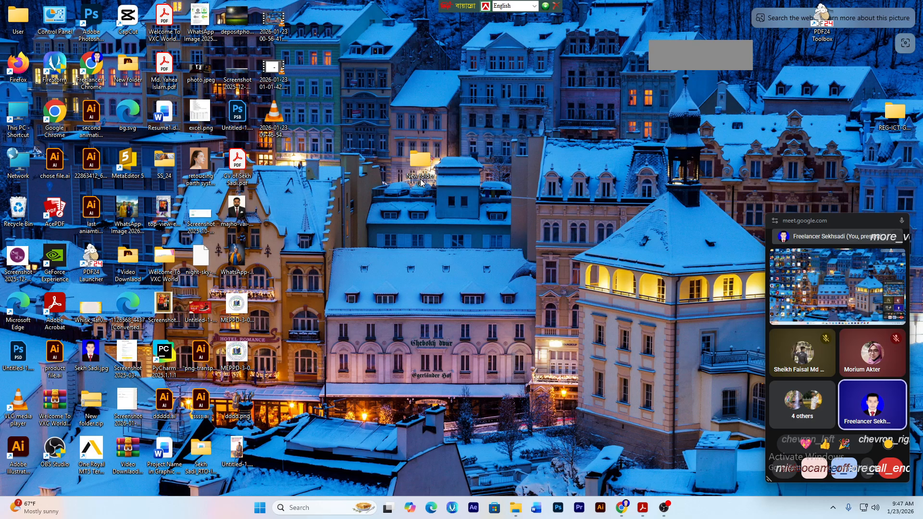
{"action": "left_click", "coordinate": [420, 182]}
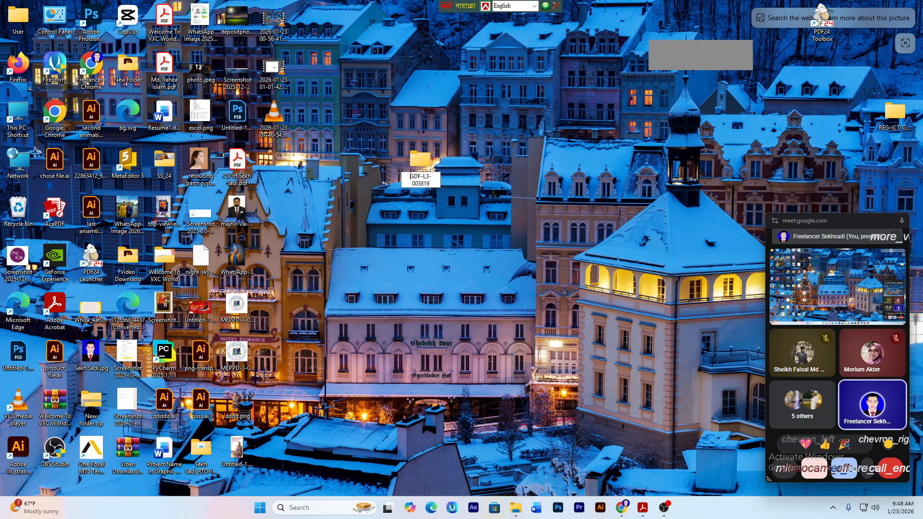
{"action": "key", "text": "Home"}
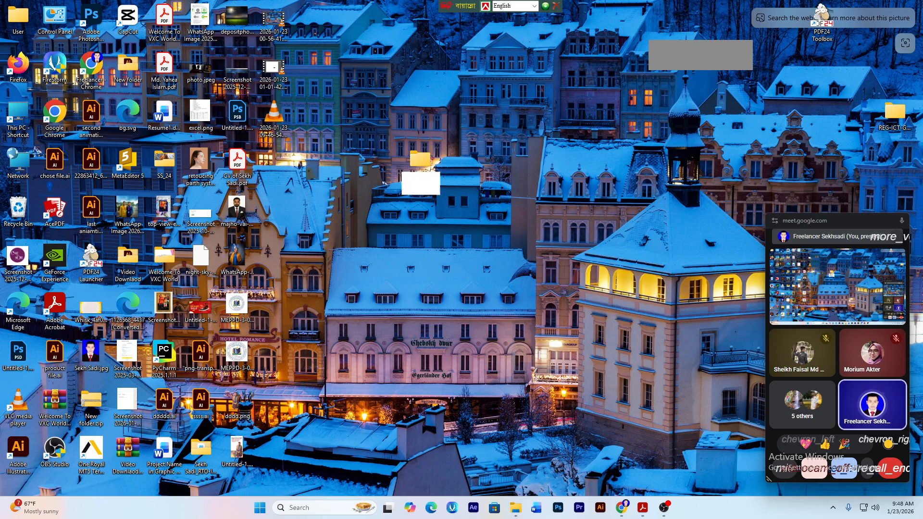
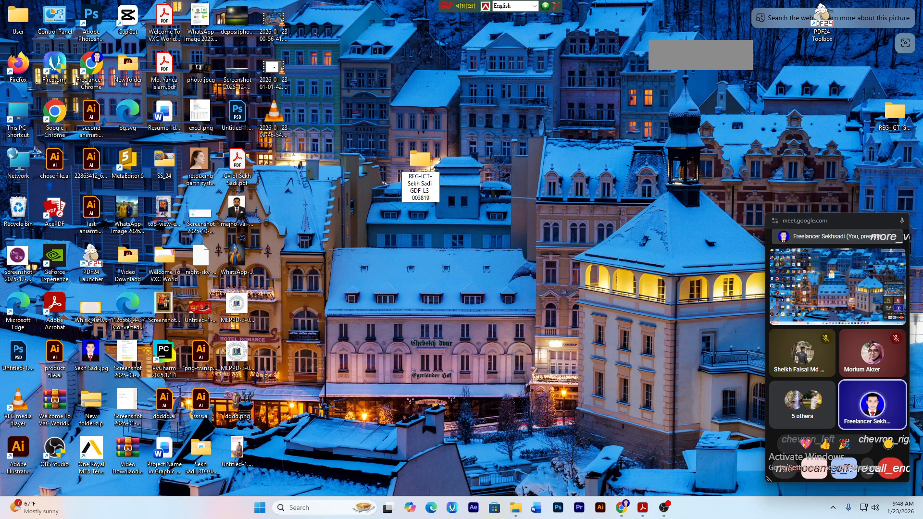
{"action": "left_click", "coordinate": [558, 173]}
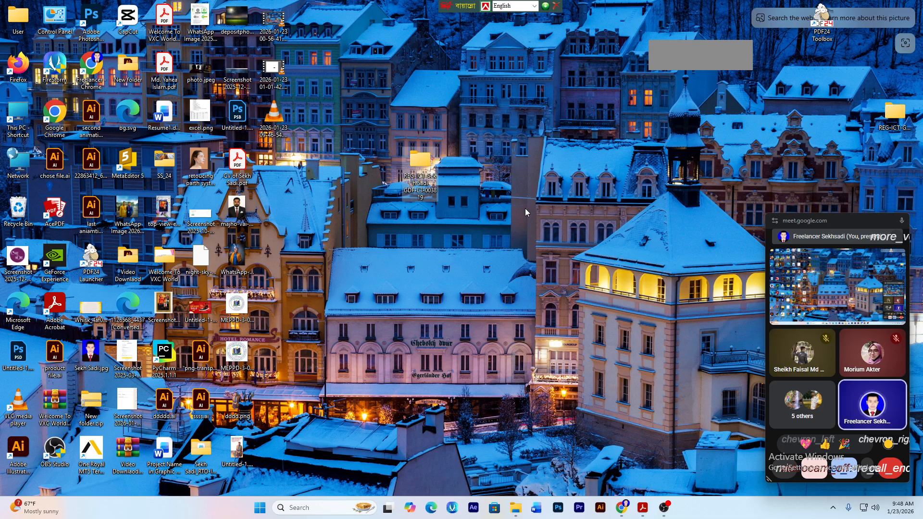
- Check that the new folder is empty, then edit its name to retype the student's name
{"action": "double_click", "coordinate": [425, 183]}
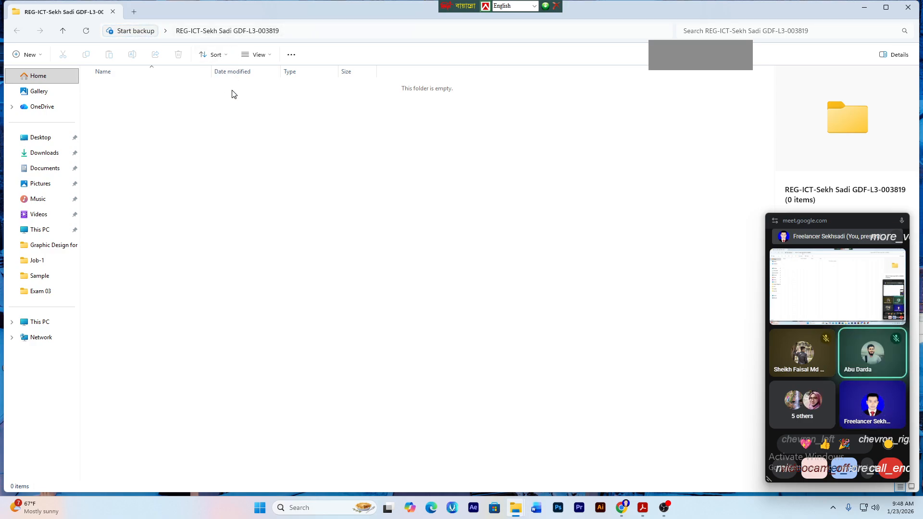
{"action": "left_click", "coordinate": [907, 7]}
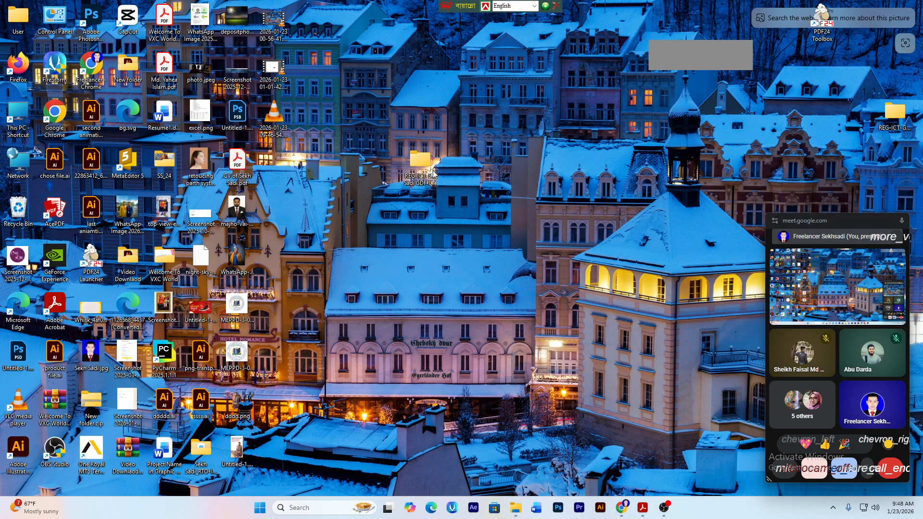
{"action": "left_click", "coordinate": [430, 176]}
{"action": "left_click", "coordinate": [422, 182]}
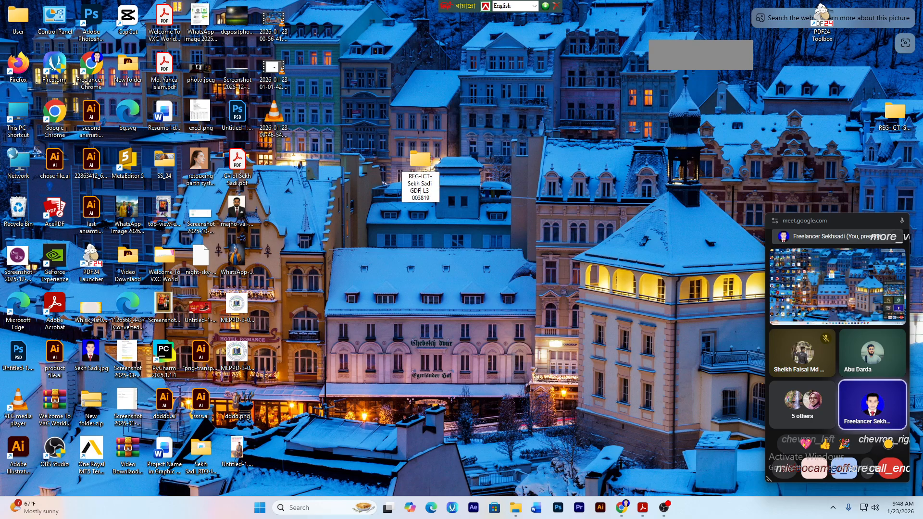
{"action": "left_click_drag", "start_coordinate": [407, 183], "coordinate": [431, 183]}
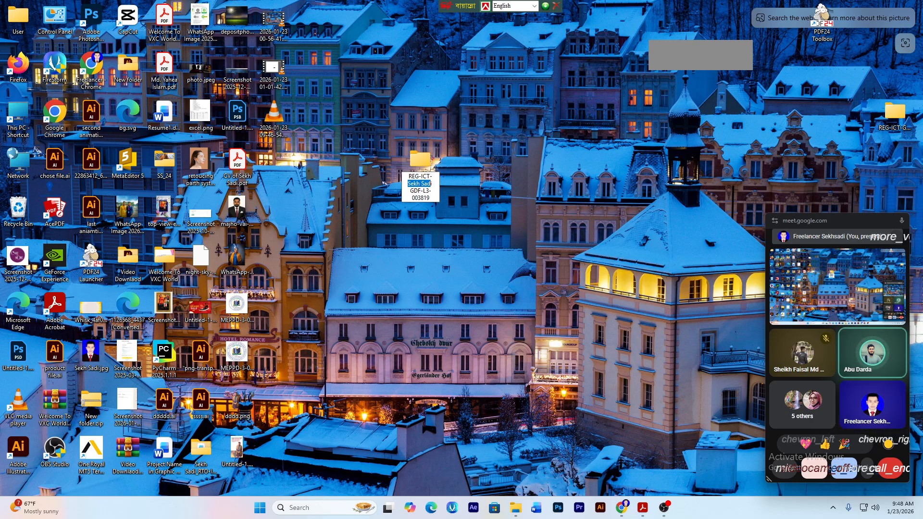
{"action": "key", "text": "BackSpace"}
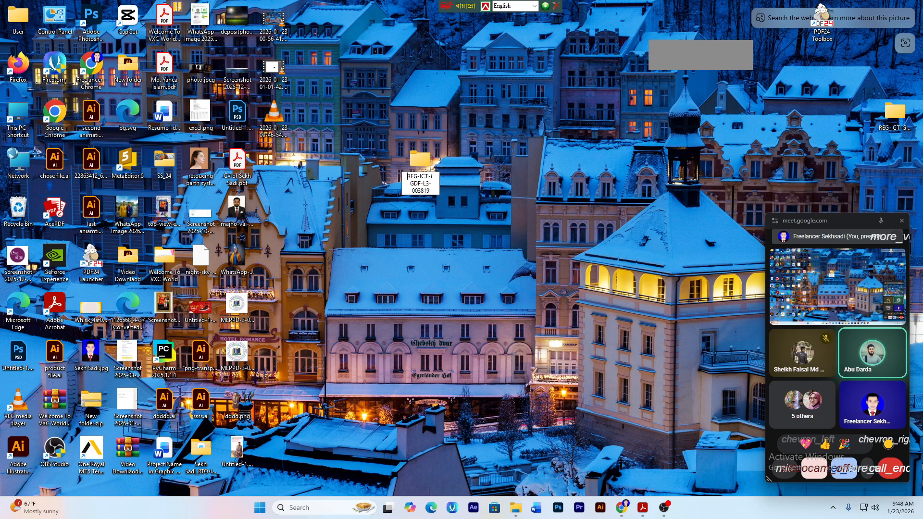
{"action": "left_click", "coordinate": [902, 221]}
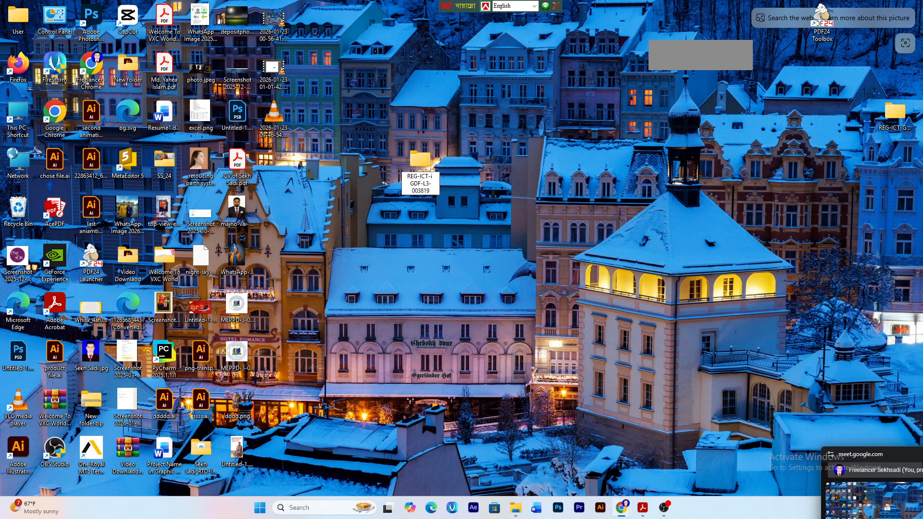
{"action": "left_click", "coordinate": [421, 184]}
{"action": "left_click", "coordinate": [418, 180]}
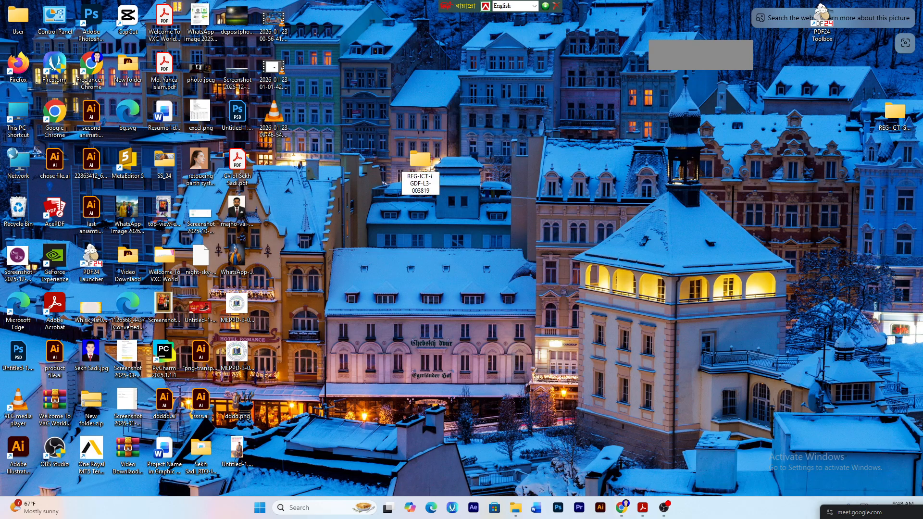
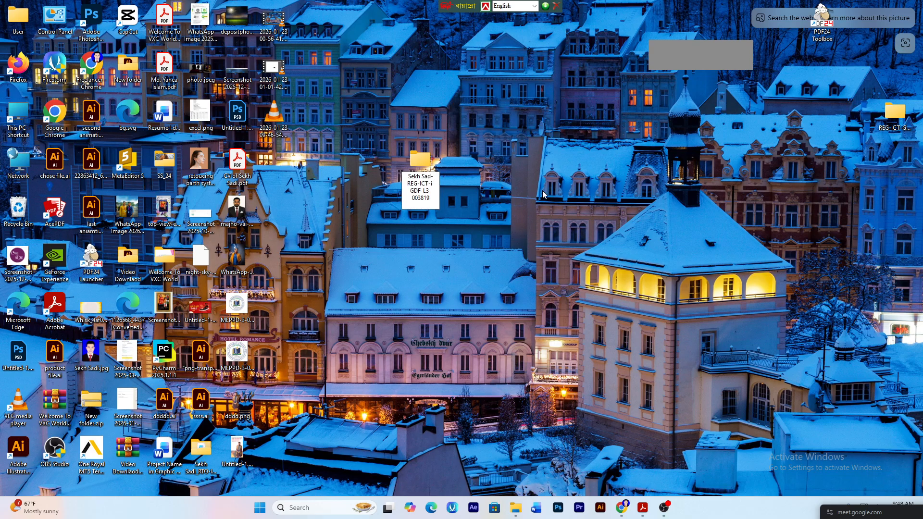
- Open the registration folder and create a subfolder named Job-1
{"action": "key", "text": "Return"}
{"action": "key", "text": "Return"}
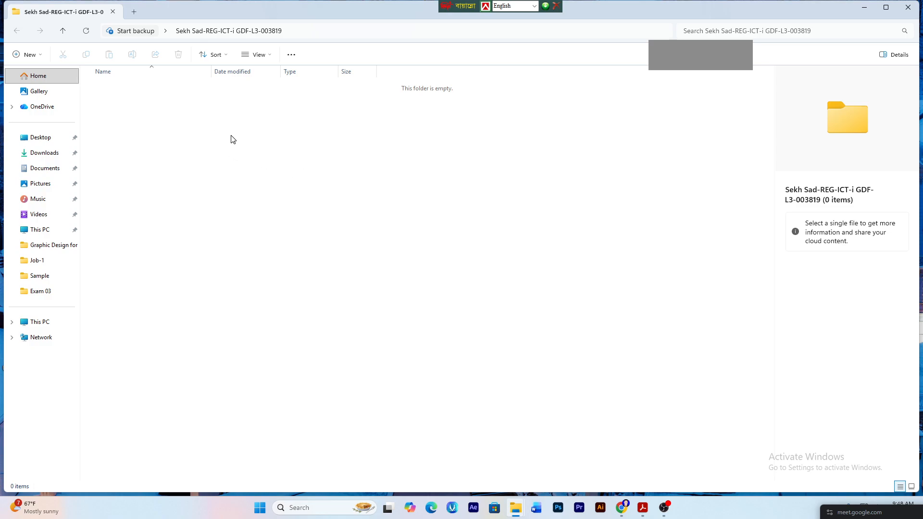
{"action": "key", "text": "ctrl+shift+n"}
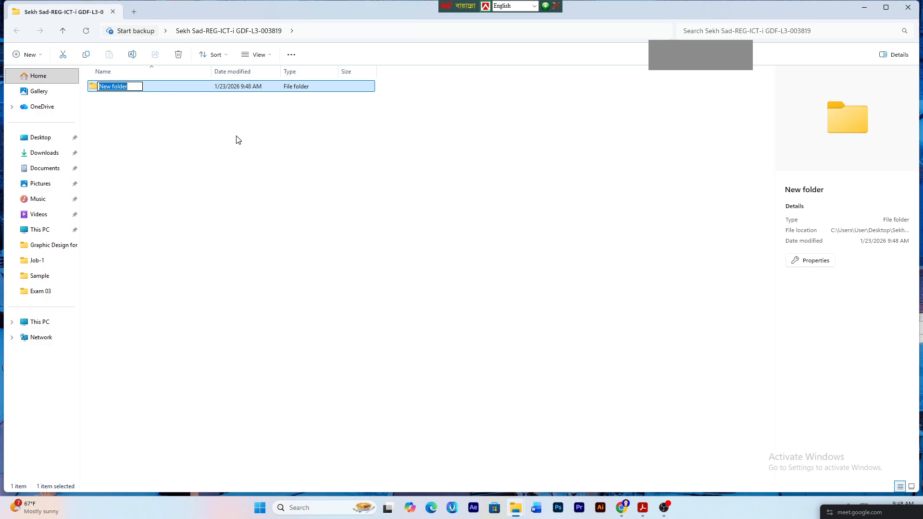
{"action": "type", "text": "Jo"}
{"action": "key", "text": "BackSpace"}
{"action": "type", "text": "ob"}
{"action": "key", "text": "BackSpace"}
{"action": "key", "text": "BackSpace"}
{"action": "type", "text": "o"}
{"action": "key", "text": "Return"}
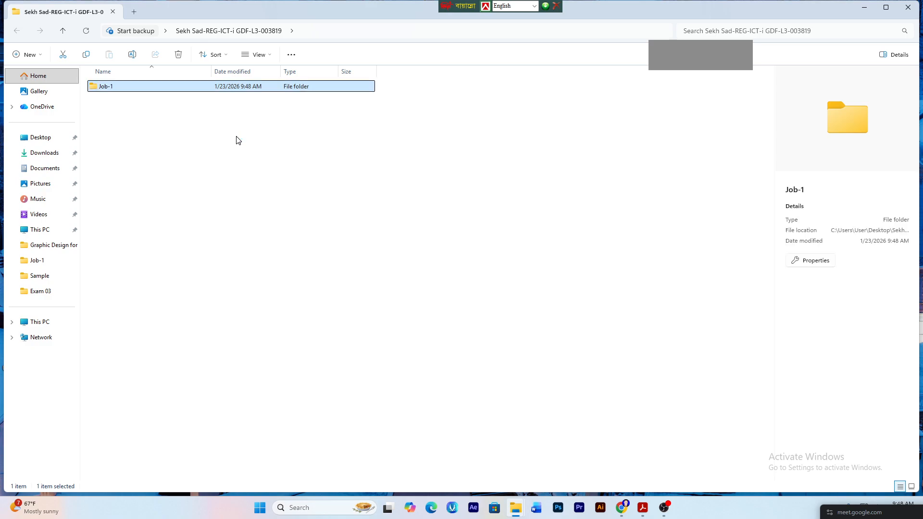
- Add three more subfolders named Job-2, Job-3 and Sample
{"action": "key", "text": "ctrl+shift+n"}
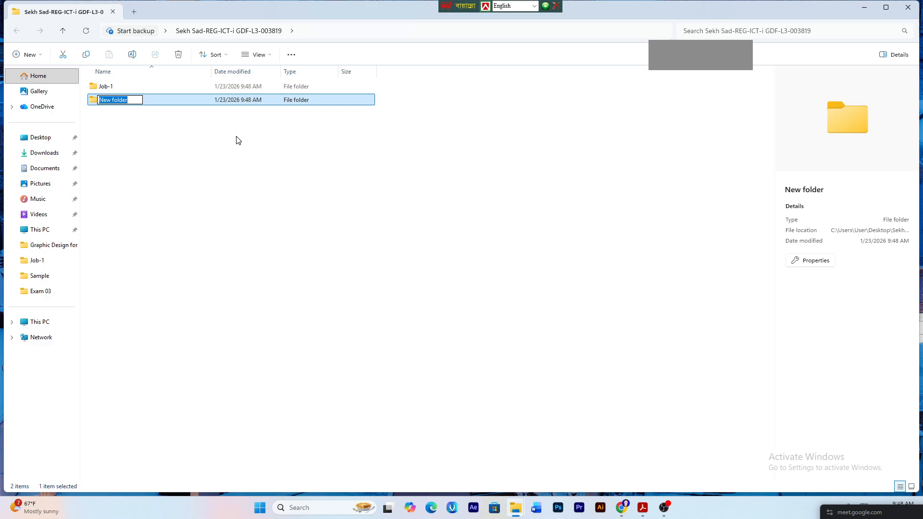
{"action": "type", "text": "Job-2"}
{"action": "key", "text": "Return"}
{"action": "key", "text": "Up"}
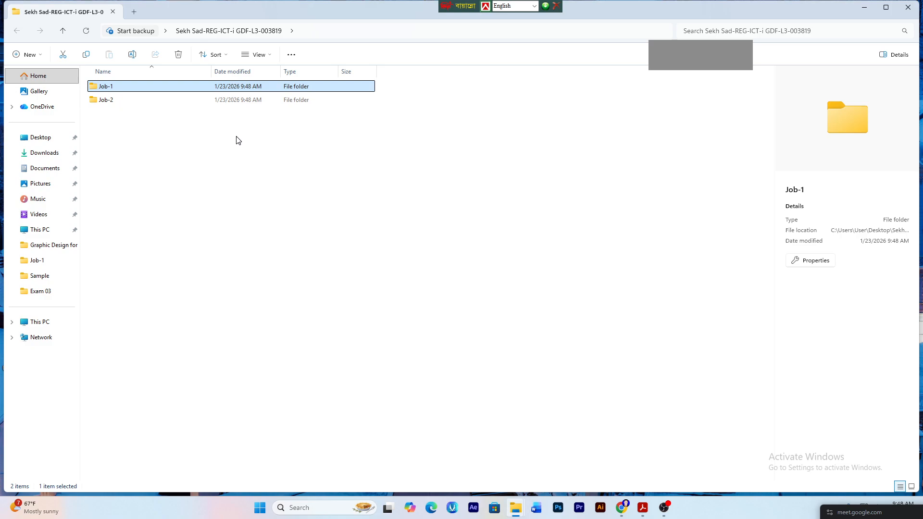
{"action": "key", "text": "ctrl+shift+n"}
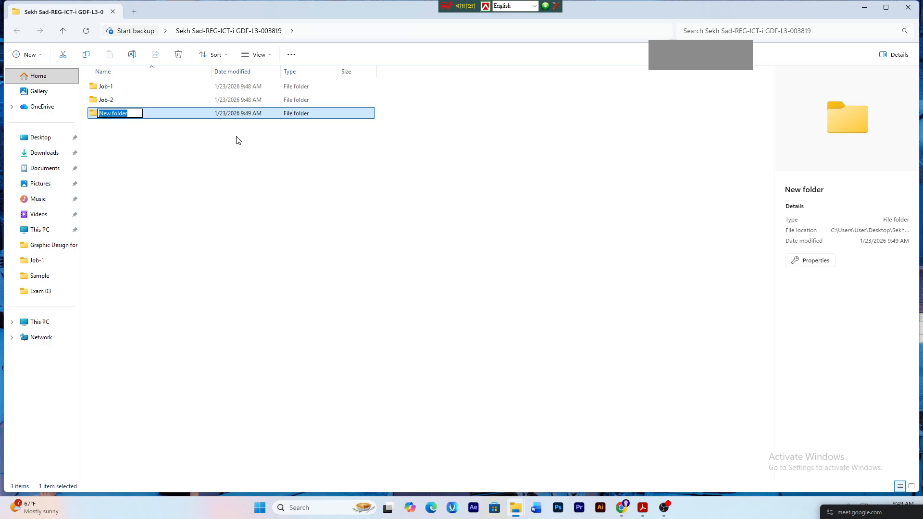
{"action": "type", "text": "Job-3"}
{"action": "key", "text": "Return"}
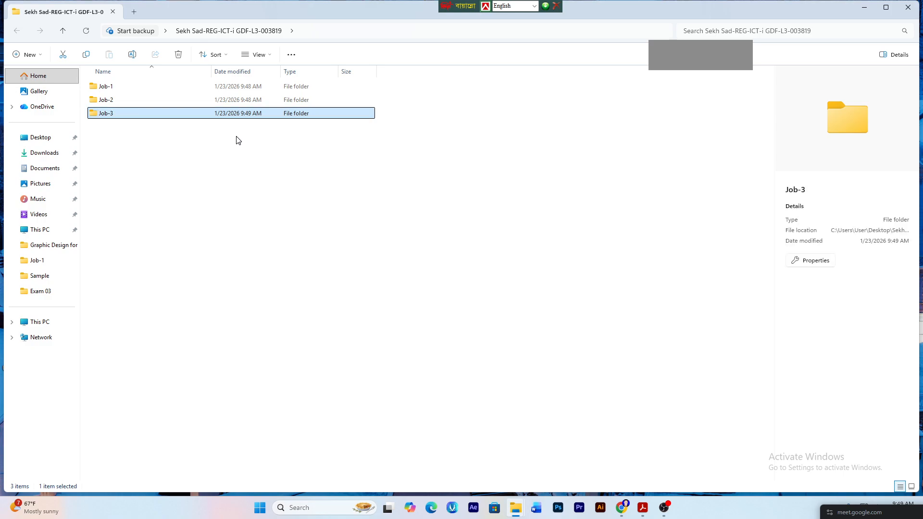
{"action": "key", "text": "ctrl+shift+n"}
{"action": "type", "text": "S"}
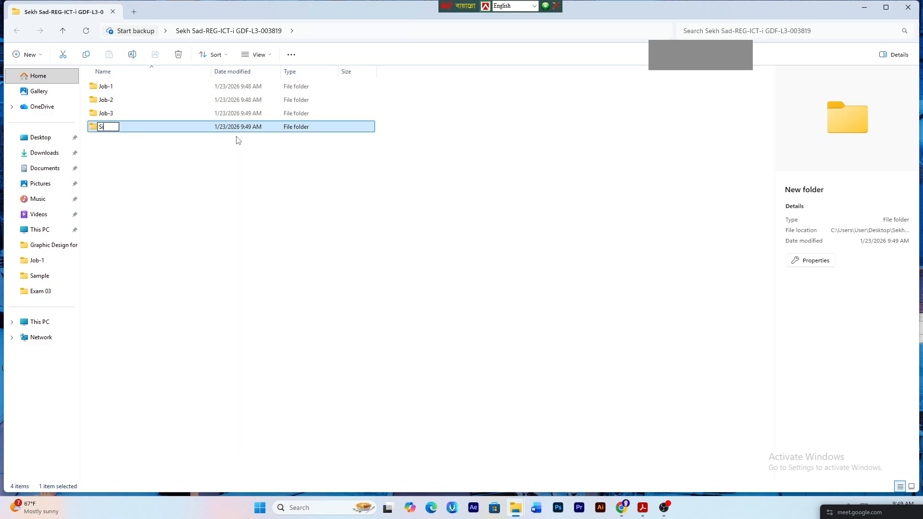
{"action": "type", "text": "ample"}
{"action": "key", "text": "Return"}
- Open the empty Job-1 folder and bring up its New item menu
{"action": "left_click", "coordinate": [310, 229]}
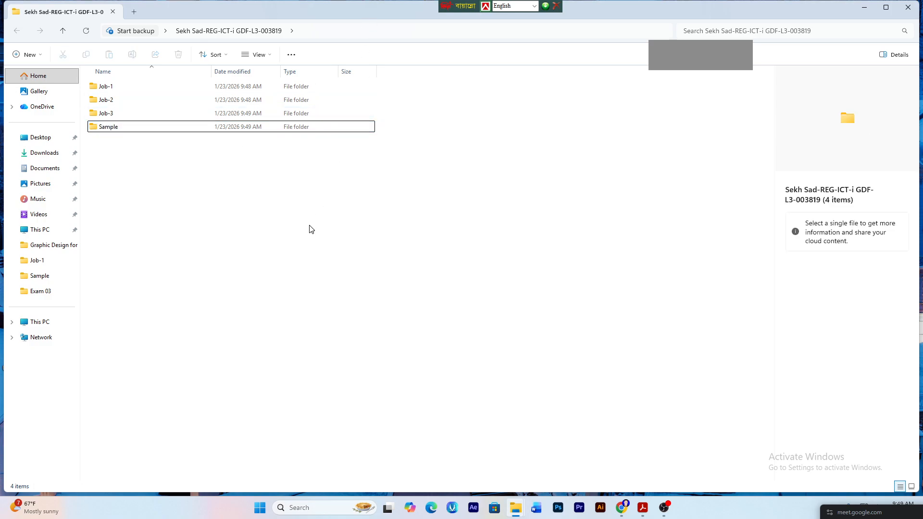
{"action": "left_click", "coordinate": [140, 127]}
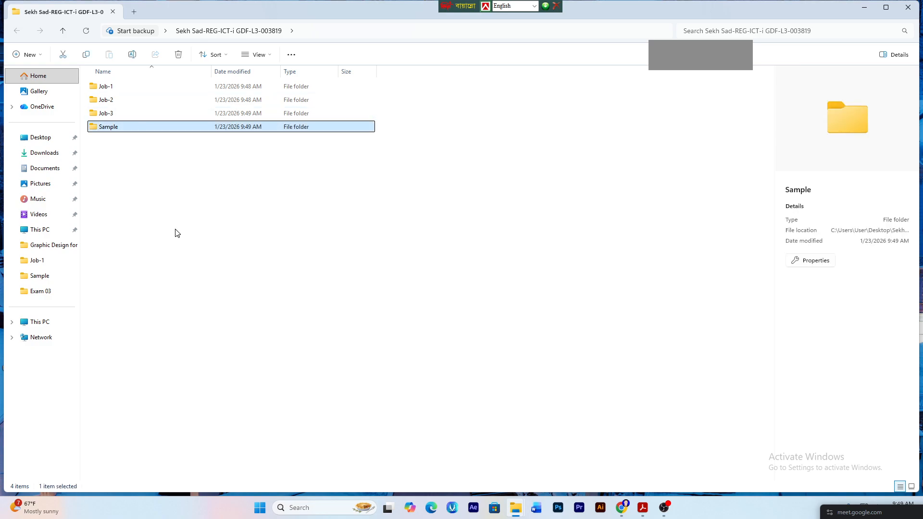
{"action": "left_click", "coordinate": [176, 218]}
{"action": "double_click", "coordinate": [135, 87]}
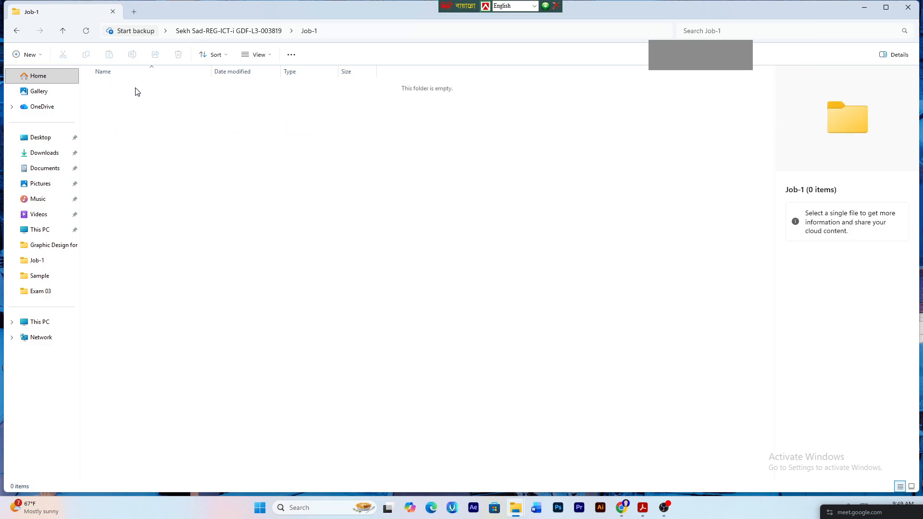
{"action": "right_click", "coordinate": [268, 139]}
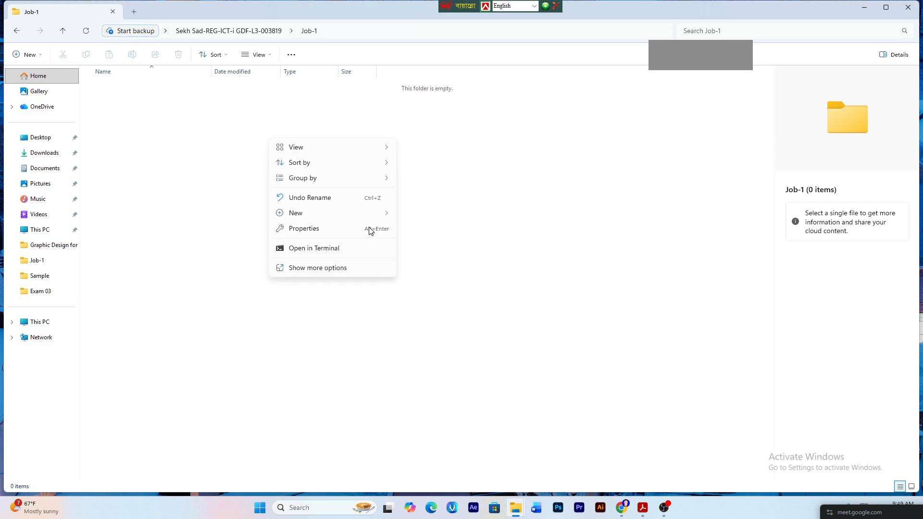
{"action": "left_click", "coordinate": [477, 152]}
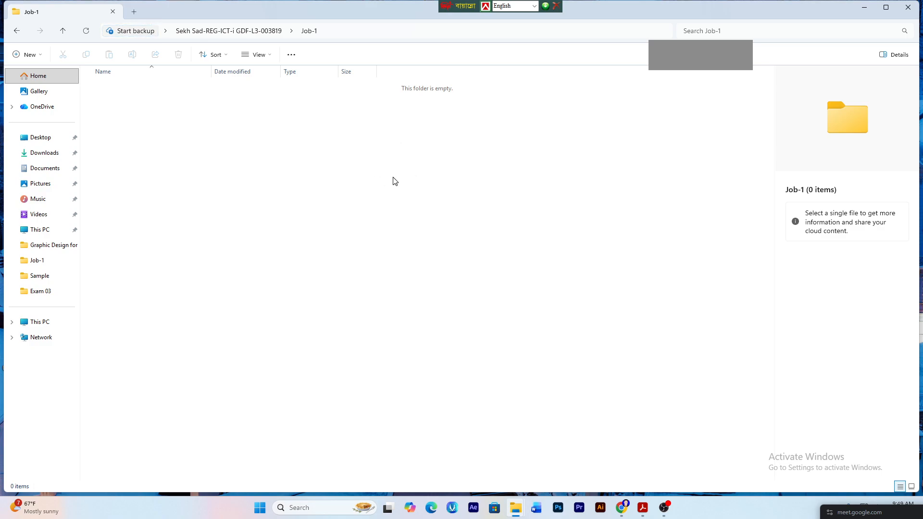
{"action": "right_click", "coordinate": [378, 164]}
{"action": "mouse_move", "coordinate": [441, 241]}
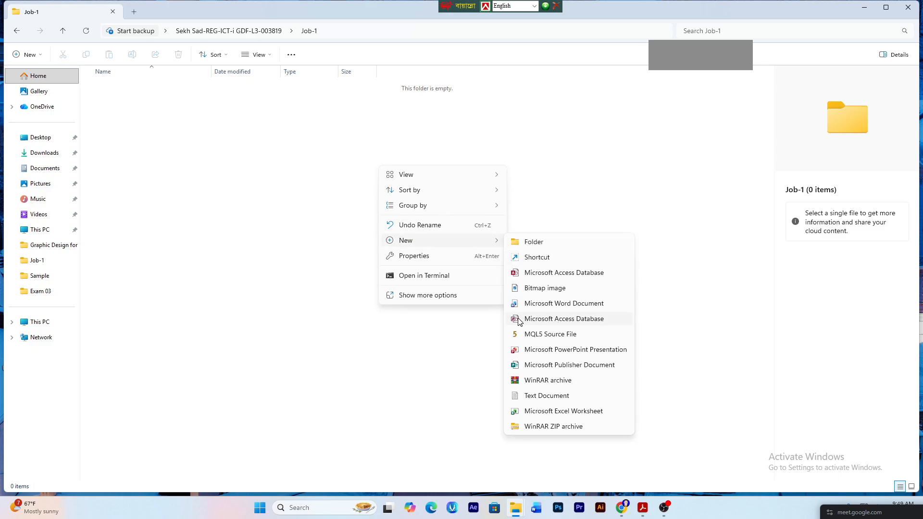
- Add a blank Word document to Job-1 with its default name, then show the specification PDF
{"action": "left_click", "coordinate": [562, 307]}
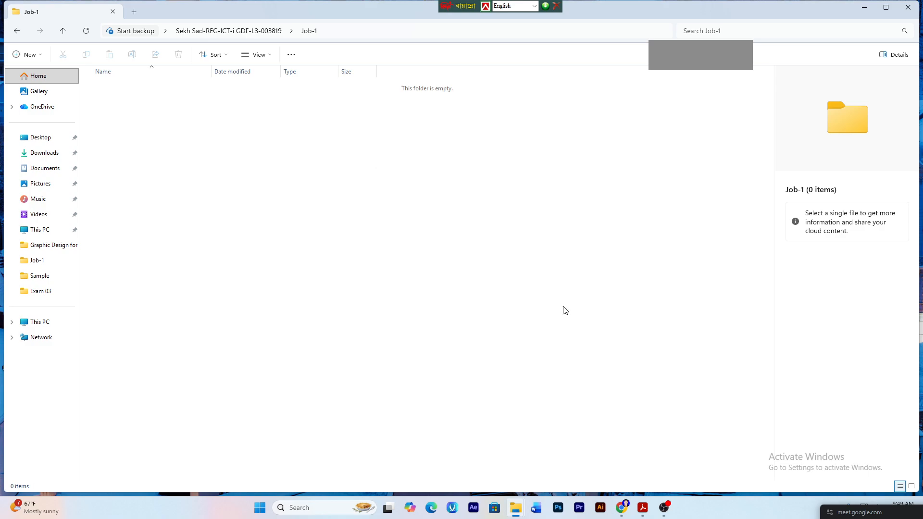
{"action": "left_click", "coordinate": [257, 206]}
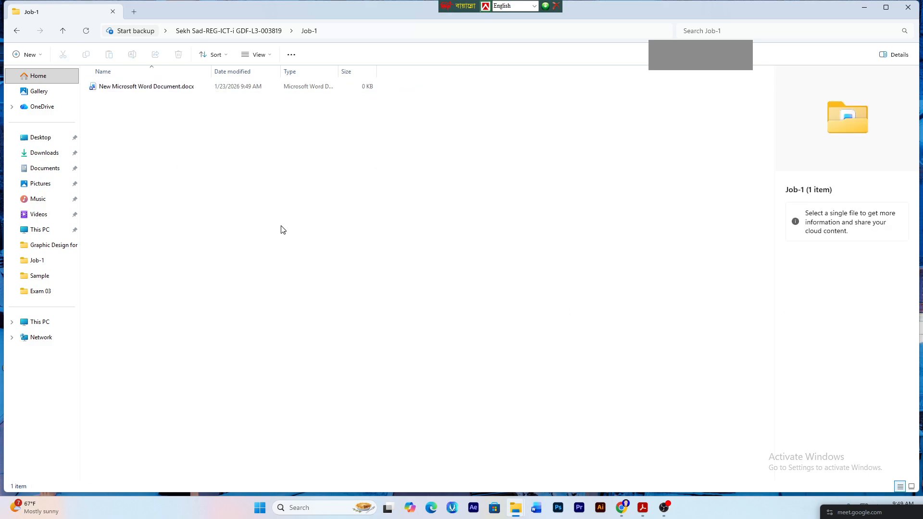
{"action": "left_click", "coordinate": [641, 508]}
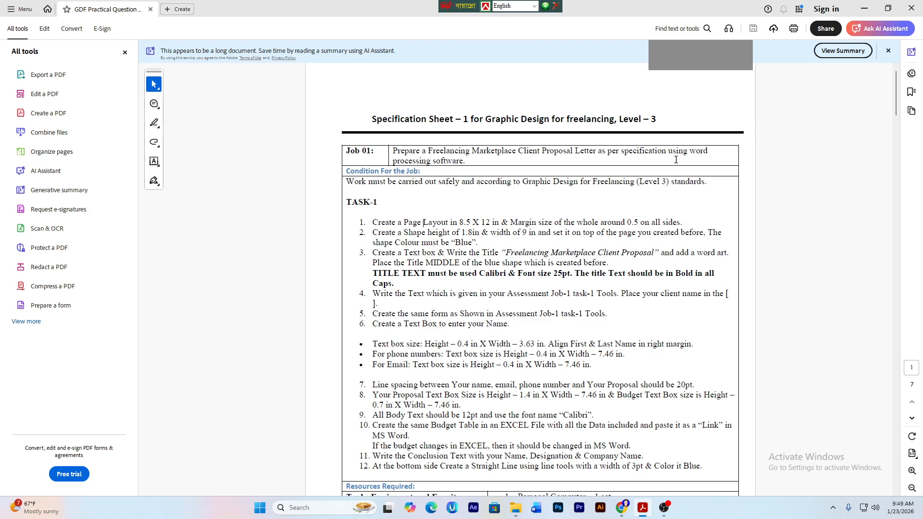
- Copy the job title 'Client Proposal Letter' from the Job 01 row of the specification
{"action": "left_click_drag", "start_coordinate": [694, 152], "coordinate": [713, 157]}
{"action": "right_click", "coordinate": [717, 159]}
{"action": "left_click", "coordinate": [423, 162]}
{"action": "scroll", "coordinate": [456, 230], "scroll_direction": "up", "scroll_amount": 1, "text": "ctrl"}
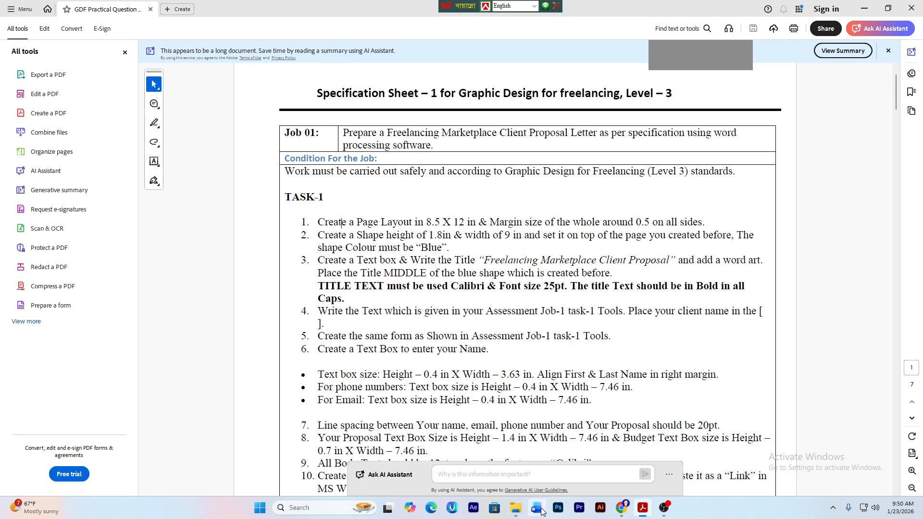
{"action": "mouse_move", "coordinate": [516, 508]}
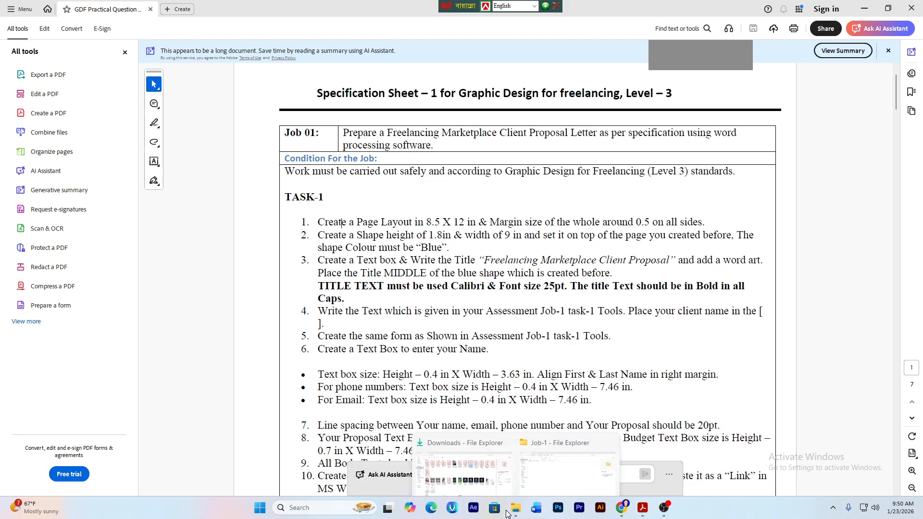
{"action": "mouse_move", "coordinate": [528, 465]}
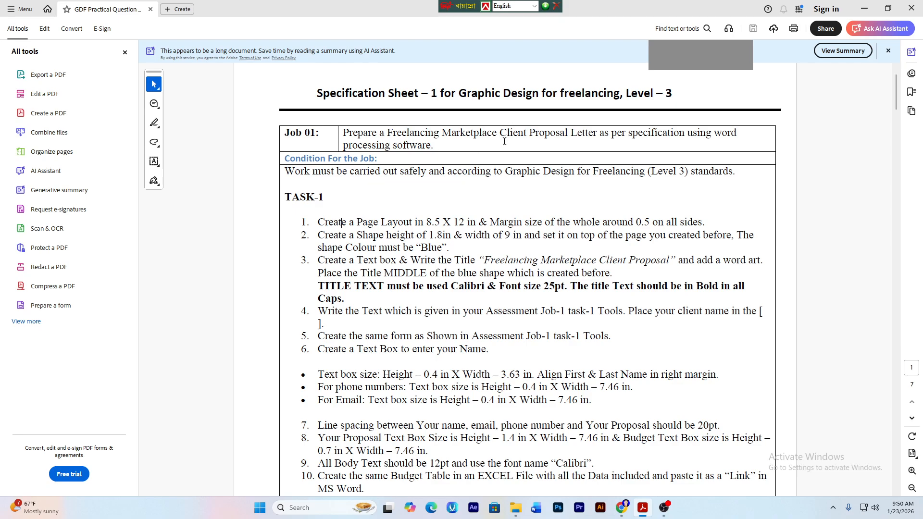
{"action": "left_click_drag", "start_coordinate": [501, 135], "coordinate": [573, 142]}
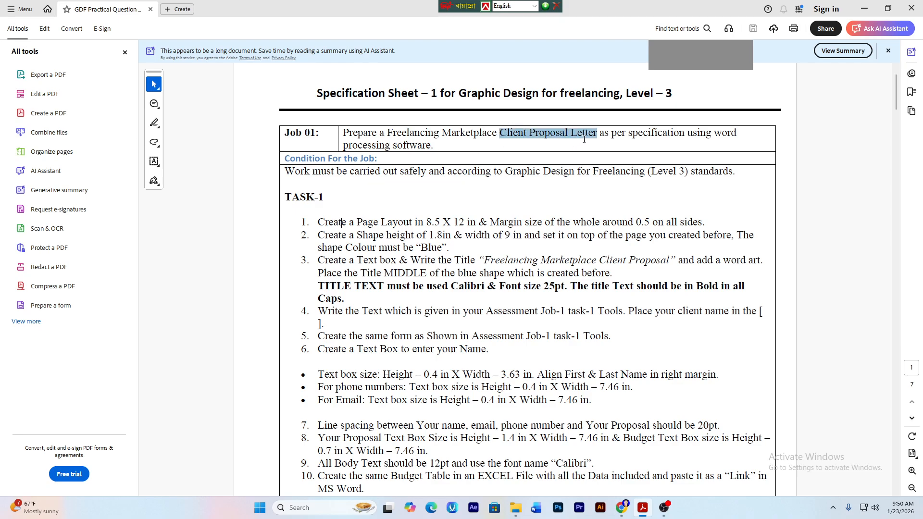
{"action": "right_click", "coordinate": [584, 139]}
{"action": "left_click", "coordinate": [566, 206]}
- Rename the new Job-1 document to 'Client Proposal Letter' and select it
{"action": "left_click", "coordinate": [558, 452]}
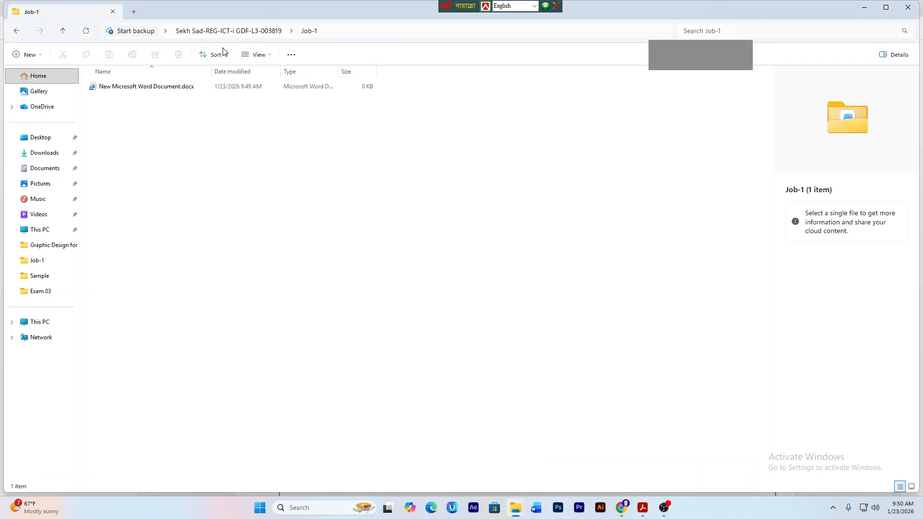
{"action": "left_click", "coordinate": [173, 86]}
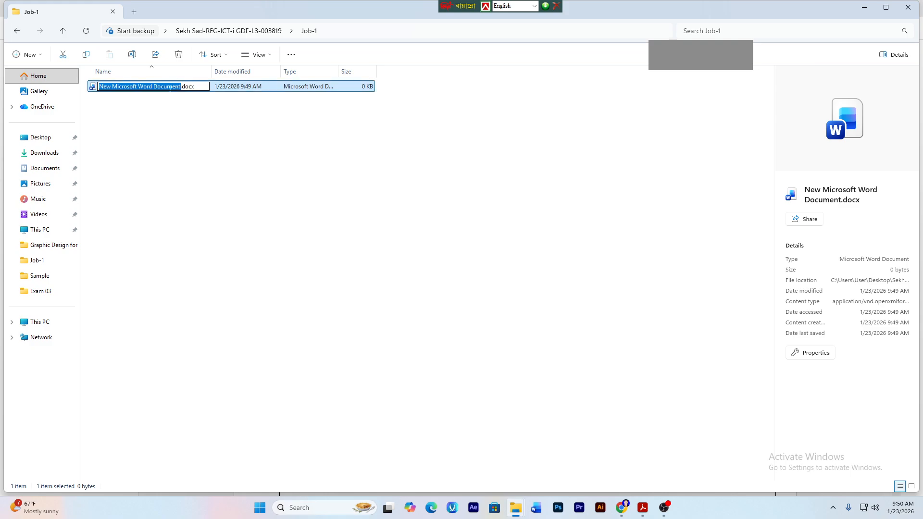
{"action": "key", "text": "ctrl+v"}
{"action": "left_click", "coordinate": [179, 196]}
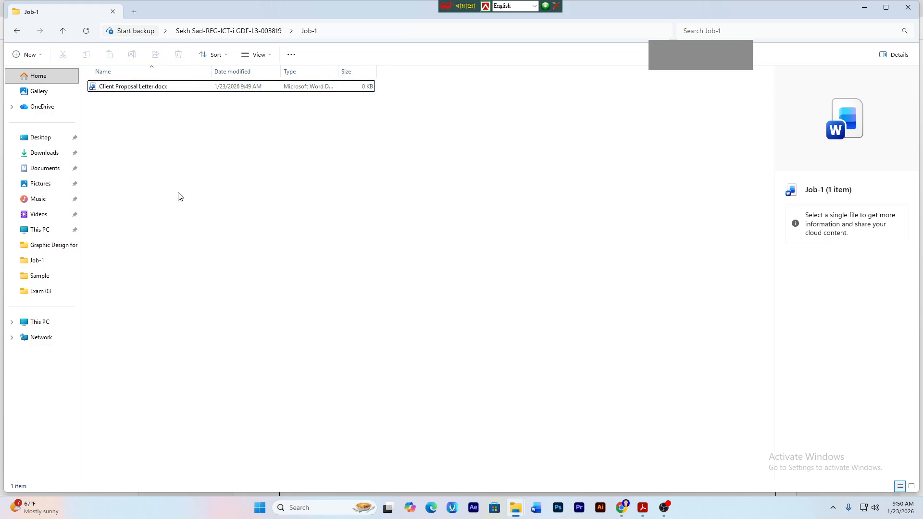
{"action": "left_click", "coordinate": [151, 88]}
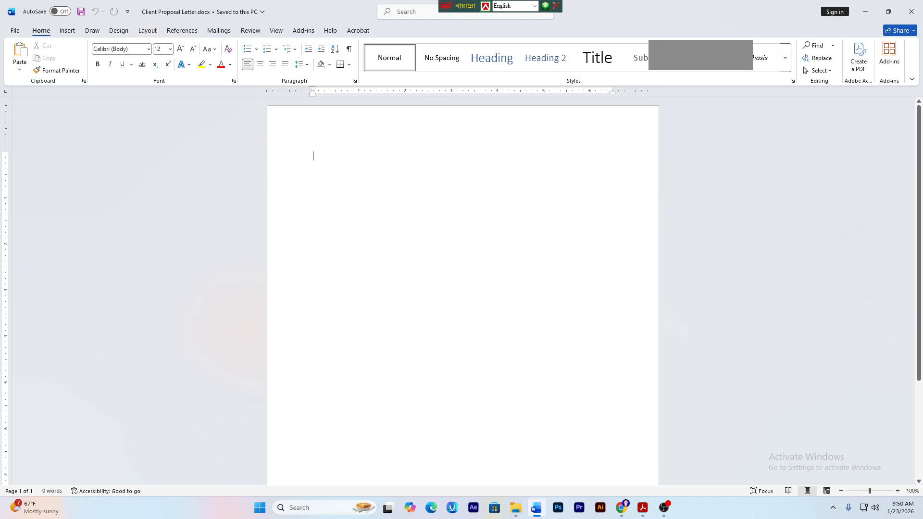
- Give the letter a custom paper size by changing the page height
{"action": "left_click", "coordinate": [153, 32]}
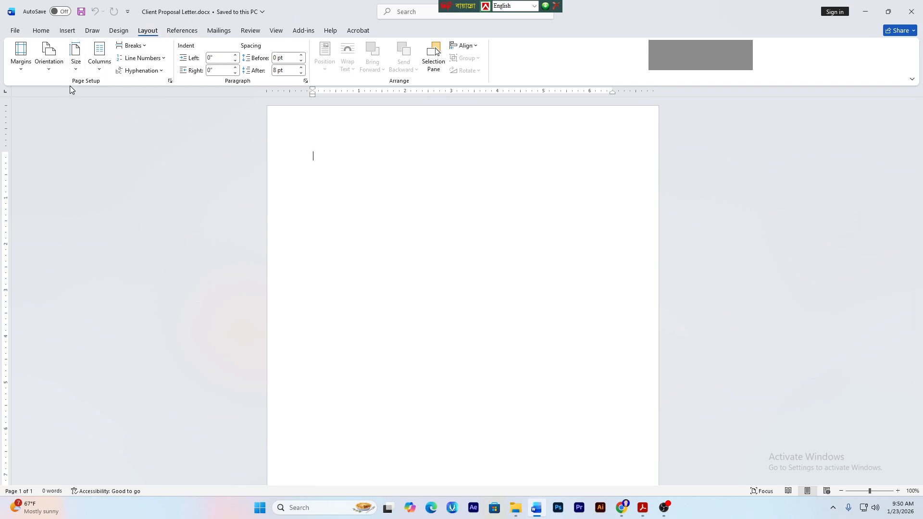
{"action": "left_click", "coordinate": [75, 74]}
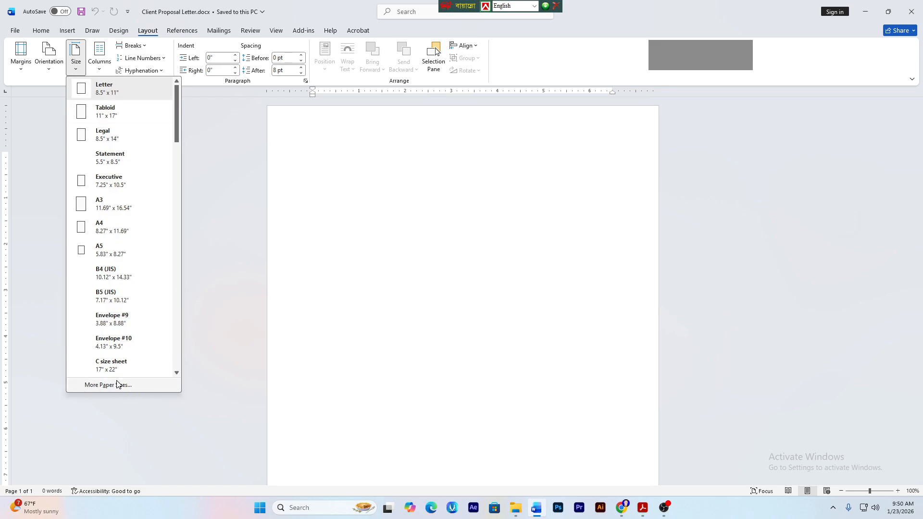
{"action": "left_click", "coordinate": [120, 386]}
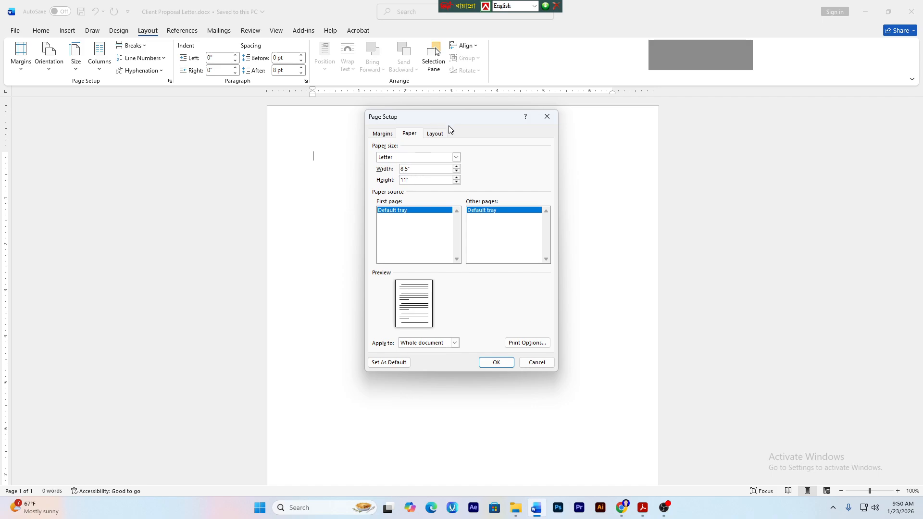
{"action": "key", "text": "BackSpace"}
{"action": "key", "text": "BackSpace"}
{"action": "left_click", "coordinate": [502, 362]}
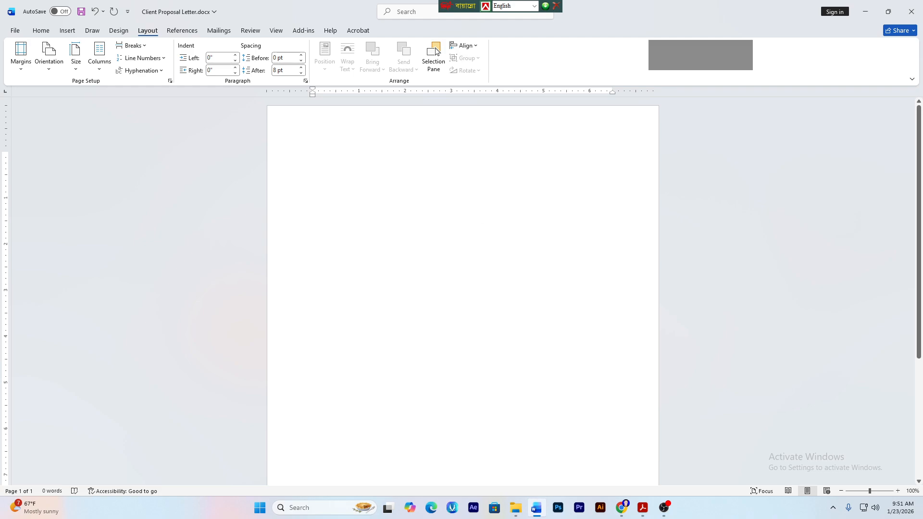
- Apply Narrow 0.5-inch margins on all sides, then bring up the specification PDF
{"action": "left_click", "coordinate": [21, 65]}
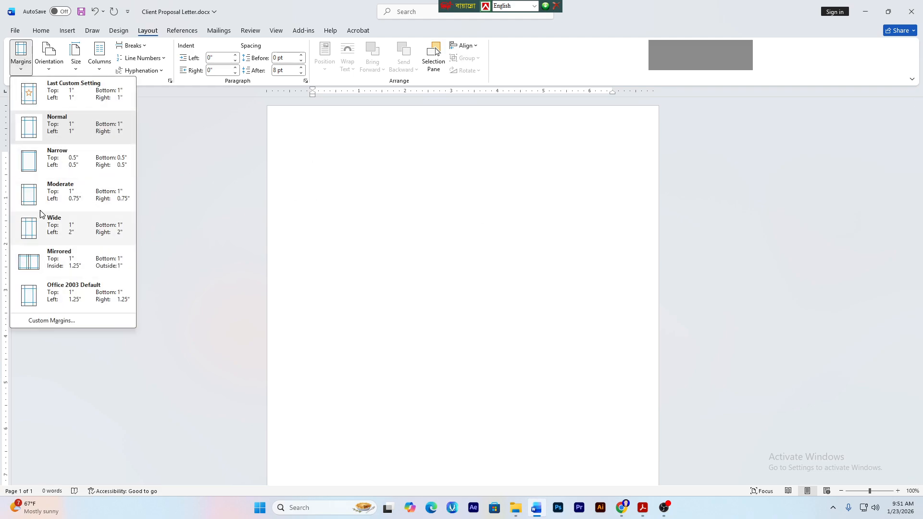
{"action": "left_click", "coordinate": [98, 172]}
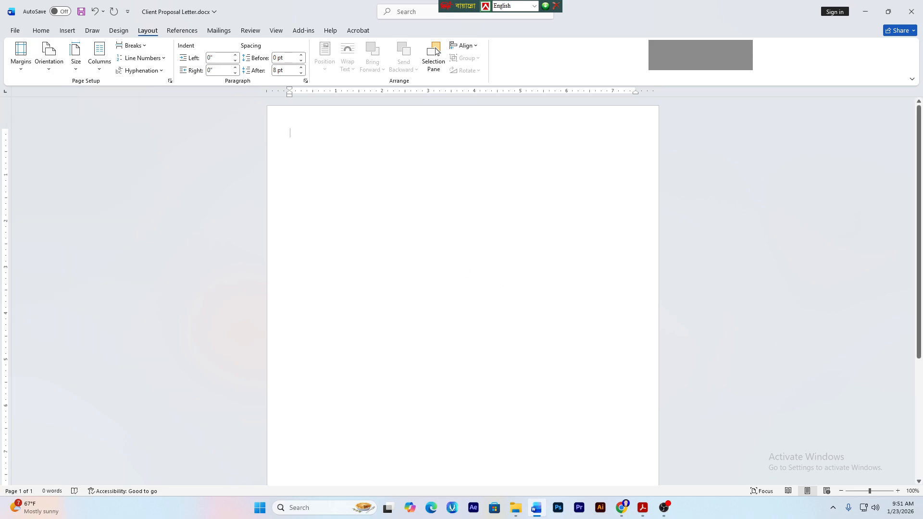
{"action": "left_click", "coordinate": [20, 57]}
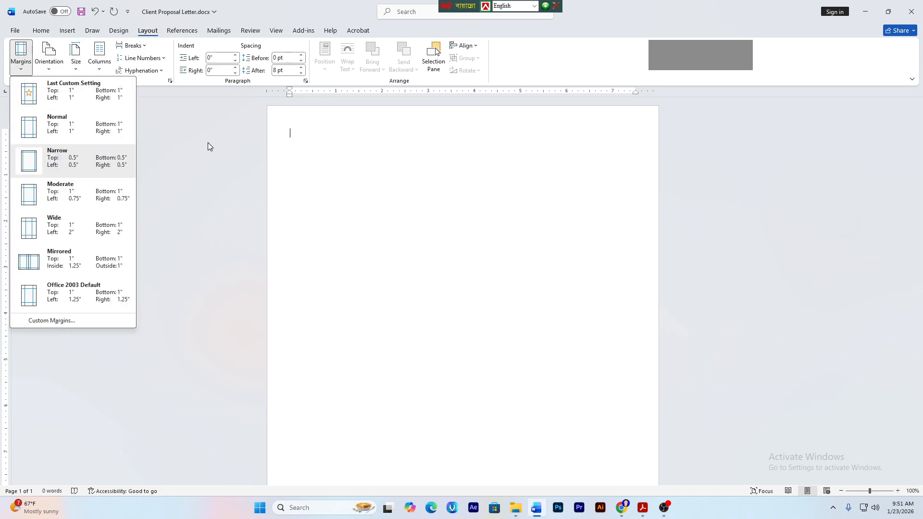
{"action": "left_click", "coordinate": [407, 128]}
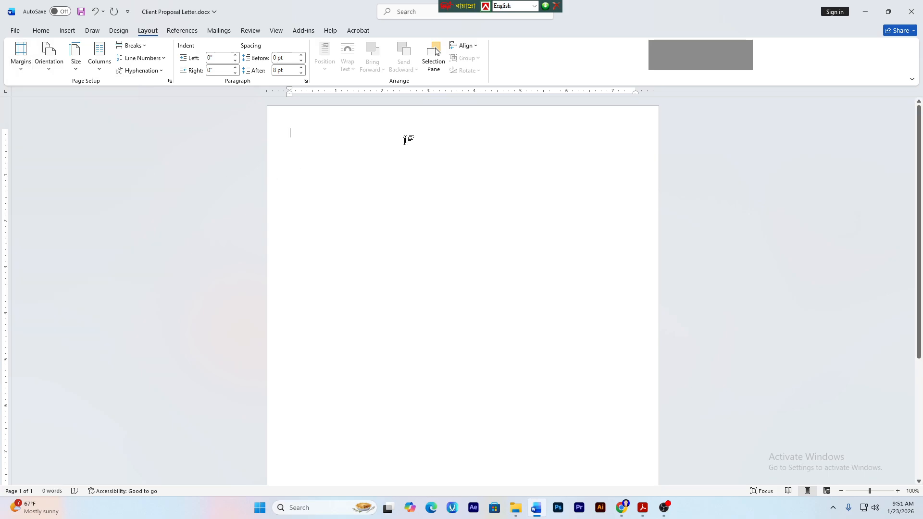
{"action": "left_click", "coordinate": [643, 507]}
{"action": "left_click", "coordinate": [412, 232]}
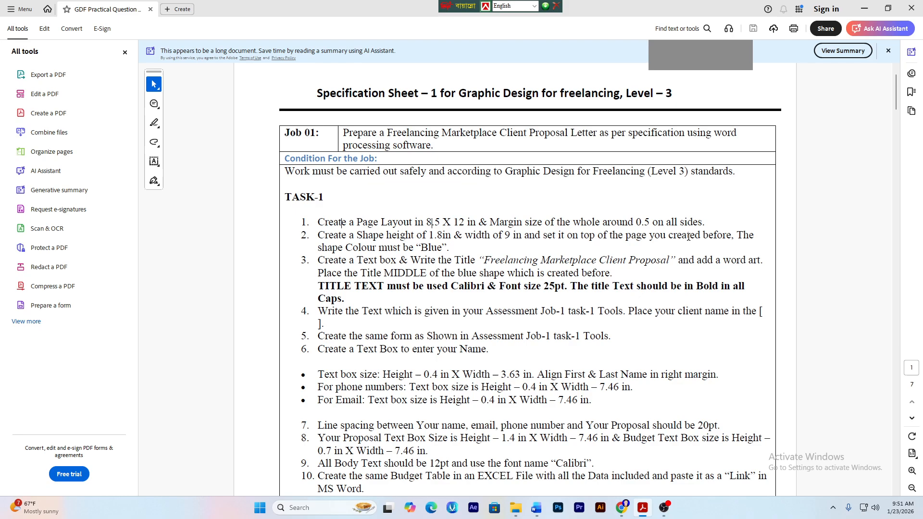
- Highlight the required shape colour 'Blue' in the PDF, then return to the Word letter
{"action": "double_click", "coordinate": [427, 245]}
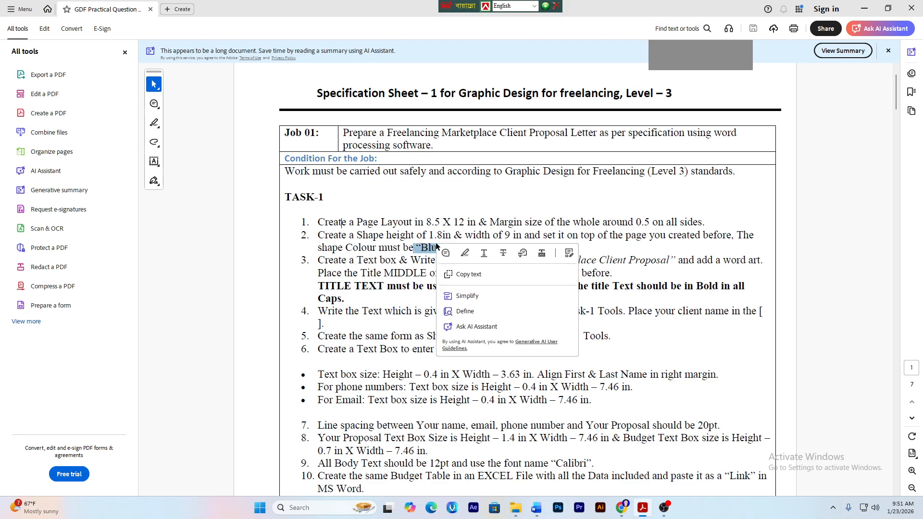
{"action": "left_click", "coordinate": [427, 245]}
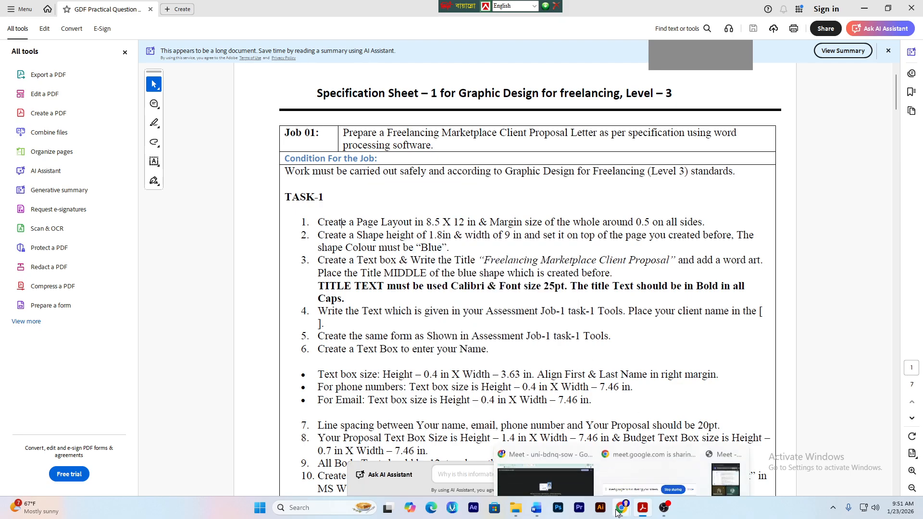
{"action": "left_click", "coordinate": [544, 516]}
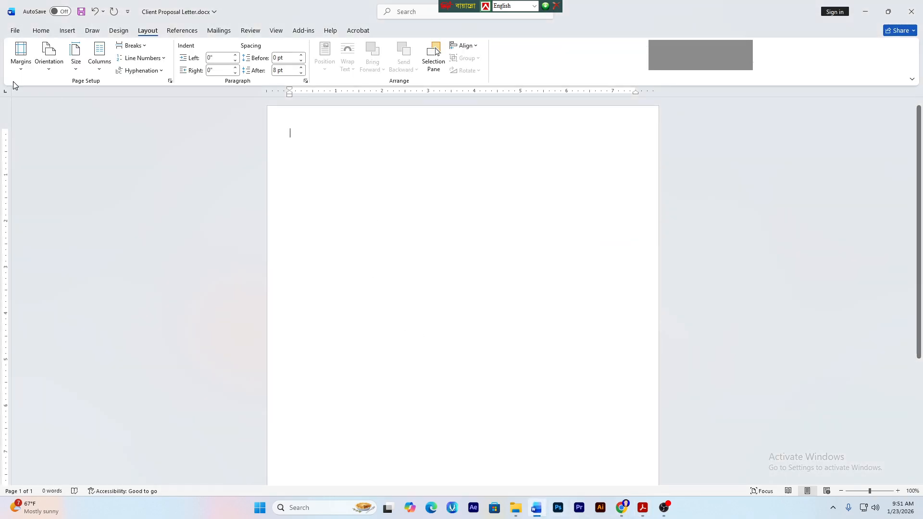
- Insert a 1-inch blue rectangle onto the letter page
{"action": "left_click", "coordinate": [67, 30]}
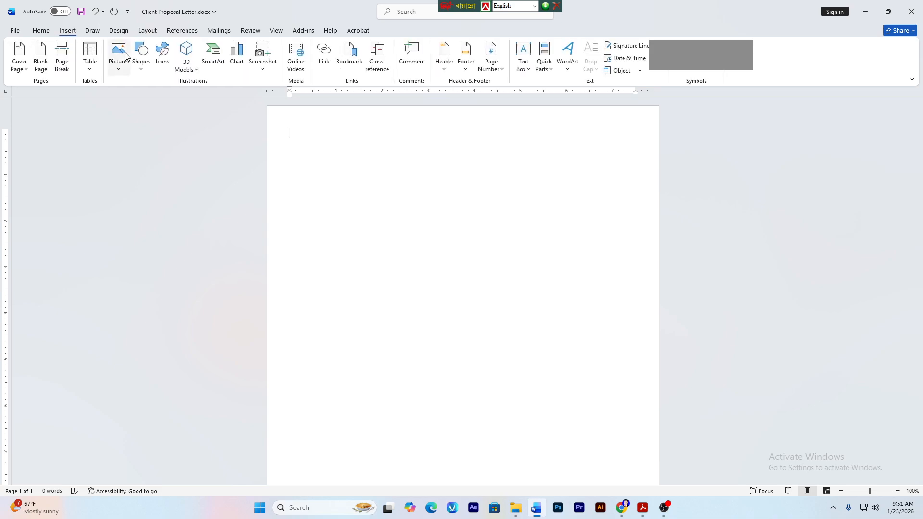
{"action": "left_click", "coordinate": [139, 60]}
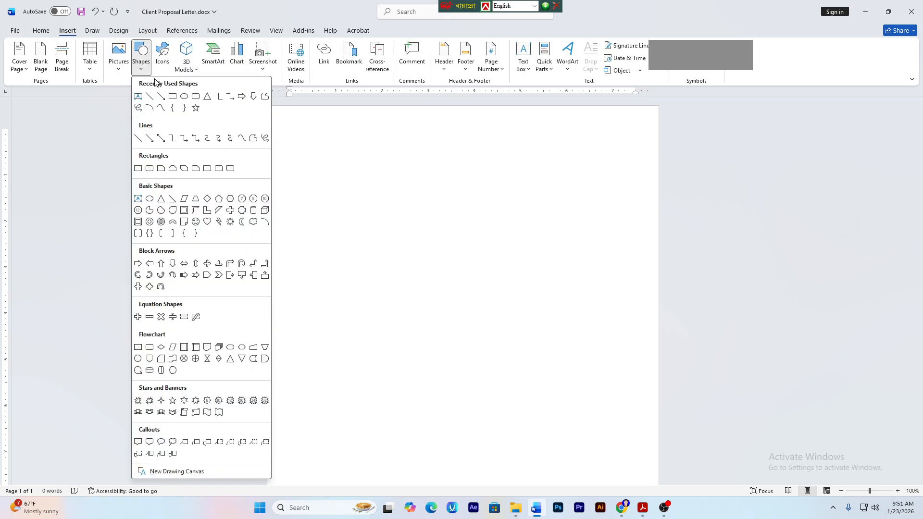
{"action": "left_click", "coordinate": [169, 101]}
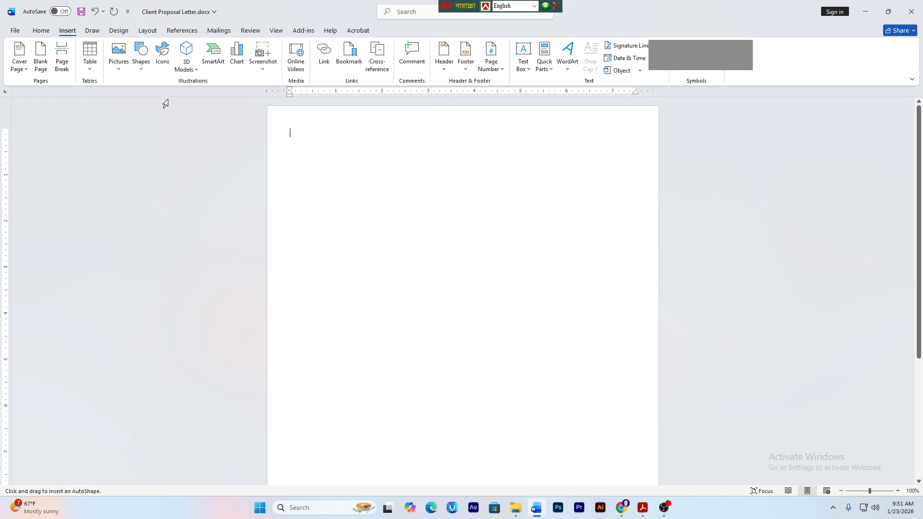
{"action": "left_click", "coordinate": [147, 69]}
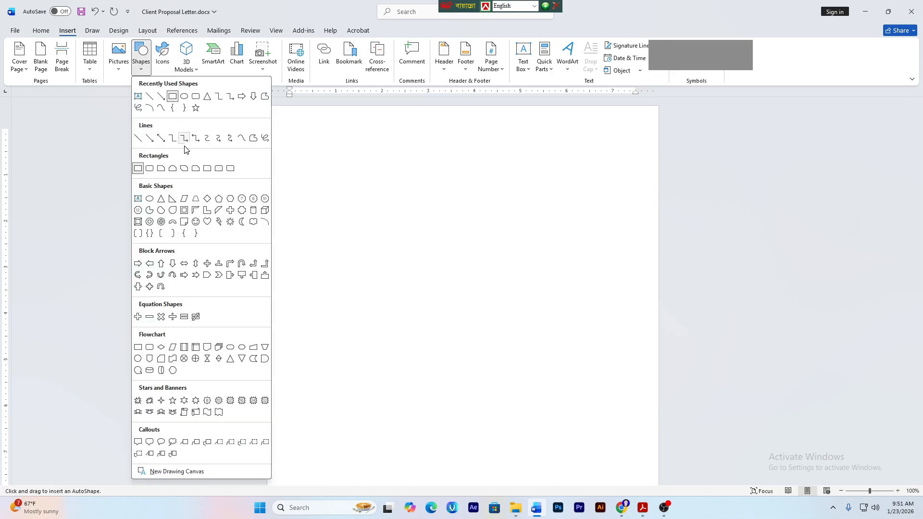
{"action": "key", "text": "Escape"}
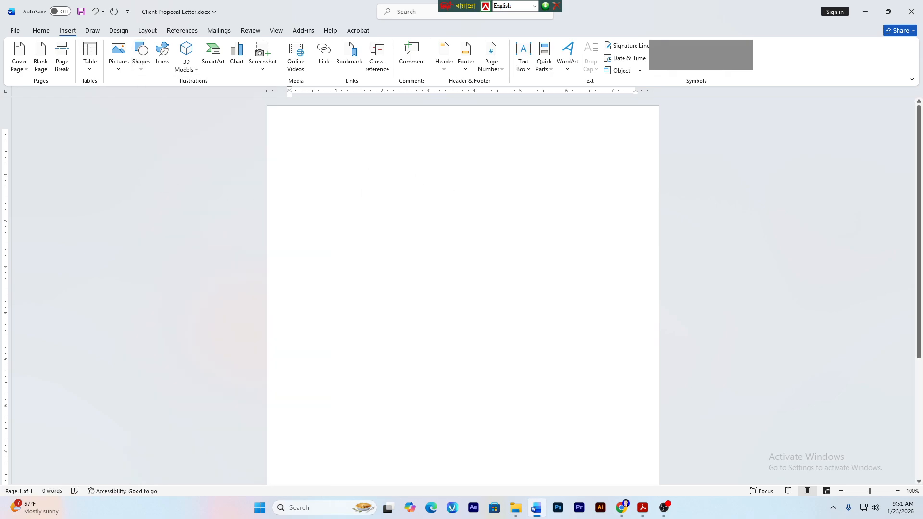
{"action": "left_click", "coordinate": [141, 52]}
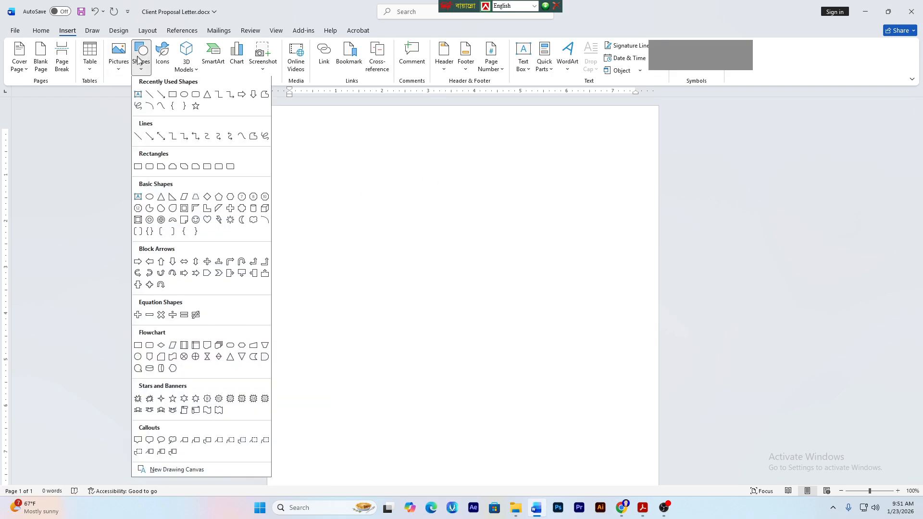
{"action": "left_click", "coordinate": [136, 166]}
{"action": "left_click", "coordinate": [374, 182]}
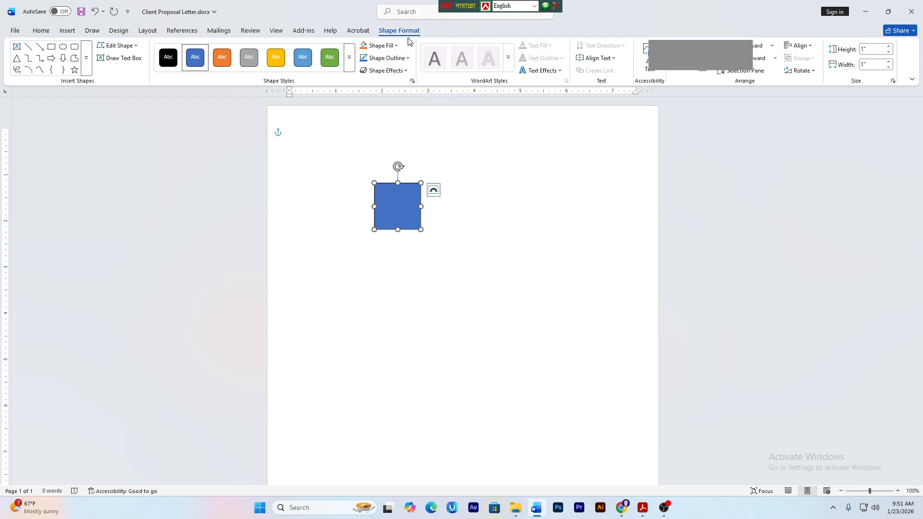
{"action": "left_click", "coordinate": [573, 221]}
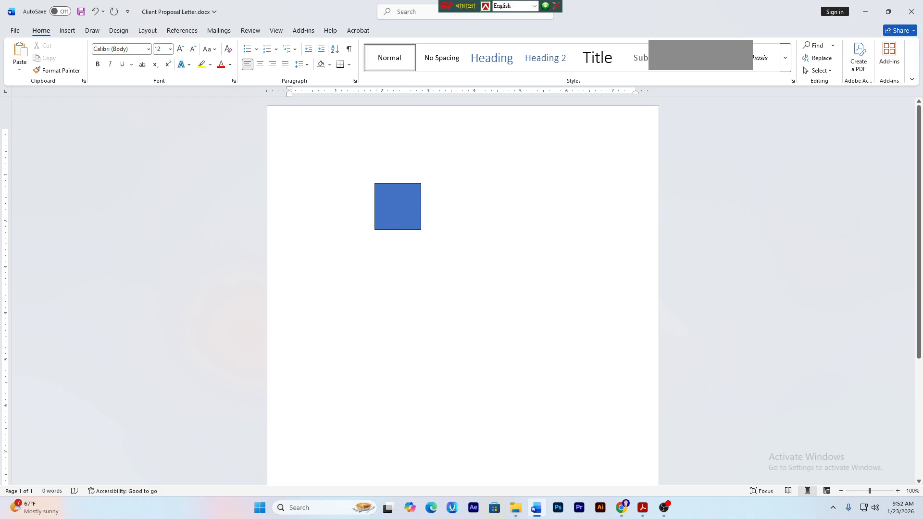
- Select the blue square and bring the Google Meet call to the front
{"action": "double_click", "coordinate": [405, 213]}
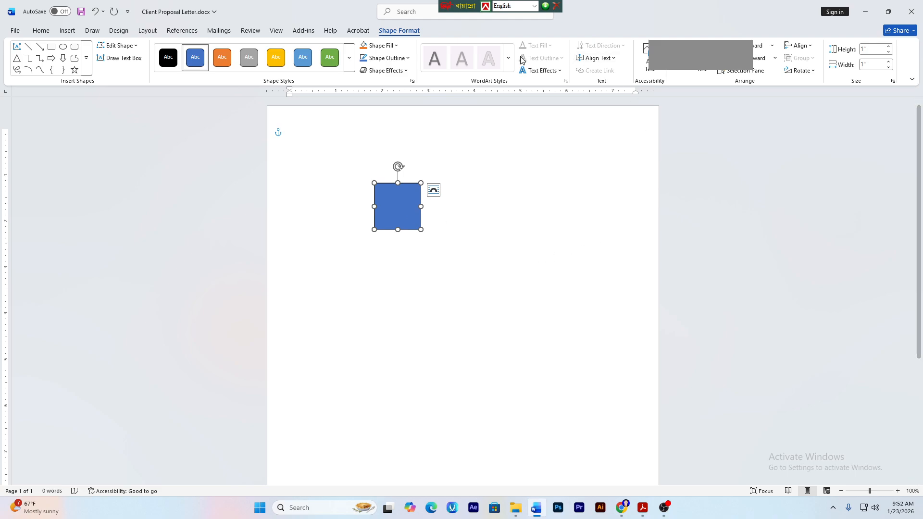
{"action": "left_click", "coordinate": [627, 510]}
{"action": "left_click", "coordinate": [580, 464]}
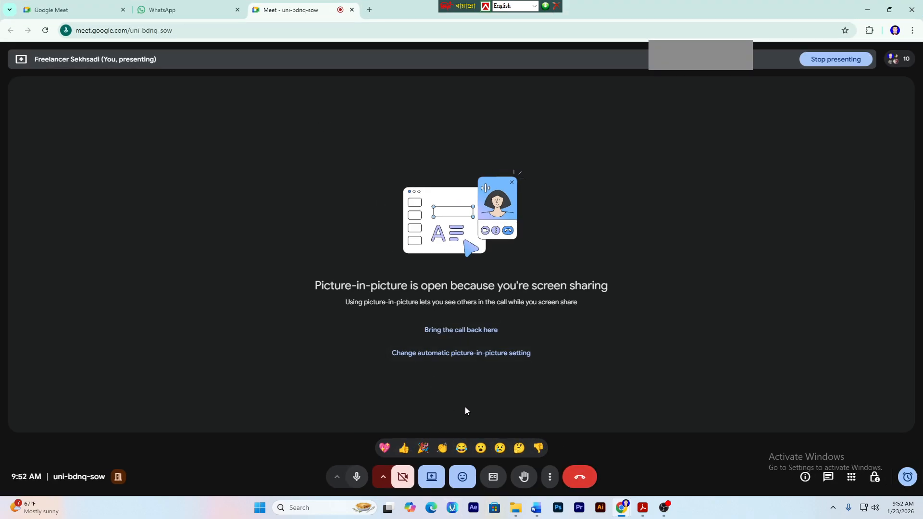
- Leave the Google Meet sharing notice via OBS and return to the Client Proposal Letter in Word
{"action": "left_click", "coordinate": [664, 507]}
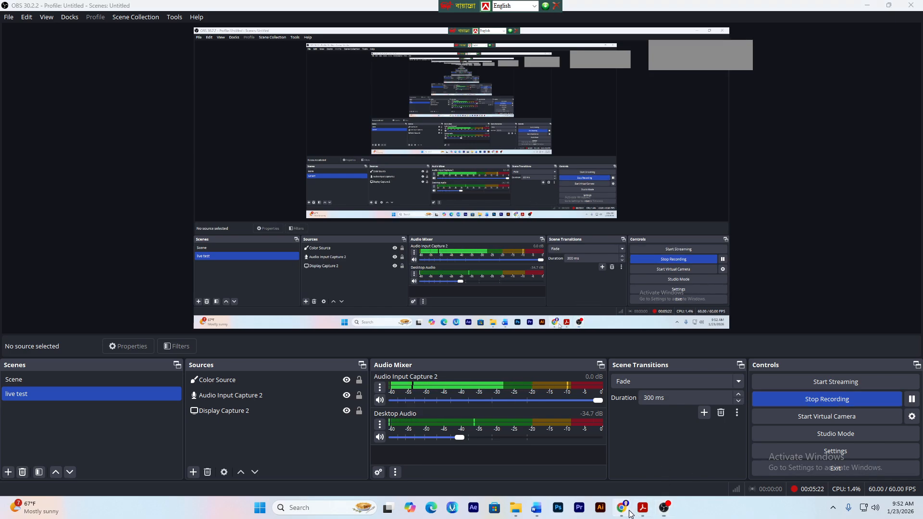
{"action": "mouse_move", "coordinate": [627, 512]}
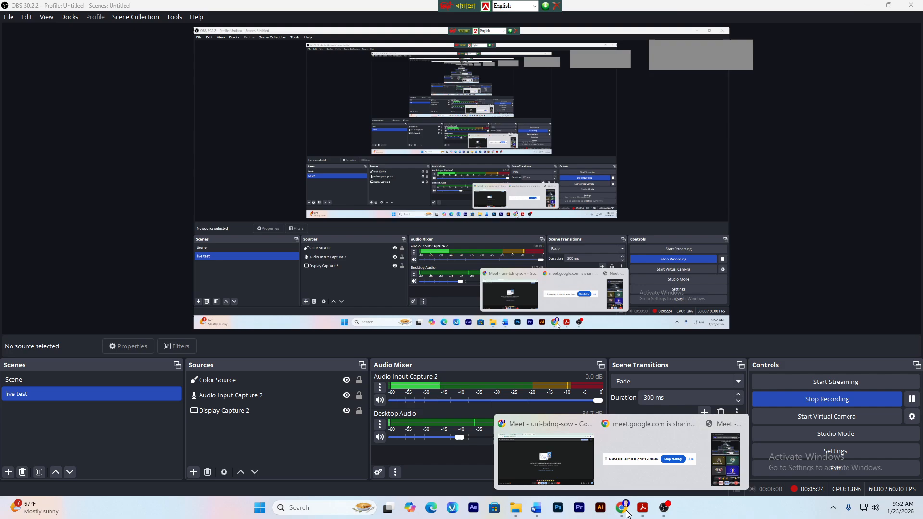
{"action": "left_click", "coordinate": [571, 458]}
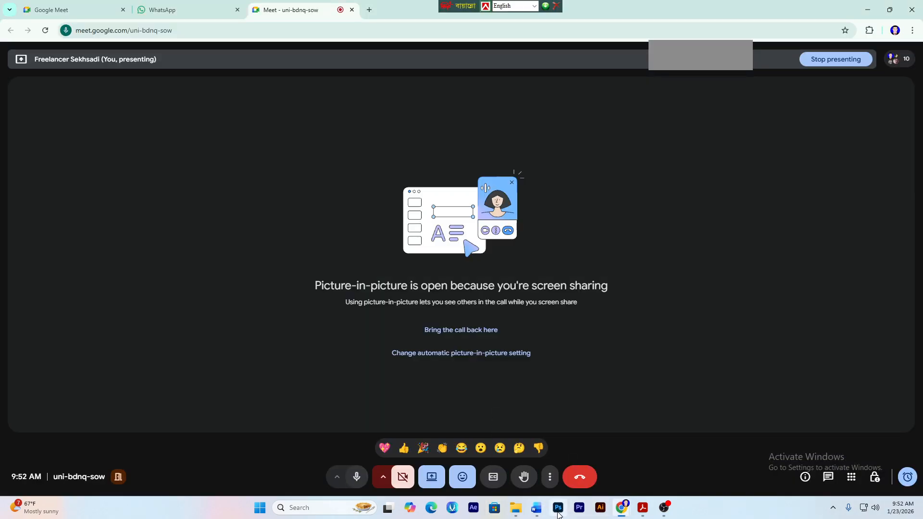
{"action": "left_click", "coordinate": [536, 508]}
{"action": "left_click", "coordinate": [504, 241]}
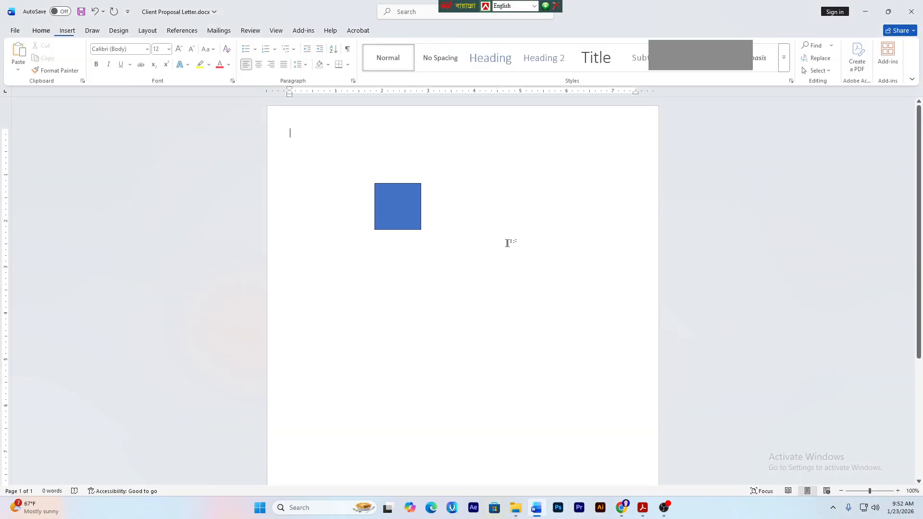
- Select the 1 × 1 inch blue square on the letter page to show Shape Format
{"action": "left_click", "coordinate": [396, 201]}
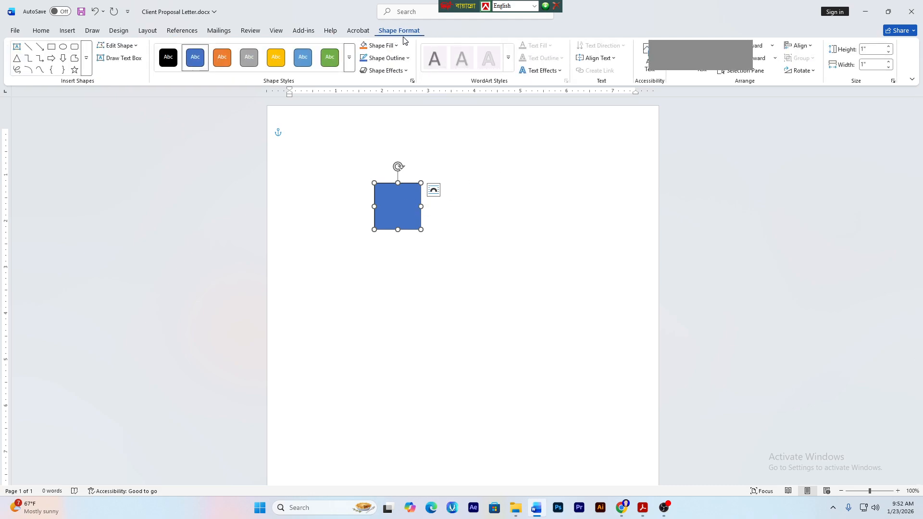
{"action": "left_click", "coordinate": [415, 172]}
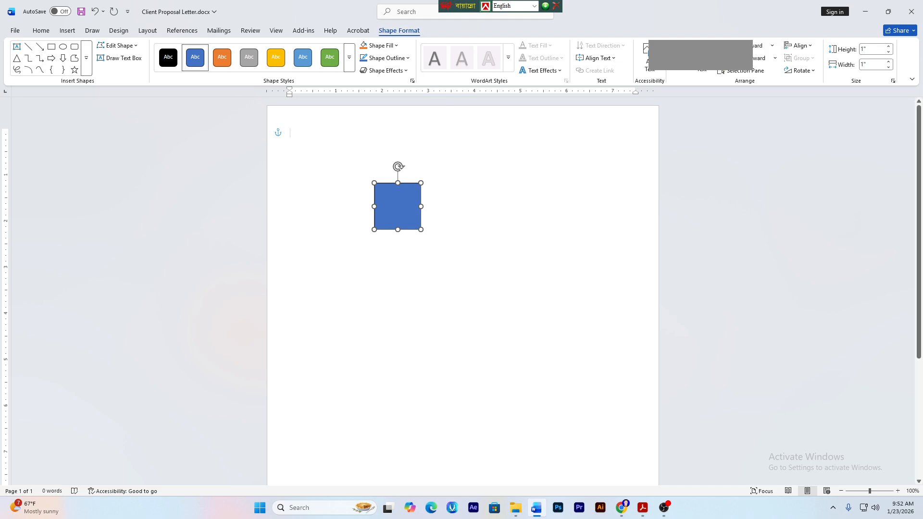
{"action": "left_click", "coordinate": [403, 204]}
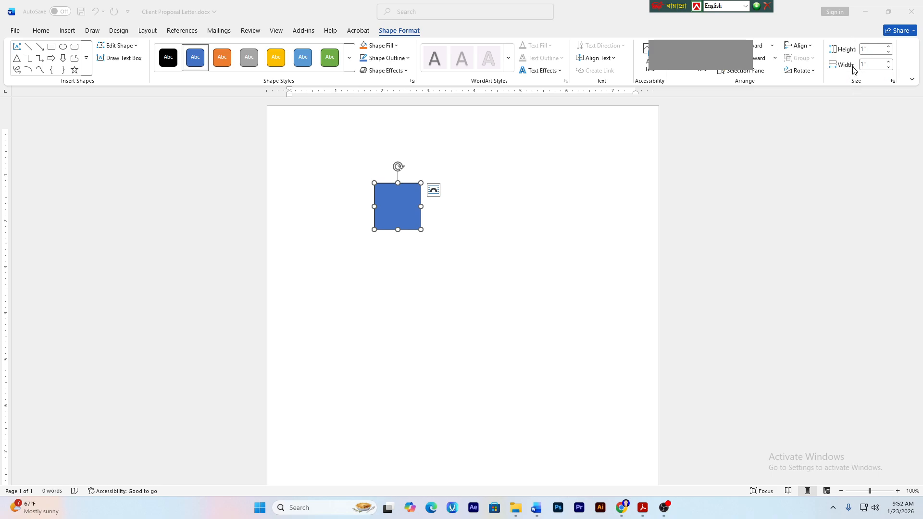
{"action": "left_click", "coordinate": [897, 83]}
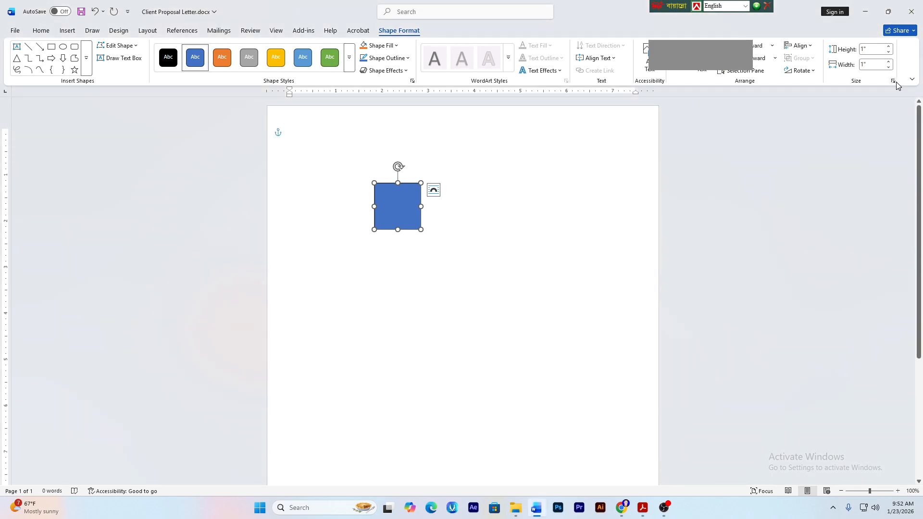
{"action": "left_click", "coordinate": [893, 82]}
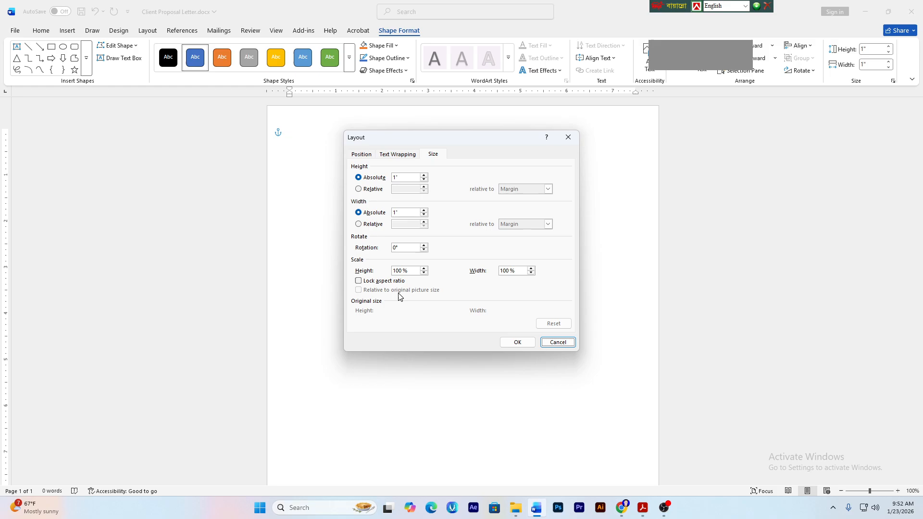
{"action": "left_click", "coordinate": [364, 282]}
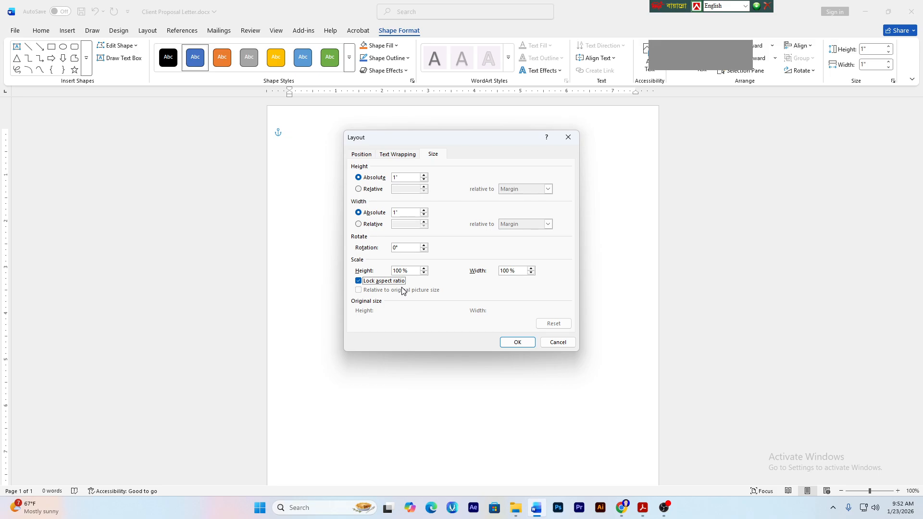
{"action": "left_click", "coordinate": [372, 282]}
{"action": "left_click", "coordinate": [522, 341]}
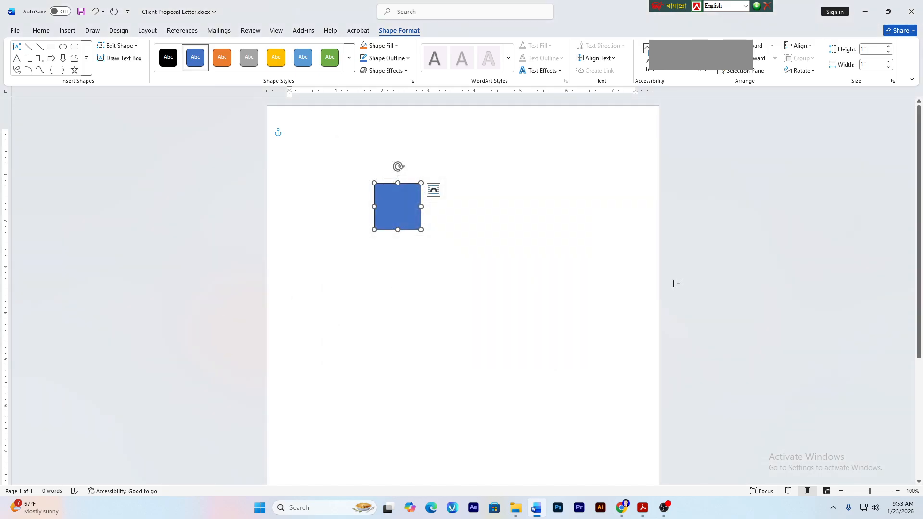
- Resize the blue shape to 1.8" high by 9" wide and drag it to the page's top-left corner
{"action": "left_click", "coordinate": [872, 50]}
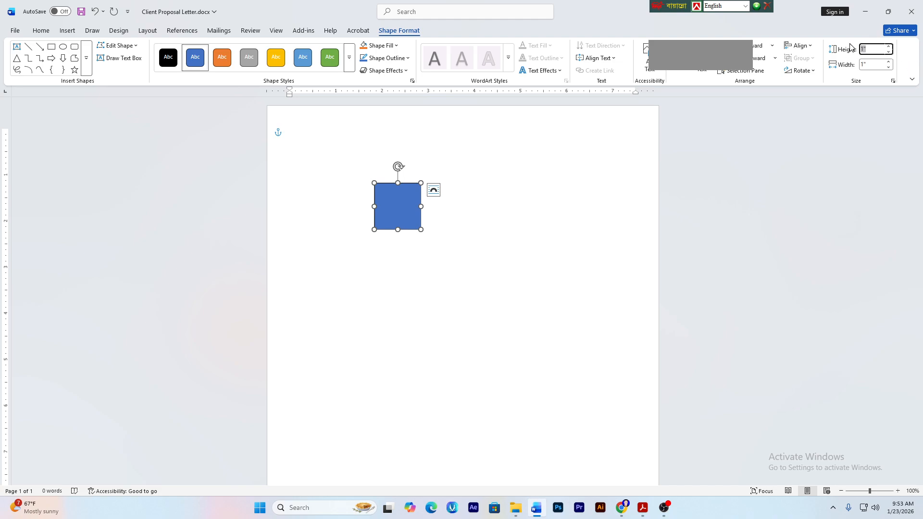
{"action": "left_click", "coordinate": [649, 506]}
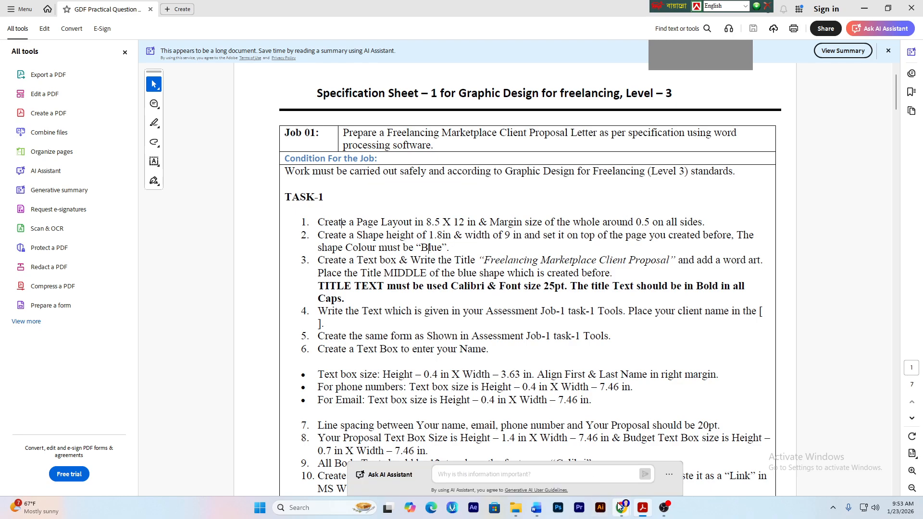
{"action": "left_click", "coordinate": [536, 506]}
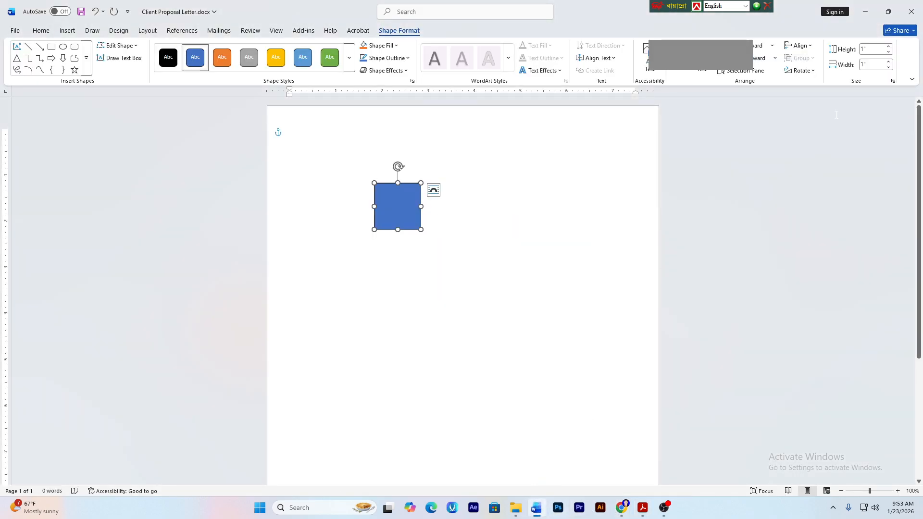
{"action": "left_click", "coordinate": [872, 50]}
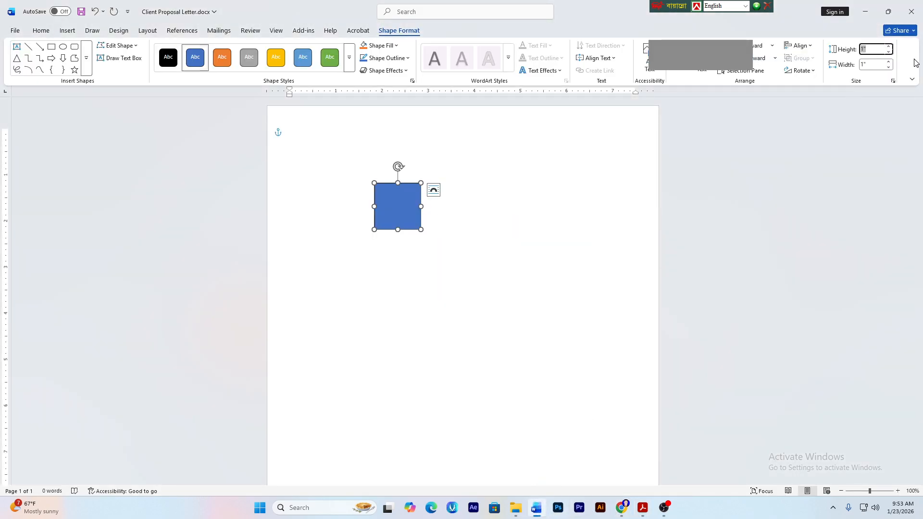
{"action": "type", "text": "1.8"}
{"action": "key", "text": "Tab"}
{"action": "type", "text": "9"}
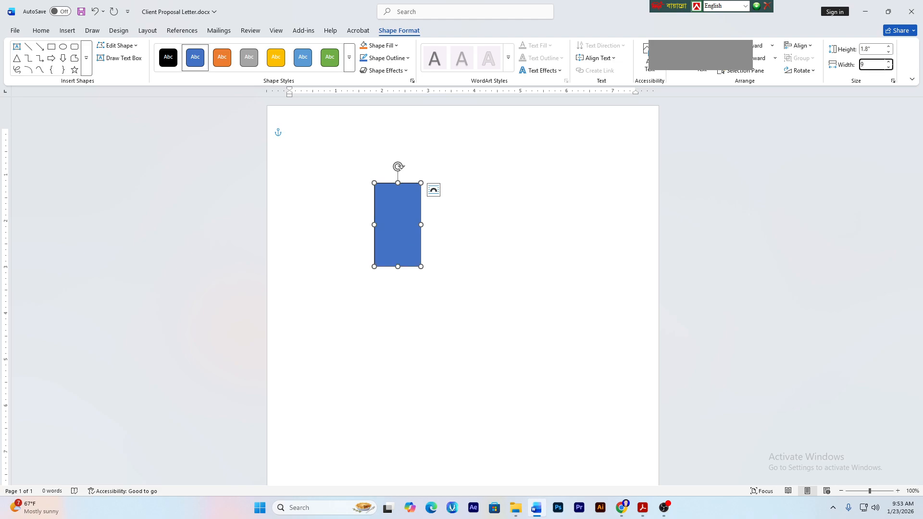
{"action": "key", "text": "Return"}
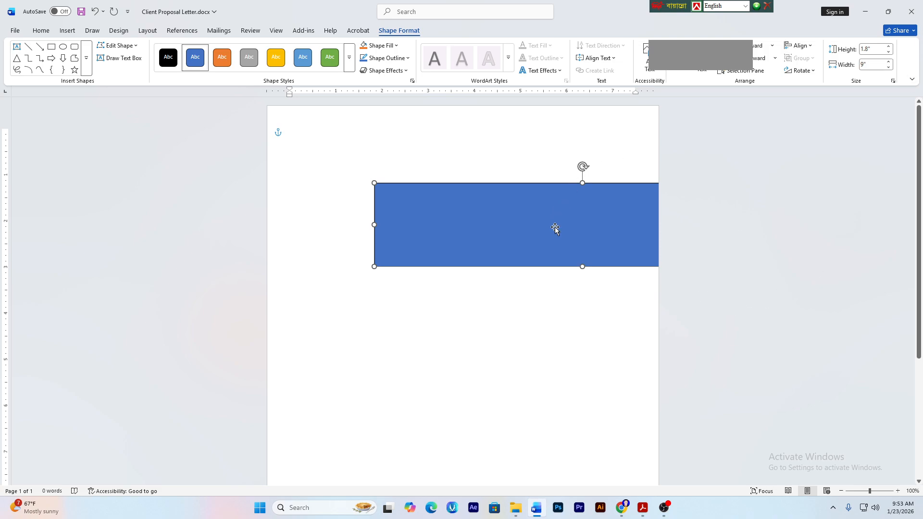
{"action": "left_click_drag", "start_coordinate": [554, 229], "coordinate": [447, 148]}
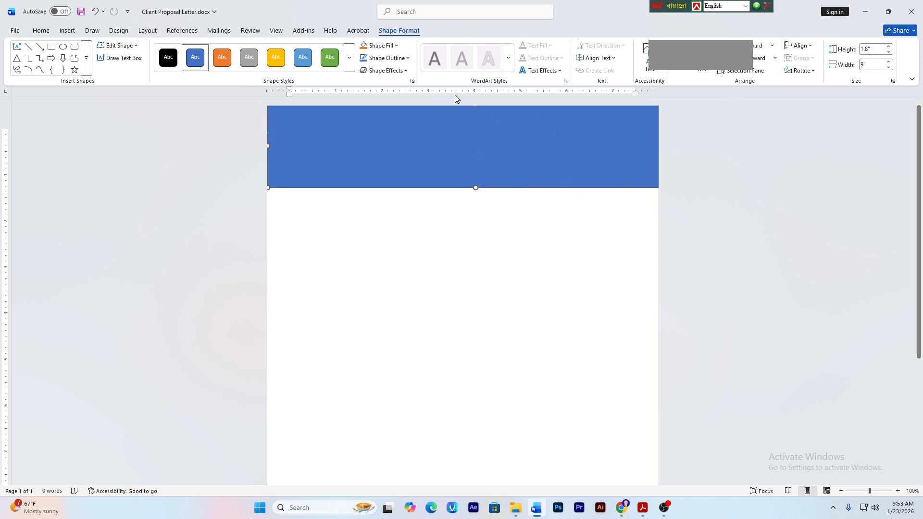
- Set the blue header rectangle's Shape Outline to No Outline
{"action": "left_click", "coordinate": [381, 59]}
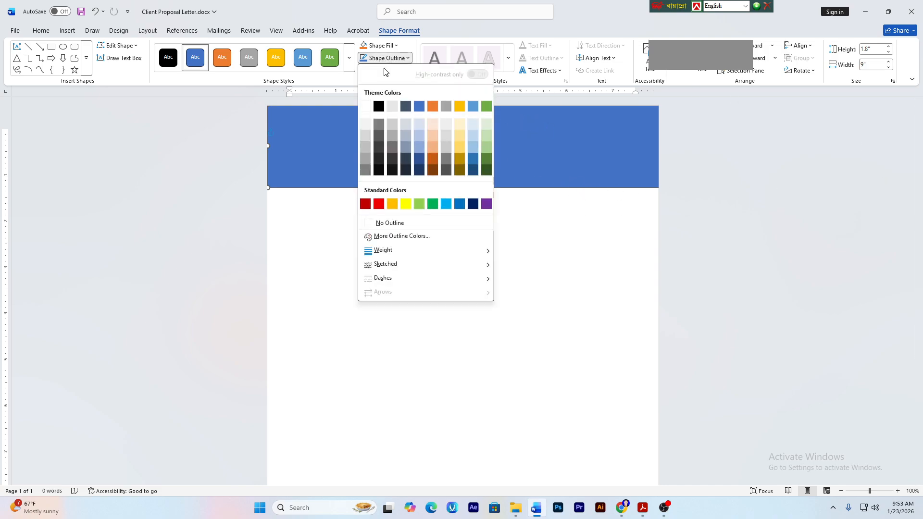
{"action": "left_click", "coordinate": [400, 223]}
{"action": "left_click", "coordinate": [474, 192]}
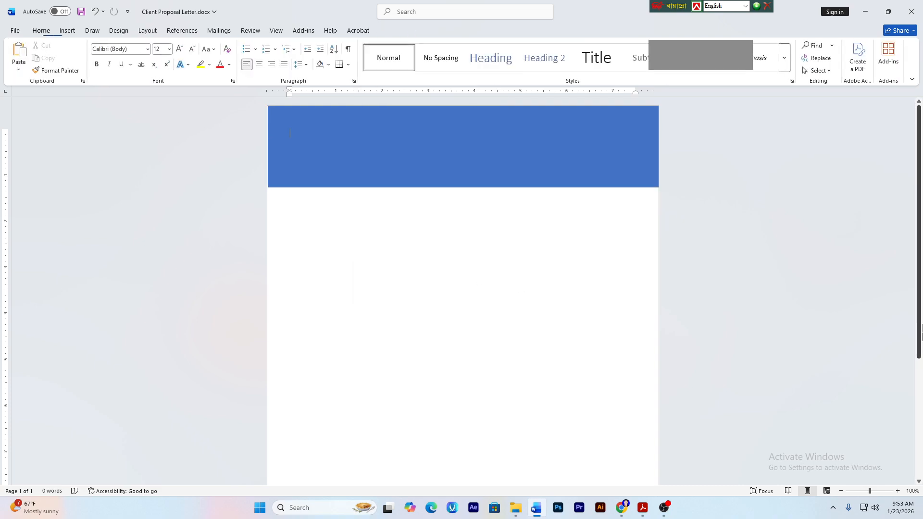
{"action": "left_click", "coordinate": [370, 169]}
{"action": "left_click", "coordinate": [466, 331]}
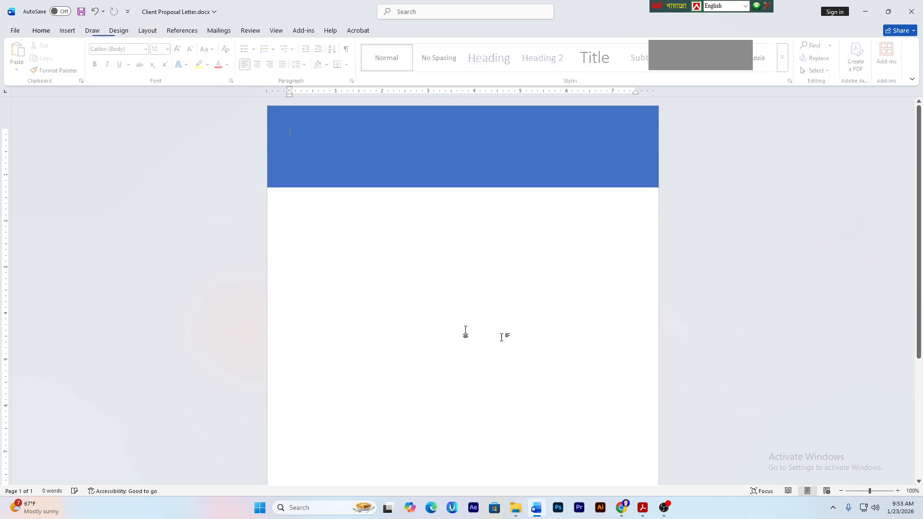
- Reselect the header rectangle and bring up the specification PDF in Acrobat
{"action": "left_click", "coordinate": [539, 164]}
{"action": "left_click", "coordinate": [426, 190]}
{"action": "left_click", "coordinate": [432, 171]}
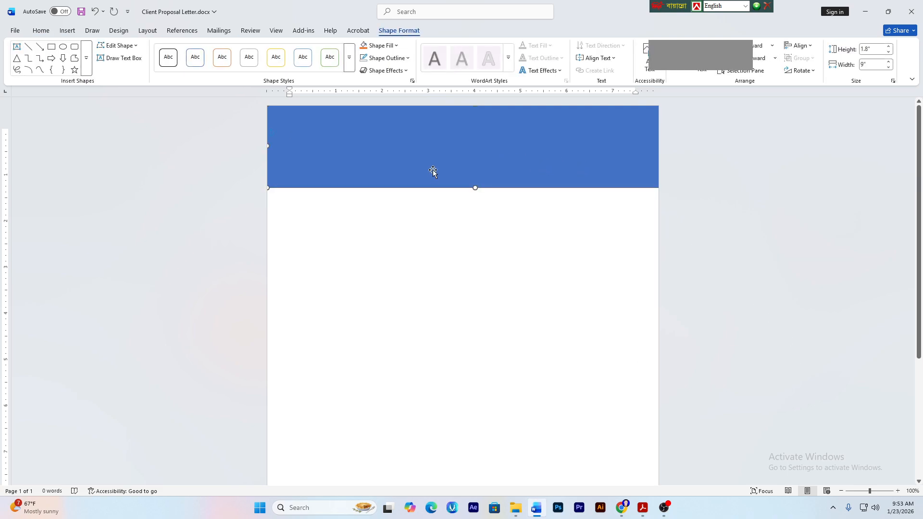
{"action": "left_click", "coordinate": [643, 508]}
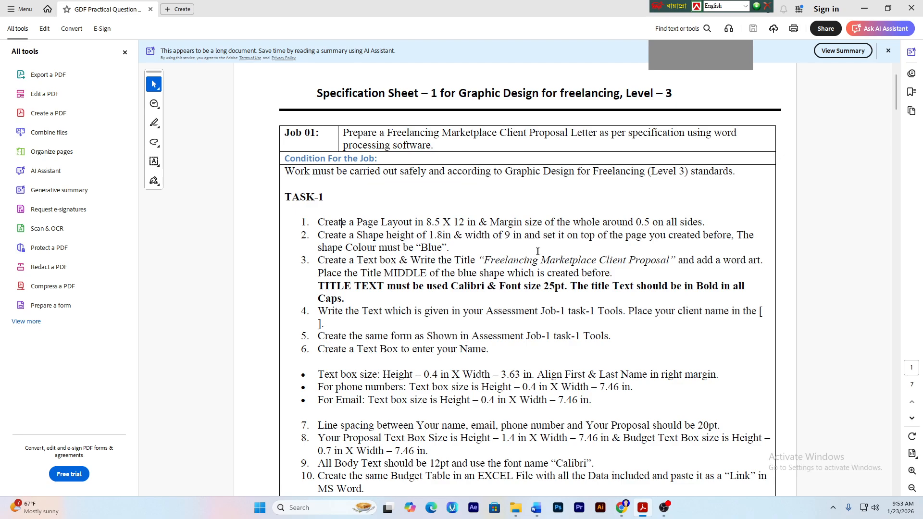
- Highlight the required title wording in item 3 of the specification
{"action": "left_click_drag", "start_coordinate": [484, 260], "coordinate": [645, 260]}
{"action": "right_click", "coordinate": [656, 260]}
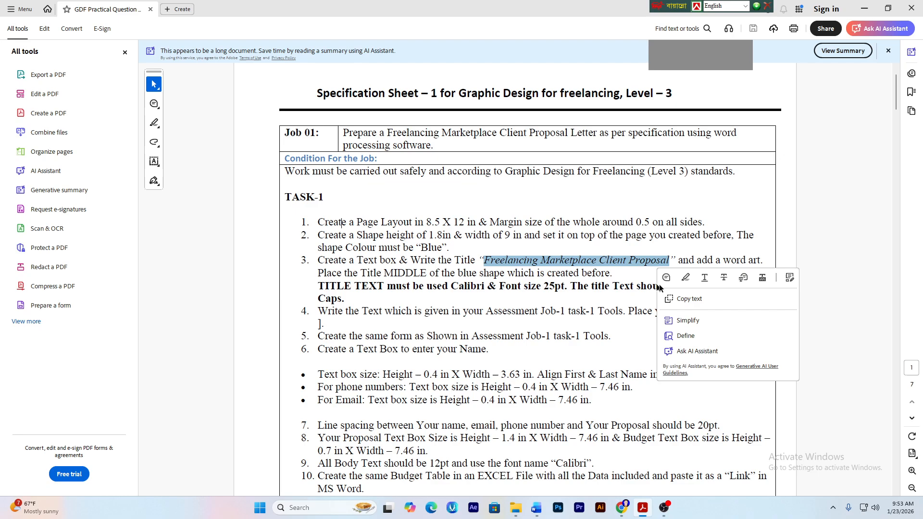
{"action": "left_click", "coordinate": [680, 261]}
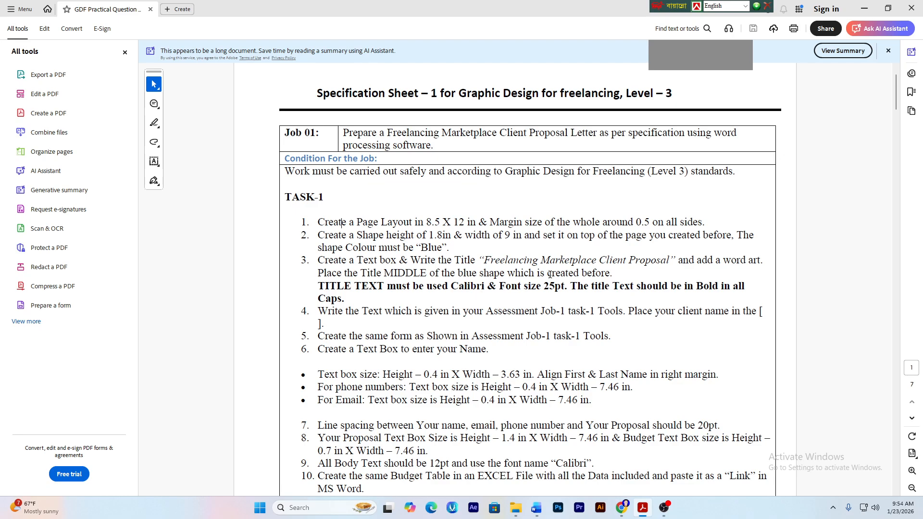
- Check the 25pt font size and bold title requirements, then go back to the Word letter
{"action": "left_click_drag", "start_coordinate": [519, 287], "coordinate": [556, 283]}
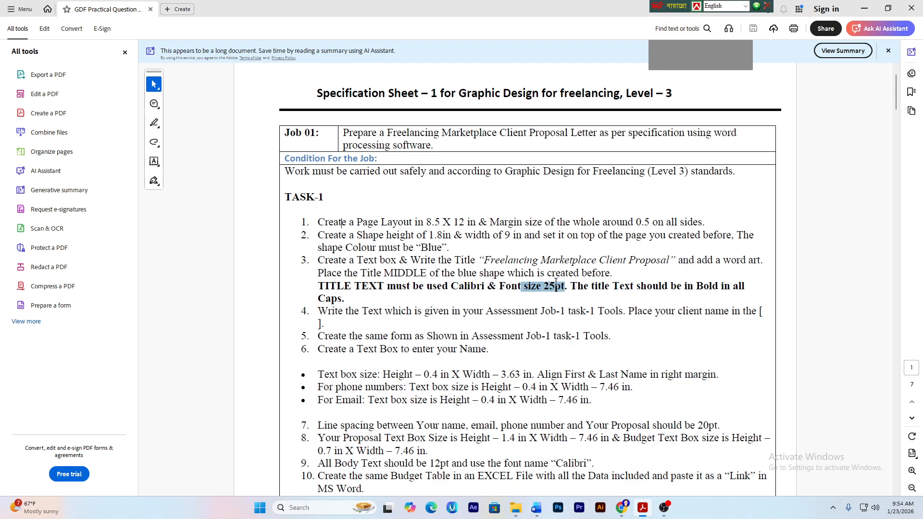
{"action": "left_click", "coordinate": [603, 279]}
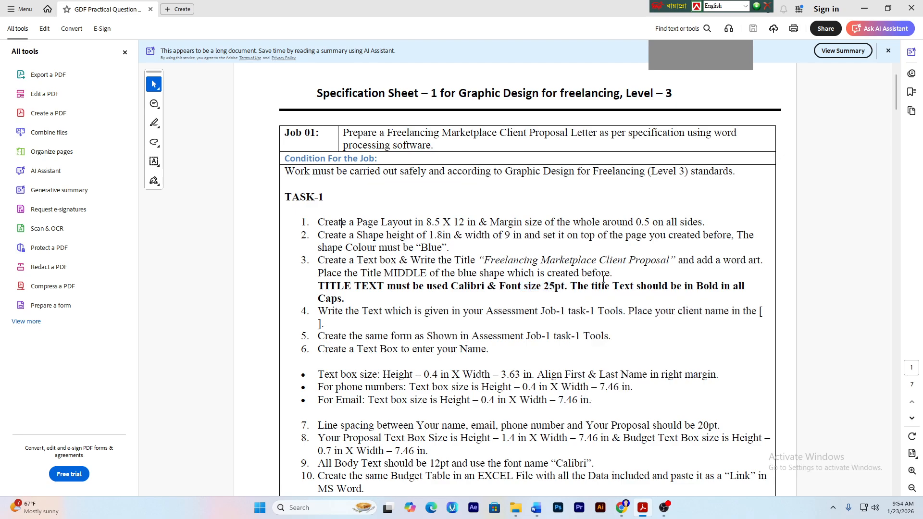
{"action": "left_click_drag", "start_coordinate": [642, 287], "coordinate": [707, 287]}
{"action": "left_click", "coordinate": [595, 297]}
{"action": "left_click", "coordinate": [536, 507]}
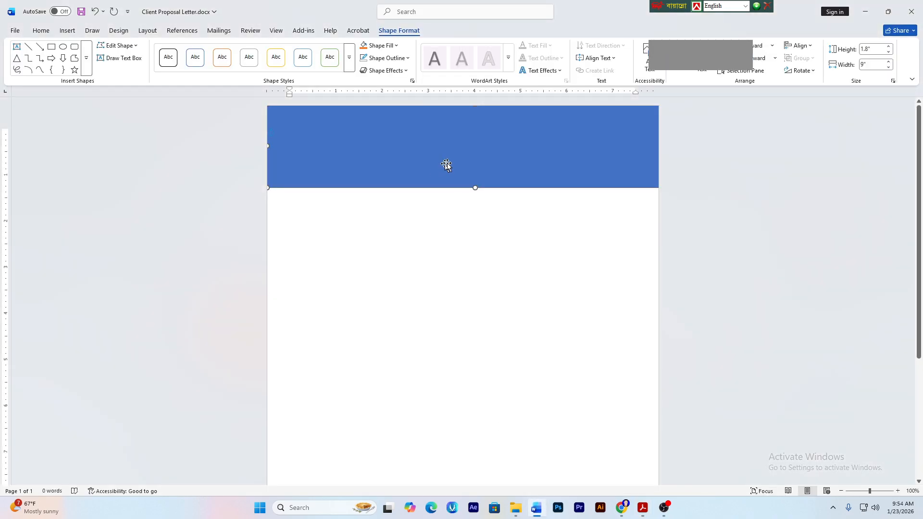
- Fill the header rectangle with pure blue from the Standard tab of More Fill Colors
{"action": "left_click", "coordinate": [384, 52]}
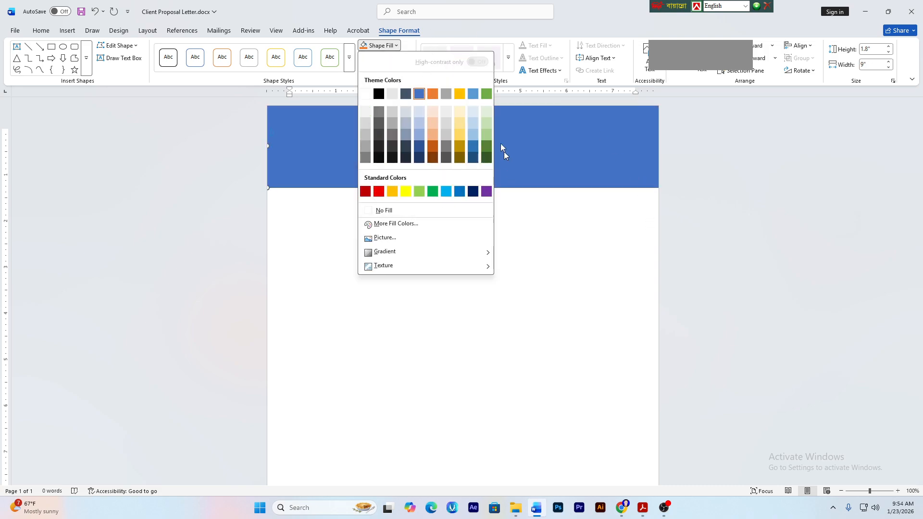
{"action": "left_click", "coordinate": [479, 264]}
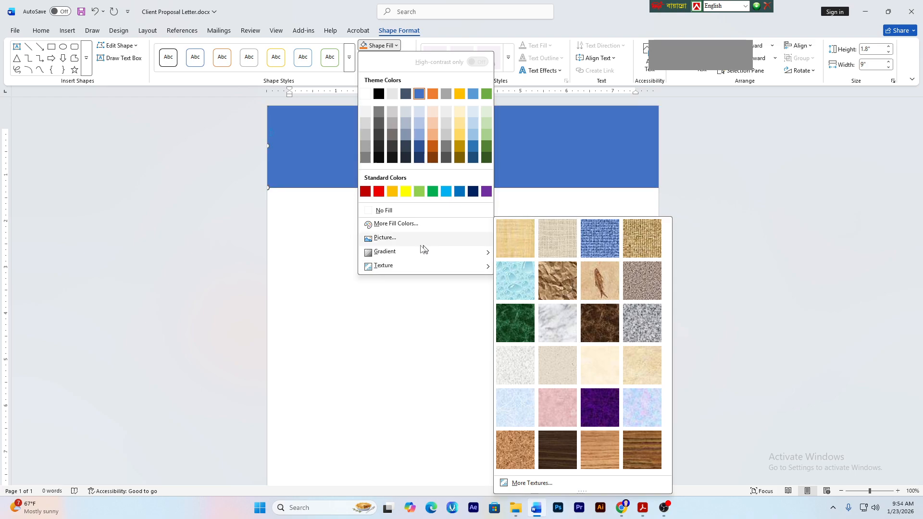
{"action": "left_click", "coordinate": [398, 224]}
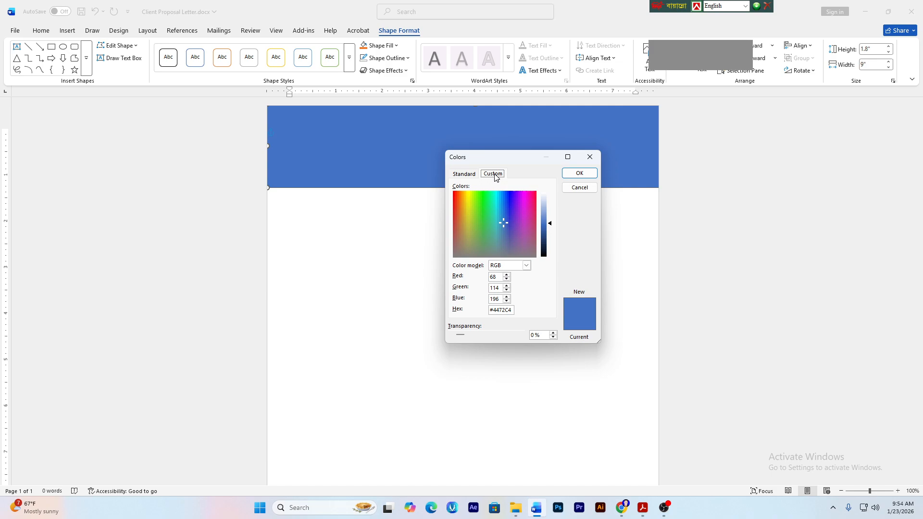
{"action": "left_click", "coordinate": [472, 179]}
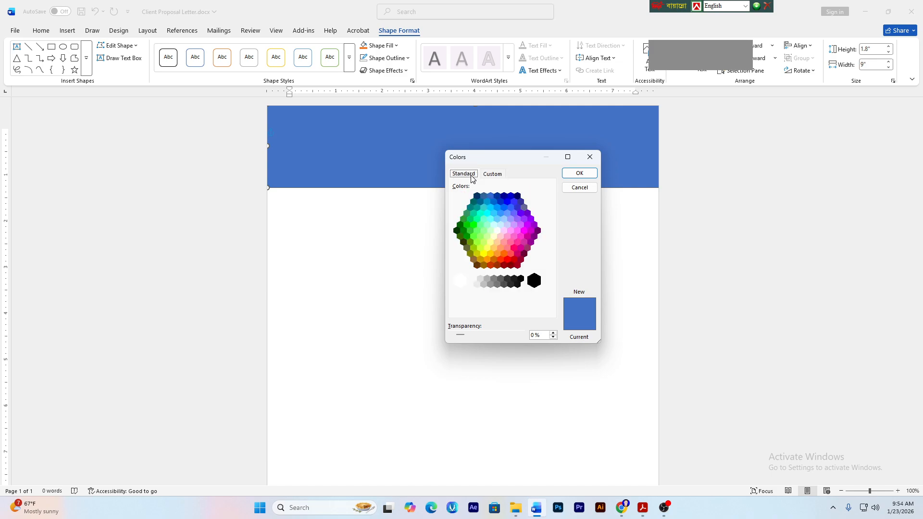
{"action": "left_click", "coordinate": [507, 202]}
{"action": "left_click", "coordinate": [580, 174]}
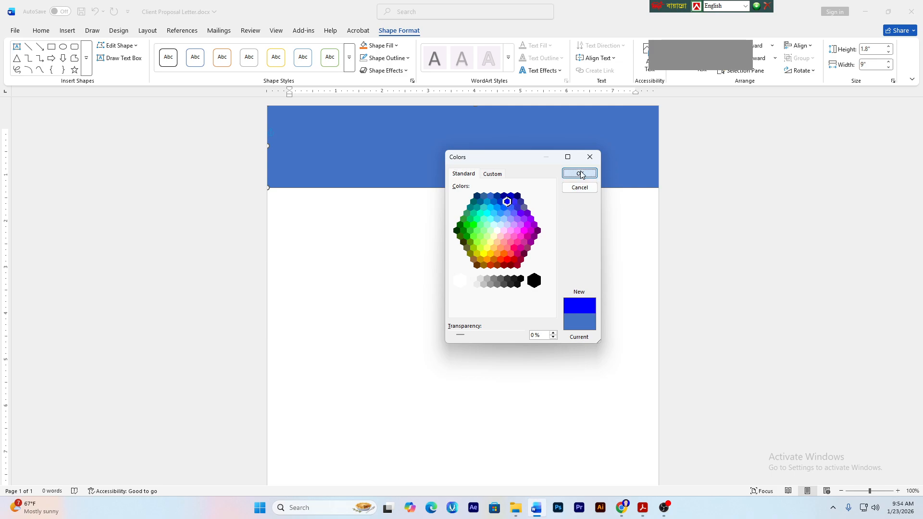
{"action": "left_click", "coordinate": [538, 351]}
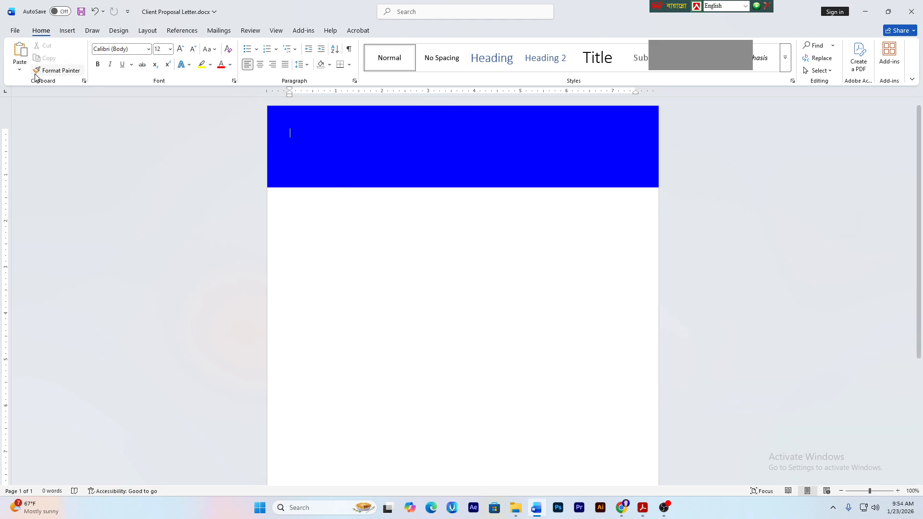
- Draw an empty text box across the middle of the blue header, discarding an initial Simple Text Box
{"action": "left_click", "coordinate": [65, 32]}
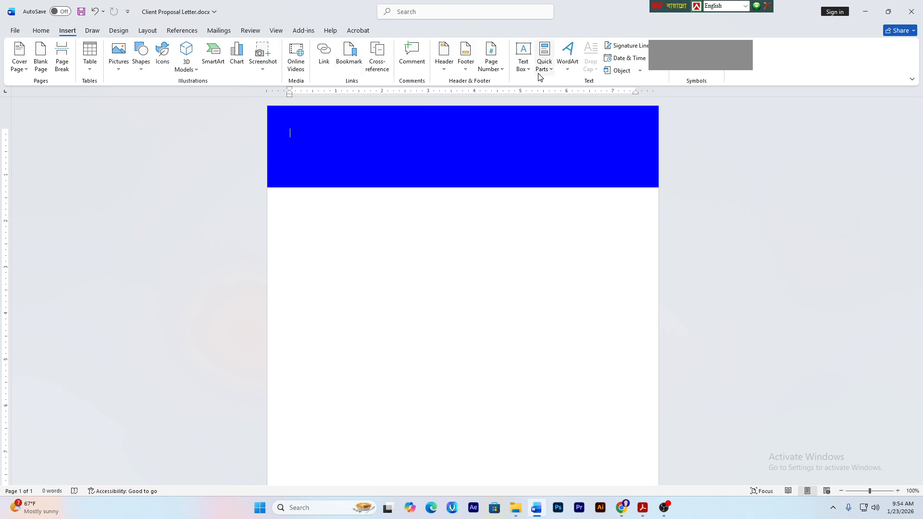
{"action": "left_click", "coordinate": [519, 67]}
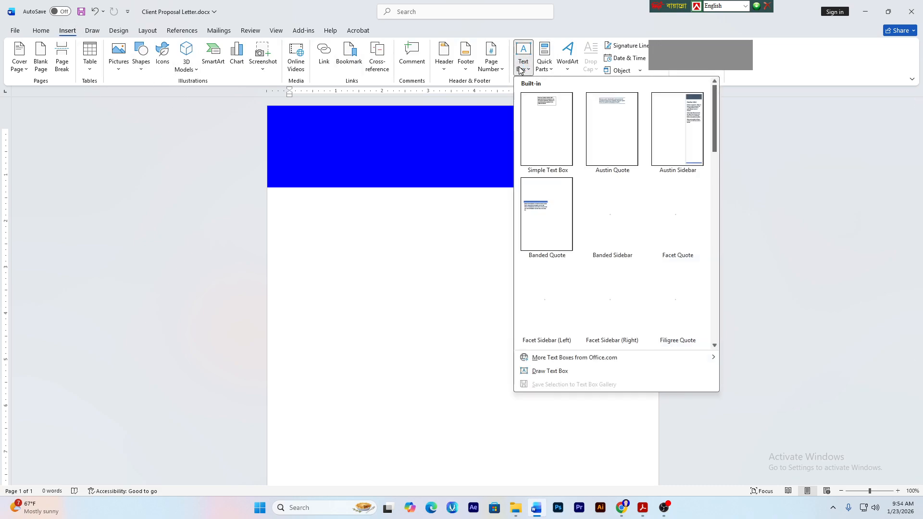
{"action": "left_click", "coordinate": [540, 150]}
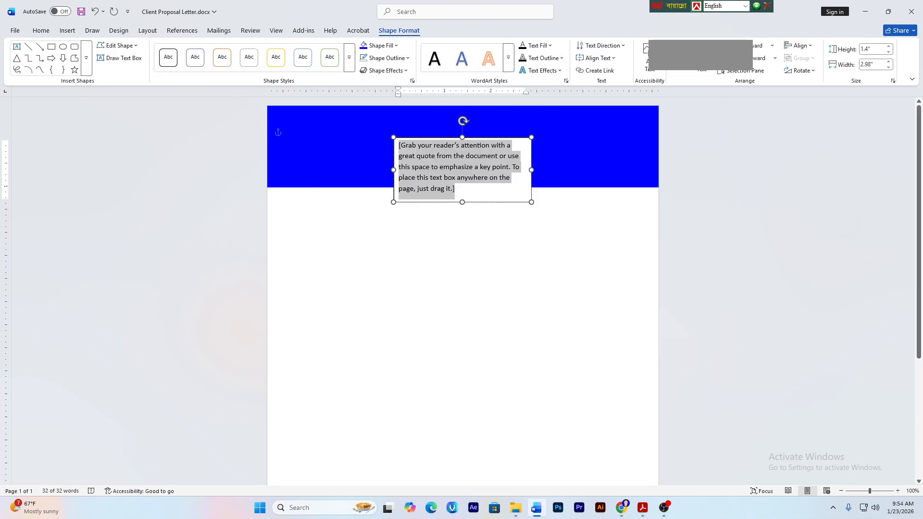
{"action": "key", "text": "Delete"}
{"action": "left_click", "coordinate": [529, 148]}
{"action": "key", "text": "Delete"}
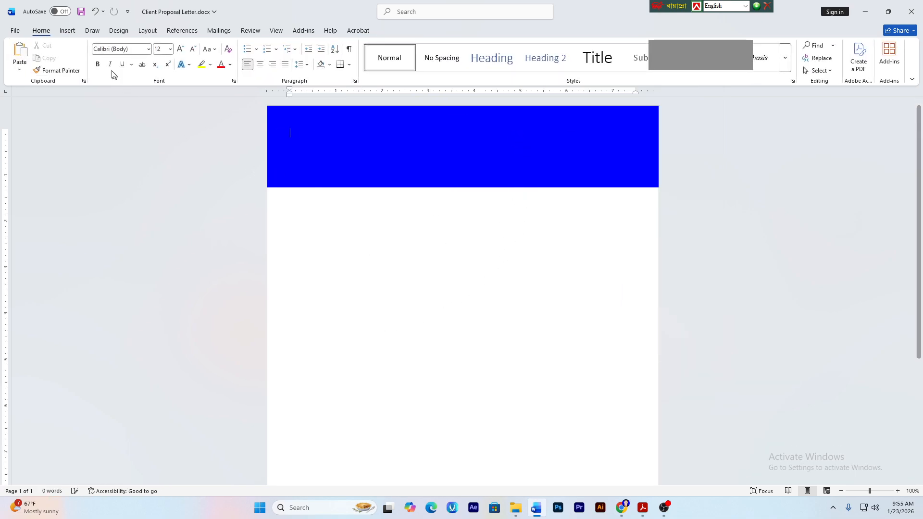
{"action": "left_click", "coordinate": [67, 31]}
{"action": "left_click", "coordinate": [141, 58]}
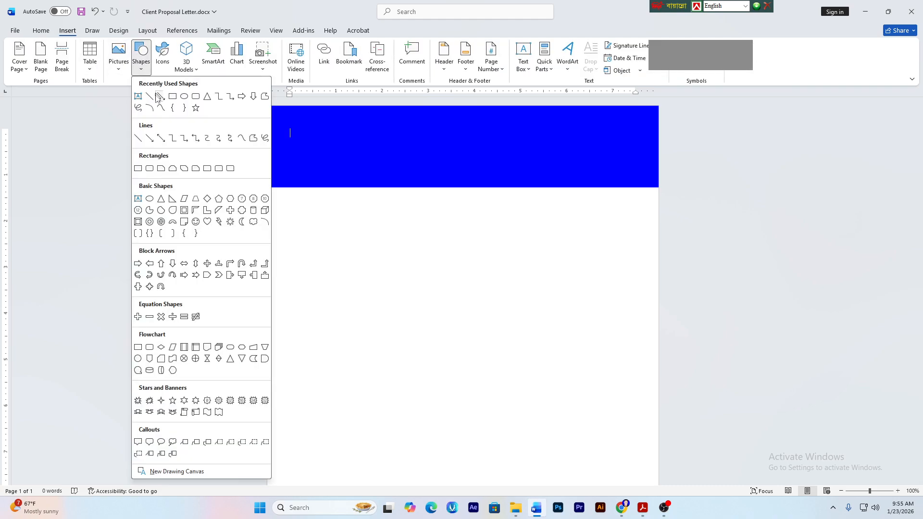
{"action": "left_click", "coordinate": [137, 96]}
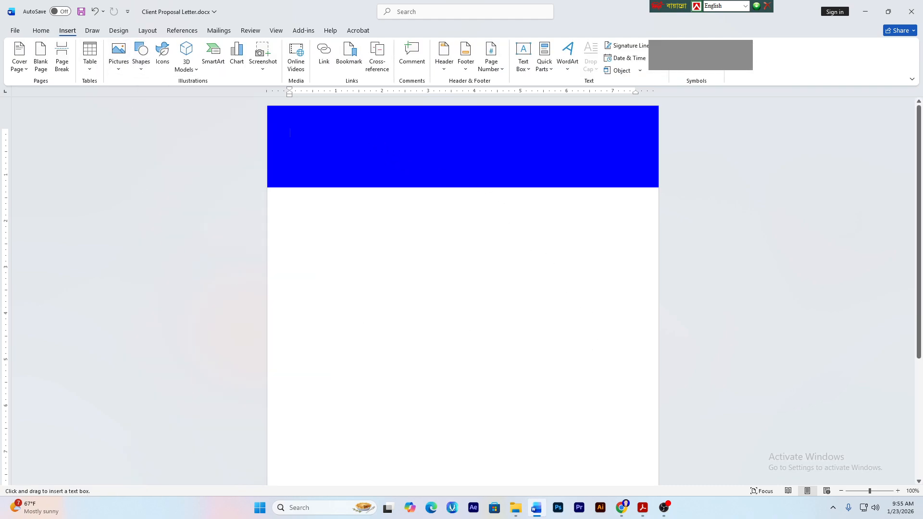
{"action": "left_click_drag", "start_coordinate": [371, 136], "coordinate": [543, 162]}
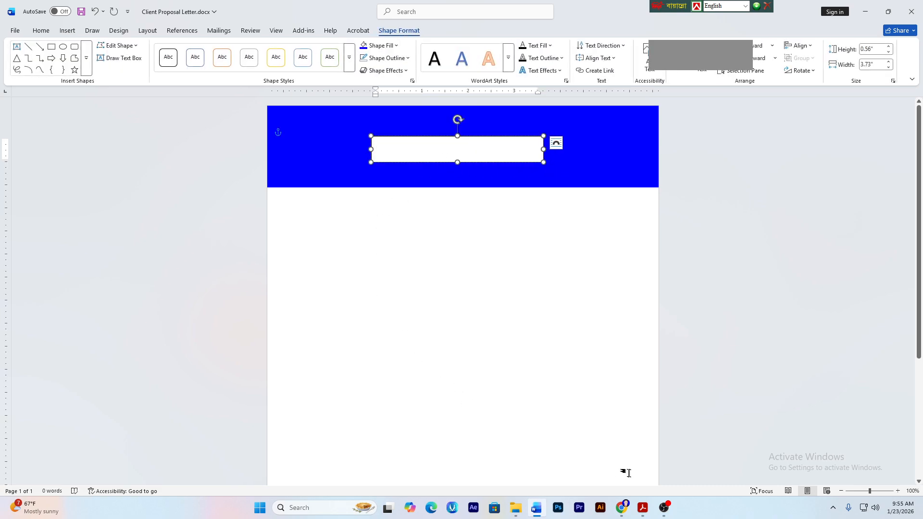
- Copy the required title wording from the specification PDF and return to the Word letter
{"action": "left_click", "coordinate": [642, 507]}
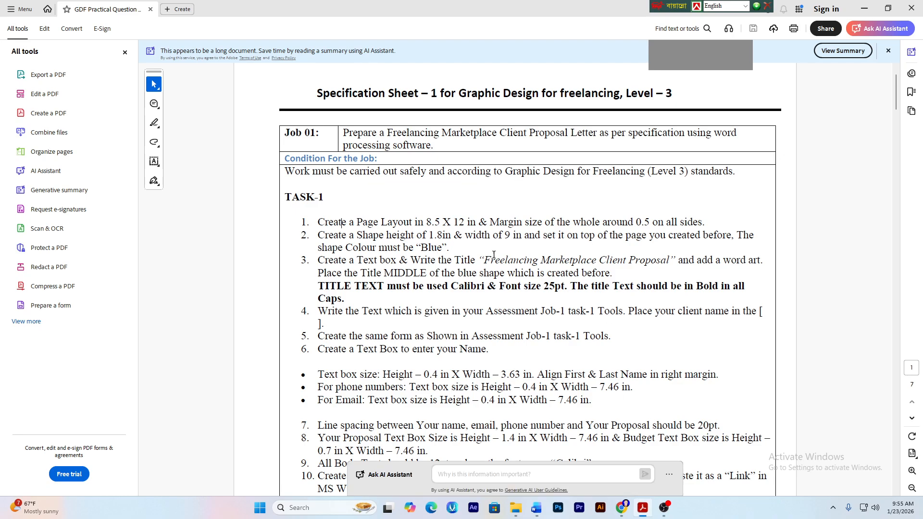
{"action": "left_click_drag", "start_coordinate": [483, 260], "coordinate": [669, 259]}
{"action": "key", "text": "ctrl+c"}
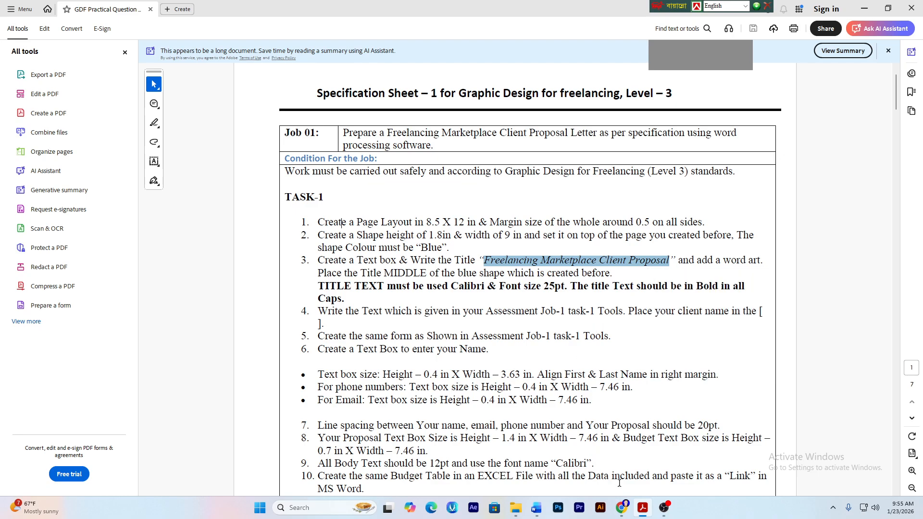
{"action": "left_click", "coordinate": [536, 510]}
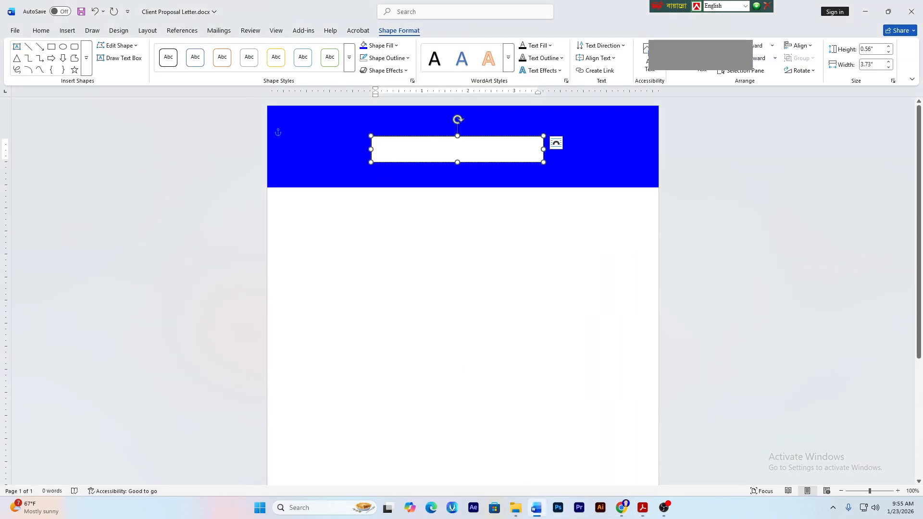
- Paste the copied title into the letter body and type 'Freelancing Ma…' into the header box
{"action": "key", "text": "ctrl+v"}
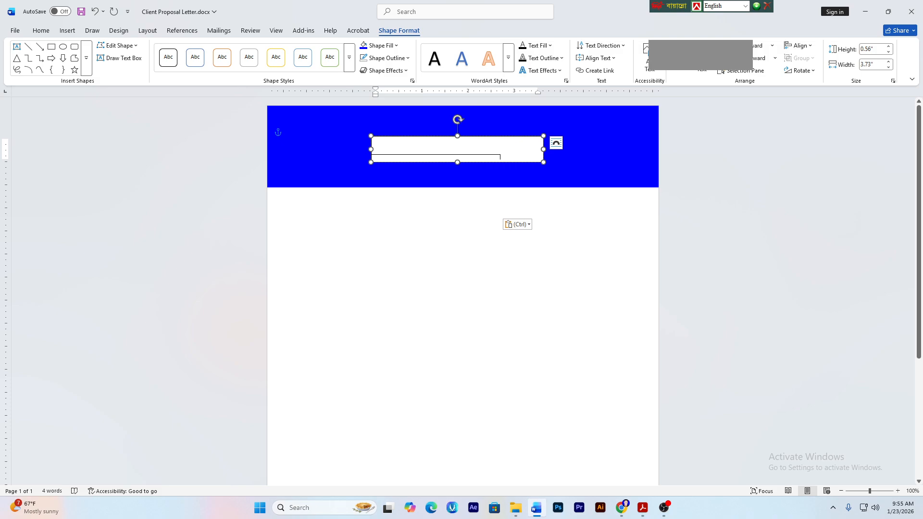
{"action": "key", "text": "ctrl+z"}
{"action": "left_click", "coordinate": [366, 245]}
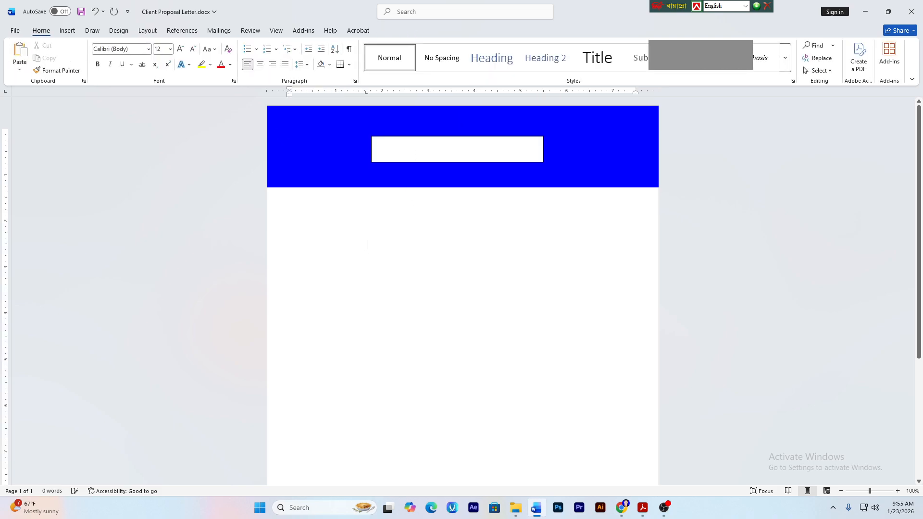
{"action": "key", "text": "ctrl+v"}
{"action": "left_click", "coordinate": [503, 156]}
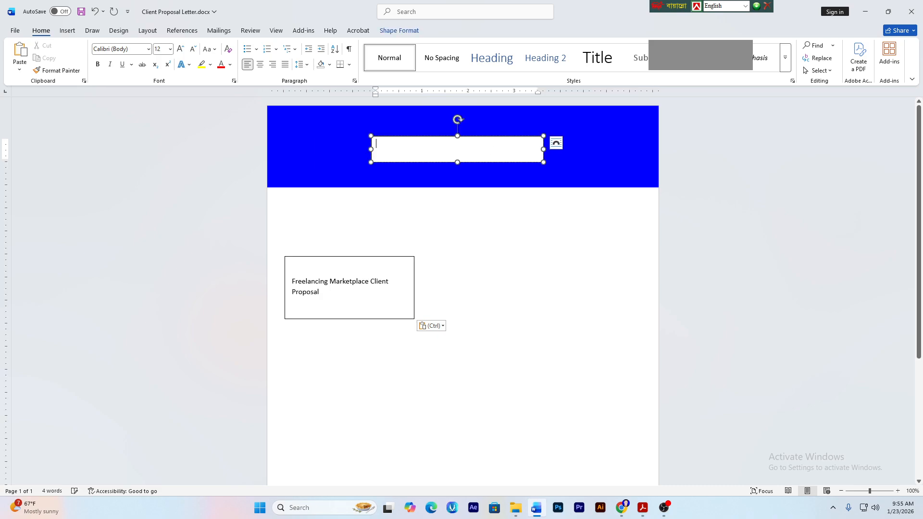
{"action": "type", "text": "Freel"}
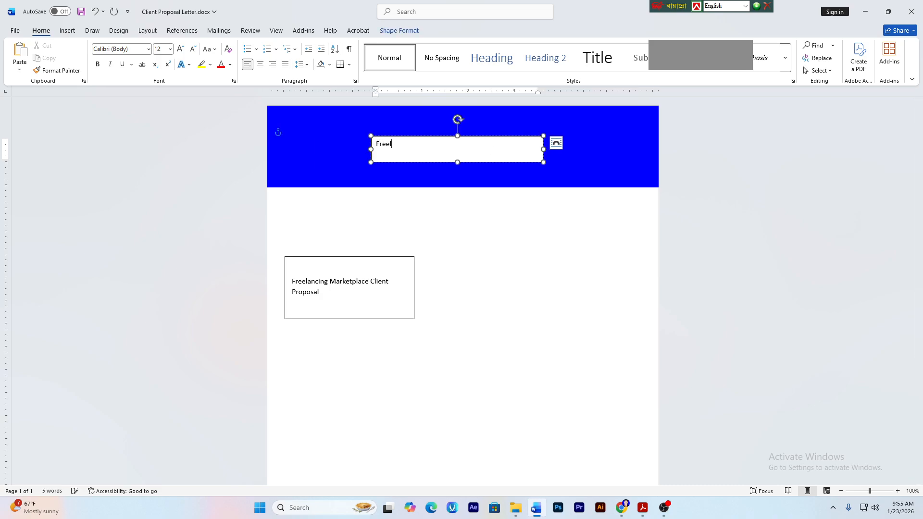
{"action": "type", "text": "ancing Marketplace Client Proposal"}
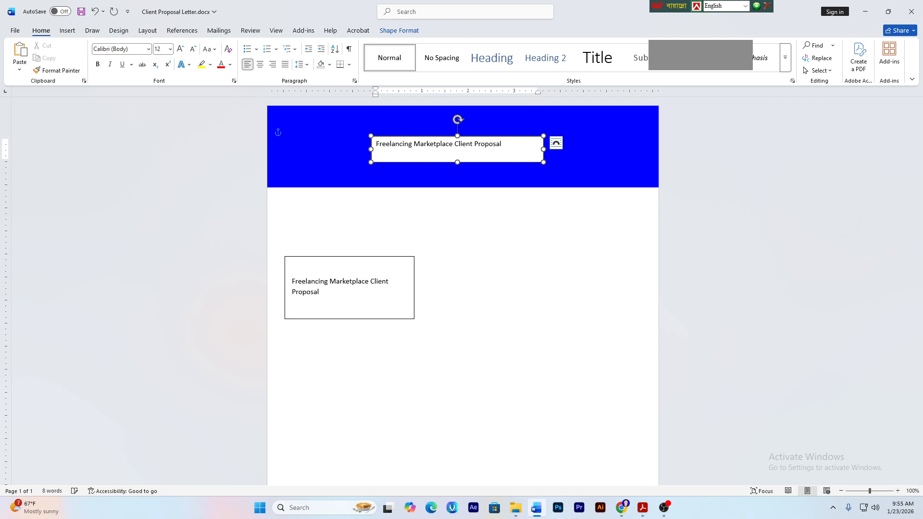
- Delete the stray pasted title table below the header and return to the title box
{"action": "left_click", "coordinate": [450, 301]}
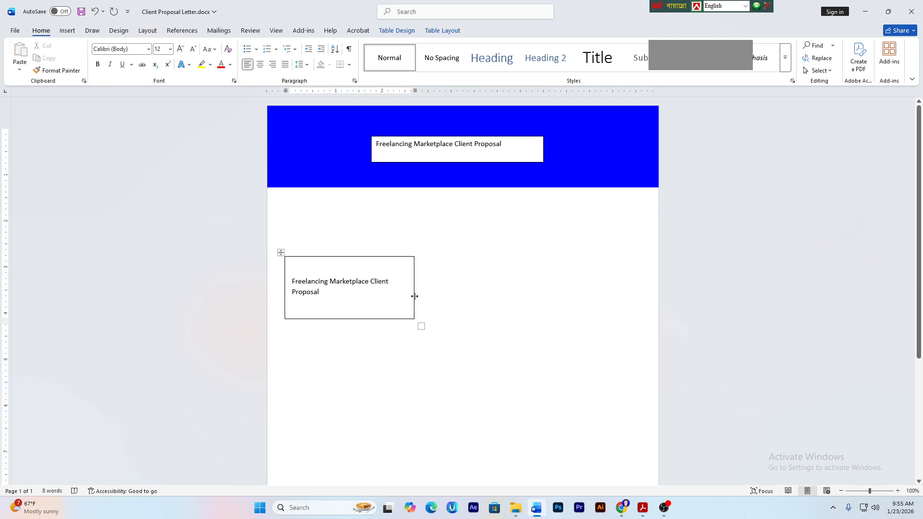
{"action": "left_click", "coordinate": [281, 253]}
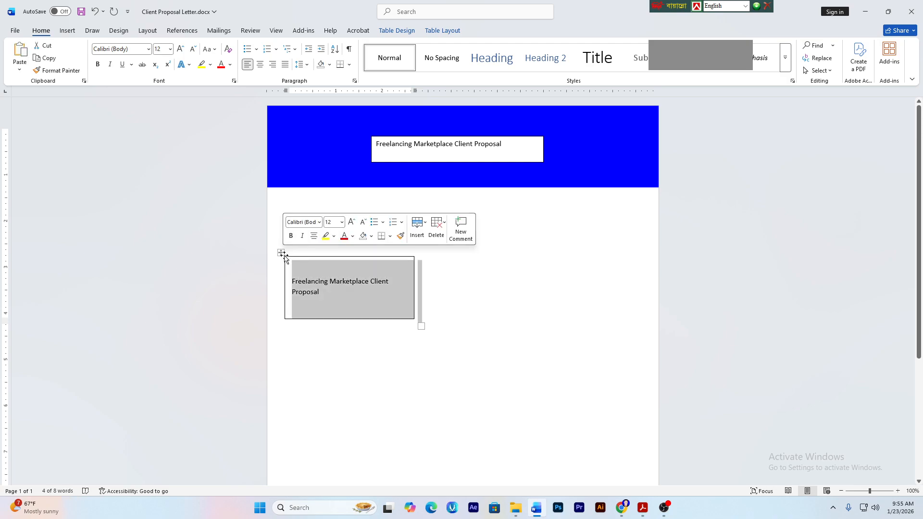
{"action": "key", "text": "BackSpace"}
{"action": "left_click", "coordinate": [489, 144]}
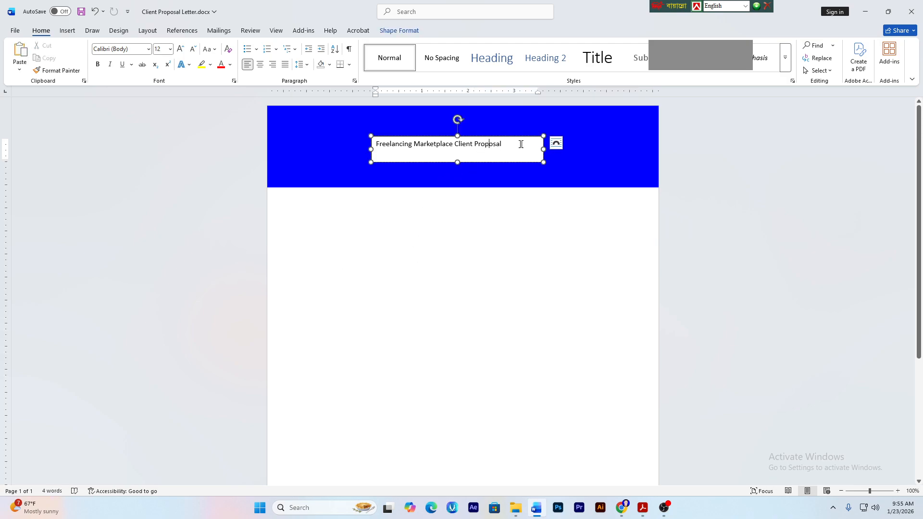
- Set the title text box's Shape Fill to No Fill so the blue header shows through
{"action": "left_click", "coordinate": [525, 137]}
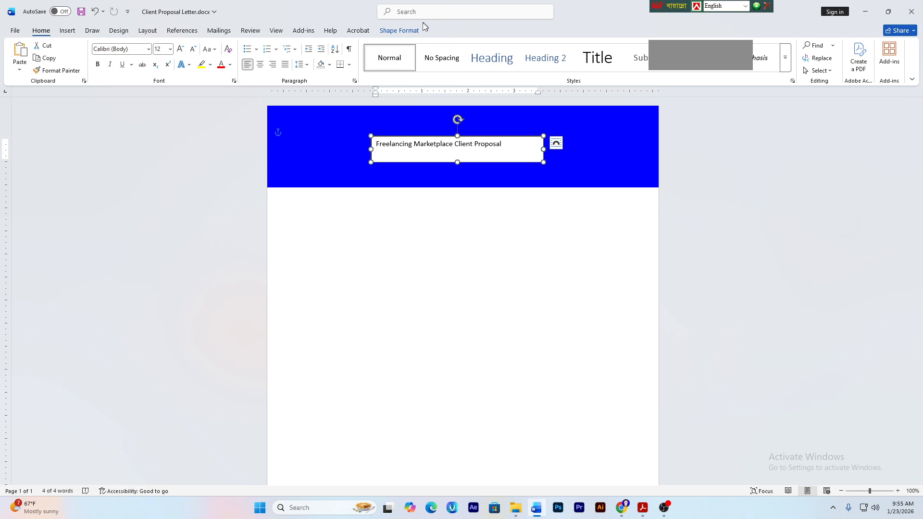
{"action": "left_click", "coordinate": [401, 32]}
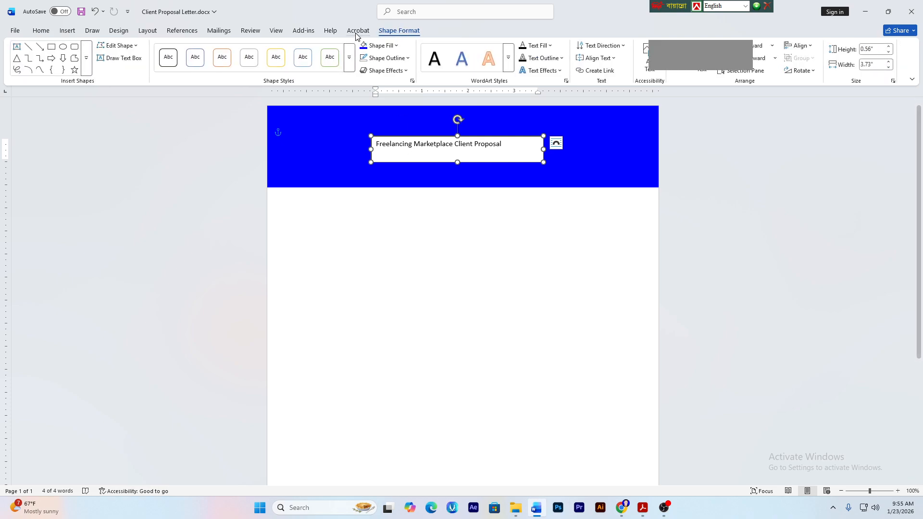
{"action": "left_click", "coordinate": [389, 46]}
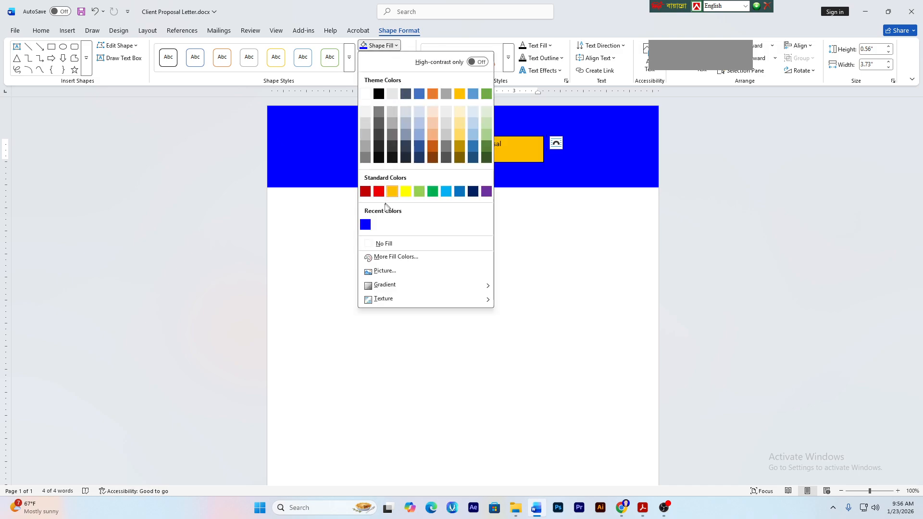
{"action": "left_click", "coordinate": [402, 242]}
{"action": "left_click", "coordinate": [620, 279]}
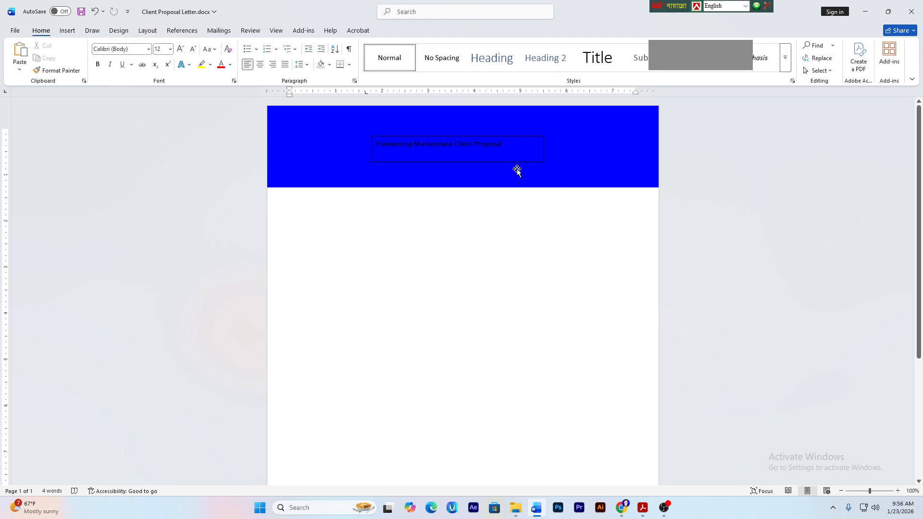
{"action": "left_click", "coordinate": [529, 165]}
{"action": "left_click", "coordinate": [529, 161]}
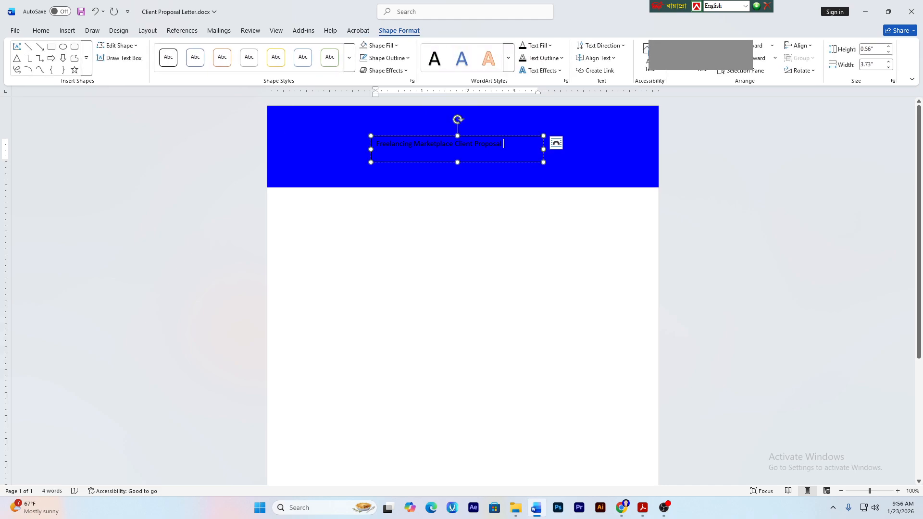
{"action": "left_click", "coordinate": [42, 31]}
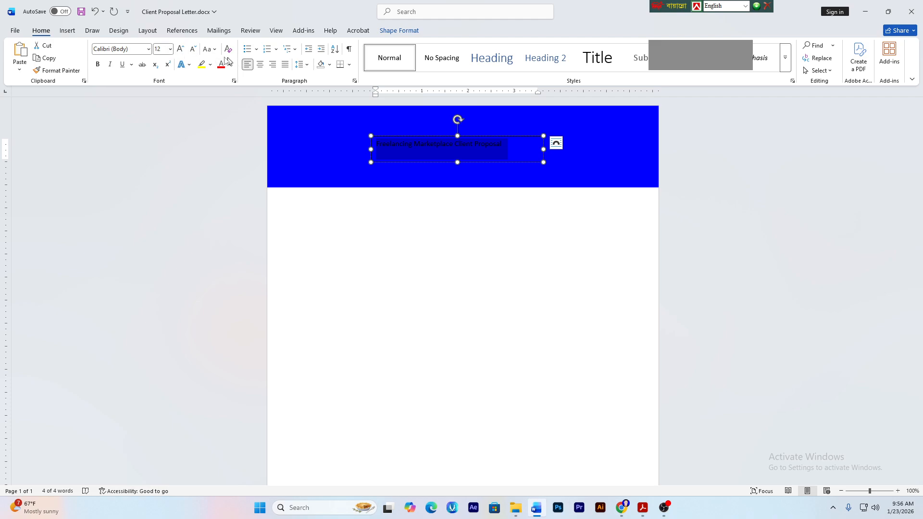
- Make the title 25 pt white text and complete it with 'Client Proposal'
{"action": "left_click", "coordinate": [161, 49]}
{"action": "key", "text": "Return"}
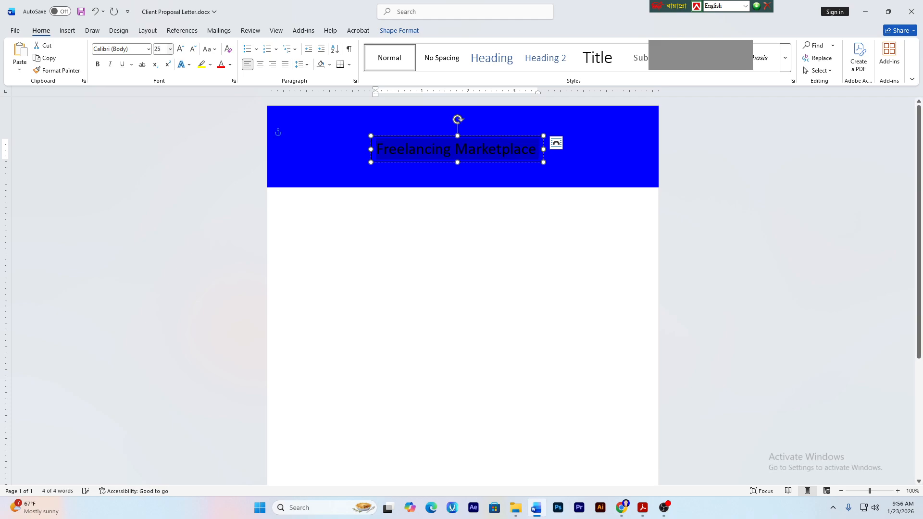
{"action": "left_click", "coordinate": [230, 65]}
{"action": "left_click", "coordinate": [229, 131]}
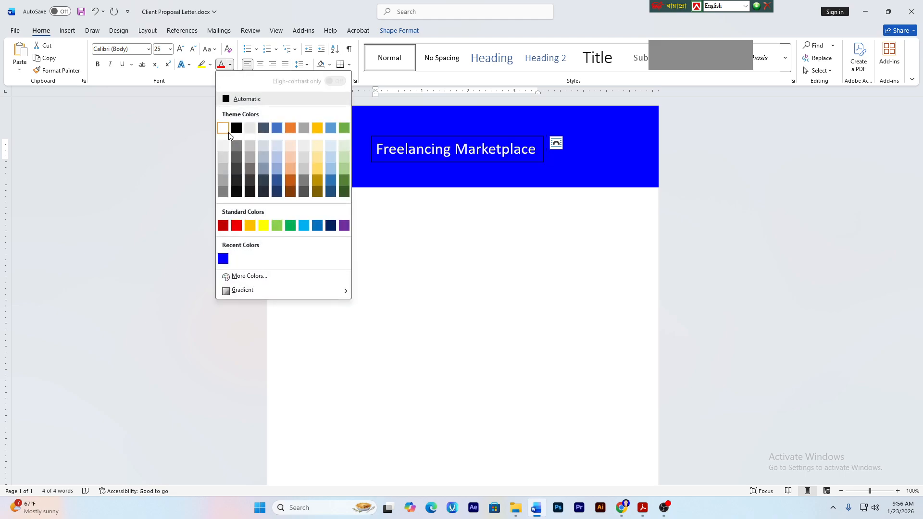
{"action": "left_click", "coordinate": [538, 150]}
{"action": "type", "text": "Client Proposal"}
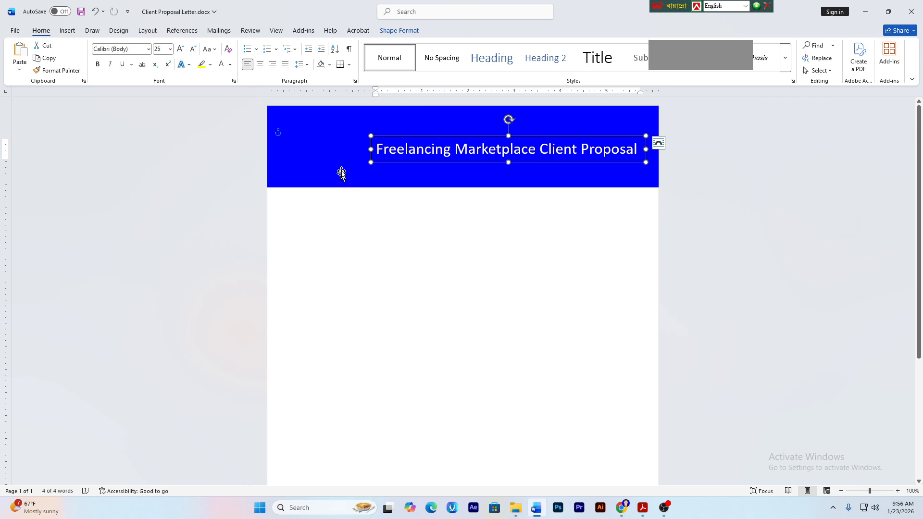
- Widen the title box leftward across the banner and change the title to UPPERCASE
{"action": "left_click_drag", "start_coordinate": [370, 149], "coordinate": [316, 149]}
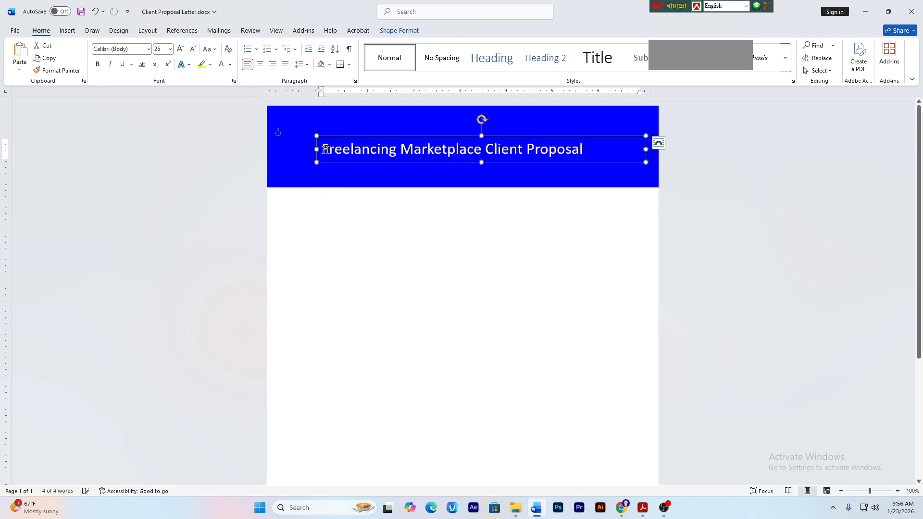
{"action": "triple_click", "coordinate": [458, 150]}
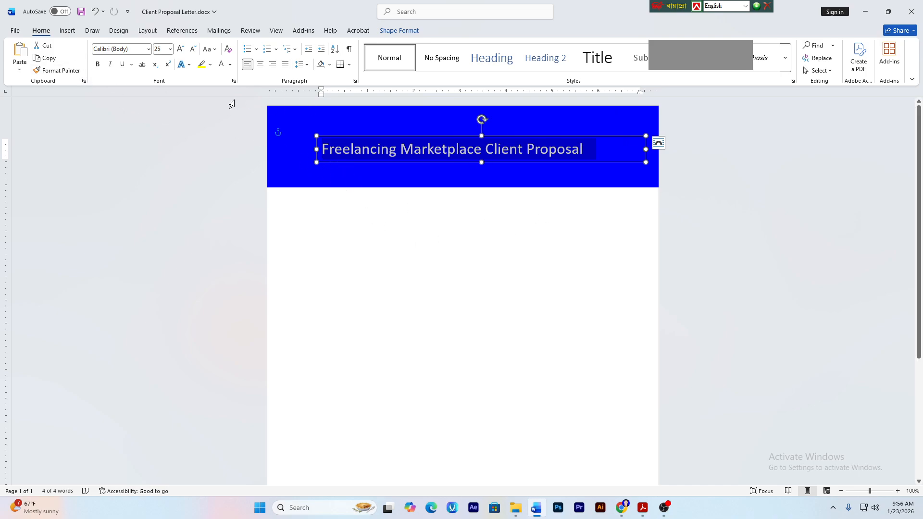
{"action": "left_click", "coordinate": [215, 51]}
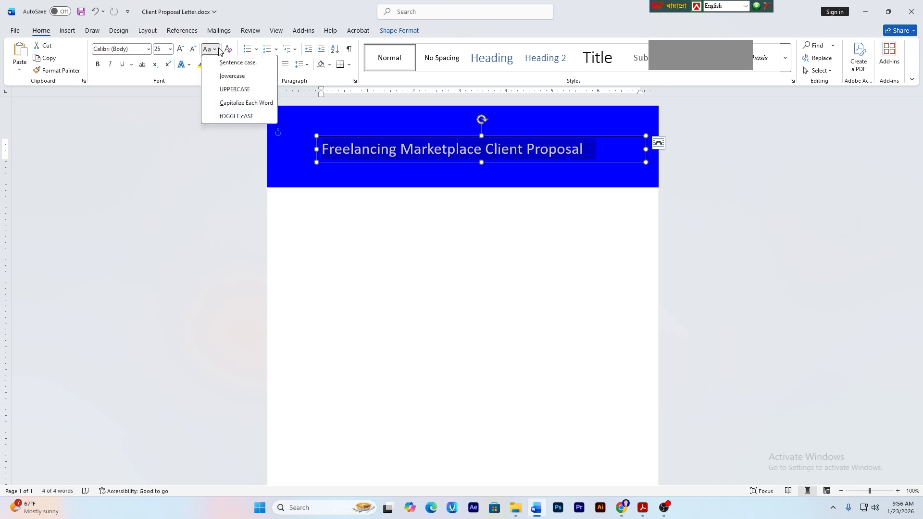
{"action": "left_click", "coordinate": [235, 91]}
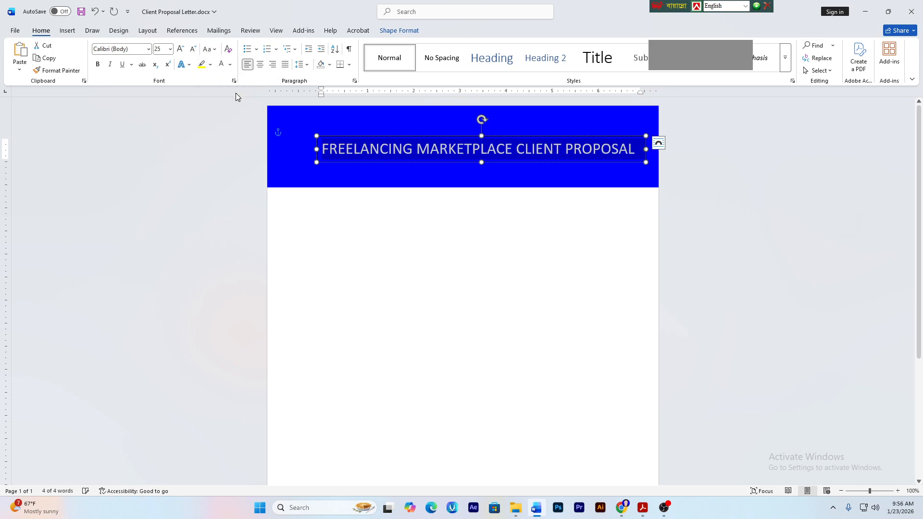
- Bold the header title and set its text box to No Outline in Shape Format
{"action": "left_click", "coordinate": [99, 69]}
{"action": "left_click", "coordinate": [504, 344]}
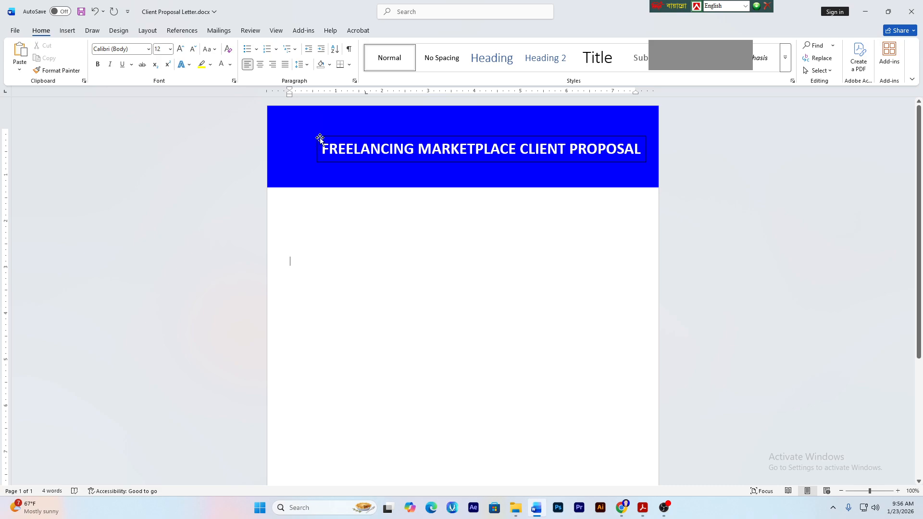
{"action": "left_click", "coordinate": [320, 139]}
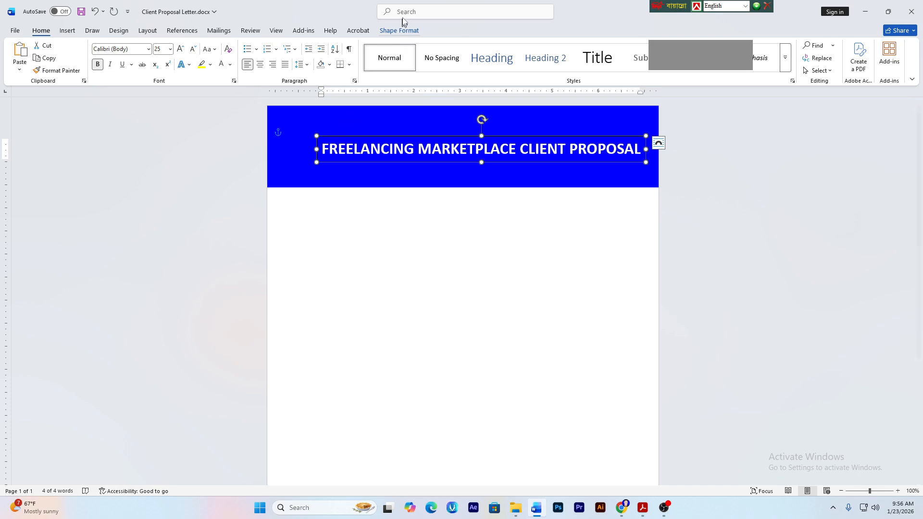
{"action": "left_click", "coordinate": [397, 31]}
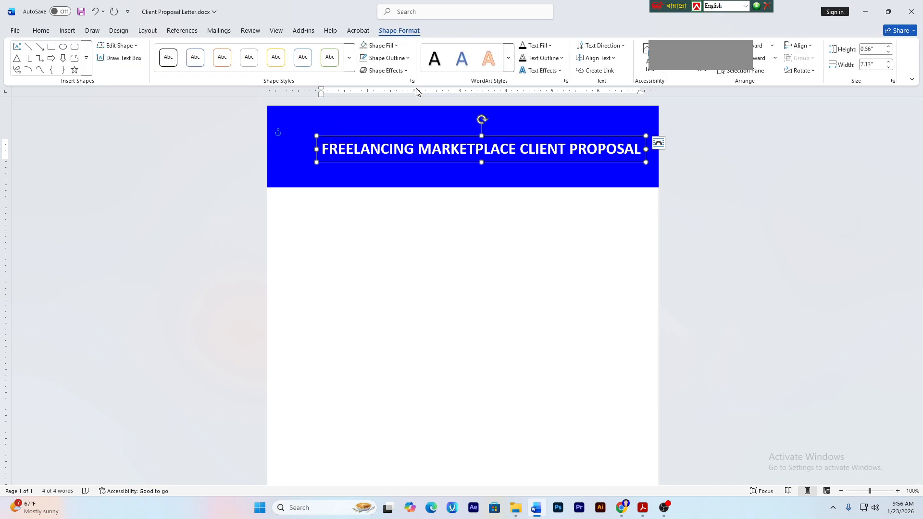
{"action": "left_click", "coordinate": [377, 58]}
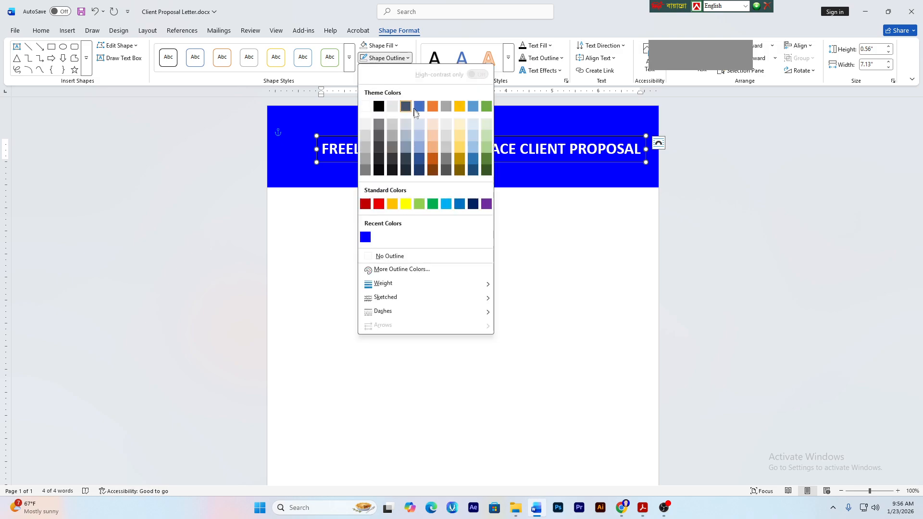
{"action": "left_click", "coordinate": [375, 258]}
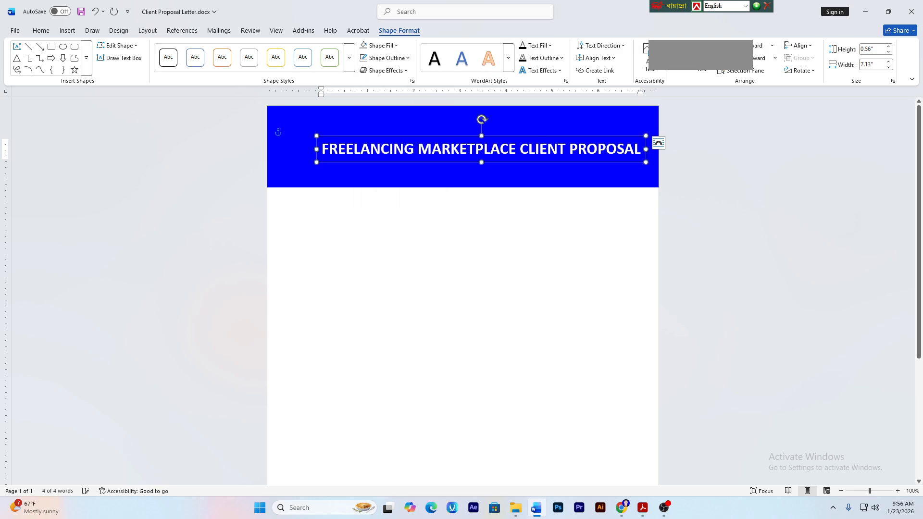
{"action": "left_click", "coordinate": [375, 258]}
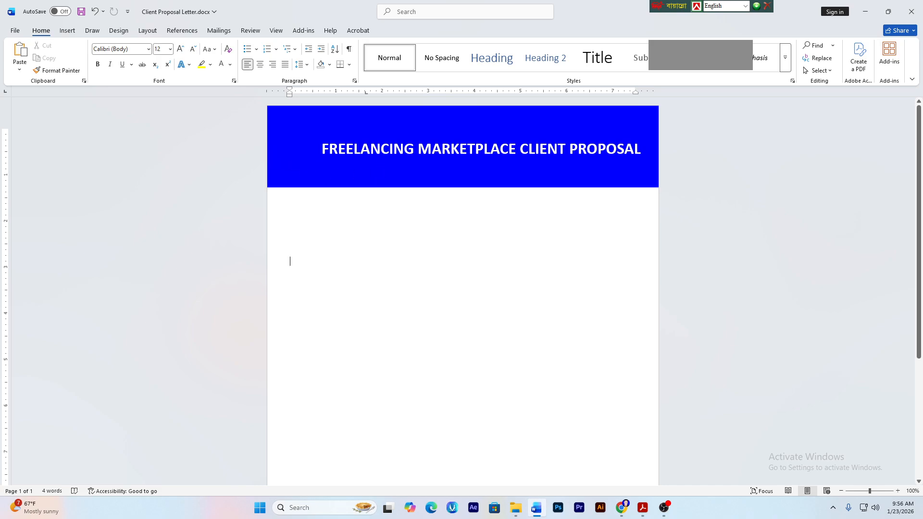
{"action": "left_click", "coordinate": [393, 148]}
{"action": "left_click", "coordinate": [399, 210]}
- Apply Align Middle and Align Center to the title box within the blue header rectangle
{"action": "left_click", "coordinate": [476, 179]}
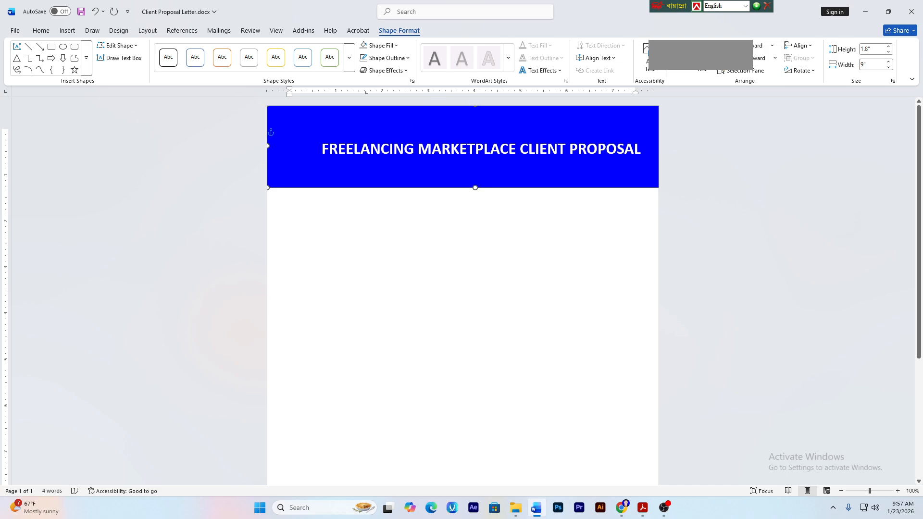
{"action": "left_click", "coordinate": [432, 148]}
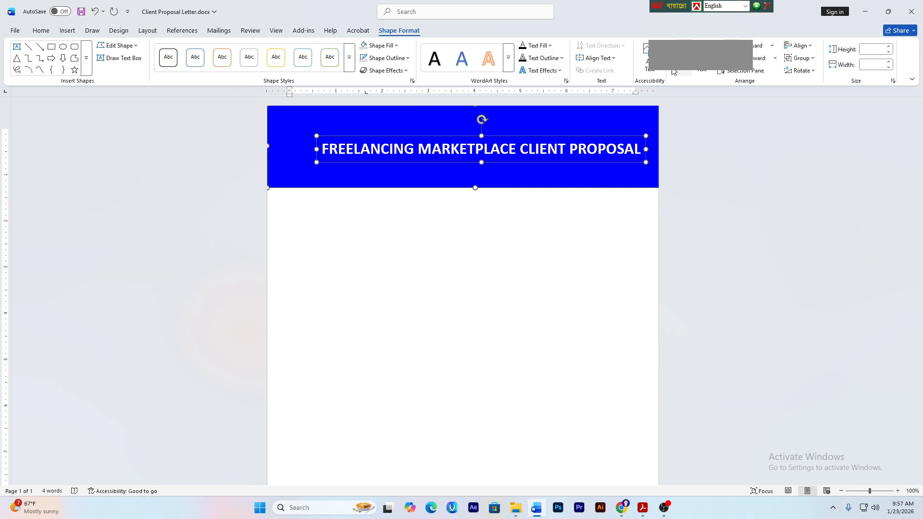
{"action": "left_click", "coordinate": [807, 49]}
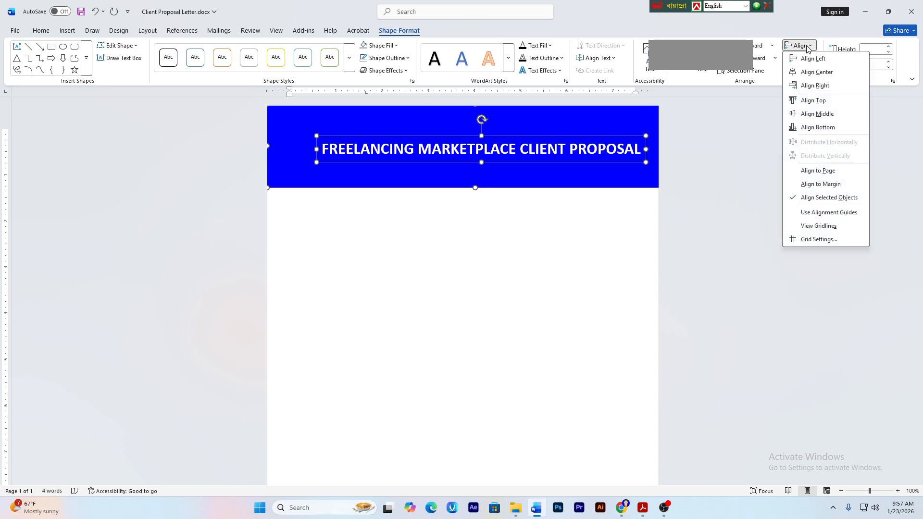
{"action": "left_click", "coordinate": [833, 117]}
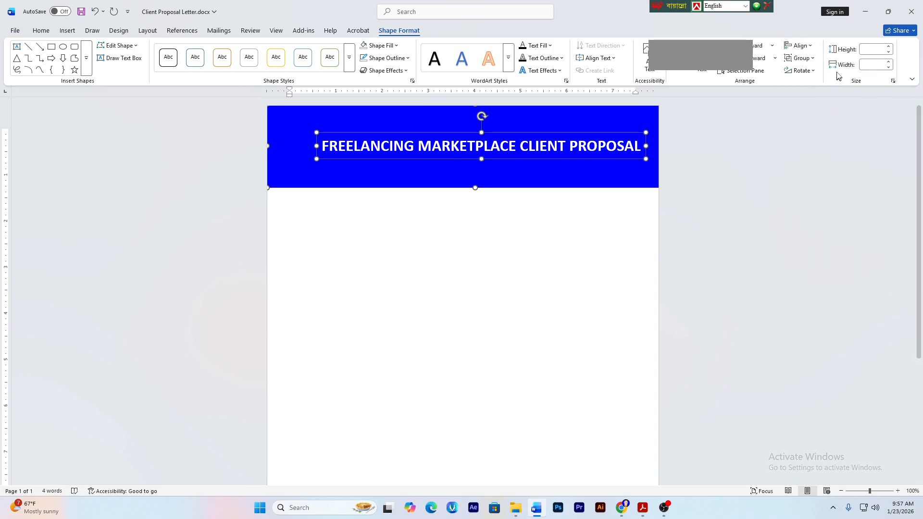
{"action": "left_click", "coordinate": [799, 46]}
{"action": "left_click", "coordinate": [815, 72]}
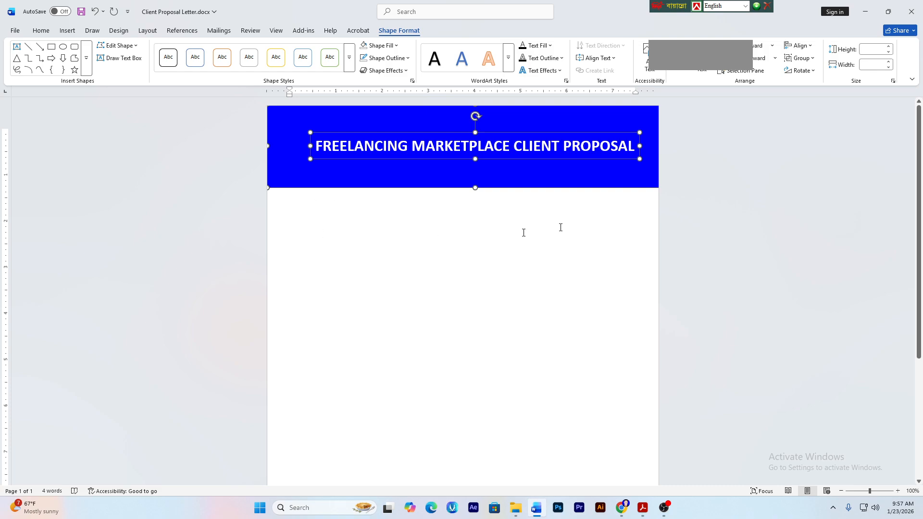
{"action": "left_click", "coordinate": [288, 226]}
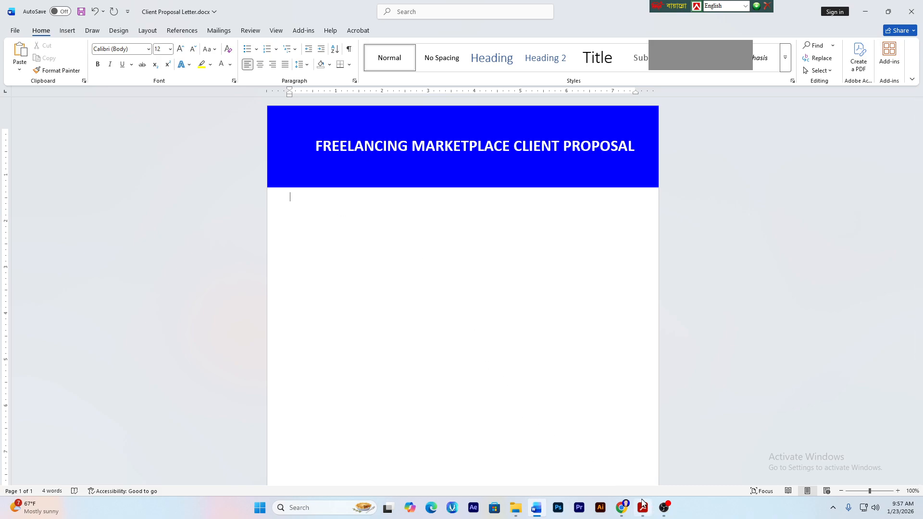
- Open the Meet call's People panel, expand the full participant list, then return to Word
{"action": "mouse_move", "coordinate": [622, 508]}
{"action": "left_click", "coordinate": [566, 480]}
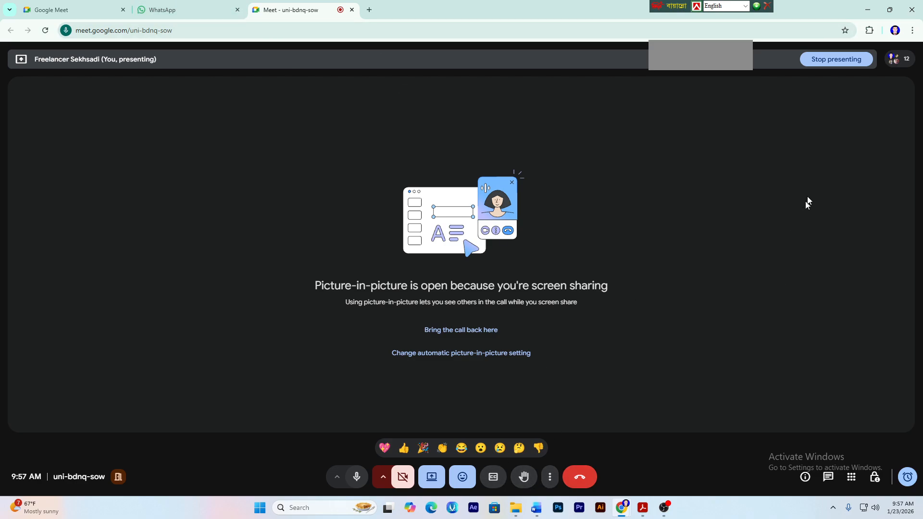
{"action": "left_click", "coordinate": [900, 62]}
{"action": "left_click", "coordinate": [832, 219]}
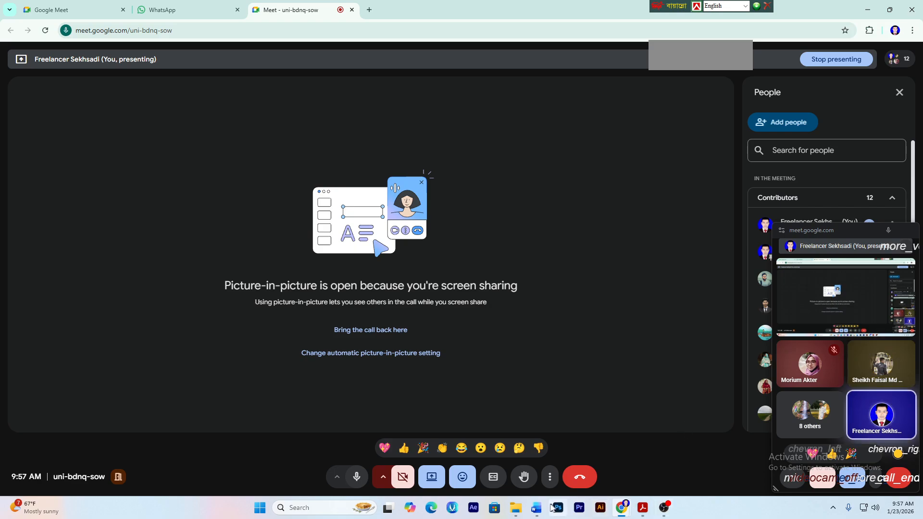
{"action": "left_click", "coordinate": [537, 508]}
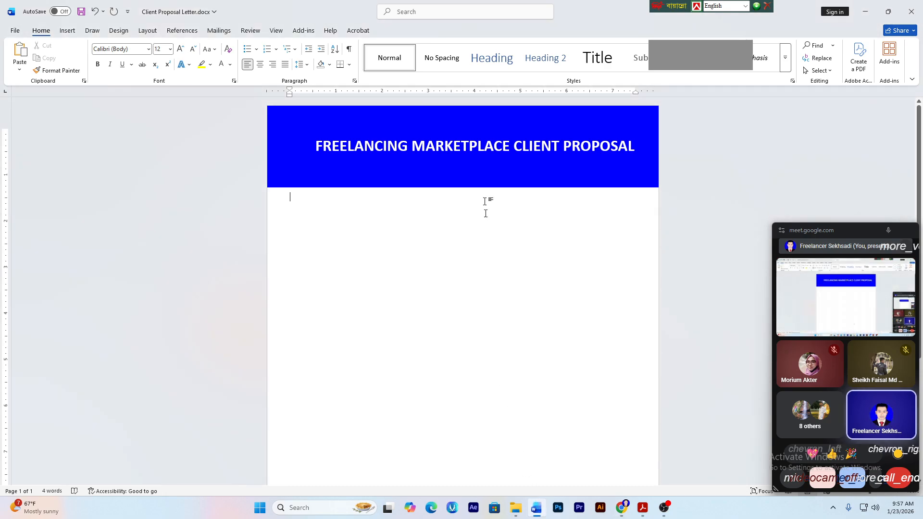
- Nudge the title text box slightly within the blue header and reselect it
{"action": "left_click", "coordinate": [423, 179]}
{"action": "left_click_drag", "start_coordinate": [476, 146], "coordinate": [482, 148]}
{"action": "left_click", "coordinate": [467, 286]}
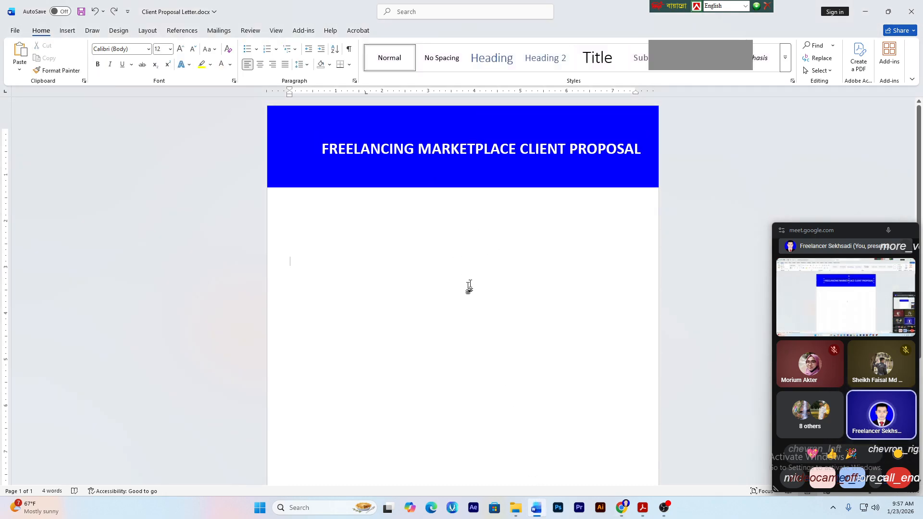
{"action": "left_click", "coordinate": [428, 170]}
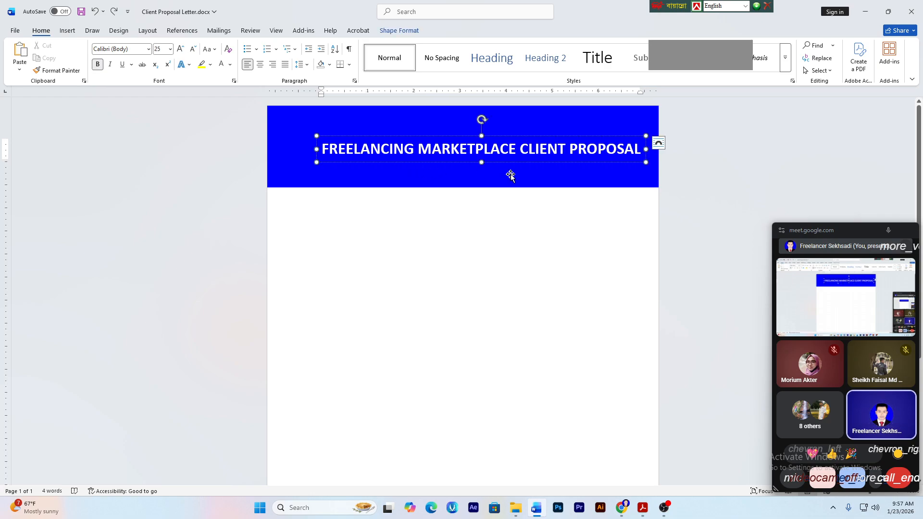
{"action": "key", "text": "Escape"}
{"action": "left_click", "coordinate": [458, 181]}
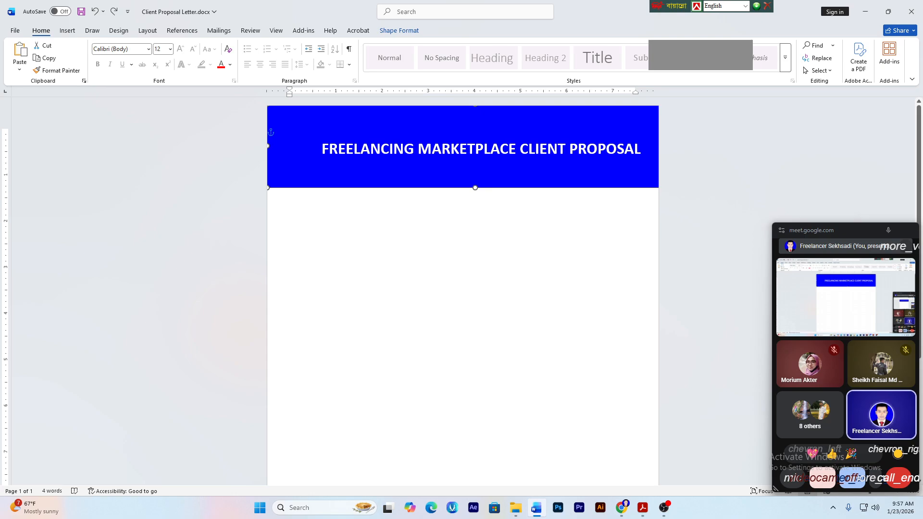
{"action": "left_click", "coordinate": [481, 149]}
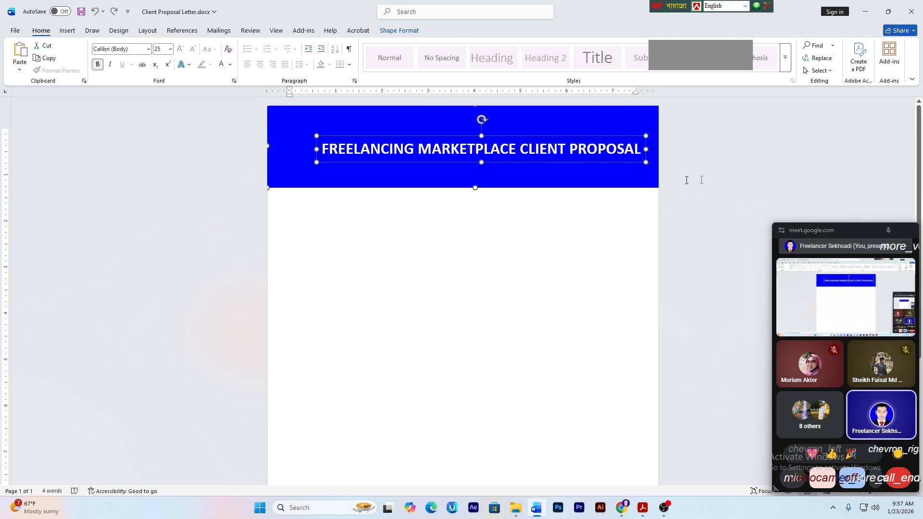
- Align the title Middle and Center in the banner, dock the Meet mini-window, and switch to Acrobat
{"action": "left_click", "coordinate": [395, 31]}
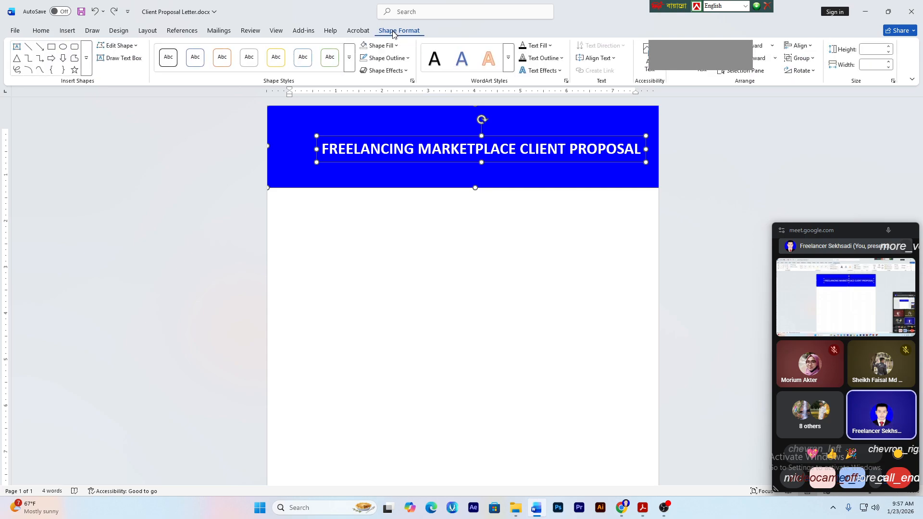
{"action": "left_click", "coordinate": [802, 46]}
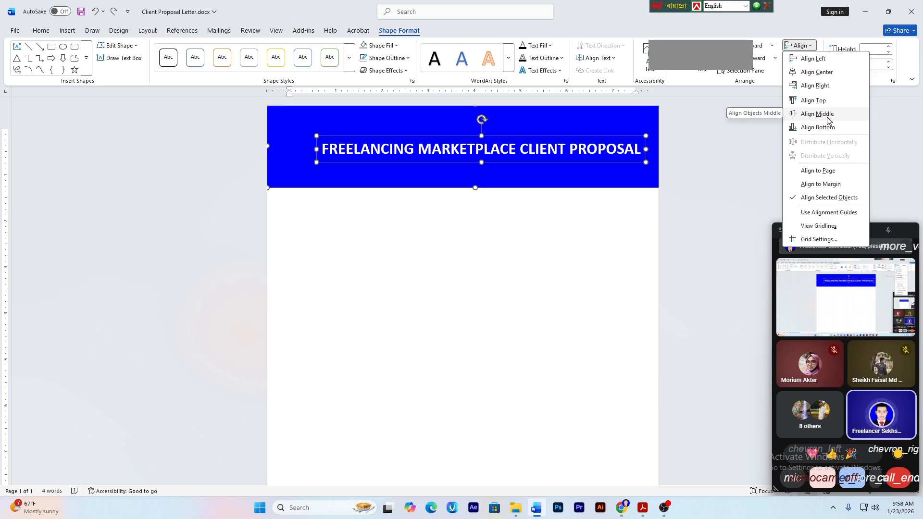
{"action": "left_click", "coordinate": [827, 120]}
{"action": "left_click", "coordinate": [803, 45]}
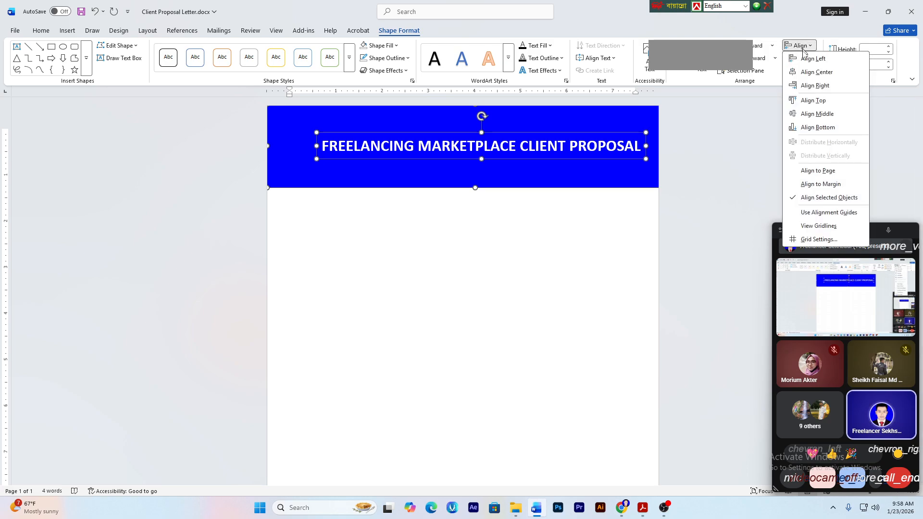
{"action": "left_click", "coordinate": [817, 72]}
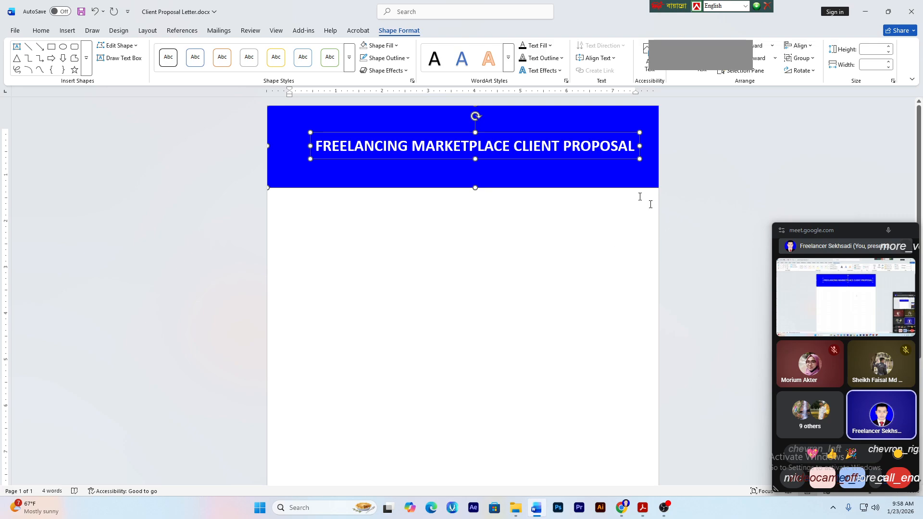
{"action": "left_click", "coordinate": [371, 259]}
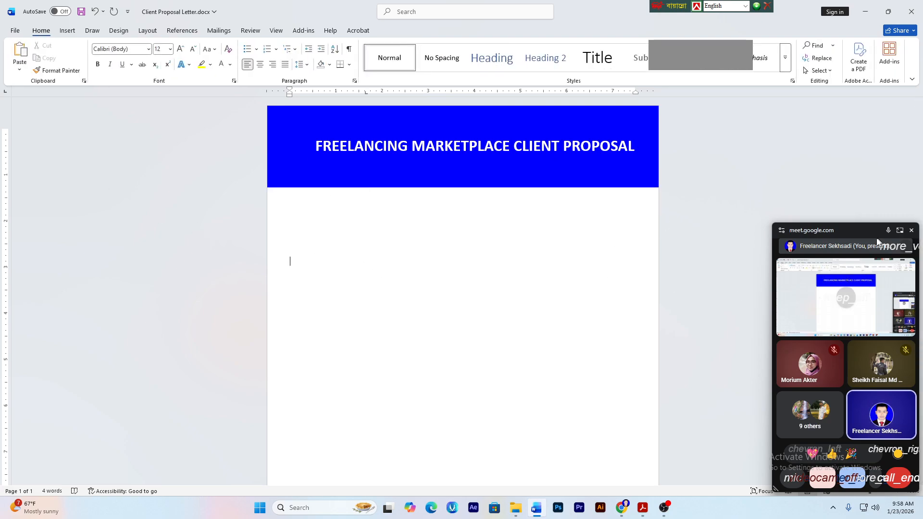
{"action": "left_click_drag", "start_coordinate": [861, 229], "coordinate": [865, 514]}
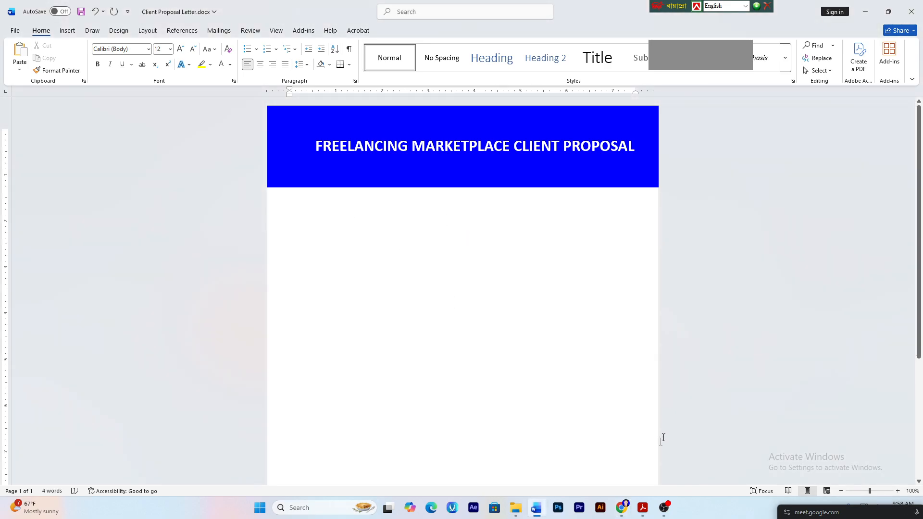
{"action": "left_click", "coordinate": [642, 507]}
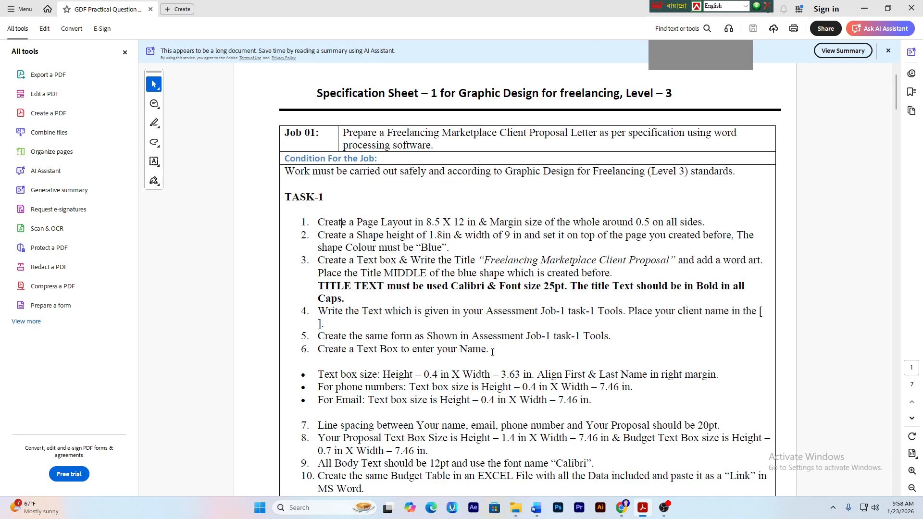
- Select the sample greeting and intro paragraph on PDF page 2 for copying, then return to Word
{"action": "scroll", "coordinate": [513, 332], "scroll_direction": "down", "scroll_amount": 8}
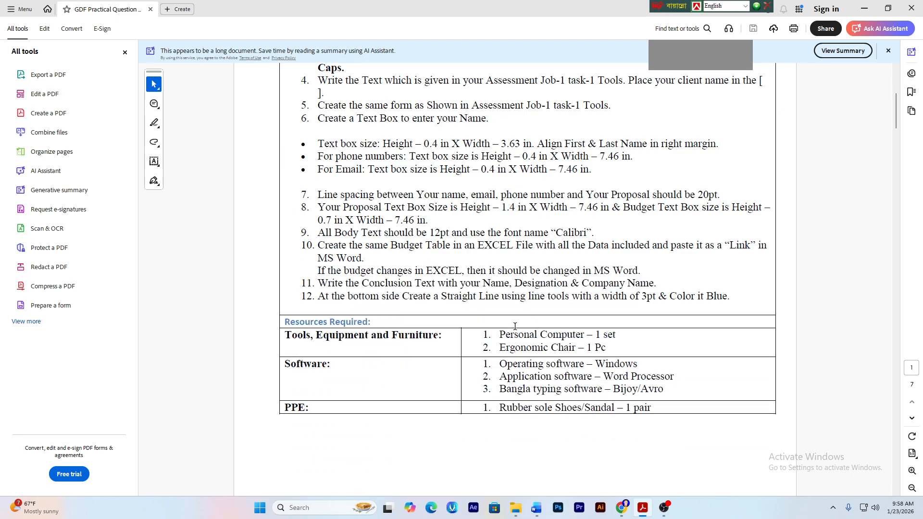
{"action": "scroll", "coordinate": [514, 330], "scroll_direction": "down", "scroll_amount": 6}
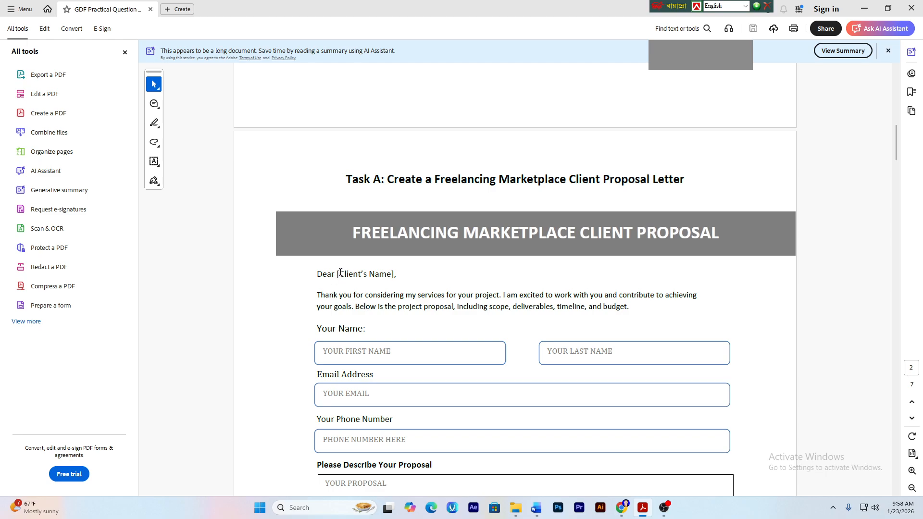
{"action": "left_click_drag", "start_coordinate": [315, 275], "coordinate": [632, 313]}
{"action": "key", "text": "ctrl+c"}
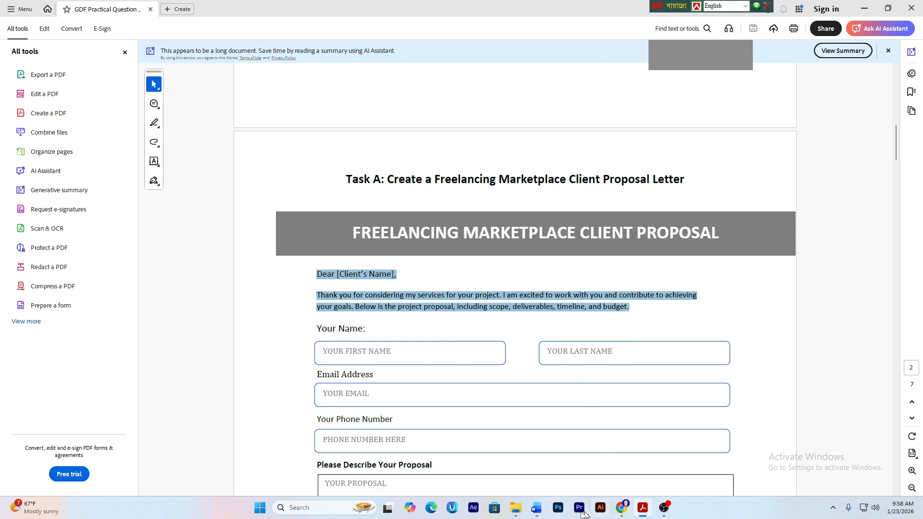
{"action": "left_click", "coordinate": [536, 507]}
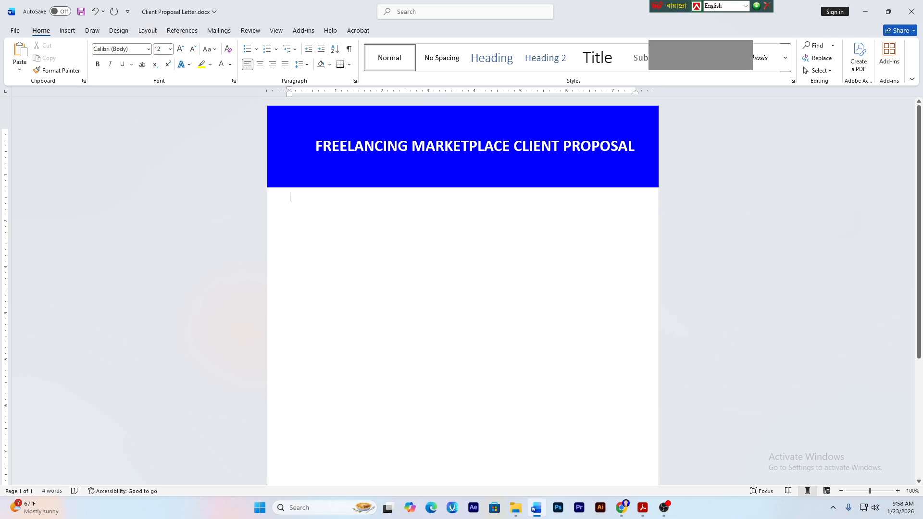
- Paste the 'Dear [Client's Name],' greeting and intro paragraph below the blue banner
{"action": "key", "text": "ctrl+v"}
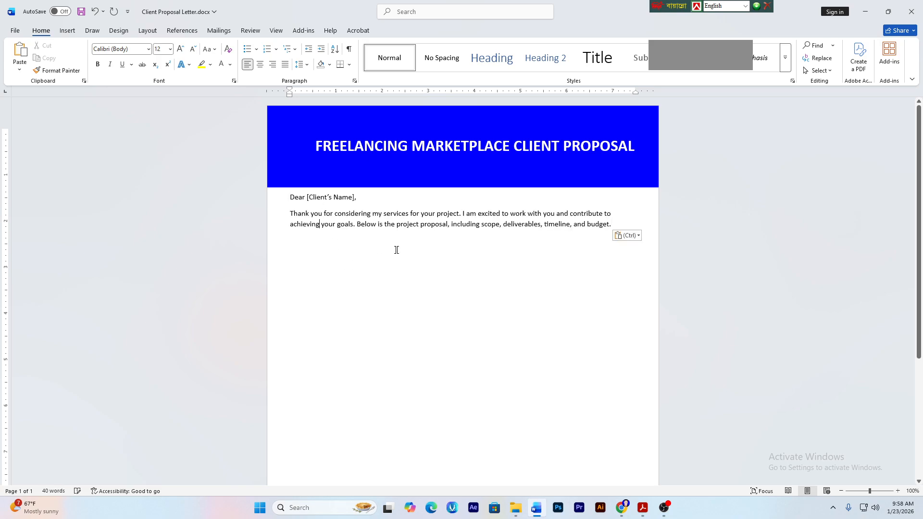
{"action": "left_click_drag", "start_coordinate": [611, 225], "coordinate": [352, 224]}
{"action": "key", "text": "ctrl+a"}
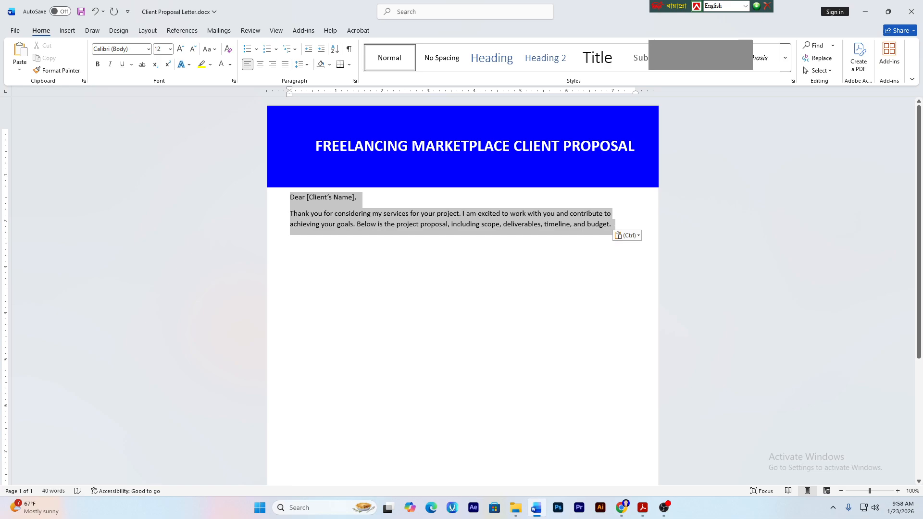
{"action": "left_click", "coordinate": [290, 256]}
{"action": "left_click", "coordinate": [346, 242]}
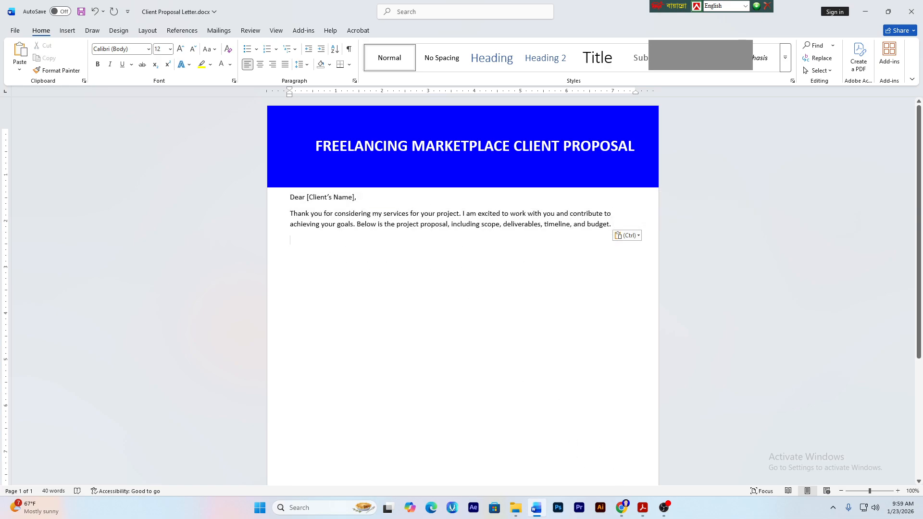
{"action": "left_click", "coordinate": [642, 507]}
- Highlight and read the three text box size bullets in the specification PDF
{"action": "left_click", "coordinate": [422, 330]}
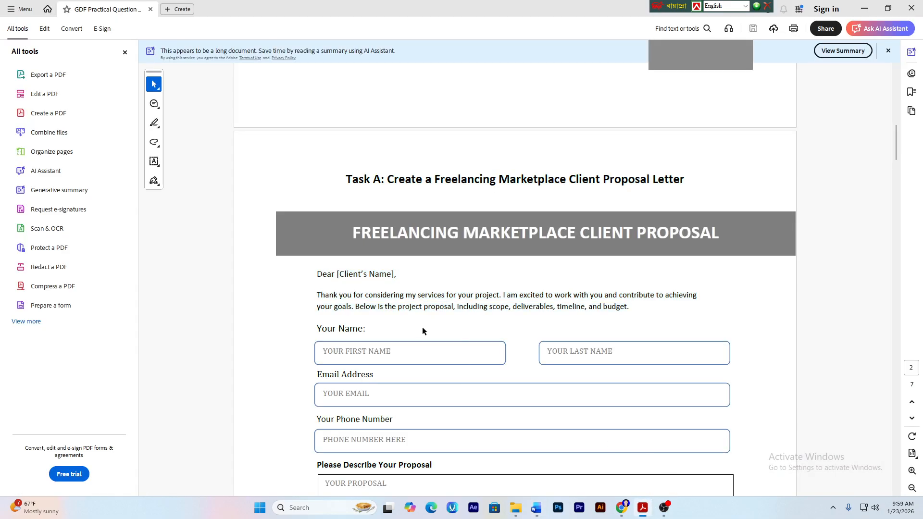
{"action": "scroll", "coordinate": [372, 315], "scroll_direction": "down", "scroll_amount": 1}
{"action": "scroll", "coordinate": [386, 287], "scroll_direction": "up", "scroll_amount": 5}
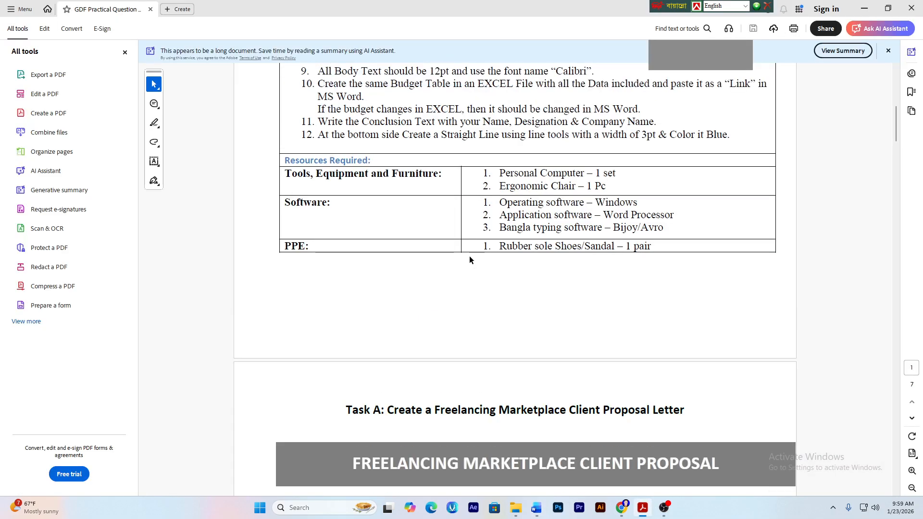
{"action": "scroll", "coordinate": [469, 257], "scroll_direction": "up", "scroll_amount": 5}
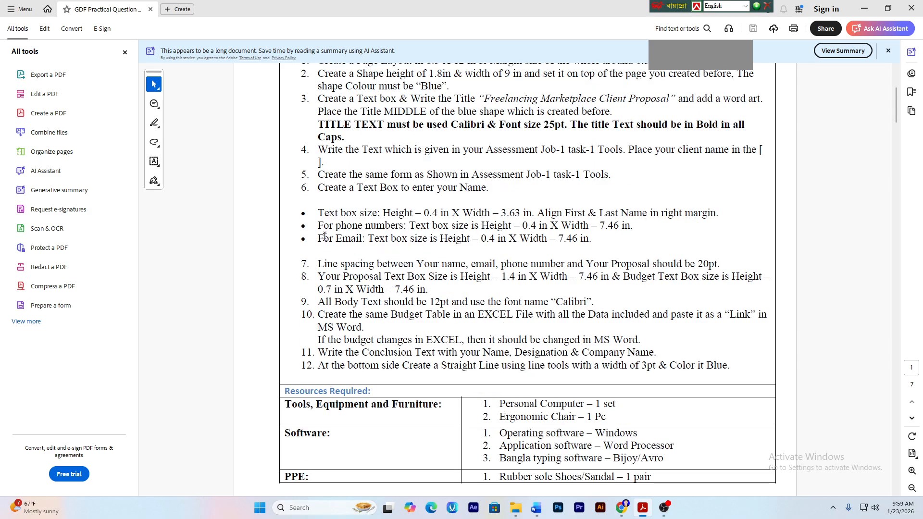
{"action": "left_click_drag", "start_coordinate": [319, 213], "coordinate": [581, 236]}
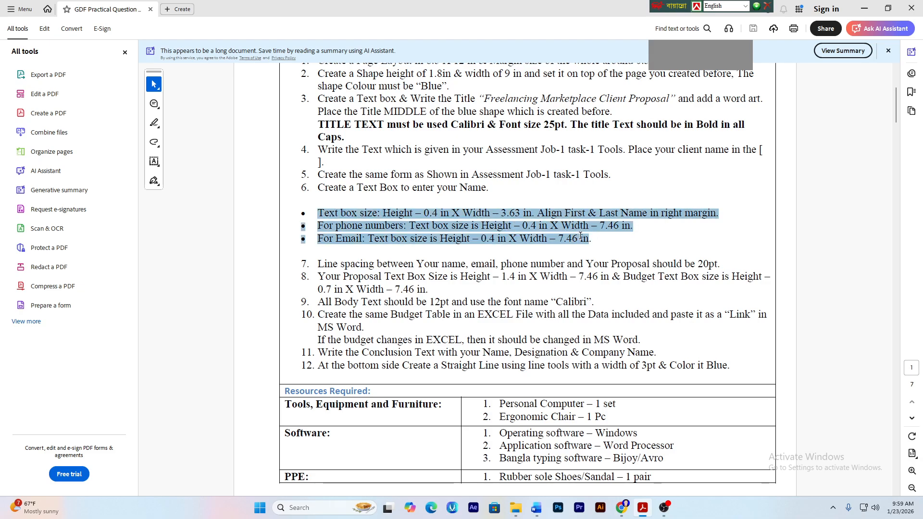
{"action": "right_click", "coordinate": [581, 235]}
{"action": "left_click", "coordinate": [360, 264]}
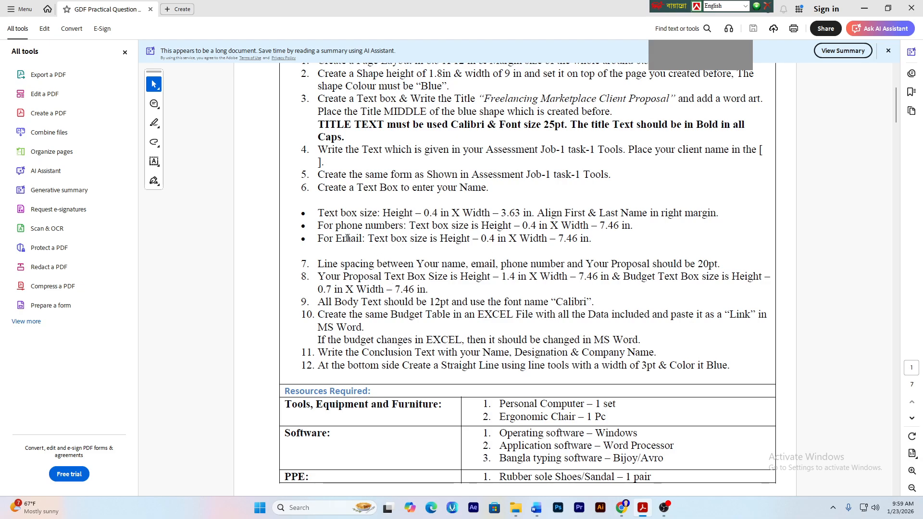
{"action": "left_click_drag", "start_coordinate": [317, 212], "coordinate": [618, 226]}
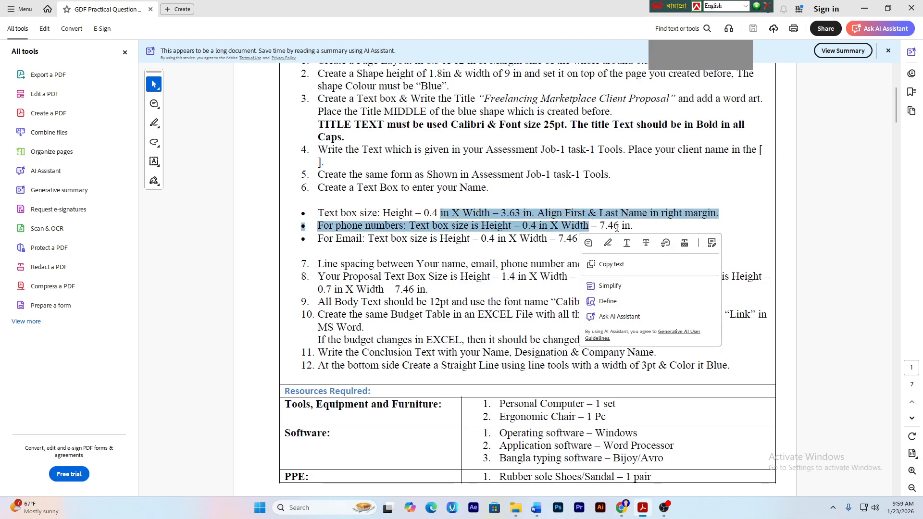
{"action": "left_click", "coordinate": [625, 226]}
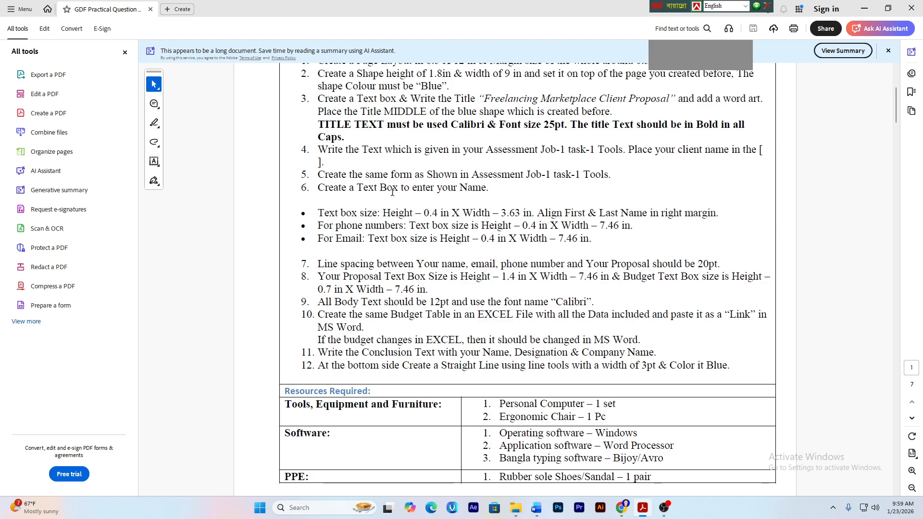
- Scroll down to the sample form on page 2, then return to the Word letter
{"action": "mouse_move", "coordinate": [662, 483]}
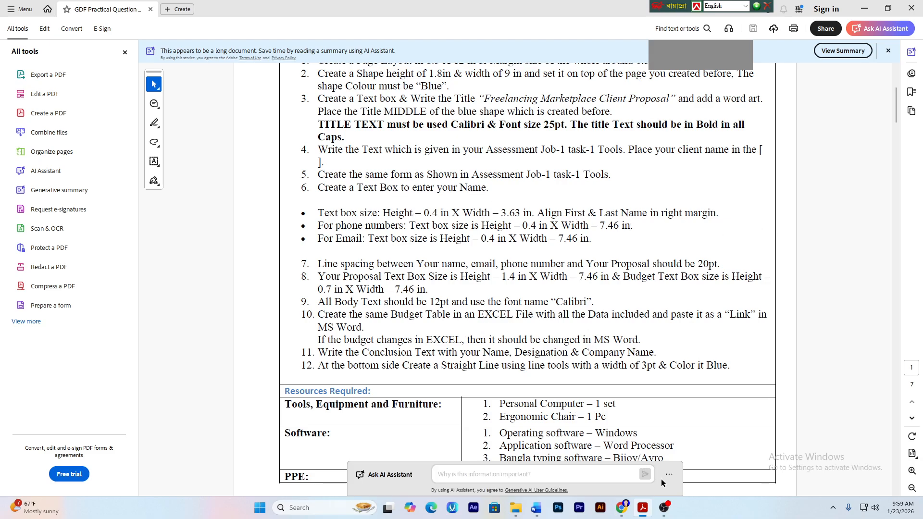
{"action": "scroll", "coordinate": [526, 355], "scroll_direction": "down", "scroll_amount": 3}
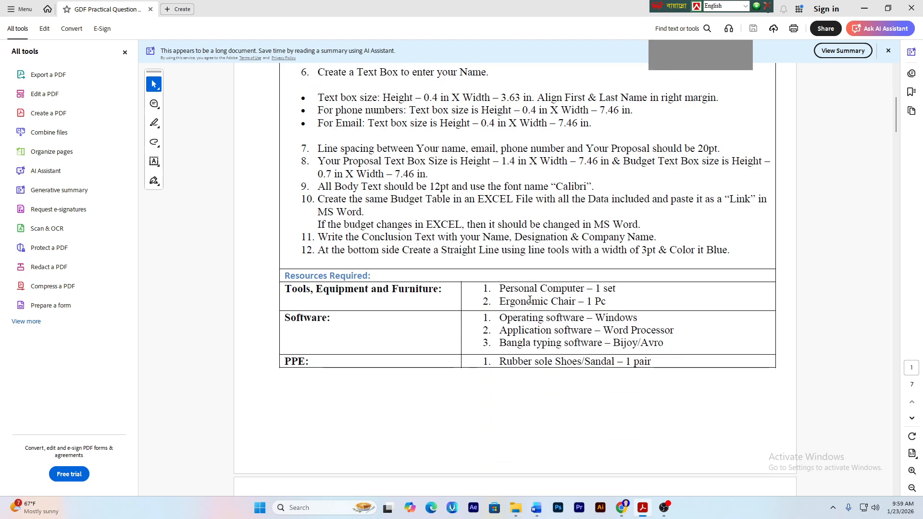
{"action": "scroll", "coordinate": [530, 299], "scroll_direction": "down", "scroll_amount": 15}
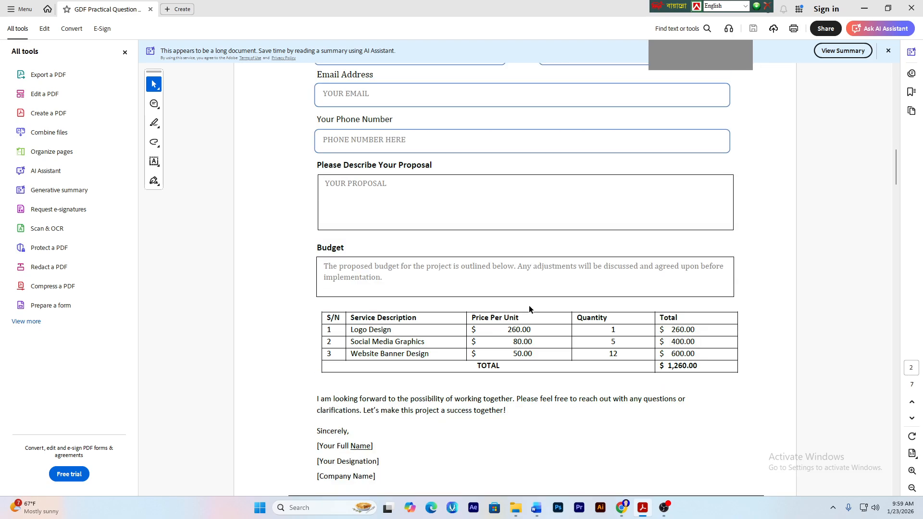
{"action": "scroll", "coordinate": [529, 304], "scroll_direction": "down", "scroll_amount": 4}
{"action": "scroll", "coordinate": [520, 313], "scroll_direction": "up", "scroll_amount": 10}
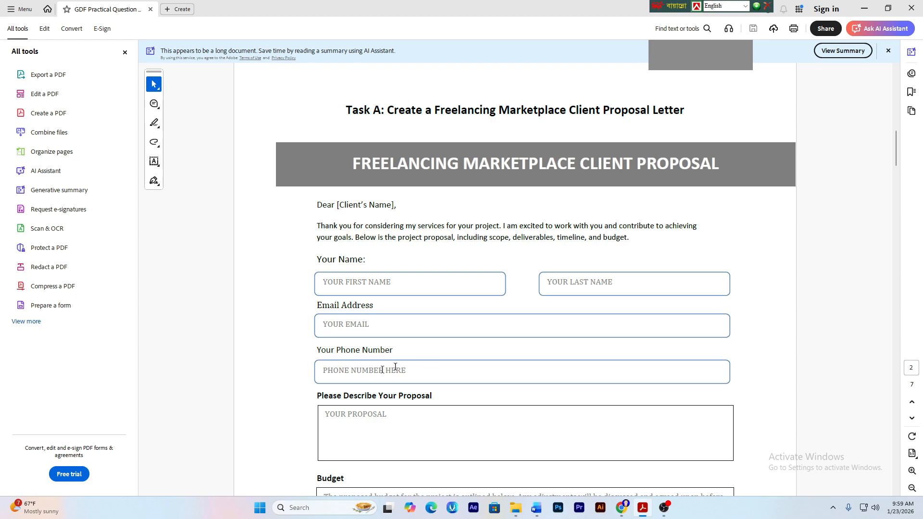
{"action": "left_click", "coordinate": [536, 508]}
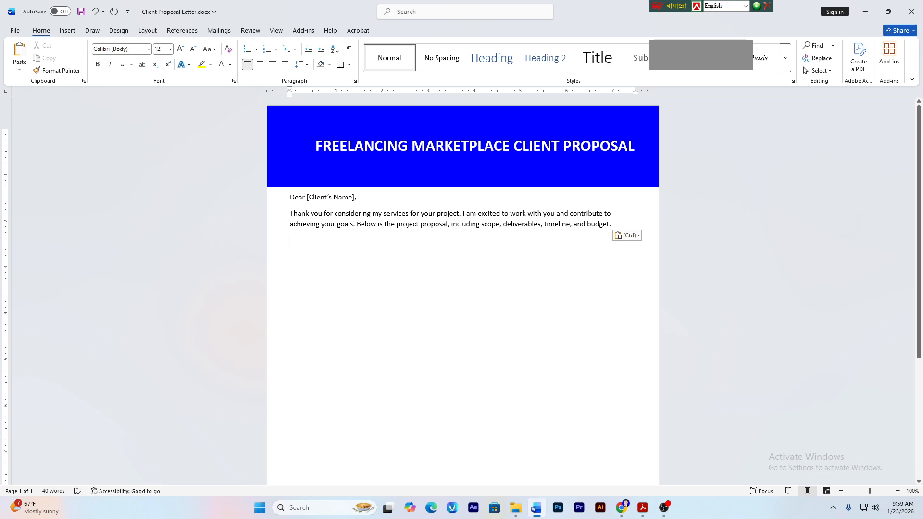
- Type 'Your Name:', 'Your Email:' and 'Your Phone Number:' on separate lines, correcting typos
{"action": "type", "text": "You"}
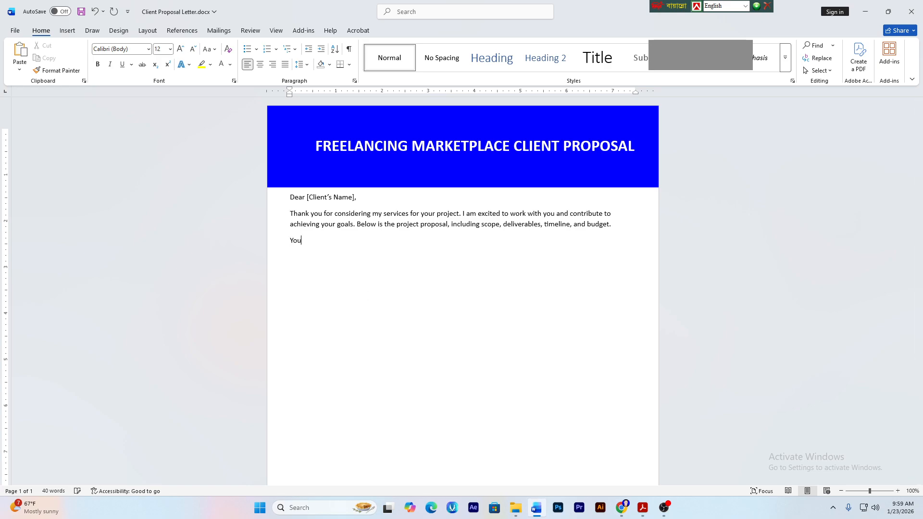
{"action": "type", "text": "r Nam"}
{"action": "type", "text": "Your Ema"}
{"action": "type", "text": "Your"}
{"action": "type", "text": " Phon"}
{"action": "type", "text": "e NUMB"}
{"action": "key", "text": "BackSpace"}
{"action": "key", "text": "BackSpace"}
{"action": "type", "text": "umber"}
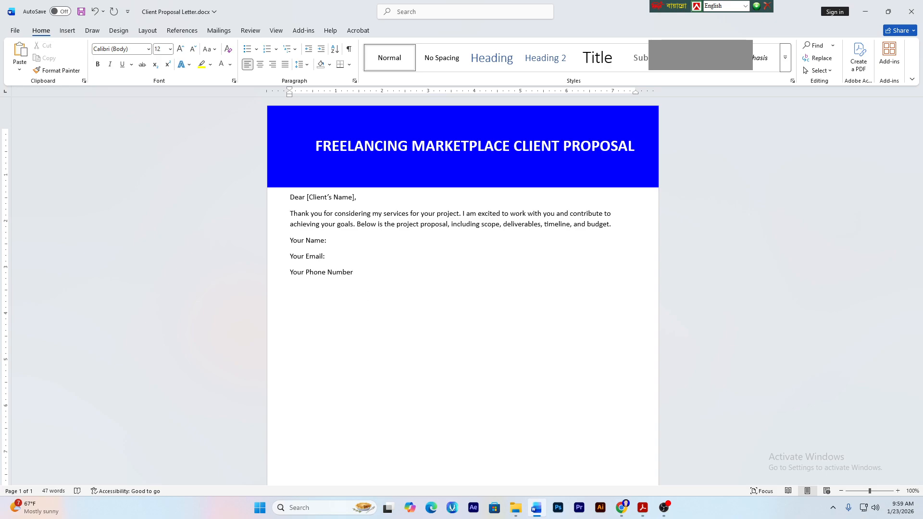
{"action": "key", "text": "BackSpace"}
{"action": "key", "text": "BackSpace"}
{"action": "key", "text": "BackSpace"}
{"action": "key", "text": "BackSpace"}
{"action": "key", "text": "BackSpace"}
{"action": "key", "text": "BackSpace"}
{"action": "key", "text": "BackSpace"}
{"action": "key", "text": "BackSpace"}
{"action": "key", "text": "BackSpace"}
{"action": "key", "text": "BackSpace"}
{"action": "key", "text": "BackSpace"}
{"action": "key", "text": "BackSpace"}
{"action": "key", "text": "BackSpace"}
{"action": "key", "text": "BackSpace"}
{"action": "key", "text": "BackSpace"}
{"action": "key", "text": "BackSpace"}
{"action": "key", "text": "BackSpace"}
{"action": "key", "text": "BackSpace"}
{"action": "type", "text": "hone"}
{"action": "key", "text": "BackSpace"}
{"action": "key", "text": "BackSpace"}
{"action": "key", "text": "BackSpace"}
{"action": "key", "text": "BackSpace"}
{"action": "key", "text": "BackSpace"}
{"action": "type", "text": "hone Number:"}
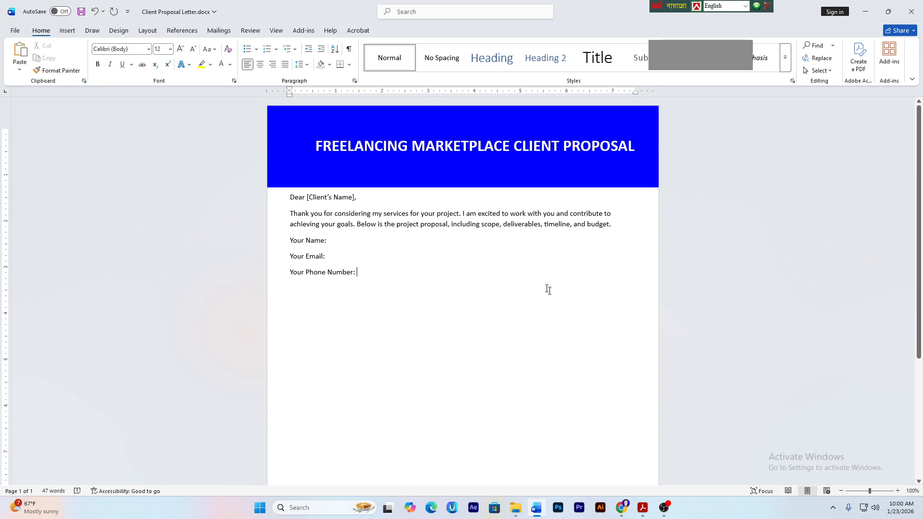
- Highlight the 20pt line-spacing value in item 7 of the PDF, then return to Word
{"action": "left_click", "coordinate": [642, 508]}
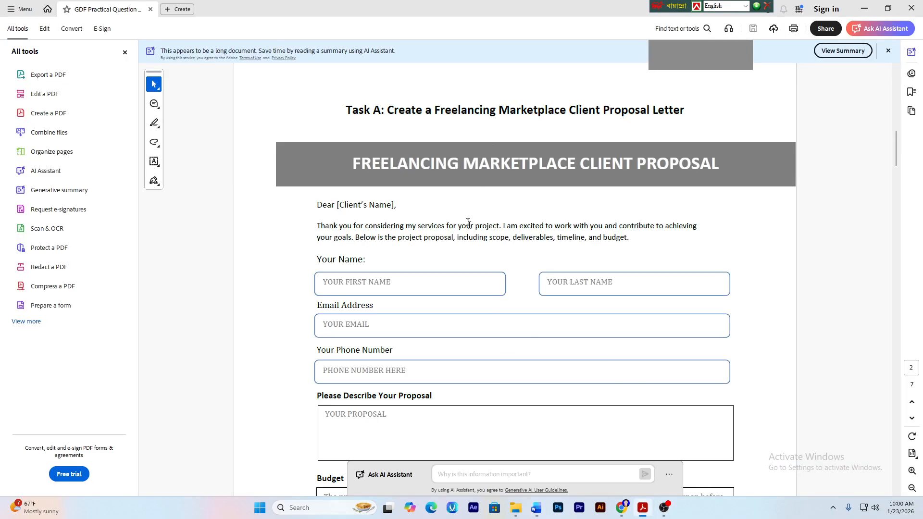
{"action": "scroll", "coordinate": [576, 224], "scroll_direction": "up", "scroll_amount": 10}
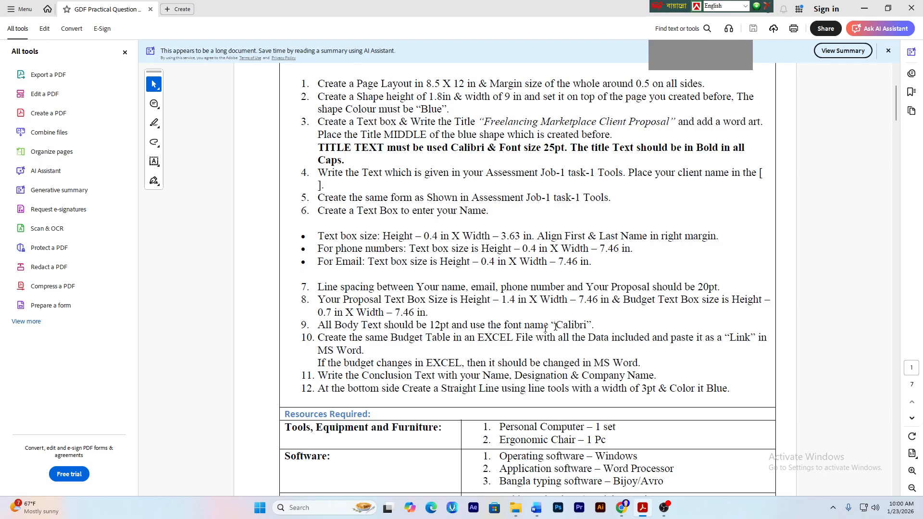
{"action": "left_click", "coordinate": [333, 286]}
{"action": "left_click_drag", "start_coordinate": [698, 287], "coordinate": [719, 288]}
{"action": "left_click", "coordinate": [721, 289]}
{"action": "right_click", "coordinate": [721, 289]}
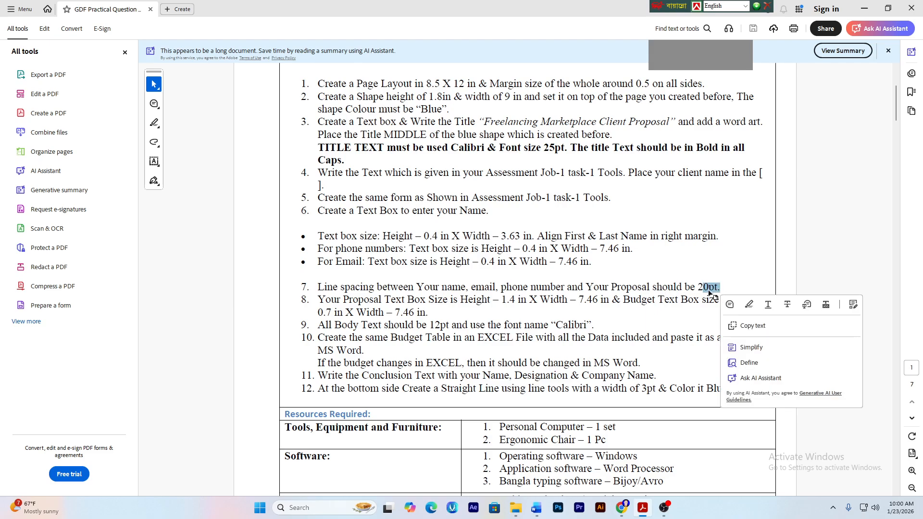
{"action": "left_click", "coordinate": [704, 287]}
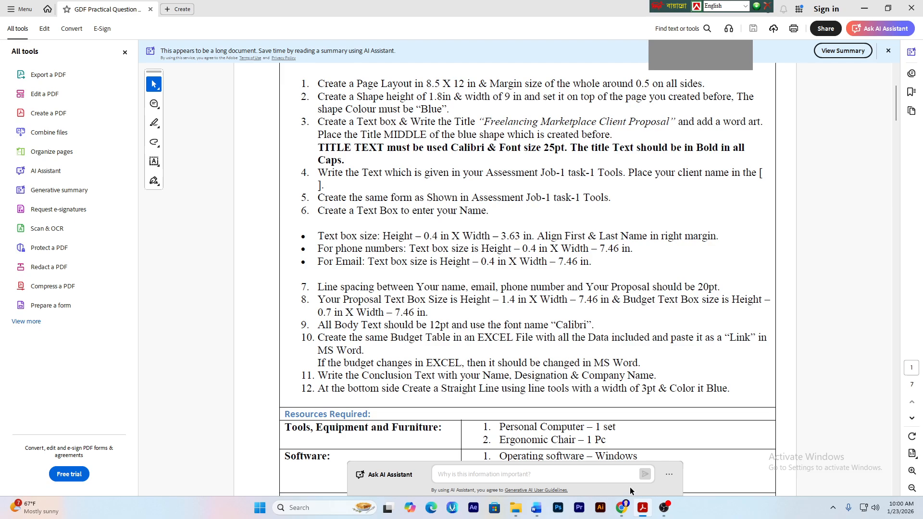
{"action": "left_click", "coordinate": [536, 507]}
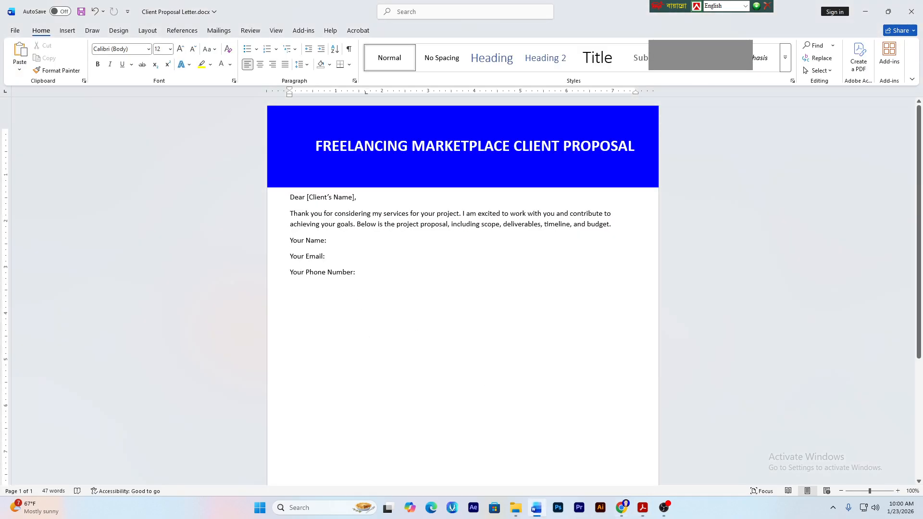
- Give the three label lines 20 pt space after and line spacing At 2 via Paragraph settings
{"action": "left_click_drag", "start_coordinate": [289, 239], "coordinate": [361, 273]}
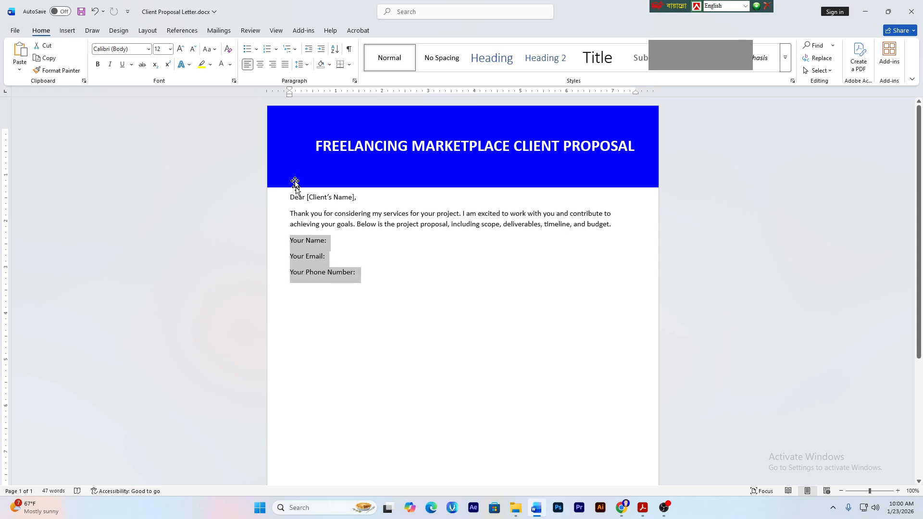
{"action": "left_click", "coordinate": [153, 32]}
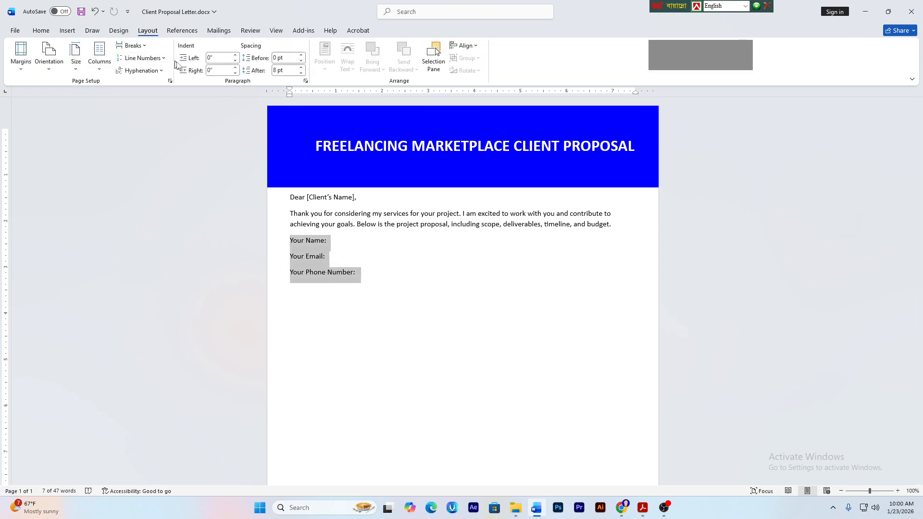
{"action": "left_click", "coordinate": [306, 82]}
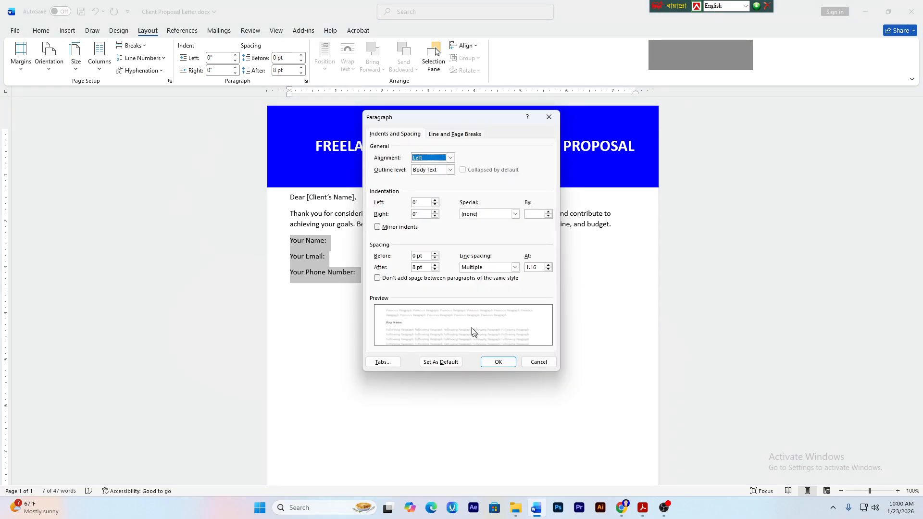
{"action": "left_click_drag", "start_coordinate": [423, 267], "coordinate": [411, 265]}
{"action": "type", "text": "20"}
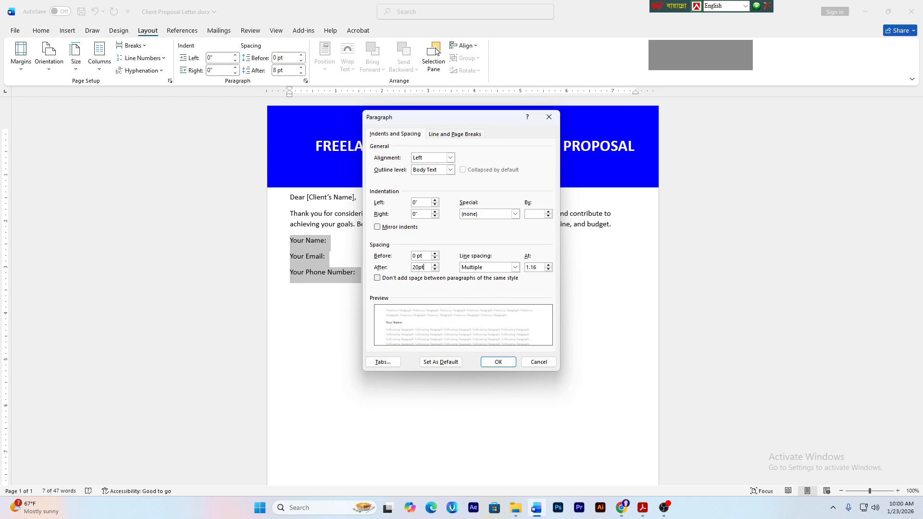
{"action": "left_click", "coordinate": [533, 268]}
{"action": "type", "text": "2"}
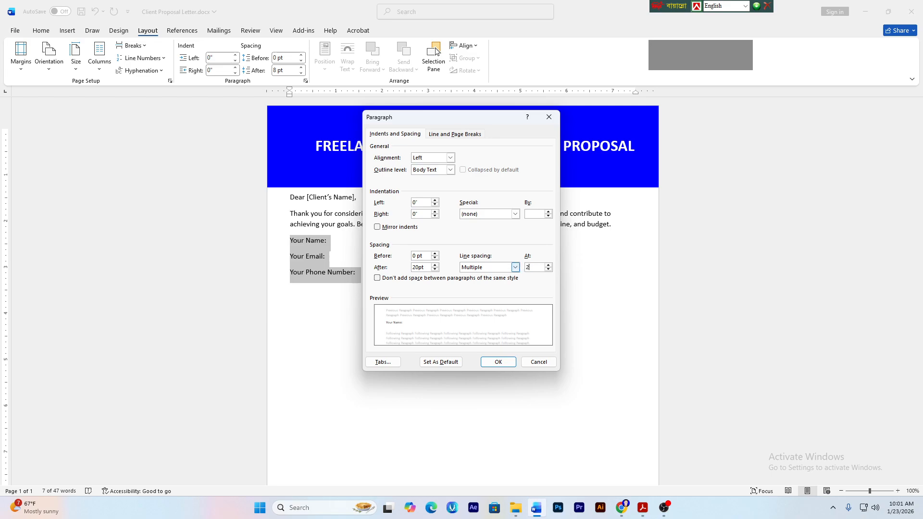
{"action": "left_click", "coordinate": [494, 363]}
{"action": "left_click", "coordinate": [382, 281]}
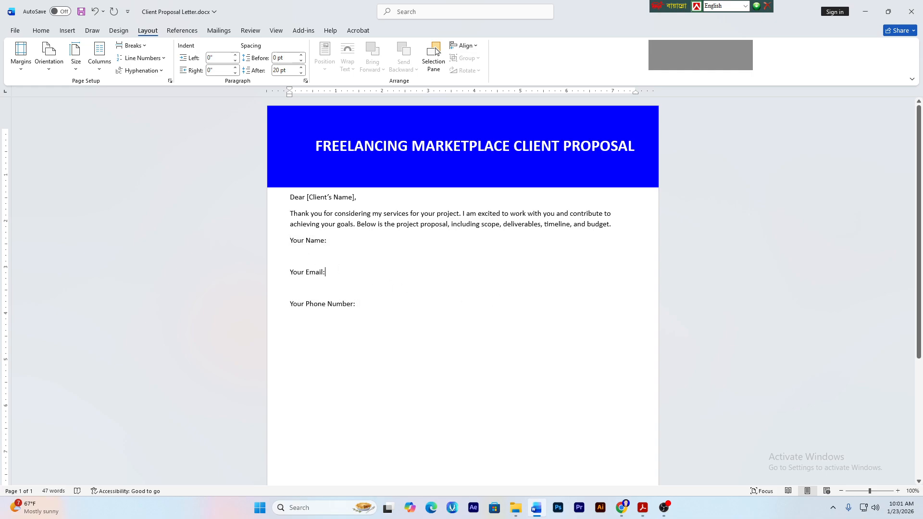
{"action": "left_click", "coordinate": [310, 240]}
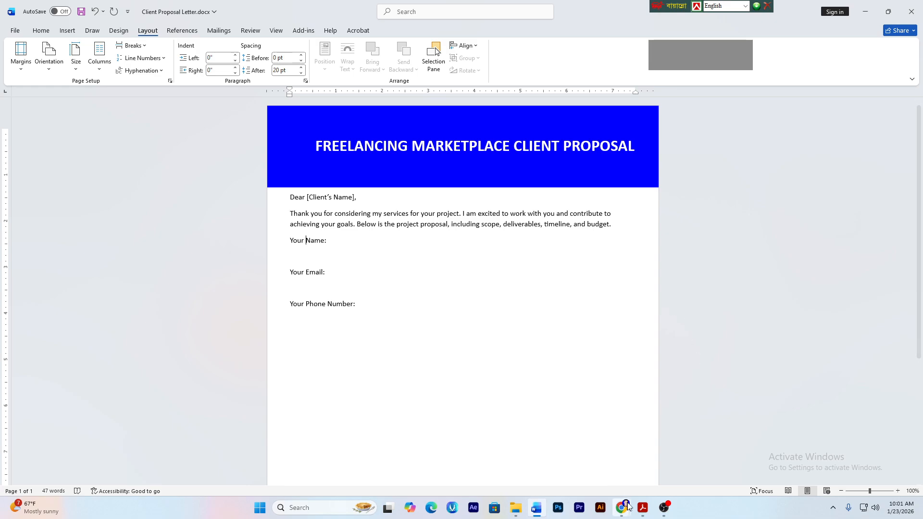
{"action": "left_click", "coordinate": [641, 508]}
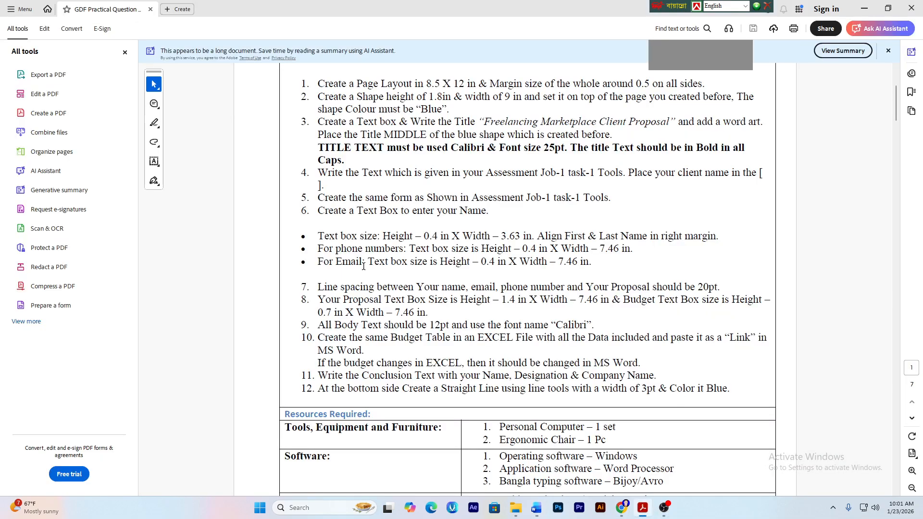
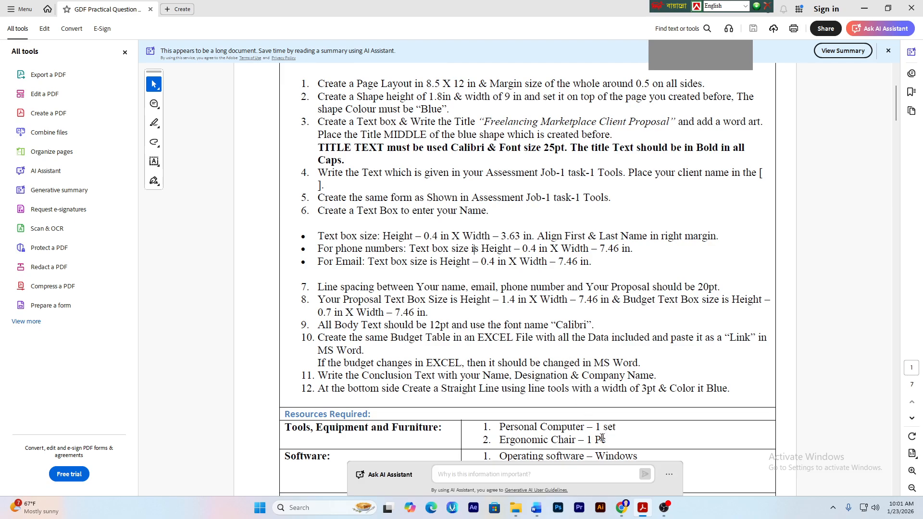
- Highlight the text box size bullets in the practical question PDF, then return to Client Proposal Letter.docx
{"action": "left_click", "coordinate": [537, 508]}
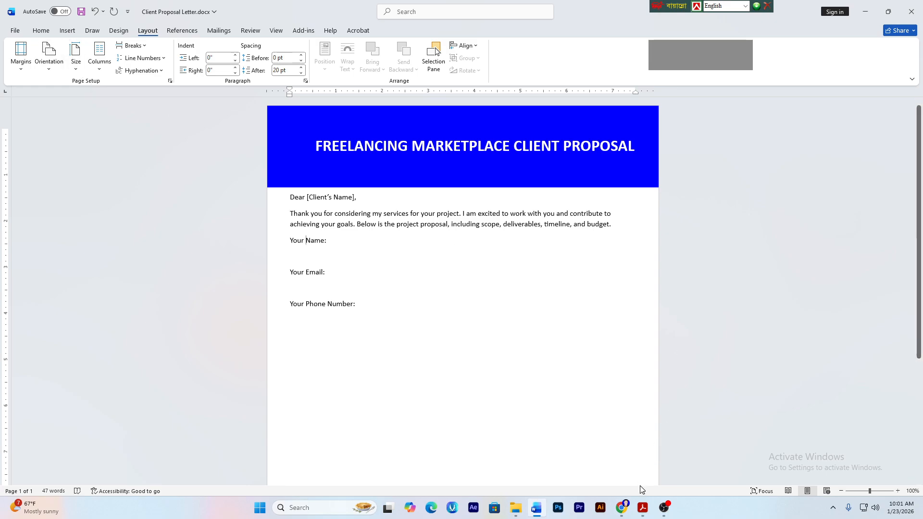
{"action": "left_click", "coordinate": [643, 507]}
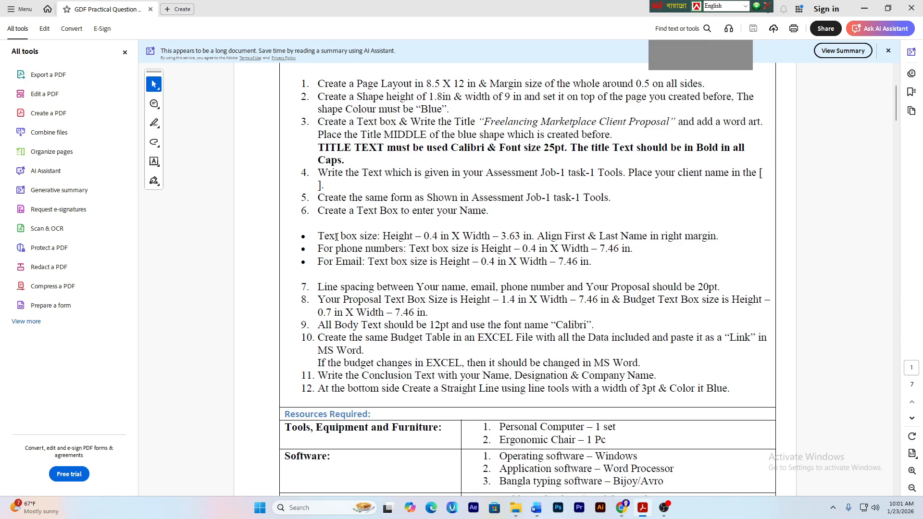
{"action": "left_click_drag", "start_coordinate": [336, 236], "coordinate": [478, 251]}
{"action": "left_click", "coordinate": [450, 263]}
{"action": "scroll", "coordinate": [530, 366], "scroll_direction": "down", "scroll_amount": 10}
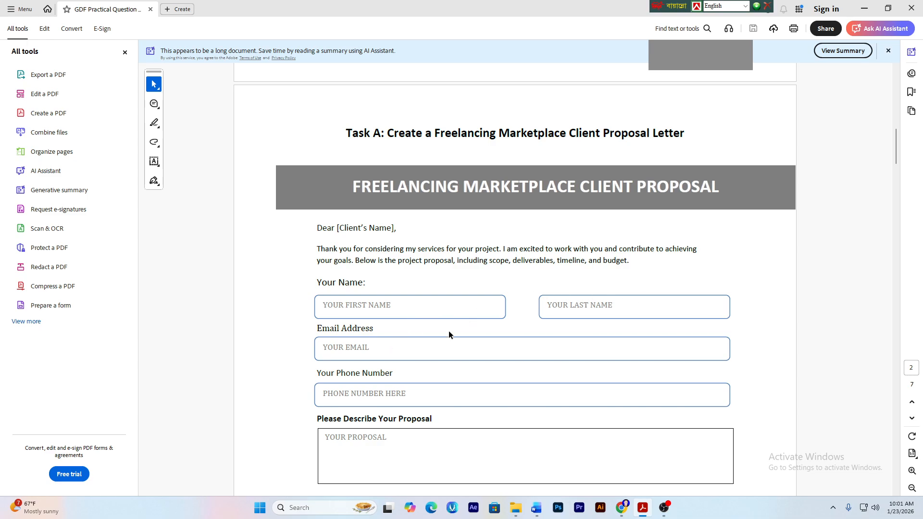
{"action": "scroll", "coordinate": [449, 333], "scroll_direction": "up", "scroll_amount": 3}
{"action": "scroll", "coordinate": [494, 274], "scroll_direction": "up", "scroll_amount": 4}
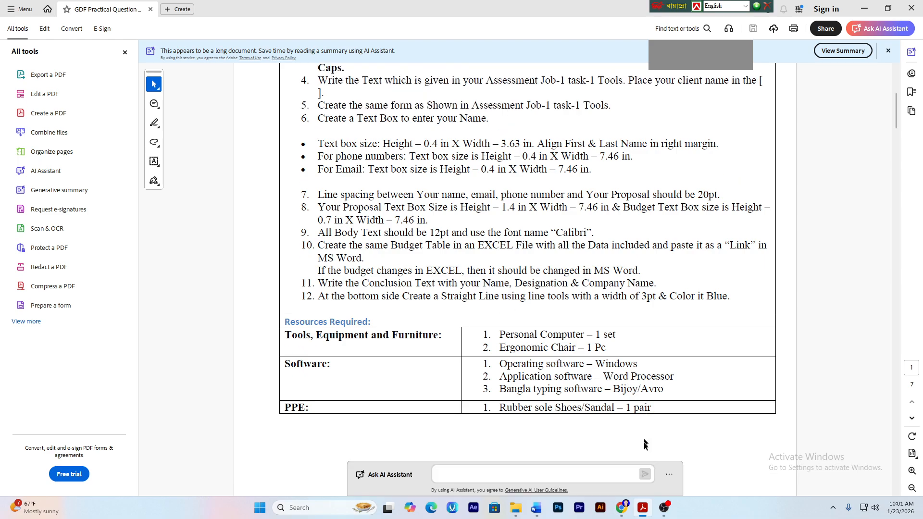
{"action": "left_click", "coordinate": [536, 508]}
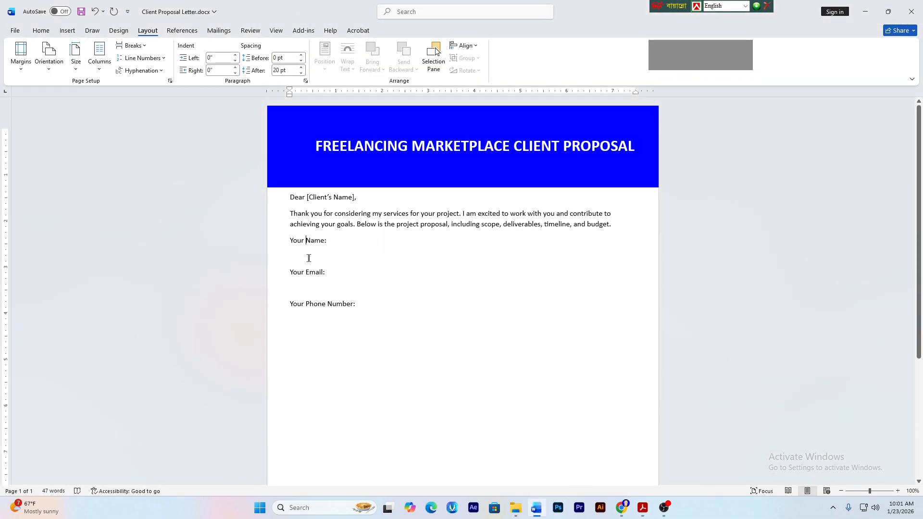
- Draw a rounded rectangle below the 'Your Name:' label
{"action": "left_click", "coordinate": [67, 31]}
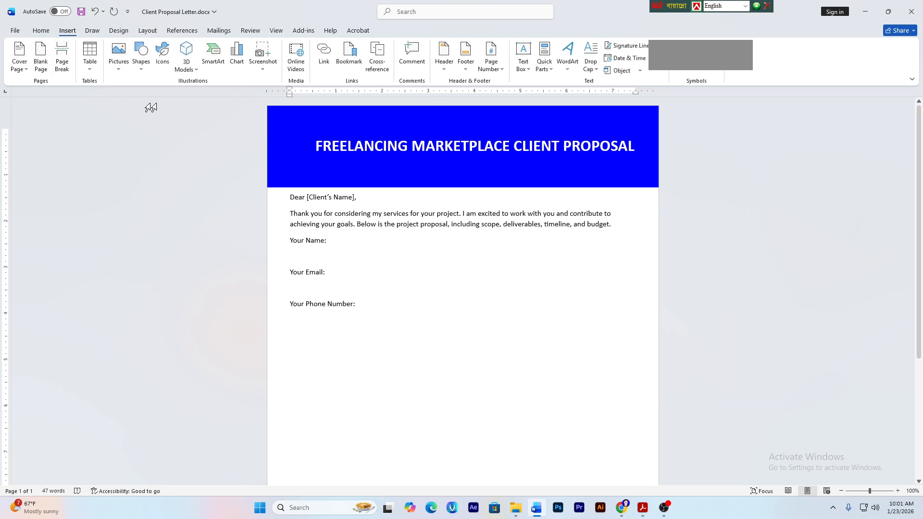
{"action": "left_click", "coordinate": [141, 57]}
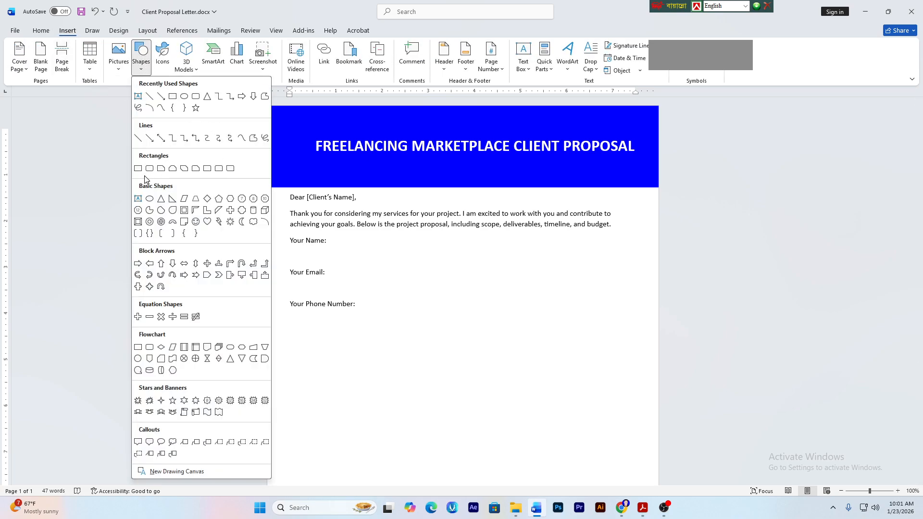
{"action": "left_click", "coordinate": [197, 97]}
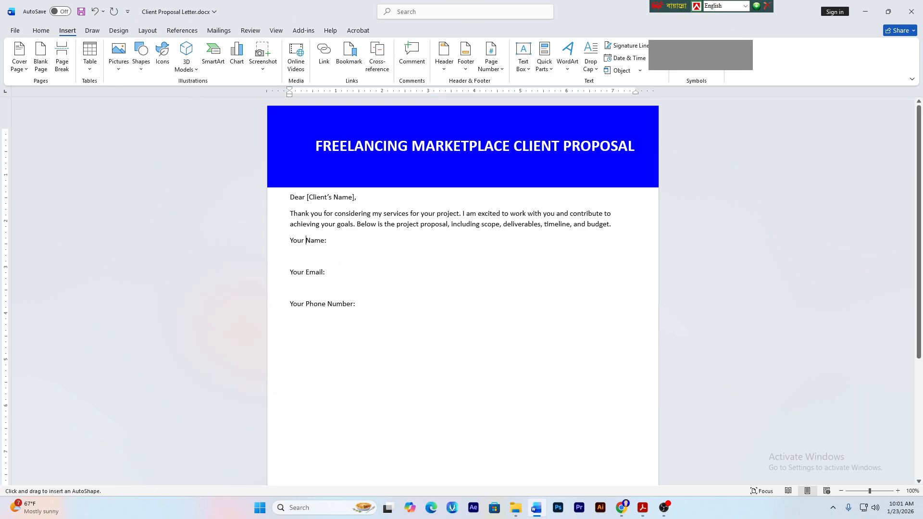
{"action": "left_click_drag", "start_coordinate": [310, 249], "coordinate": [433, 266]}
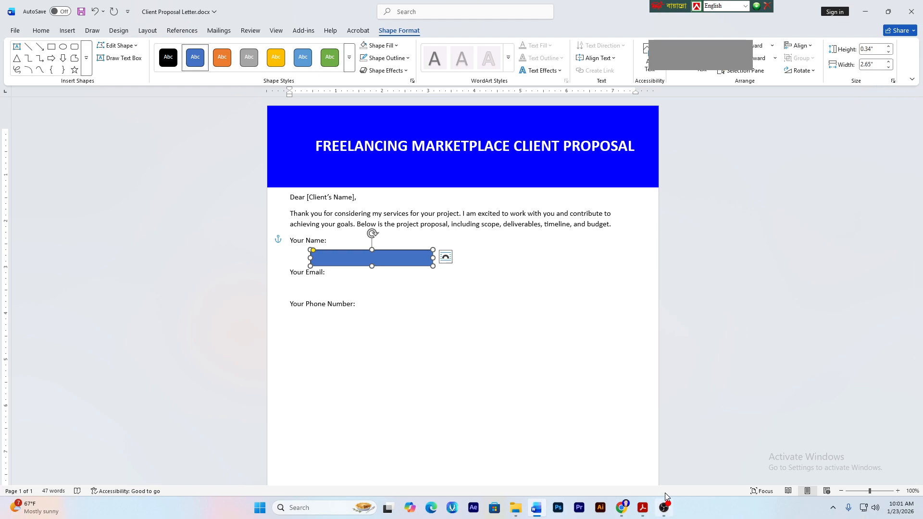
- After rechecking the PDF, size the rectangle to 0.4 in high by 3.63 in wide
{"action": "left_click", "coordinate": [644, 508]}
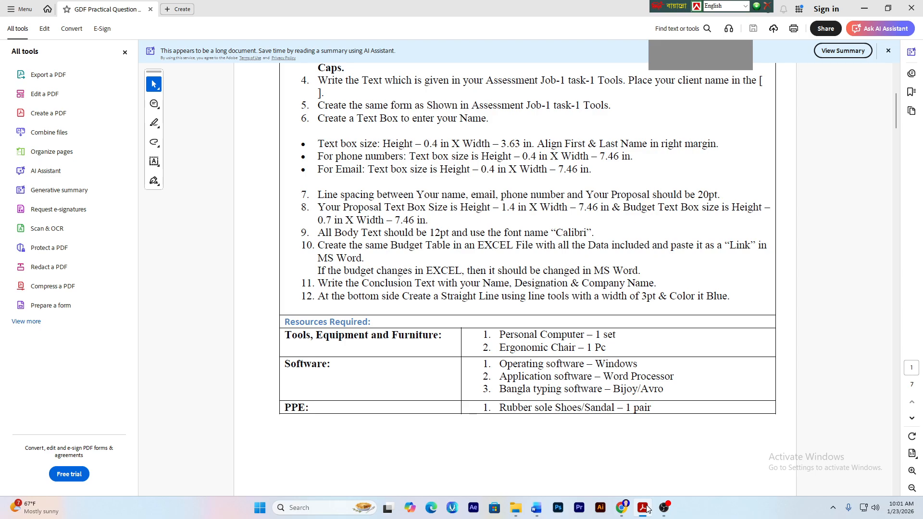
{"action": "left_click", "coordinate": [644, 507]}
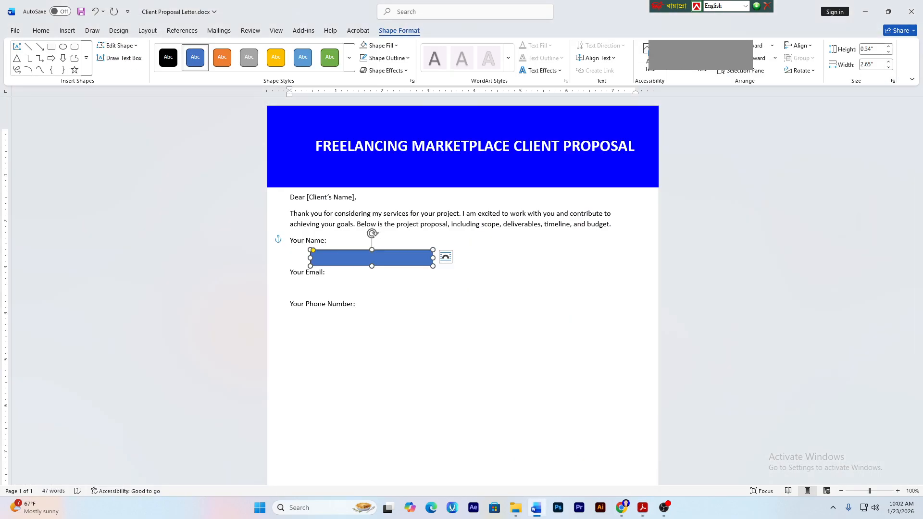
{"action": "left_click", "coordinate": [875, 50]}
{"action": "type", "text": "0.4"}
{"action": "key", "text": "Tab"}
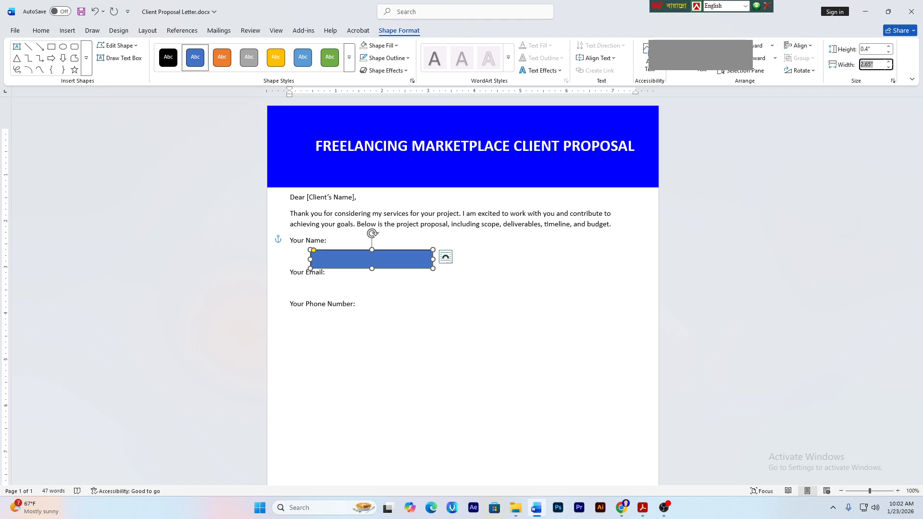
{"action": "type", "text": "3.63"}
{"action": "key", "text": "Return"}
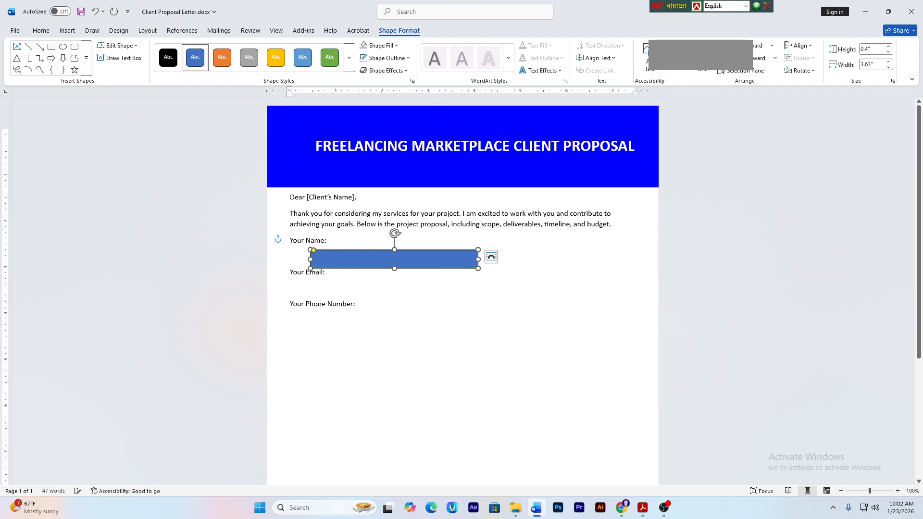
{"action": "left_click", "coordinate": [518, 351]}
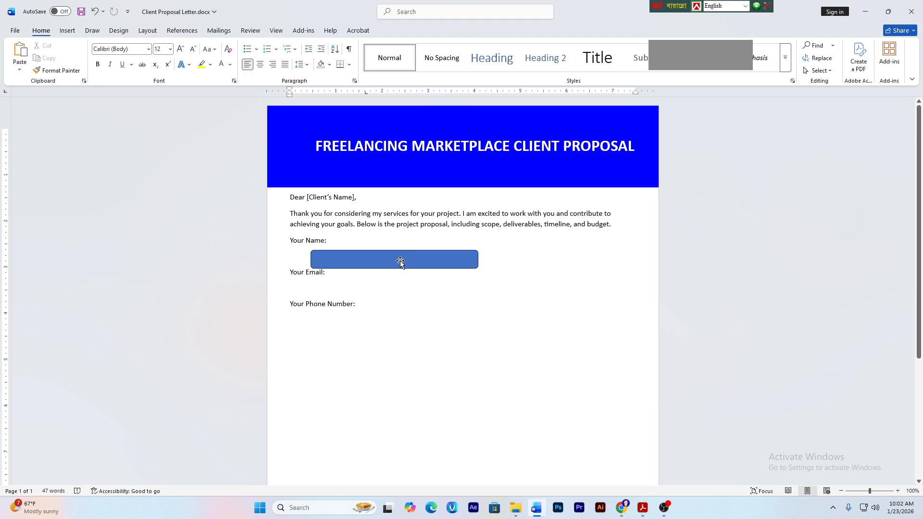
- Move the name box left, remove its fill and give it a light-blue outline
{"action": "left_click_drag", "start_coordinate": [399, 261], "coordinate": [380, 257]}
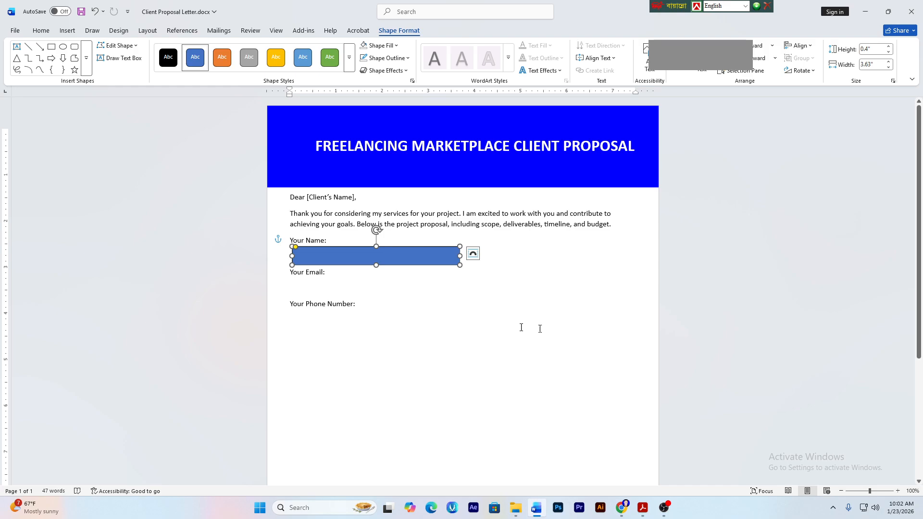
{"action": "left_click", "coordinate": [381, 45]}
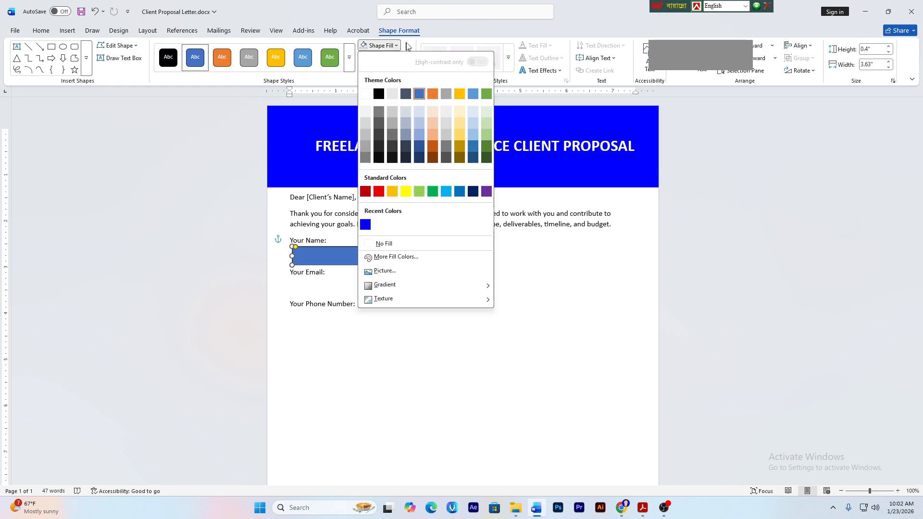
{"action": "left_click", "coordinate": [401, 245]}
{"action": "left_click", "coordinate": [378, 286]}
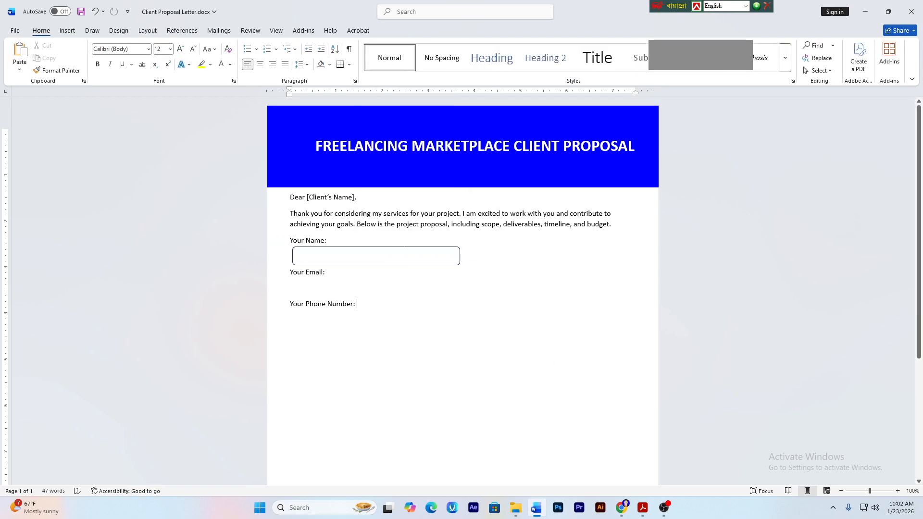
{"action": "left_click", "coordinate": [402, 247]}
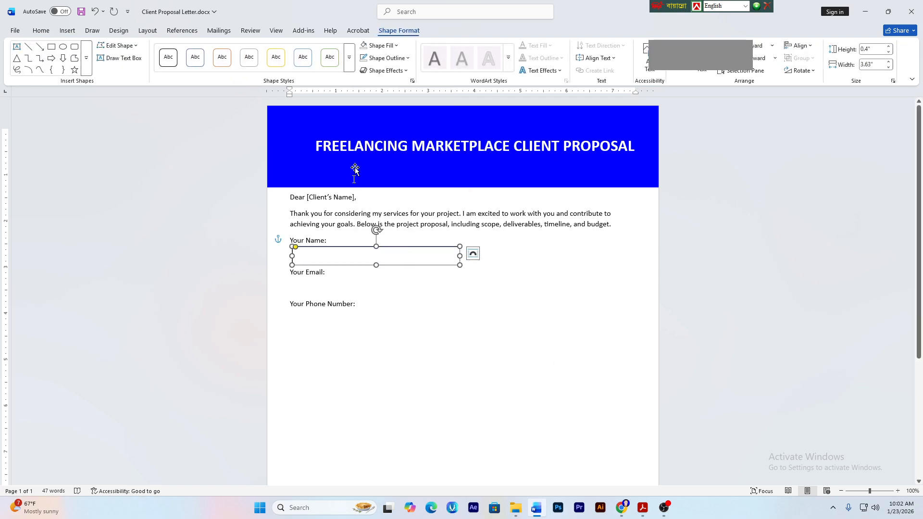
{"action": "left_click", "coordinate": [384, 62]}
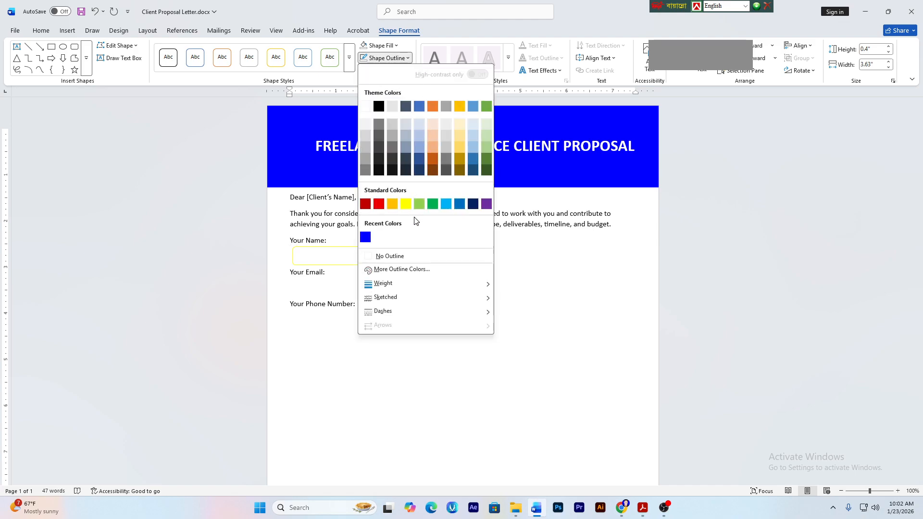
{"action": "left_click", "coordinate": [447, 204]}
{"action": "key", "text": "Escape"}
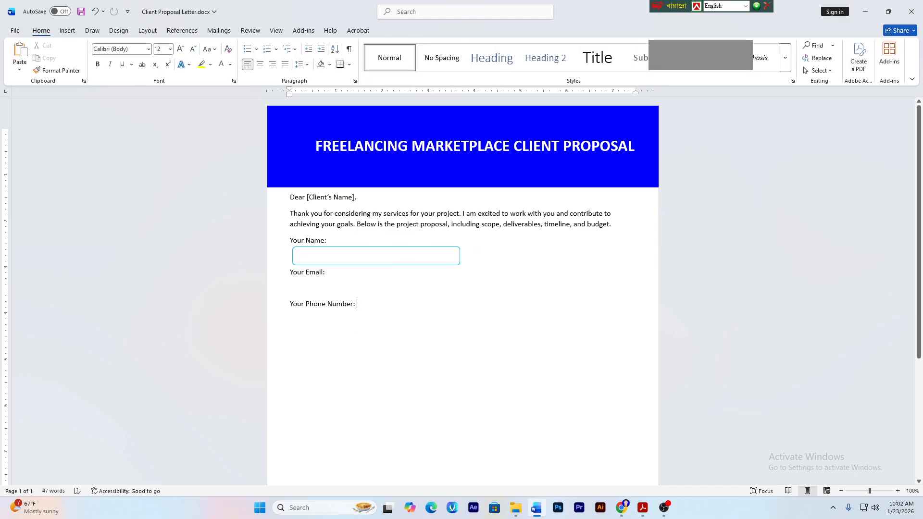
- Align the name box flush with the left margin and reselect it
{"action": "left_click", "coordinate": [412, 247]}
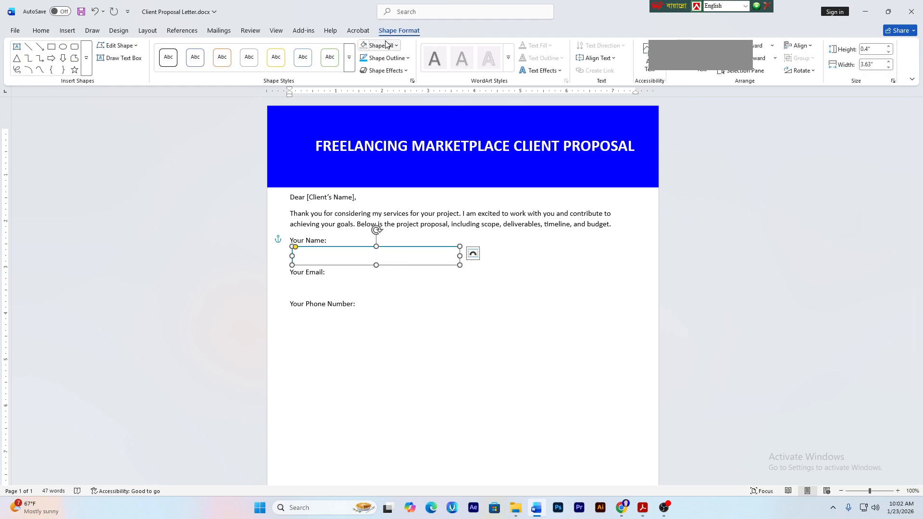
{"action": "left_click", "coordinate": [799, 45]}
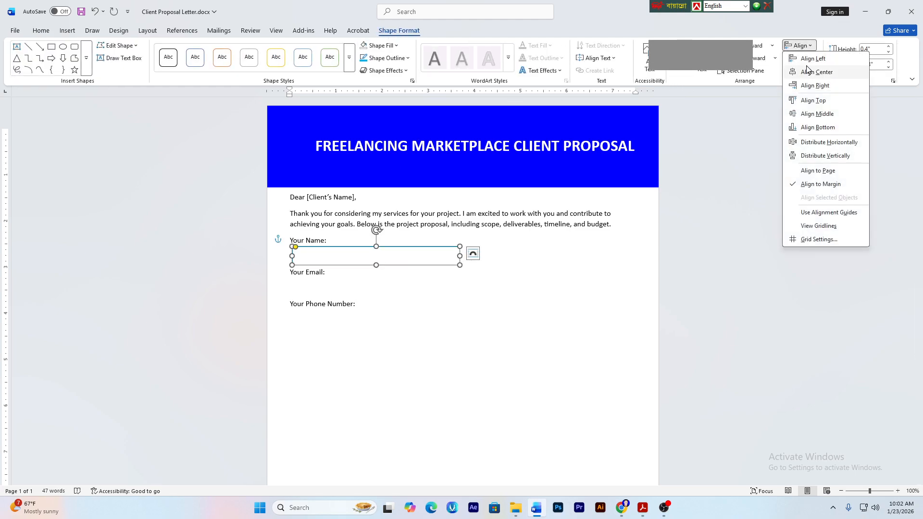
{"action": "left_click", "coordinate": [802, 54]}
{"action": "left_click", "coordinate": [471, 331]}
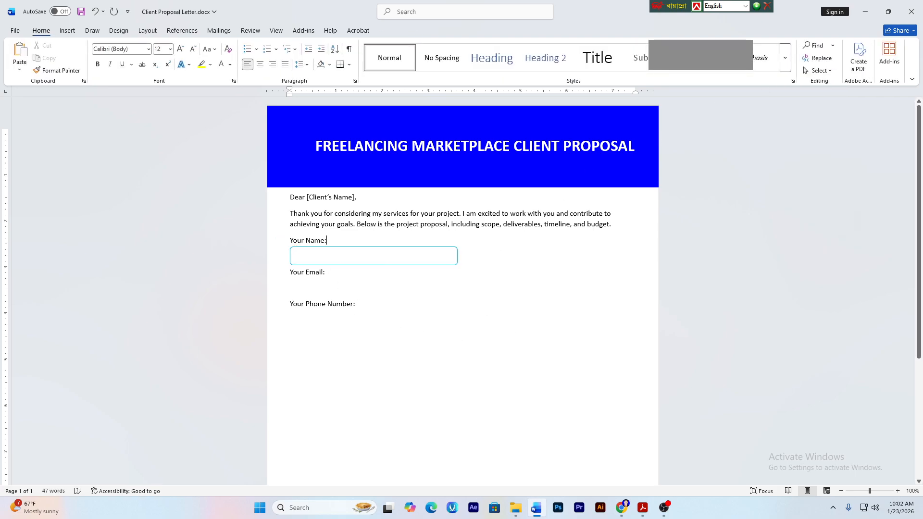
{"action": "left_click", "coordinate": [364, 264]}
{"action": "key", "text": "Escape"}
{"action": "left_click", "coordinate": [364, 264]}
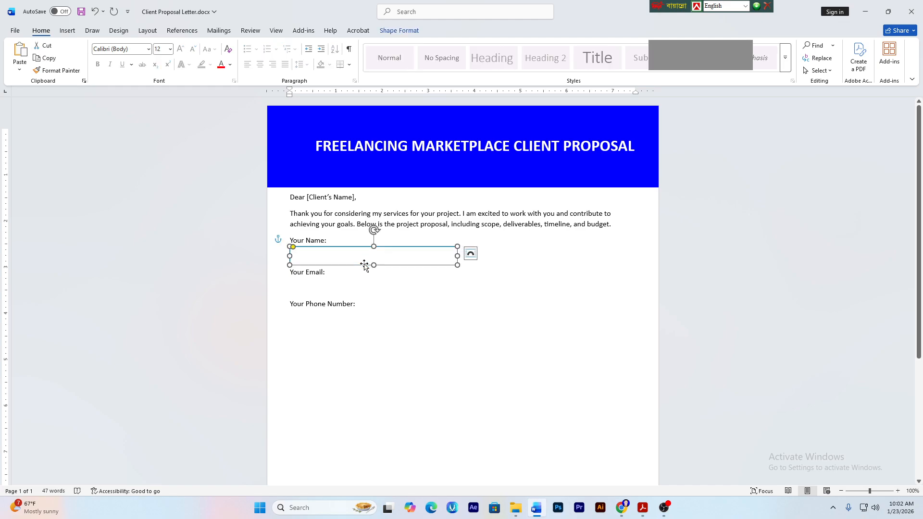
- Add coloured text 'YOUR FIRST NAME' inside the name box, fixing typos along the way
{"action": "right_click", "coordinate": [364, 264]}
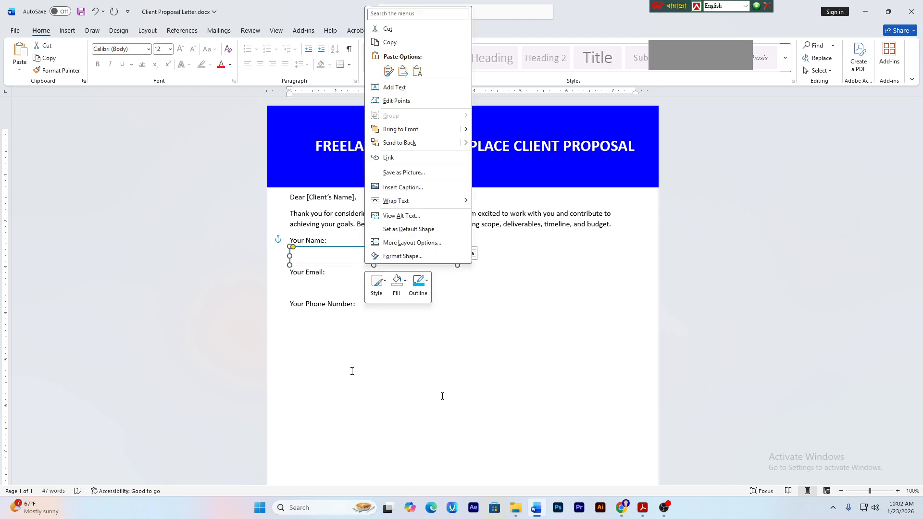
{"action": "left_click", "coordinate": [409, 89]}
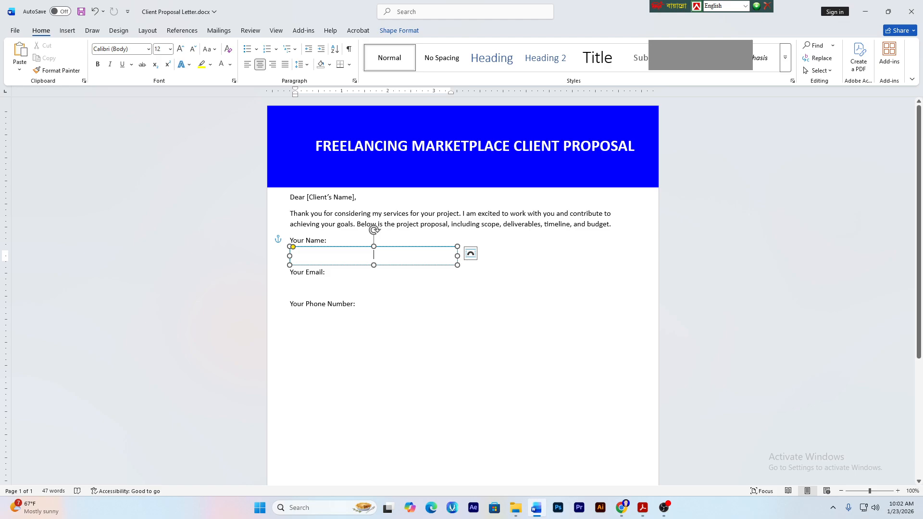
{"action": "key", "text": "ctrl+z"}
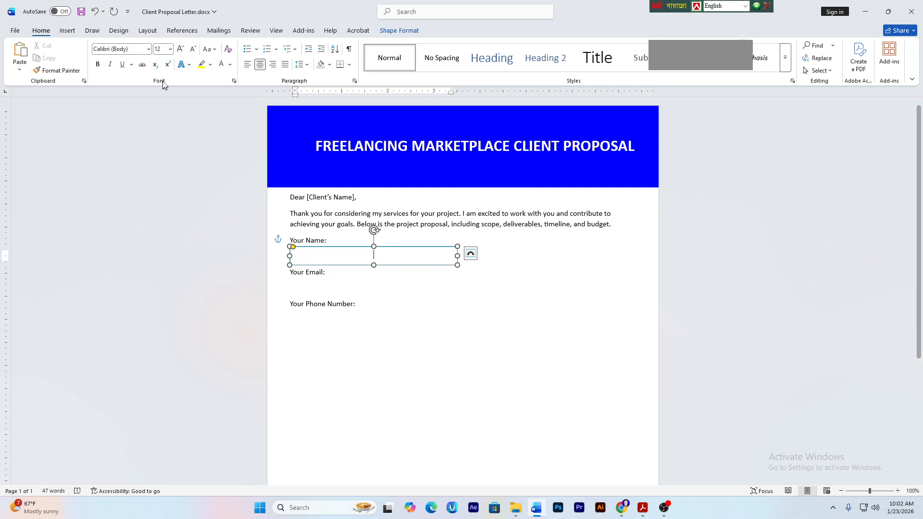
{"action": "left_click", "coordinate": [234, 70]}
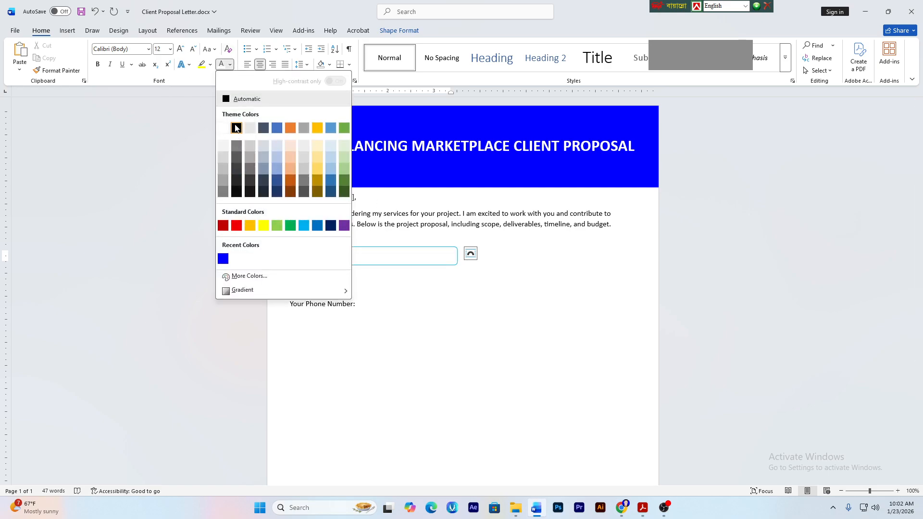
{"action": "left_click", "coordinate": [236, 132]}
{"action": "type", "text": "YOUR "}
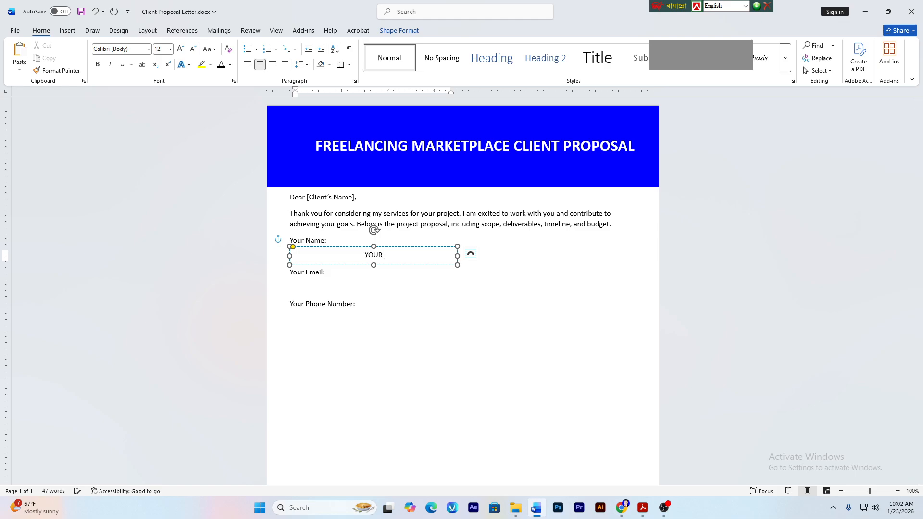
{"action": "type", "text": "FULL"}
{"action": "key", "text": "BackSpace"}
{"action": "key", "text": "BackSpace"}
{"action": "key", "text": "BackSpace"}
{"action": "type", "text": "IRST"}
{"action": "key", "text": "BackSpace"}
{"action": "key", "text": "BackSpace"}
{"action": "key", "text": "BackSpace"}
{"action": "key", "text": "BackSpace"}
{"action": "key", "text": "BackSpace"}
{"action": "type", "text": "RIST"}
{"action": "key", "text": "BackSpace"}
{"action": "key", "text": "BackSpace"}
{"action": "key", "text": "BackSpace"}
{"action": "key", "text": "BackSpace"}
{"action": "key", "text": "BackSpace"}
{"action": "type", "text": "IRST NAME"}
- Left-align the YOUR FIRST NAME text and select the whole text box
{"action": "left_click", "coordinate": [388, 302]}
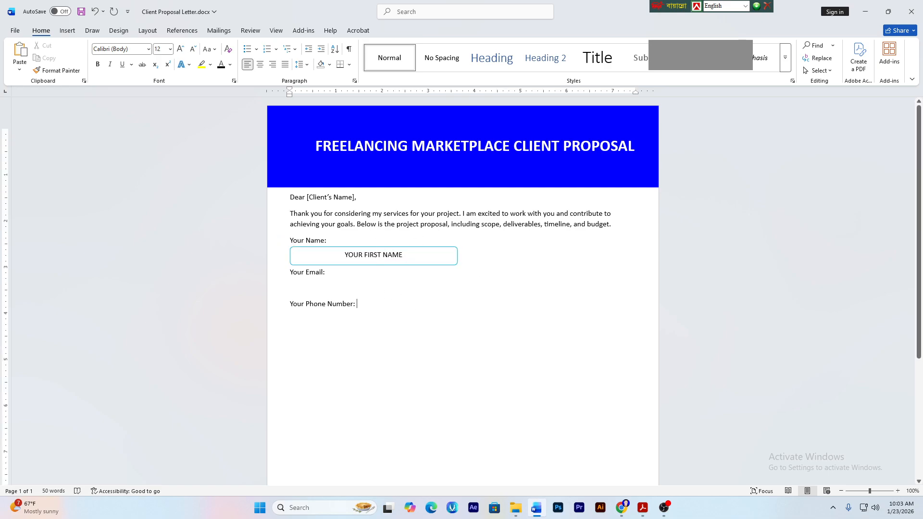
{"action": "left_click", "coordinate": [403, 255]}
{"action": "key", "text": "ctrl+l"}
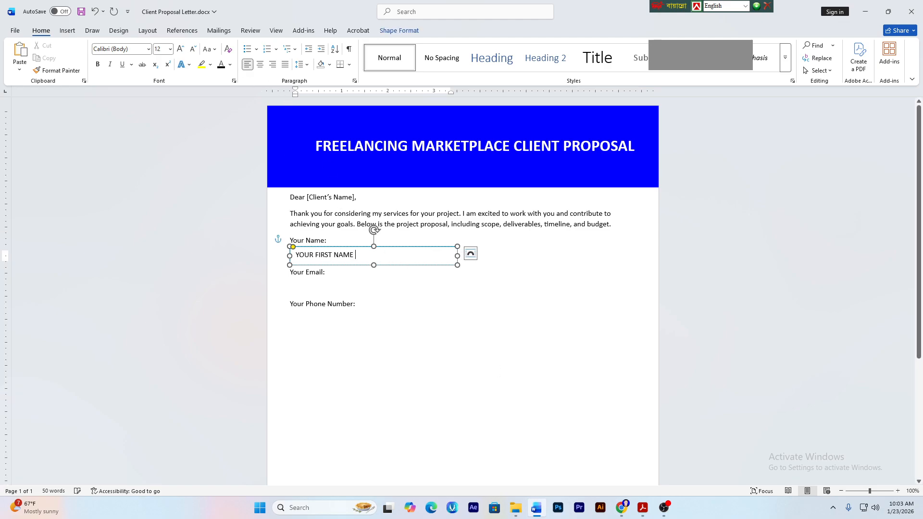
{"action": "left_click", "coordinate": [373, 264]}
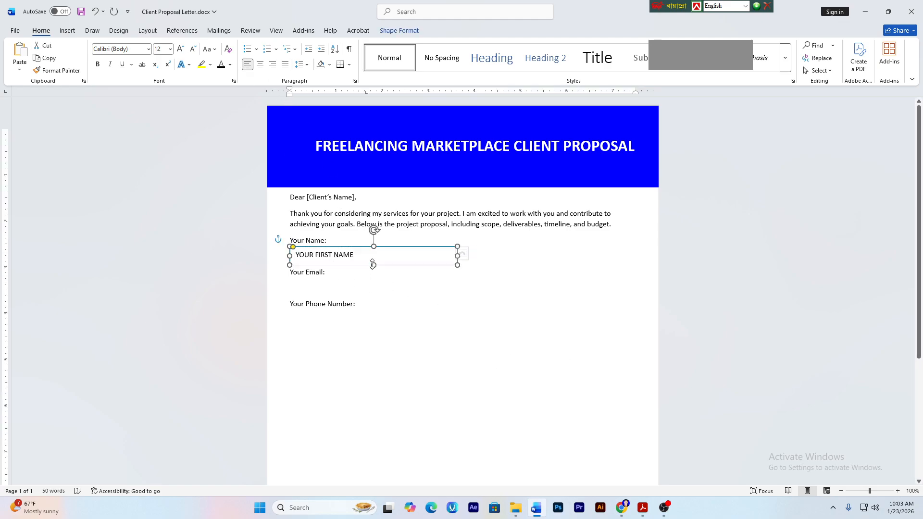
{"action": "key", "text": "Escape"}
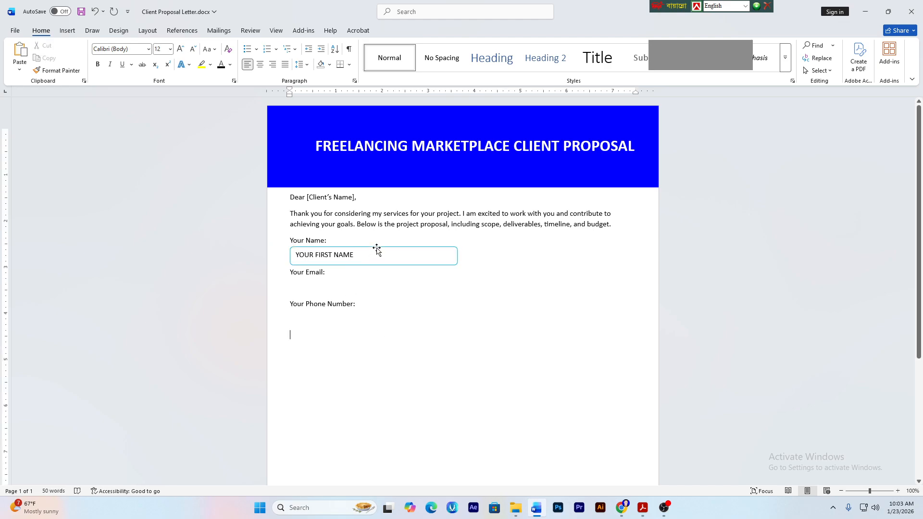
{"action": "left_click", "coordinate": [377, 249]}
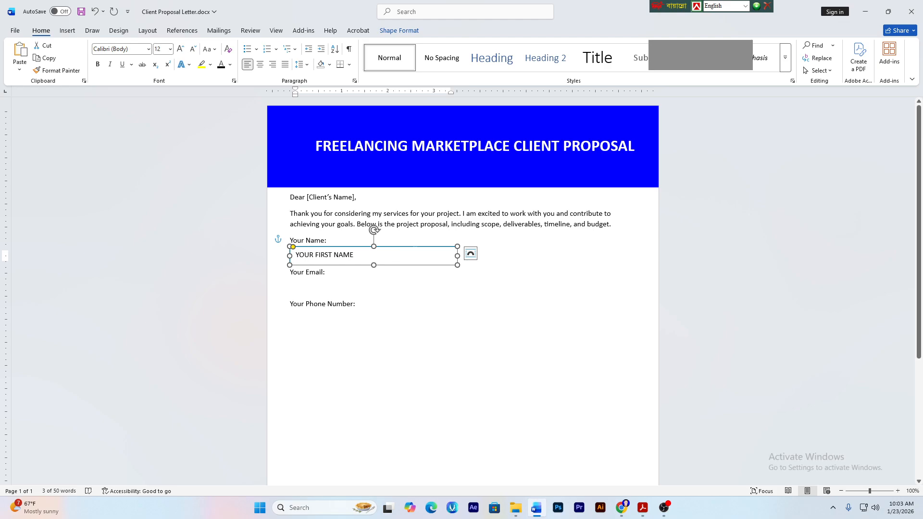
- Duplicate the first-name box beside it and align the copy to the right margin
{"action": "left_click_drag", "start_coordinate": [404, 246], "coordinate": [588, 248]}
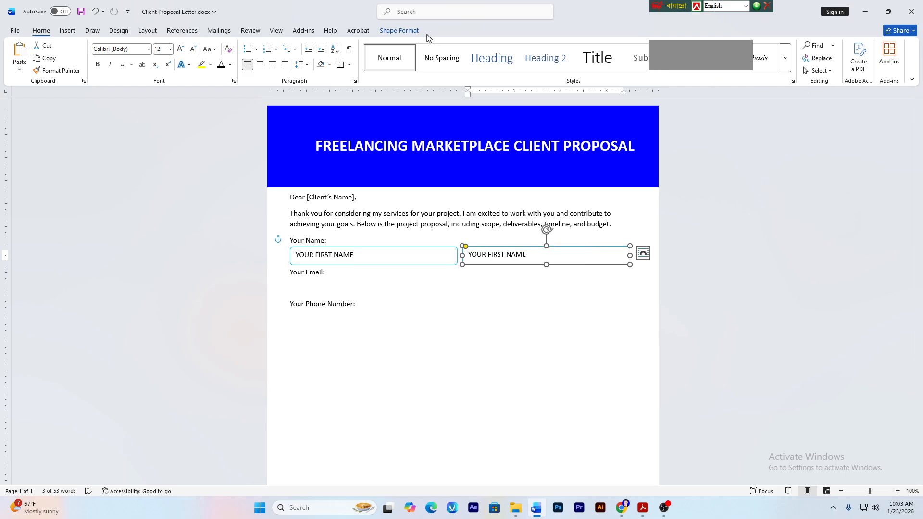
{"action": "left_click", "coordinate": [401, 31]}
{"action": "left_click", "coordinate": [799, 46]}
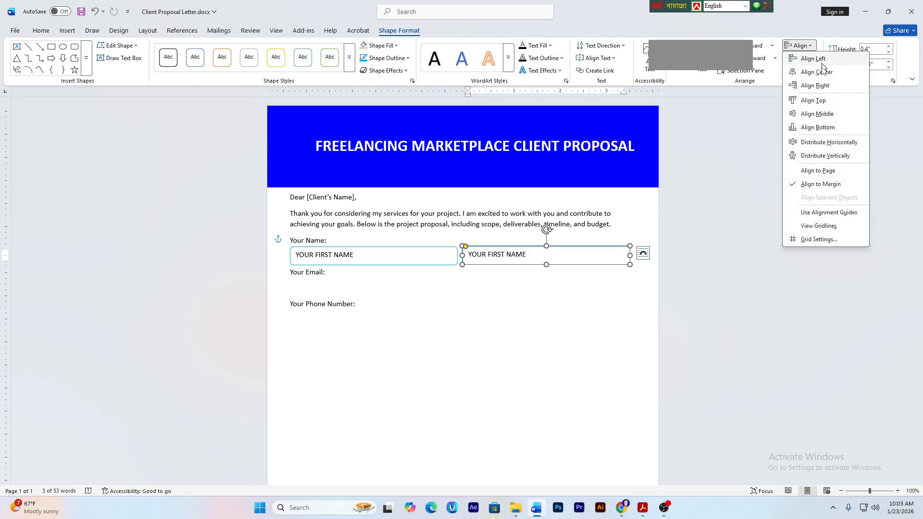
{"action": "left_click", "coordinate": [816, 85]}
{"action": "left_click", "coordinate": [620, 298]}
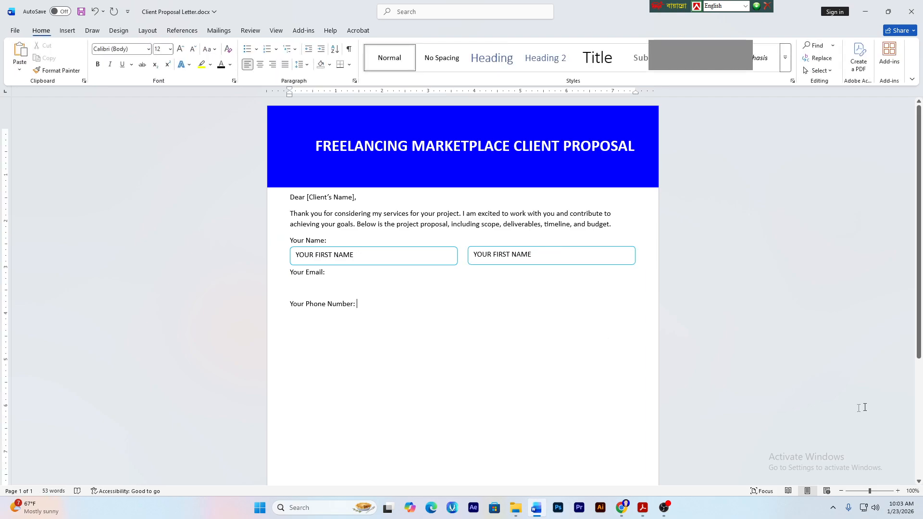
- Change the copy's text to 'YOUR LAST NAME'
{"action": "left_click", "coordinate": [504, 255]}
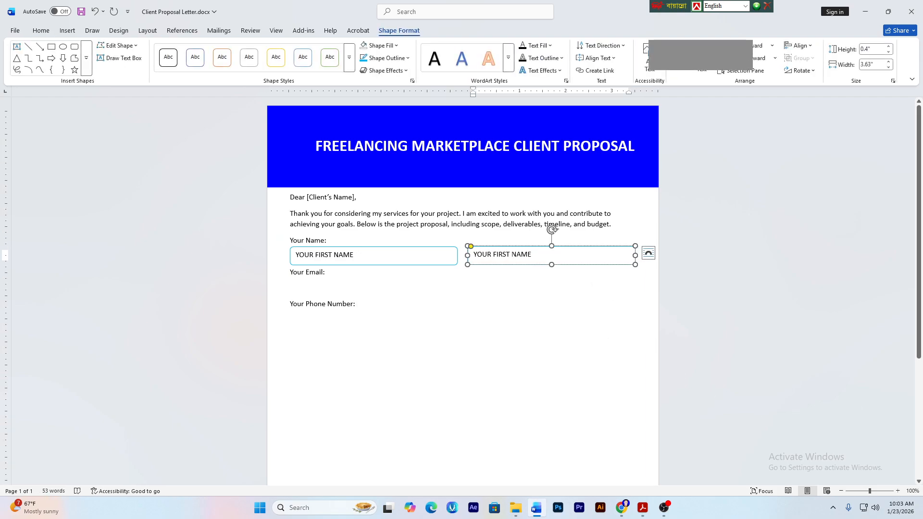
{"action": "key", "text": "BackSpace"}
{"action": "key", "text": "BackSpace"}
{"action": "key", "text": "BackSpace"}
{"action": "key", "text": "BackSpace"}
{"action": "key", "text": "BackSpace"}
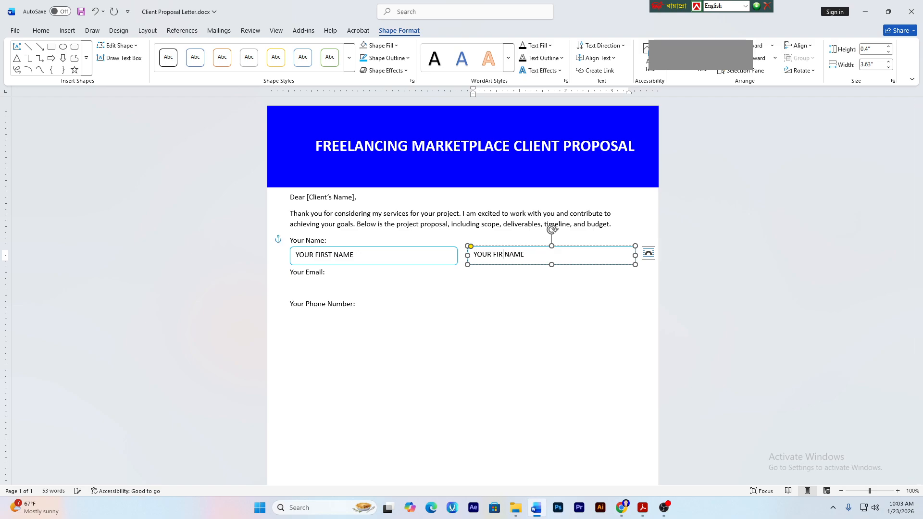
{"action": "type", "text": "LAST"}
{"action": "left_click", "coordinate": [480, 272]}
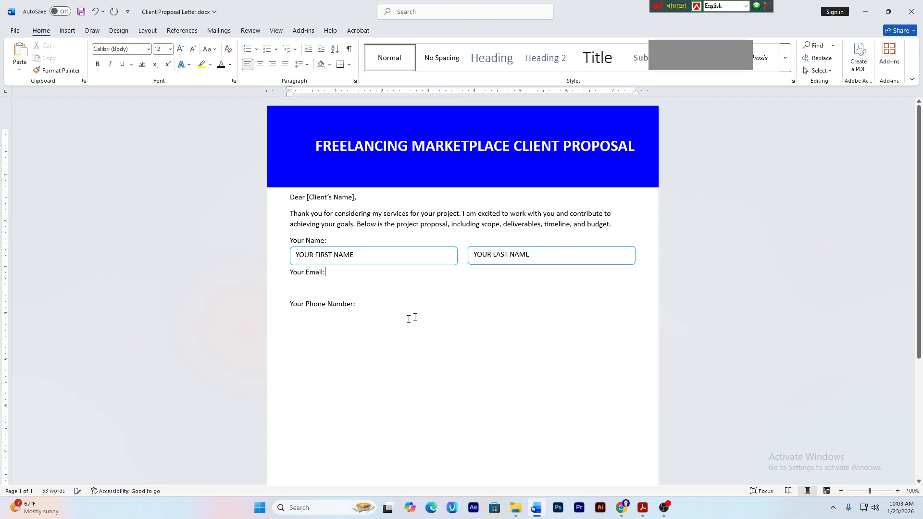
{"action": "left_click", "coordinate": [400, 248]}
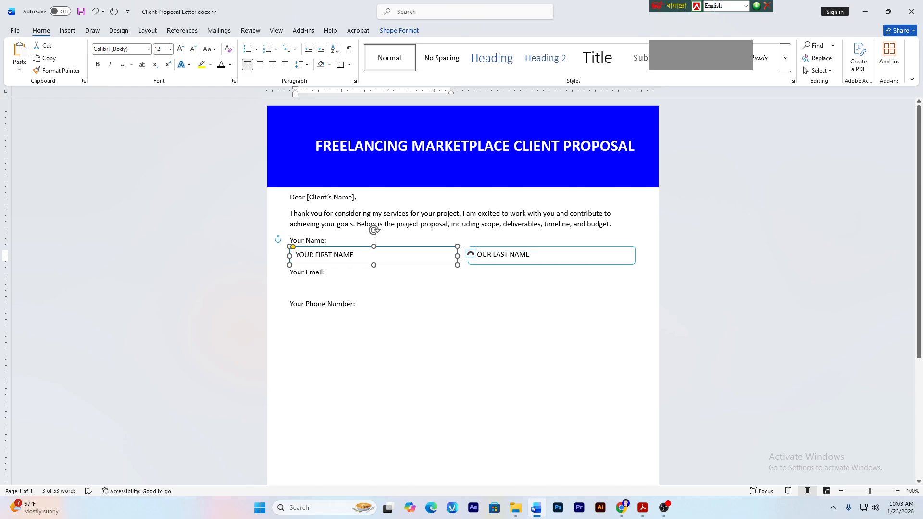
- Copy and paste the first-name box, move it under 'Your Email:' and align it left
{"action": "key", "text": "ctrl+c"}
{"action": "key", "text": "ctrl+v"}
{"action": "left_click_drag", "start_coordinate": [425, 254], "coordinate": [421, 278]}
{"action": "left_click", "coordinate": [399, 30]}
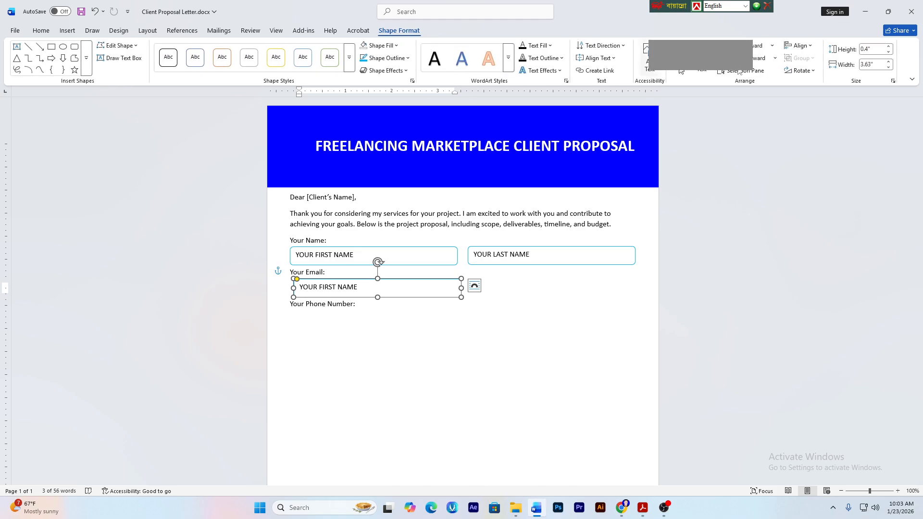
{"action": "left_click", "coordinate": [798, 46]}
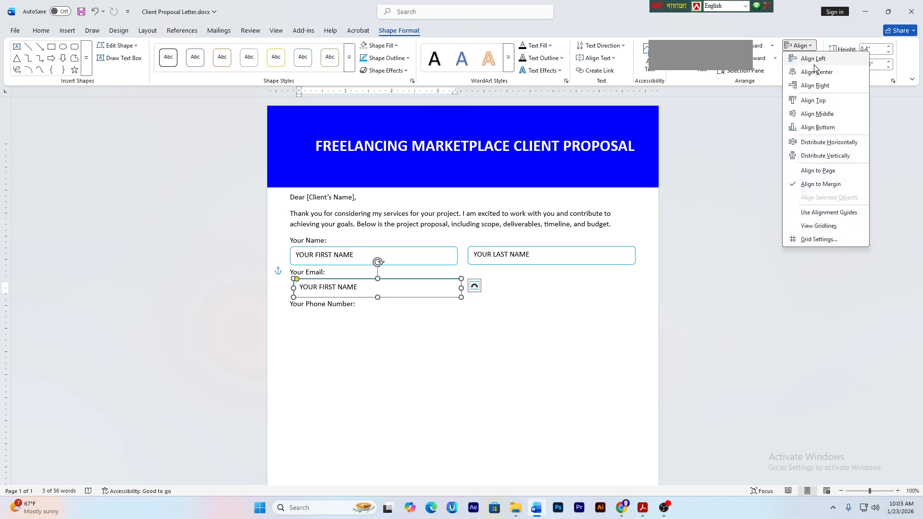
{"action": "left_click", "coordinate": [814, 64]}
{"action": "left_click", "coordinate": [399, 289]}
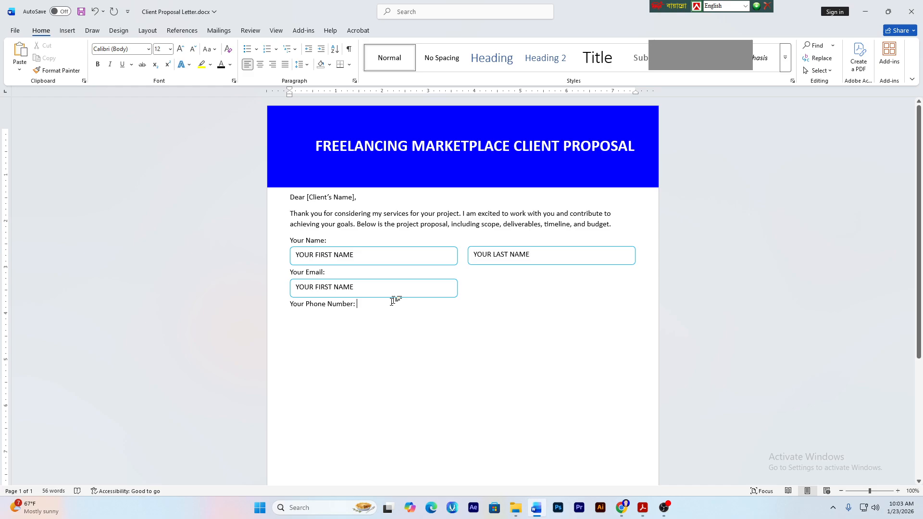
{"action": "left_click", "coordinate": [642, 507]}
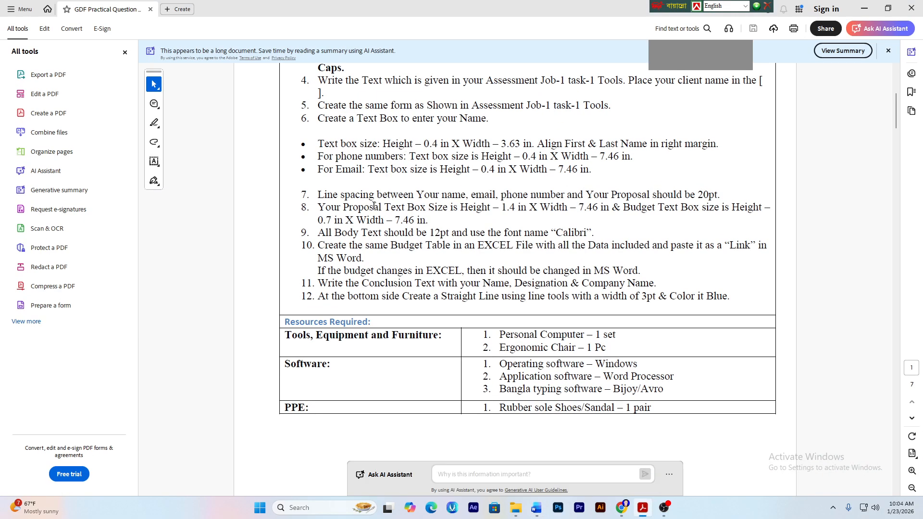
- Highlight the right-margin alignment, phone box and email box size requirements (7.46 in wide)
{"action": "left_click_drag", "start_coordinate": [633, 146], "coordinate": [717, 145]}
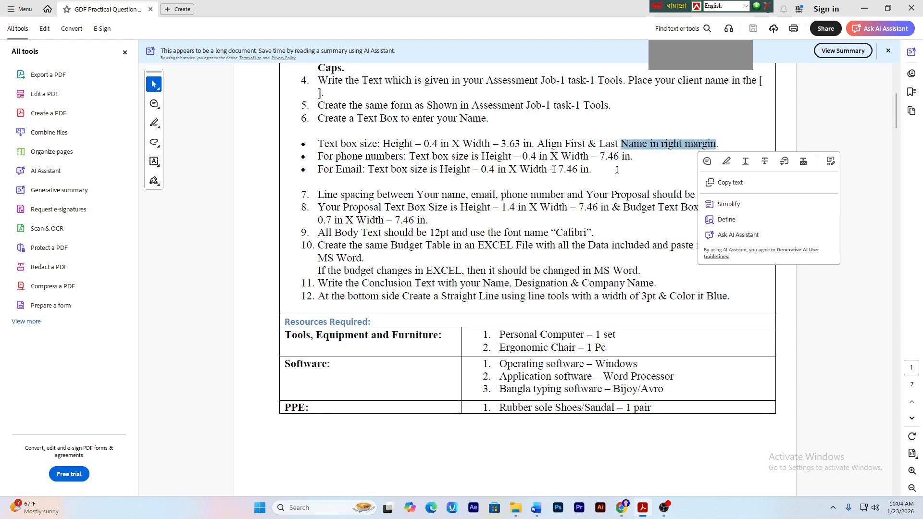
{"action": "left_click", "coordinate": [416, 157]}
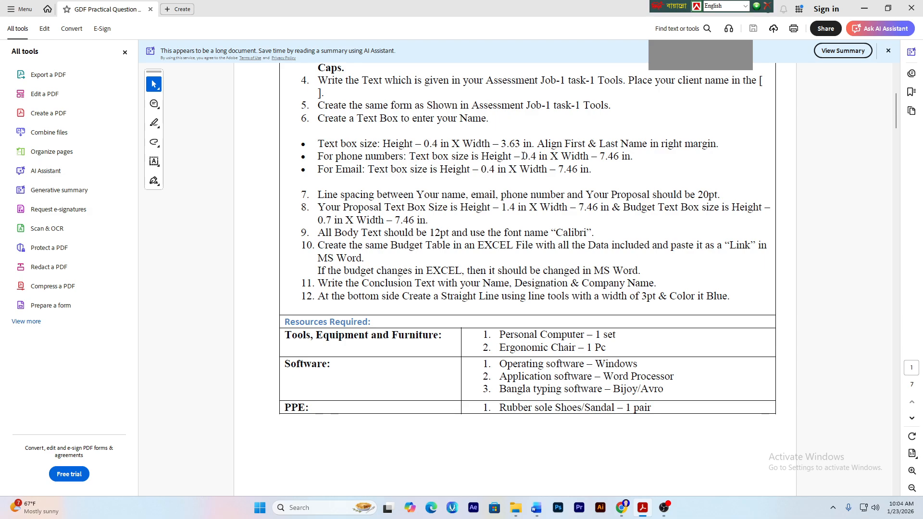
{"action": "left_click_drag", "start_coordinate": [523, 157], "coordinate": [596, 157]}
{"action": "left_click", "coordinate": [466, 170]}
{"action": "left_click_drag", "start_coordinate": [478, 170], "coordinate": [495, 171]}
{"action": "left_click", "coordinate": [467, 175]}
- Back in Word, set the email box width to 7.46 in
{"action": "left_click", "coordinate": [547, 515]}
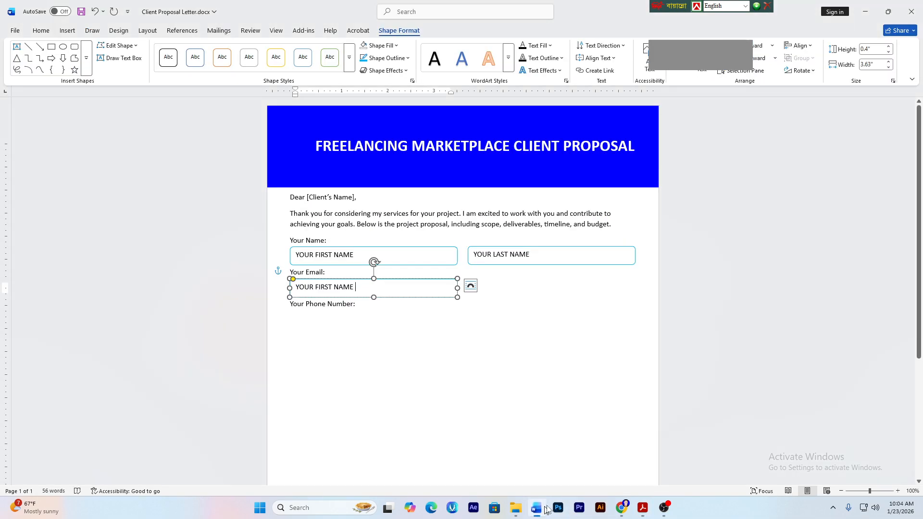
{"action": "left_click", "coordinate": [432, 321]}
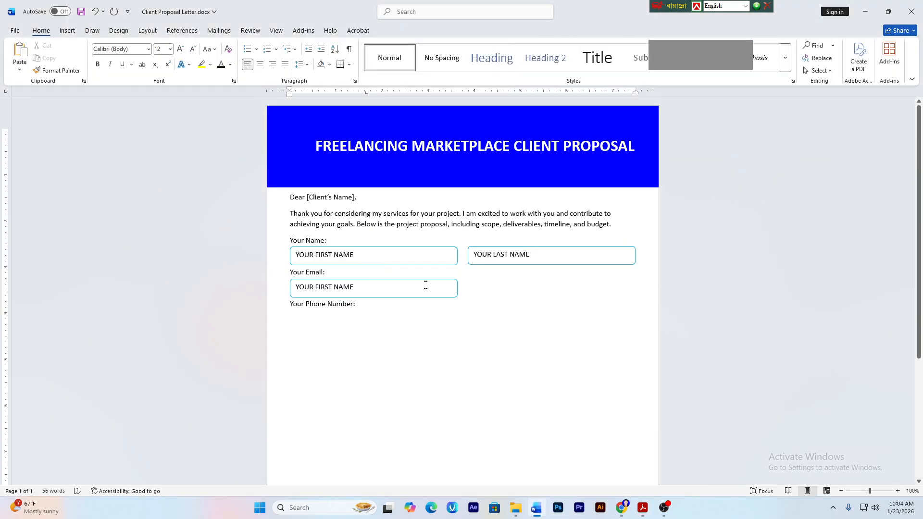
{"action": "left_click", "coordinate": [427, 283]}
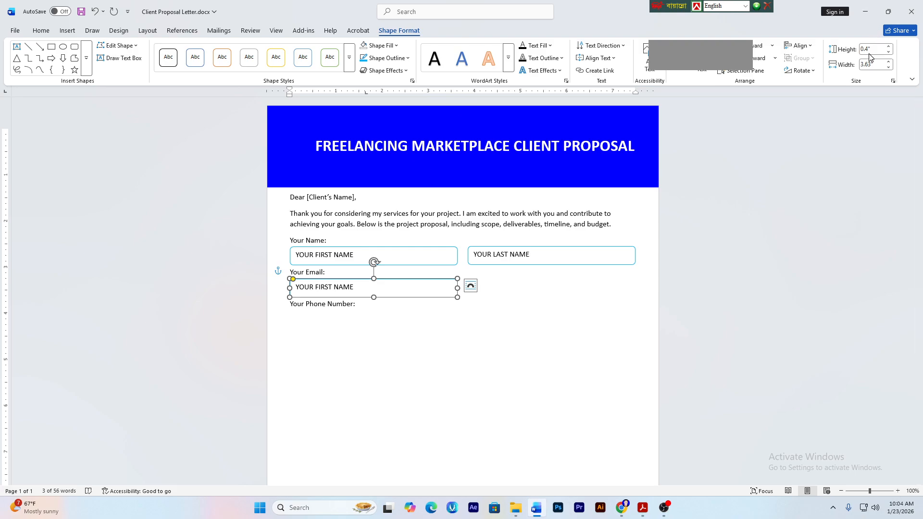
{"action": "left_click", "coordinate": [884, 64]}
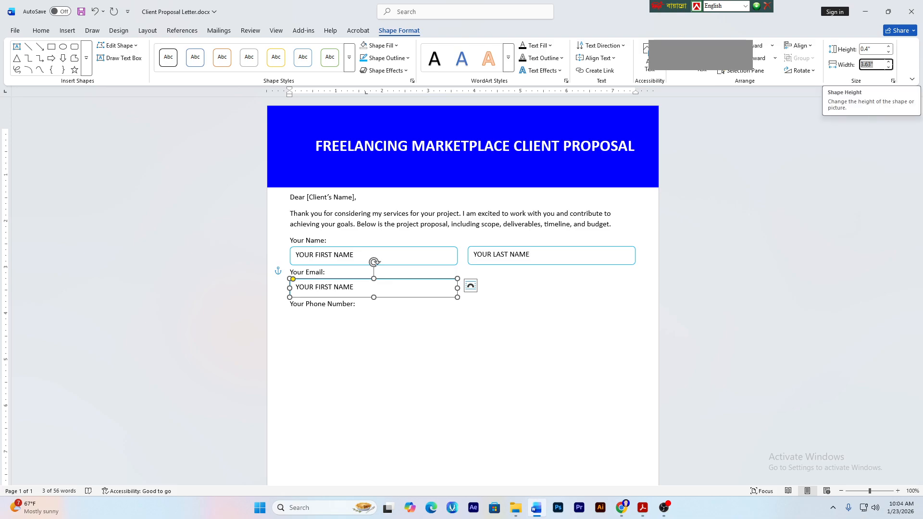
{"action": "type", "text": "7"}
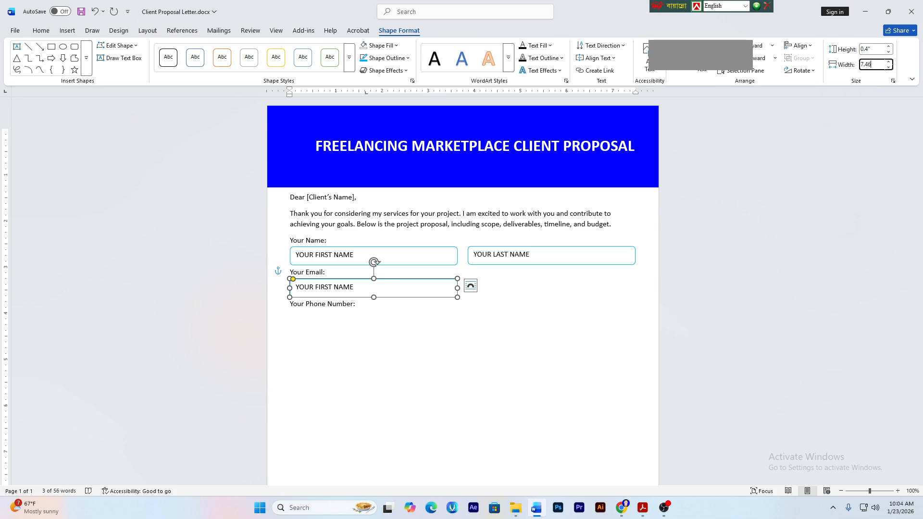
{"action": "type", "text": ".46"}
{"action": "key", "text": "Return"}
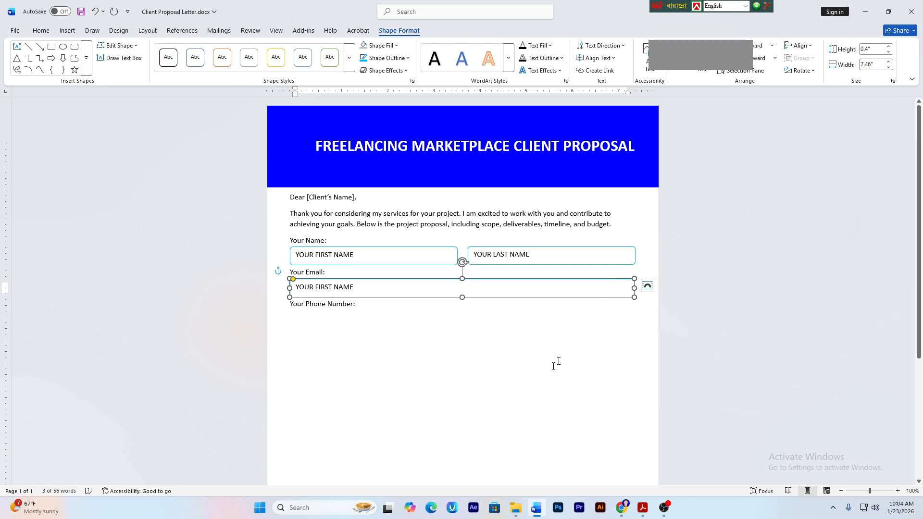
{"action": "left_click", "coordinate": [625, 398]}
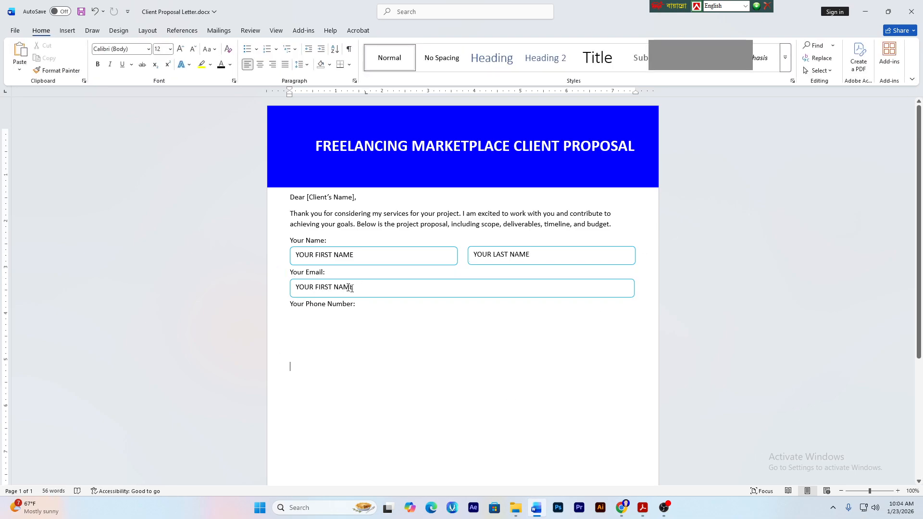
- Replace FIRST NAME in the email box so it reads 'YOUR EMAIL'
{"action": "left_click_drag", "start_coordinate": [356, 289], "coordinate": [315, 289]}
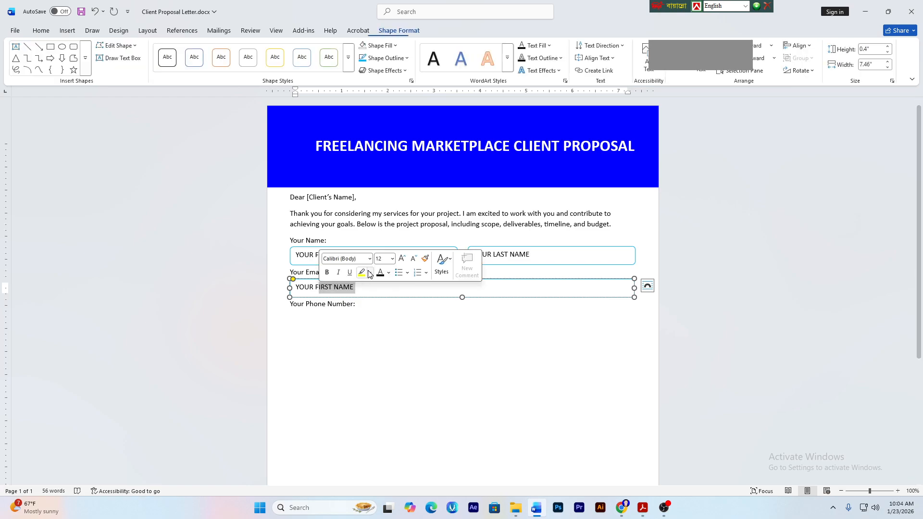
{"action": "key", "text": "Delete"}
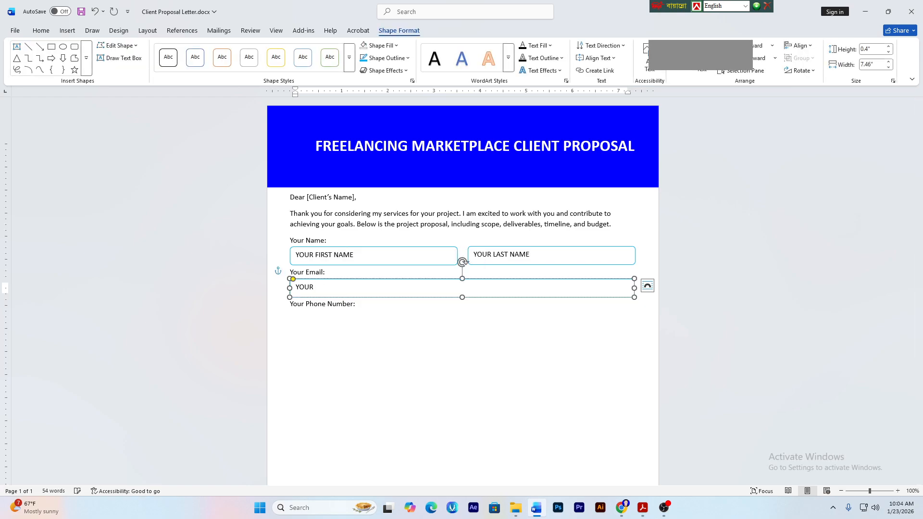
{"action": "type", "text": "EMAIL"}
{"action": "key", "text": "Escape"}
{"action": "key", "text": "Escape"}
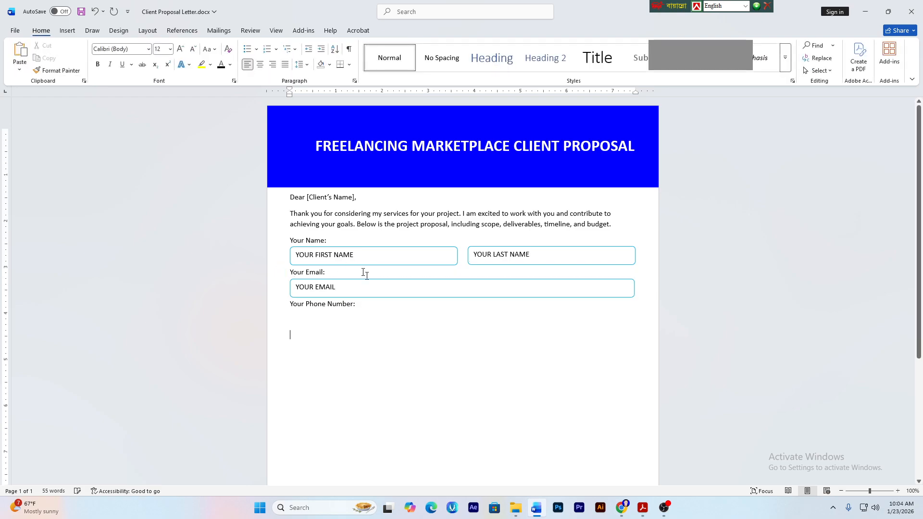
- Copy the email box under 'Your Phone Number:' and align it to the left margin
{"action": "left_click", "coordinate": [374, 281]}
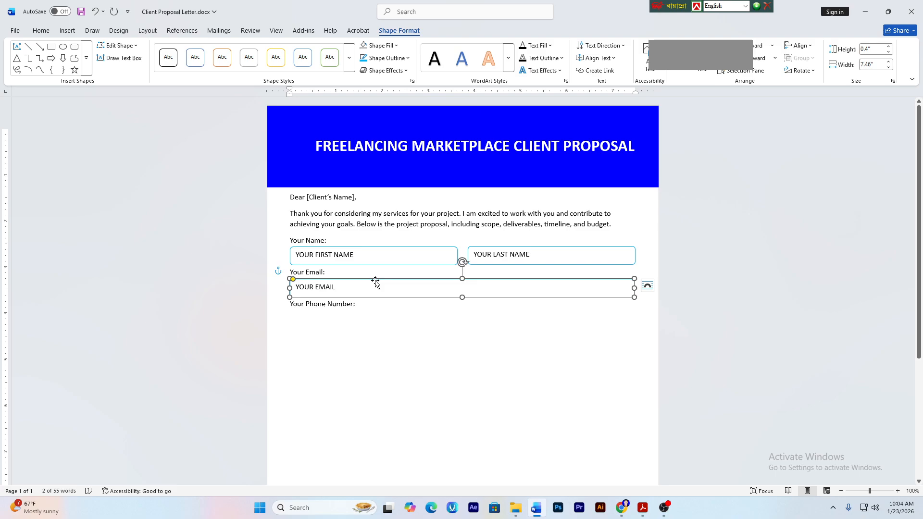
{"action": "left_click_drag", "start_coordinate": [375, 281], "coordinate": [389, 310]}
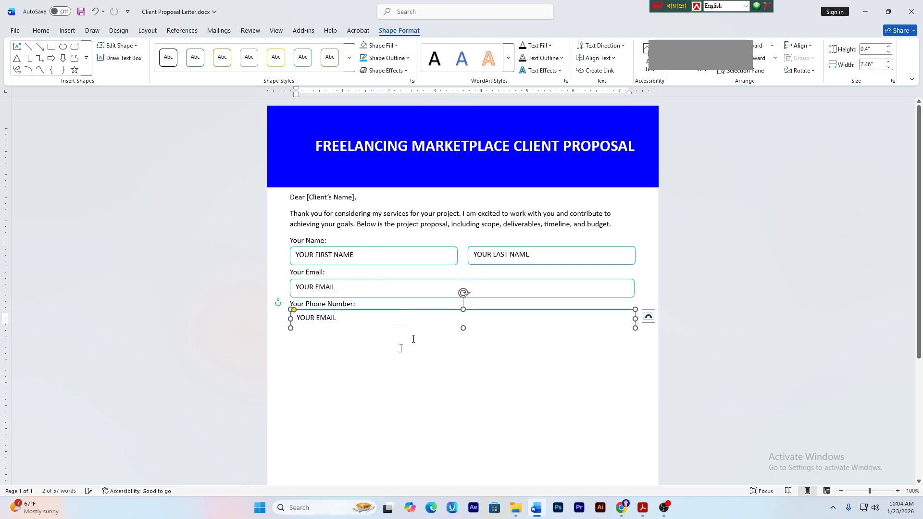
{"action": "left_click", "coordinate": [797, 45]}
{"action": "left_click", "coordinate": [805, 58]}
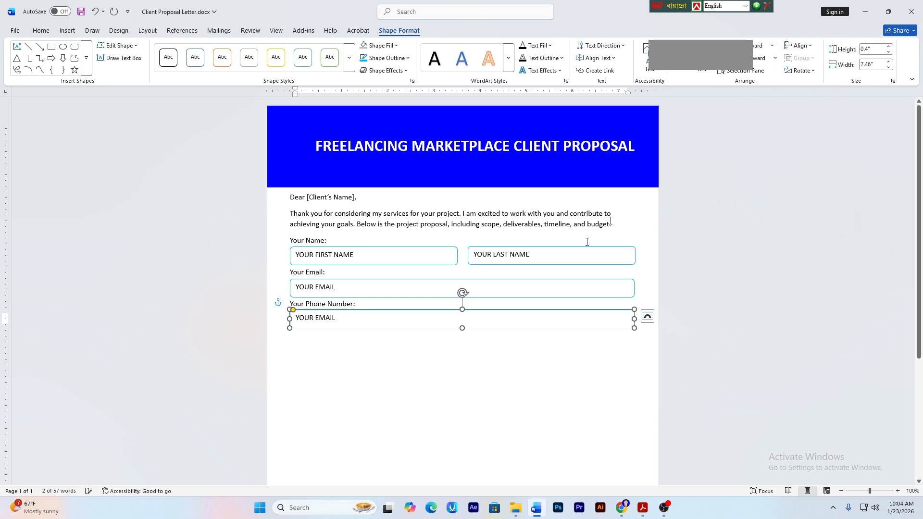
{"action": "left_click", "coordinate": [375, 350]}
- Change the copied box's text to 'YOUR PHONE NUMBER'
{"action": "left_click", "coordinate": [341, 323]}
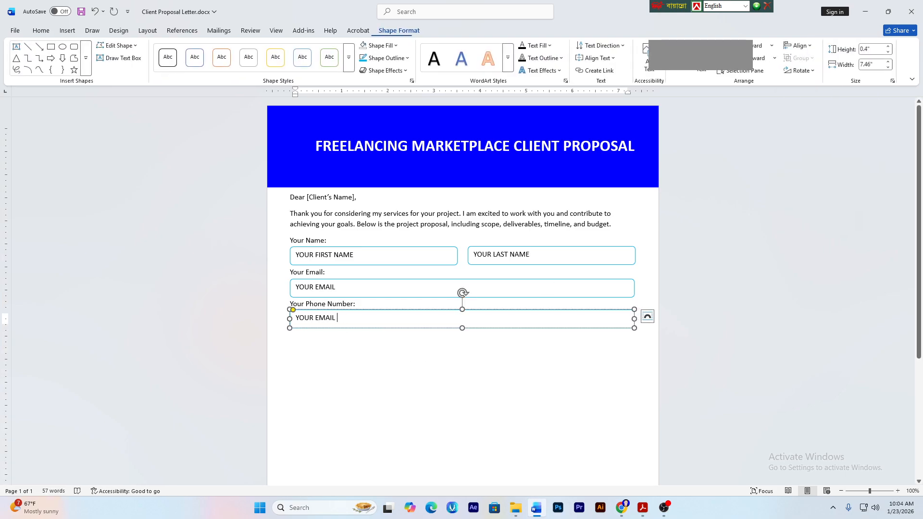
{"action": "key", "text": "BackSpace"}
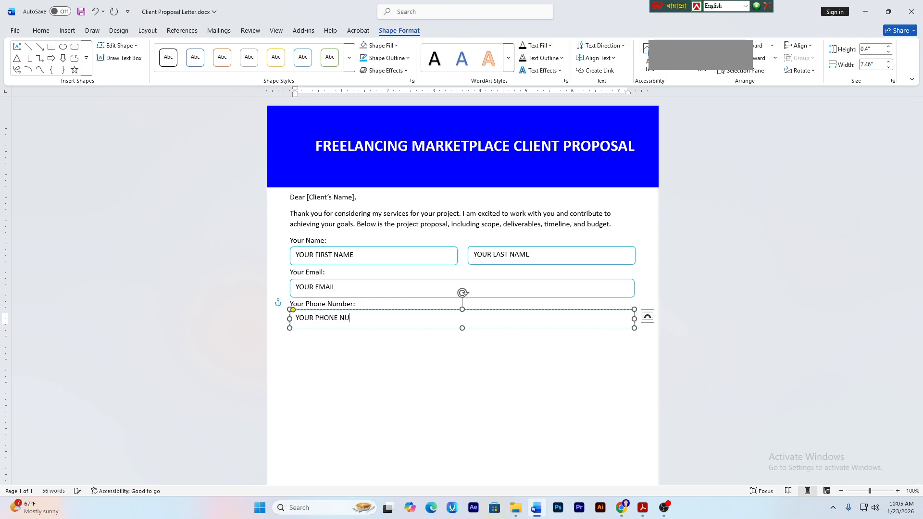
{"action": "type", "text": "MBER"}
{"action": "left_click", "coordinate": [413, 333]}
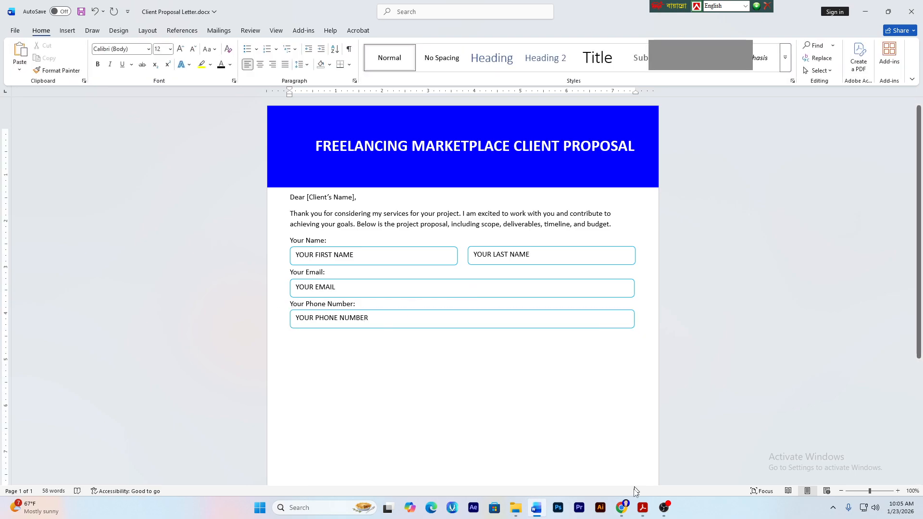
- Open the Google Meet People panel, scroll through the 16 participants, then switch back to Word
{"action": "mouse_move", "coordinate": [622, 507]}
{"action": "left_click", "coordinate": [573, 474]}
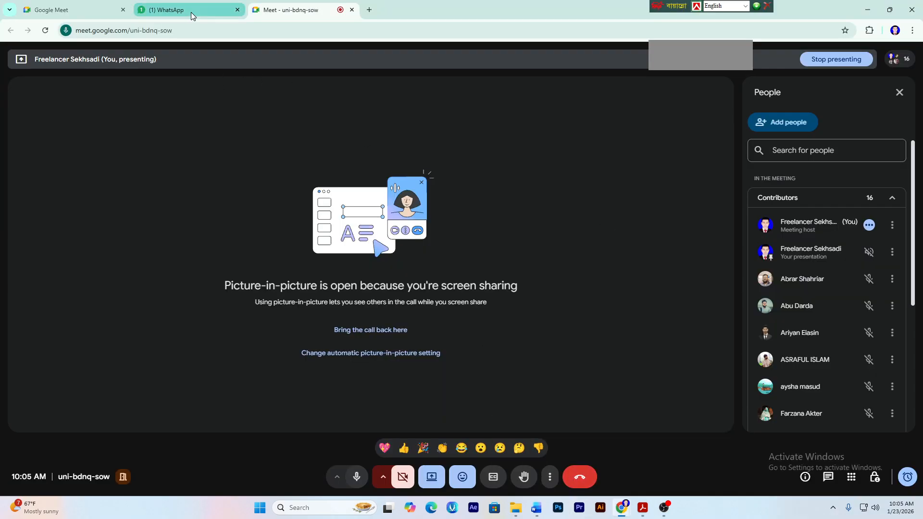
{"action": "left_click", "coordinate": [895, 59]}
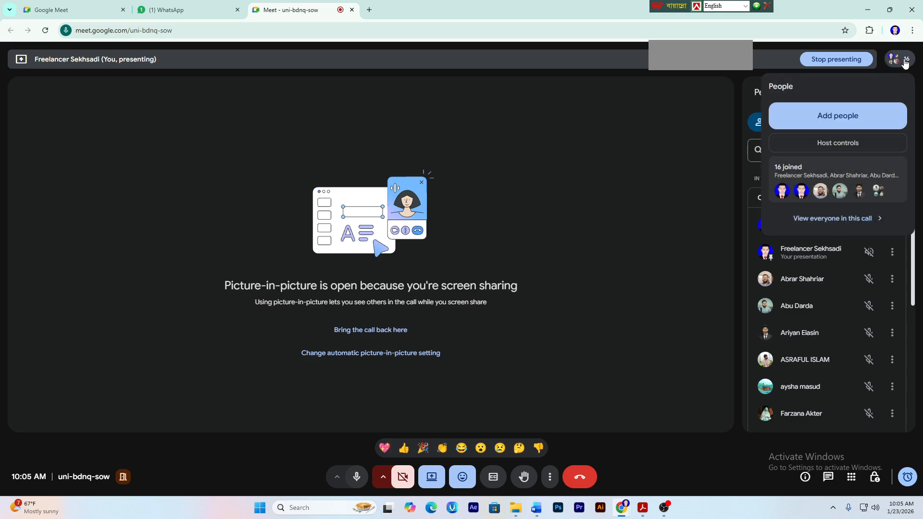
{"action": "left_click", "coordinate": [895, 58]}
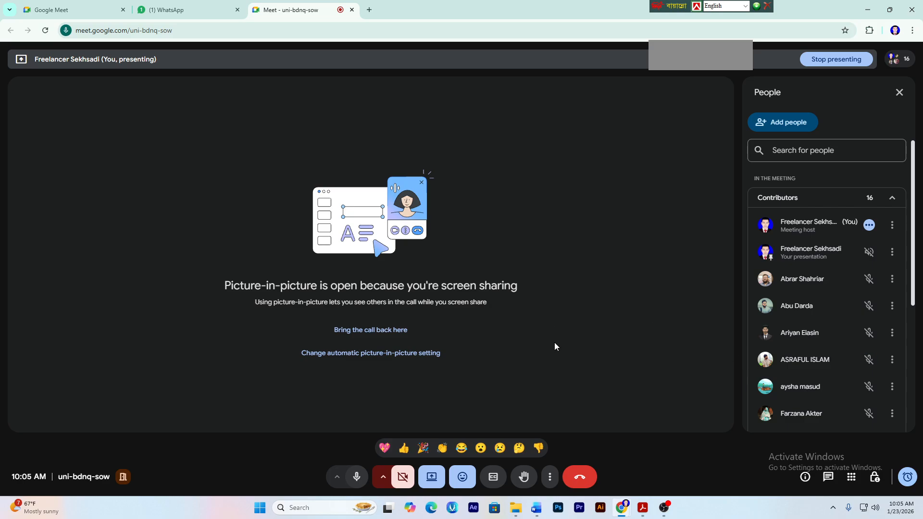
{"action": "left_click", "coordinate": [893, 85]}
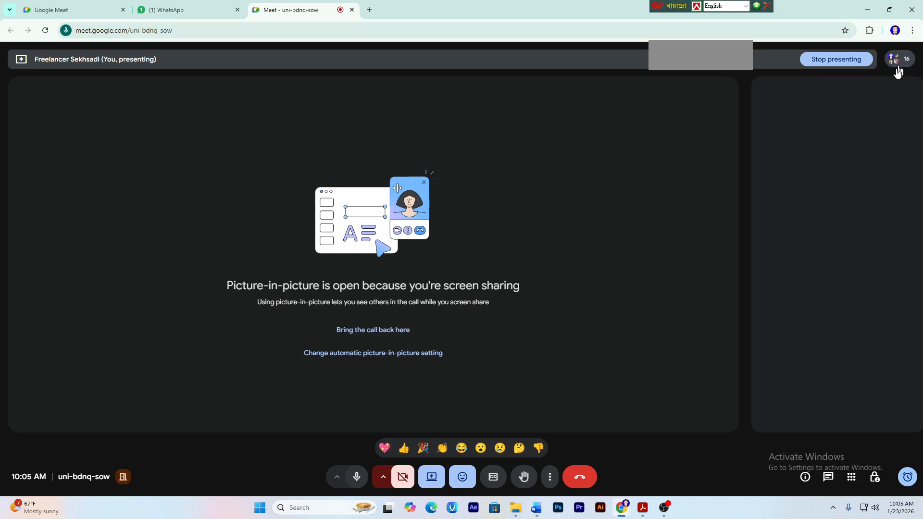
{"action": "left_click", "coordinate": [895, 59]}
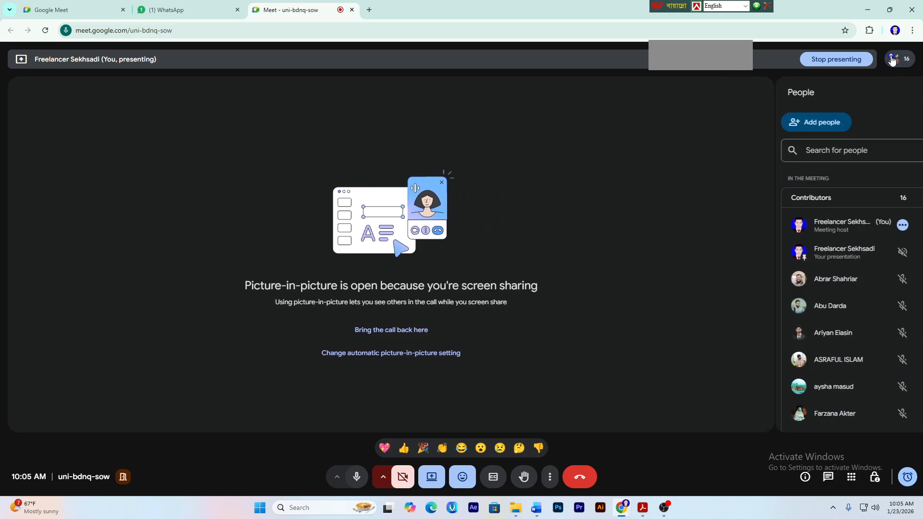
{"action": "scroll", "coordinate": [798, 351], "scroll_direction": "down", "scroll_amount": 2}
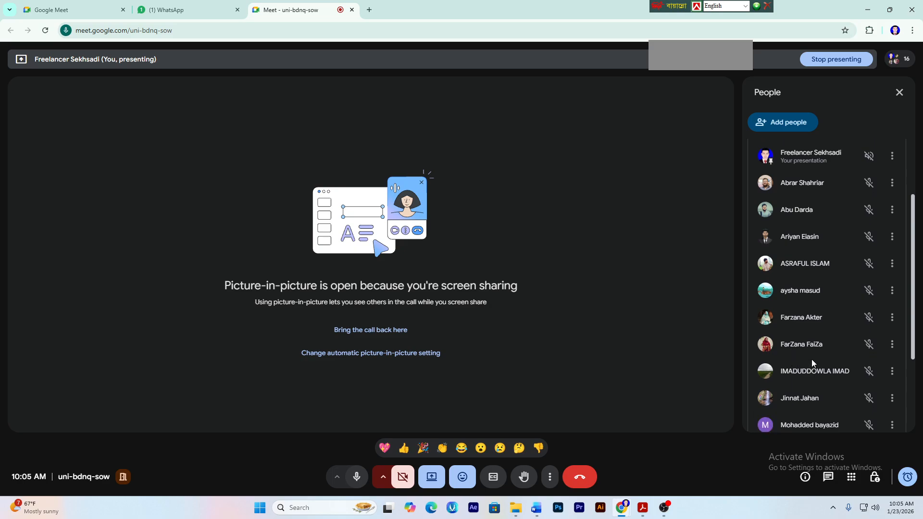
{"action": "scroll", "coordinate": [823, 346], "scroll_direction": "down", "scroll_amount": 1}
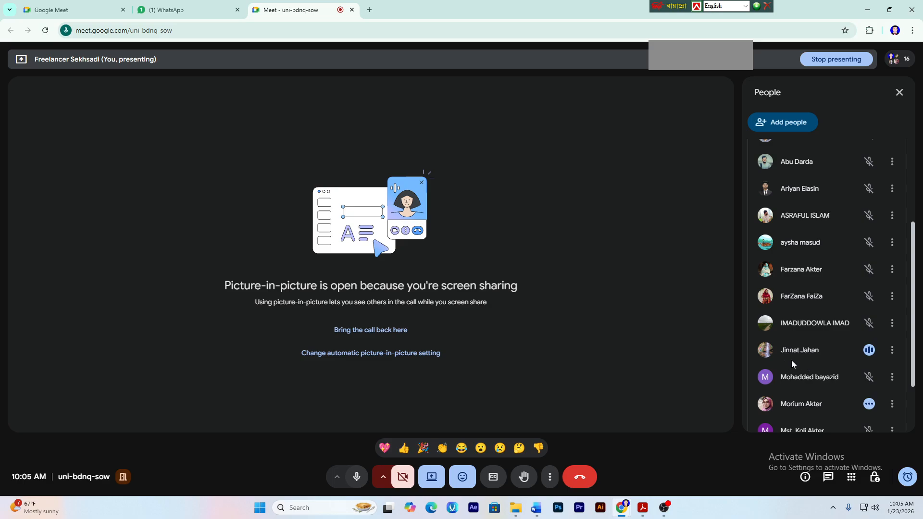
{"action": "scroll", "coordinate": [791, 359], "scroll_direction": "down", "scroll_amount": 5}
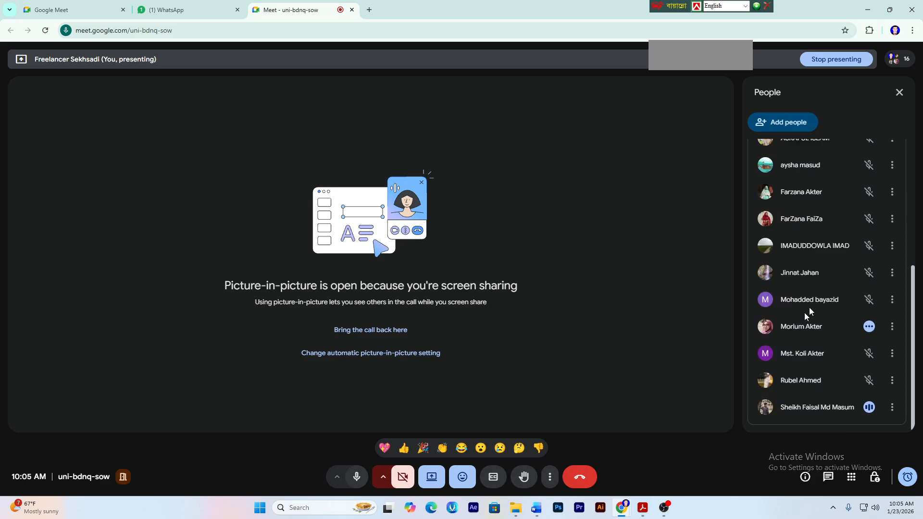
{"action": "scroll", "coordinate": [823, 301], "scroll_direction": "up", "scroll_amount": 10}
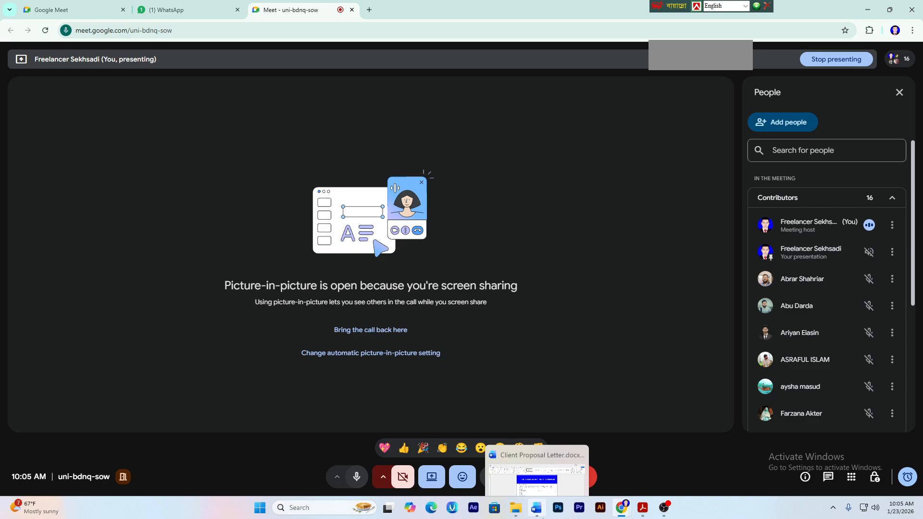
{"action": "left_click", "coordinate": [537, 508]}
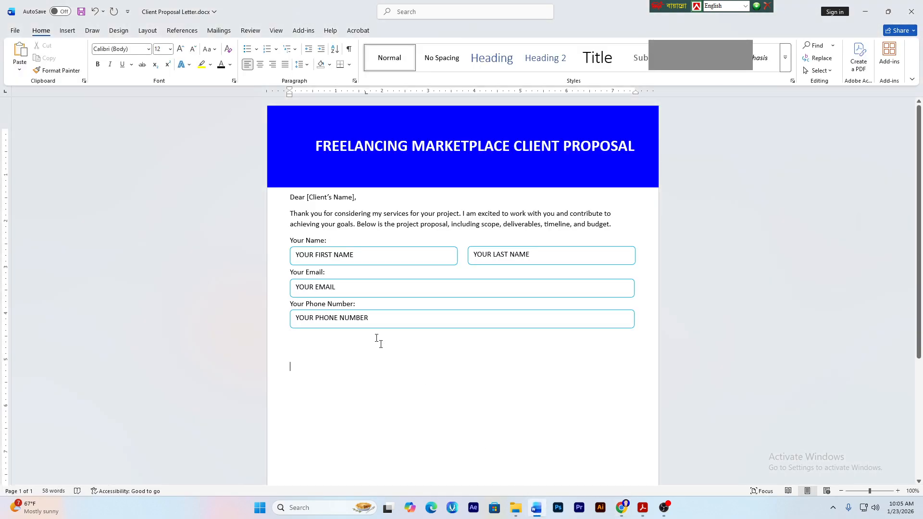
{"action": "left_click", "coordinate": [423, 283]}
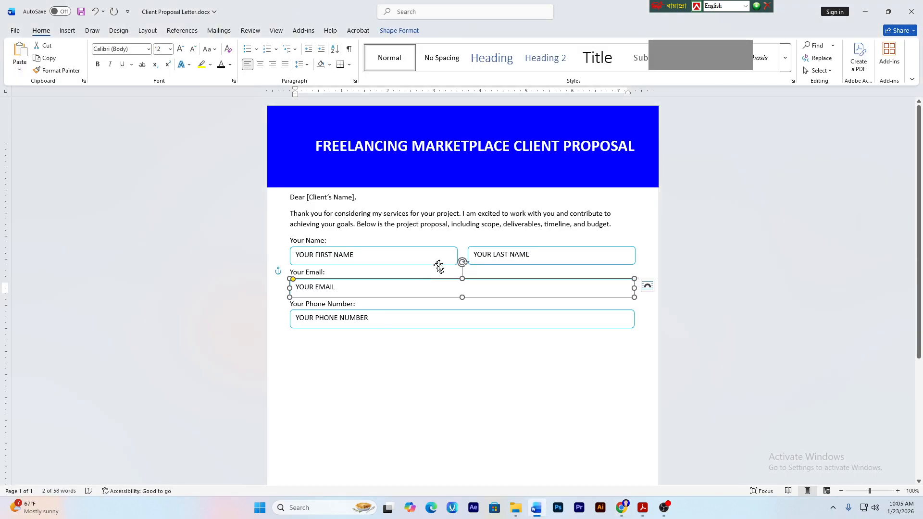
{"action": "left_click", "coordinate": [437, 263]}
{"action": "left_click", "coordinate": [539, 264]}
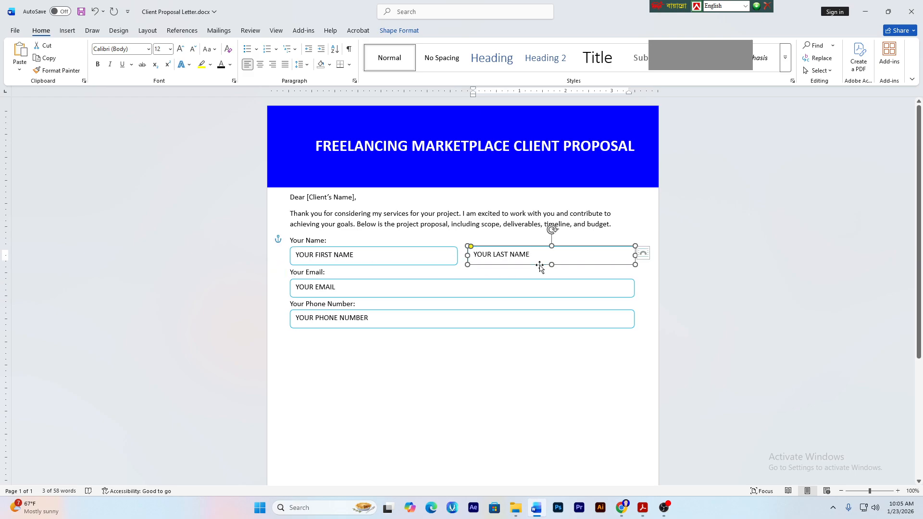
{"action": "left_click", "coordinate": [397, 31]}
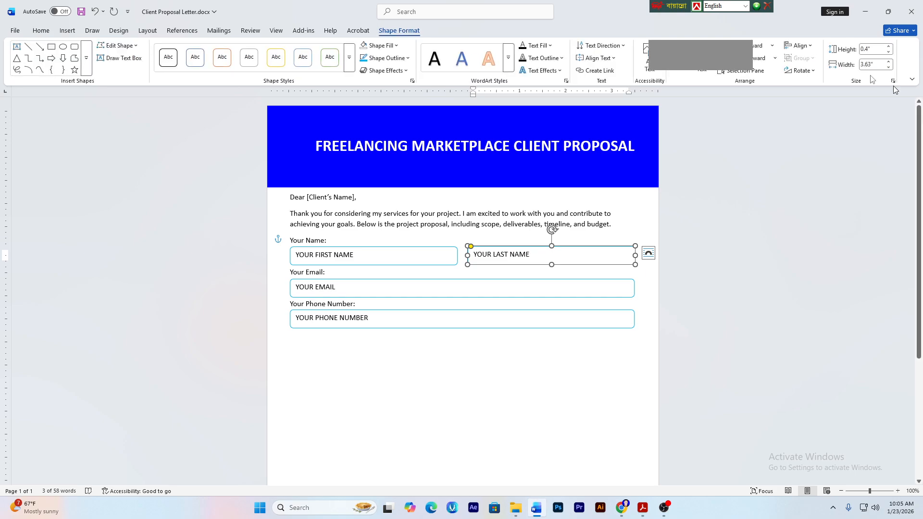
{"action": "left_click", "coordinate": [802, 47]}
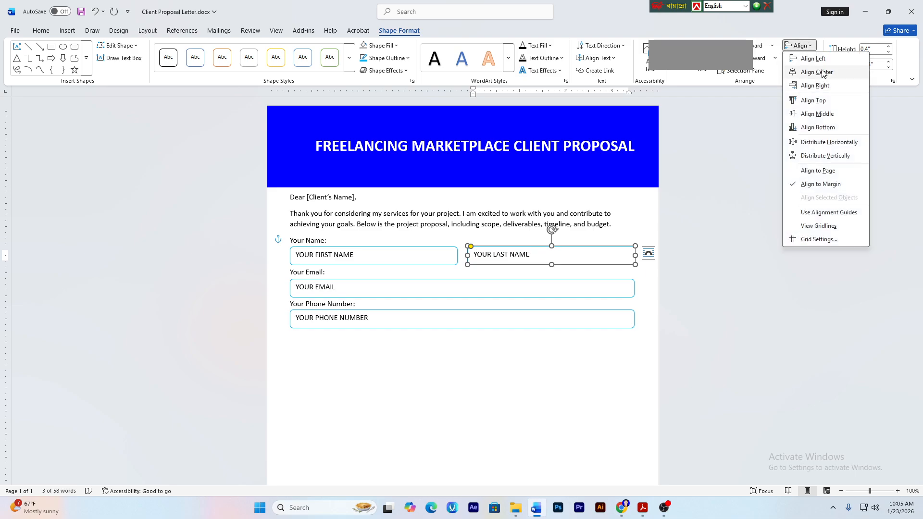
{"action": "left_click", "coordinate": [818, 85]}
{"action": "left_click", "coordinate": [431, 247]}
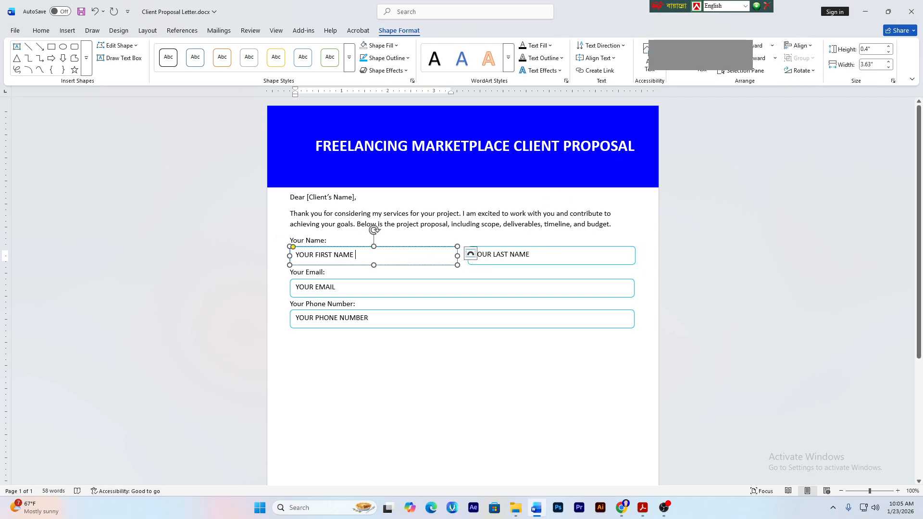
{"action": "left_click", "coordinate": [798, 47]}
{"action": "left_click", "coordinate": [812, 58]}
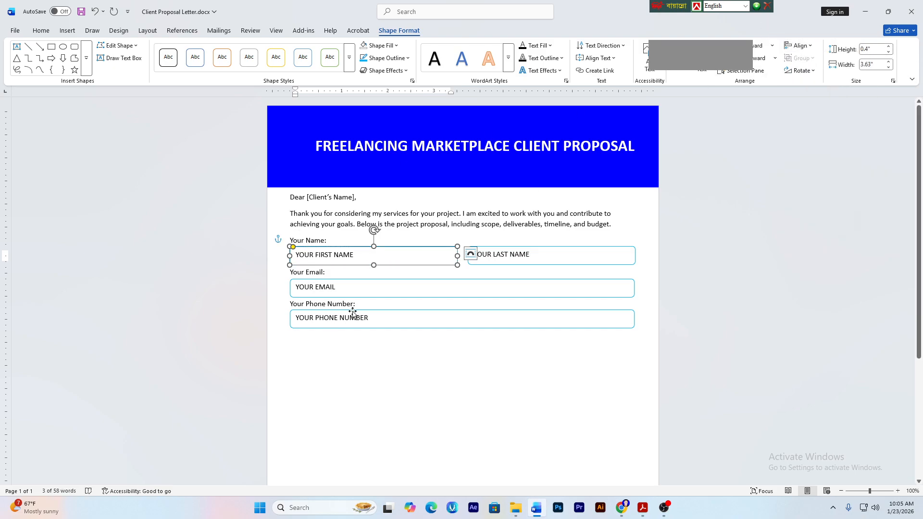
{"action": "left_click", "coordinate": [368, 296]}
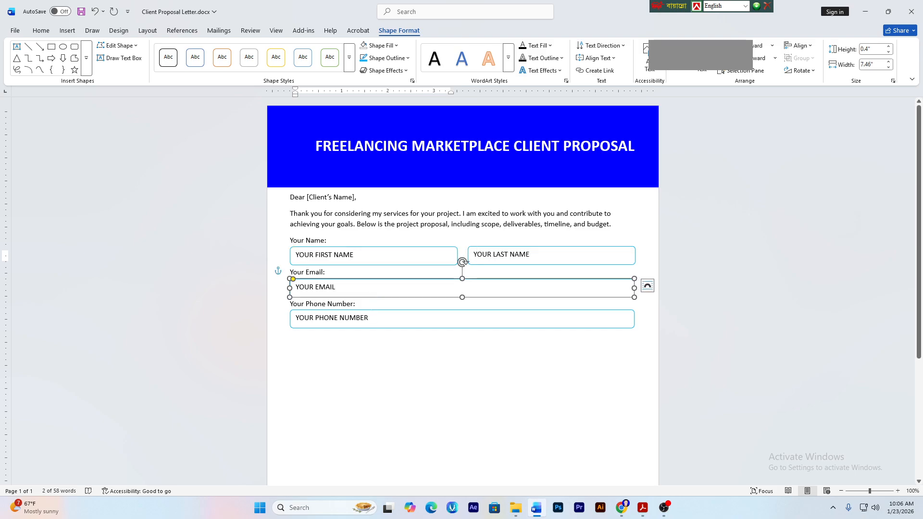
{"action": "left_click", "coordinate": [370, 313]}
{"action": "left_click", "coordinate": [290, 366]}
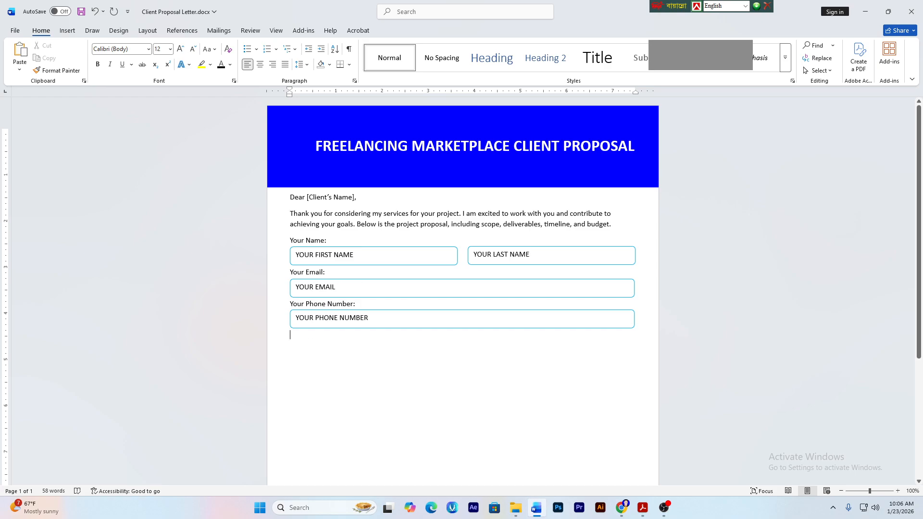
- Review the box size and line spacing notes, then select the 'Please Describe Your Proposal' heading on page 2
{"action": "left_click", "coordinate": [642, 508]}
{"action": "scroll", "coordinate": [403, 192], "scroll_direction": "up", "scroll_amount": 1}
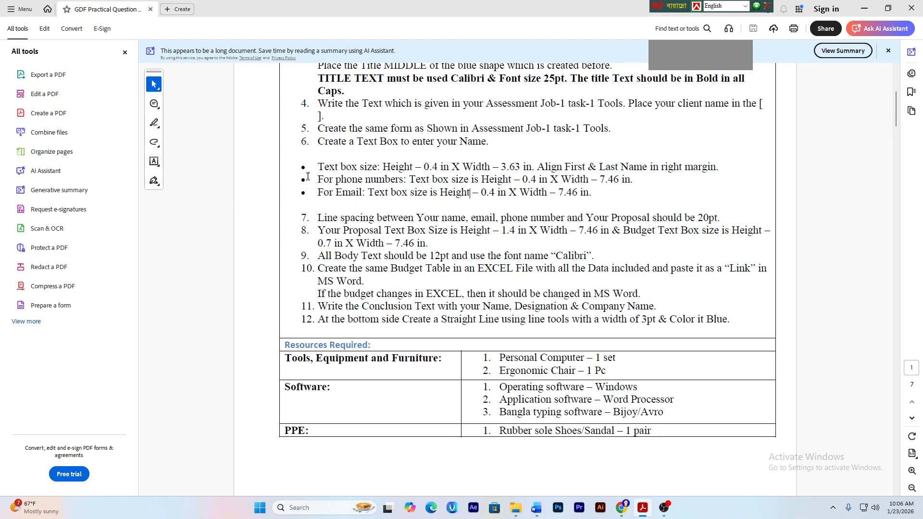
{"action": "left_click_drag", "start_coordinate": [311, 166], "coordinate": [630, 182]}
{"action": "right_click", "coordinate": [605, 190]}
{"action": "left_click", "coordinate": [340, 212]}
{"action": "left_click_drag", "start_coordinate": [325, 217], "coordinate": [413, 217]}
{"action": "right_click", "coordinate": [384, 215]}
{"action": "left_click", "coordinate": [405, 199]}
{"action": "scroll", "coordinate": [598, 241], "scroll_direction": "down", "scroll_amount": 15}
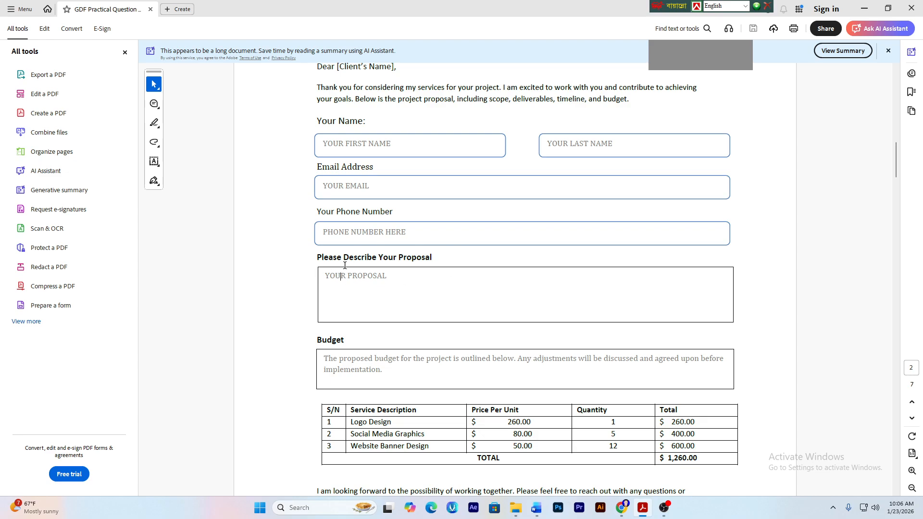
{"action": "left_click_drag", "start_coordinate": [318, 259], "coordinate": [433, 258]}
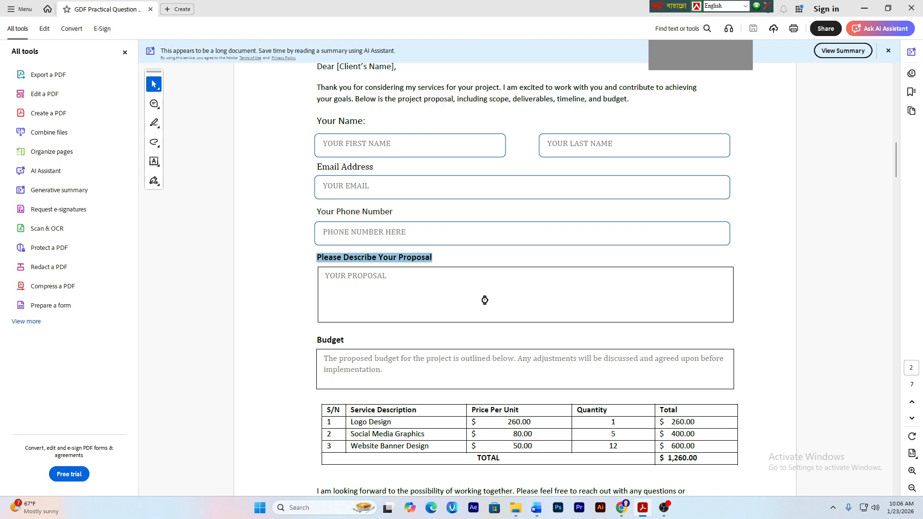
- Paste 'Please Describe Your Proposal' below the phone box and remove its bold formatting
{"action": "left_click", "coordinate": [536, 507]}
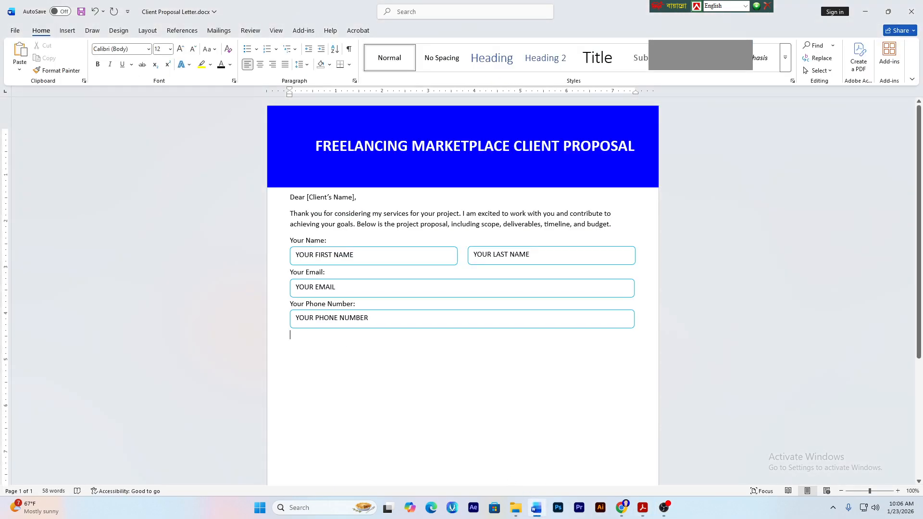
{"action": "key", "text": "ctrl+v"}
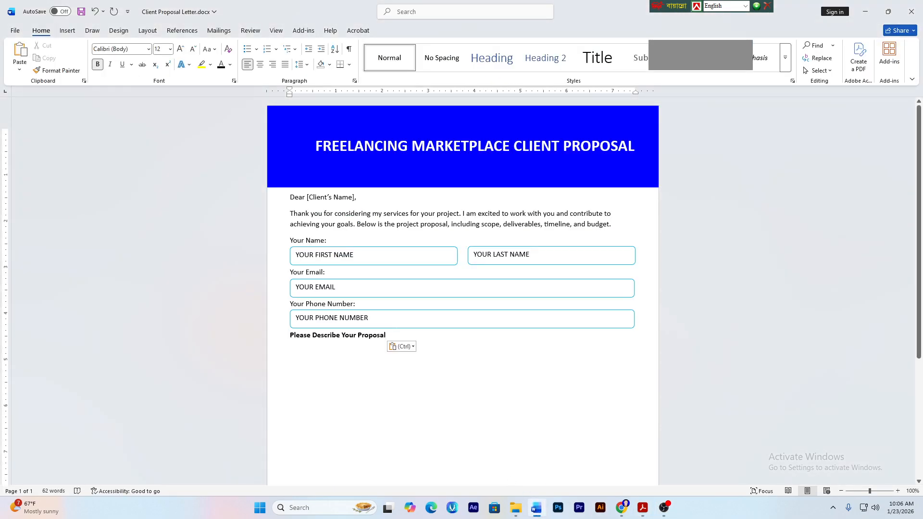
{"action": "left_click_drag", "start_coordinate": [385, 335], "coordinate": [289, 337]}
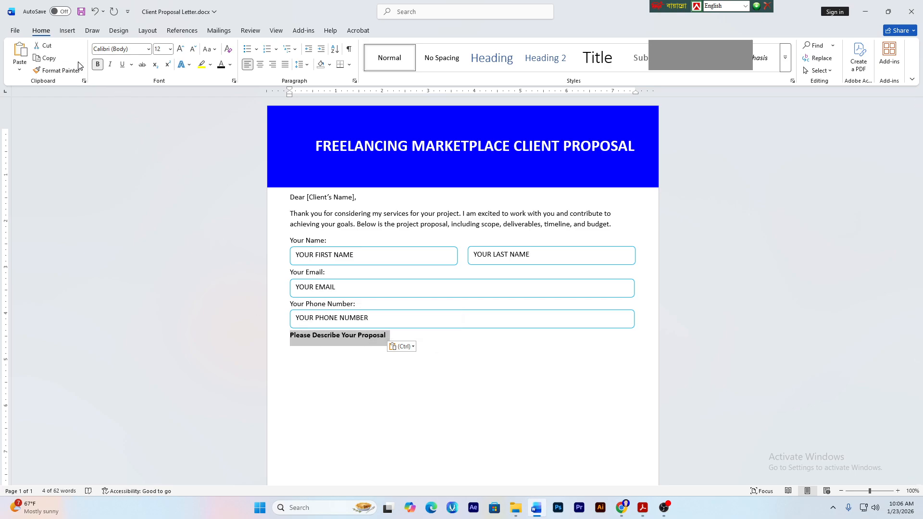
{"action": "left_click", "coordinate": [99, 65]}
{"action": "left_click", "coordinate": [291, 350]}
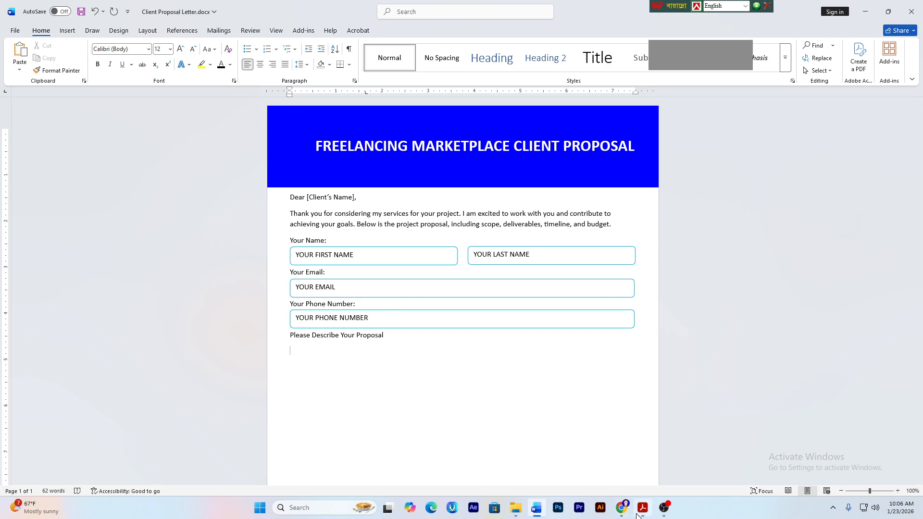
- Clear the heading selection in the practical question PDF and return to the Word letter
{"action": "mouse_move", "coordinate": [630, 510]}
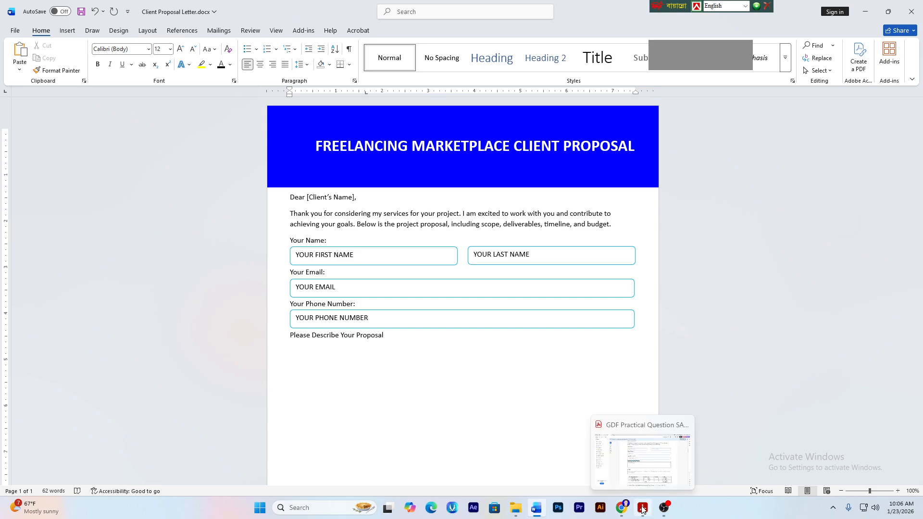
{"action": "left_click", "coordinate": [643, 507]}
{"action": "scroll", "coordinate": [584, 289], "scroll_direction": "down", "scroll_amount": 3}
{"action": "scroll", "coordinate": [451, 261], "scroll_direction": "up", "scroll_amount": 3}
{"action": "left_click", "coordinate": [363, 235]}
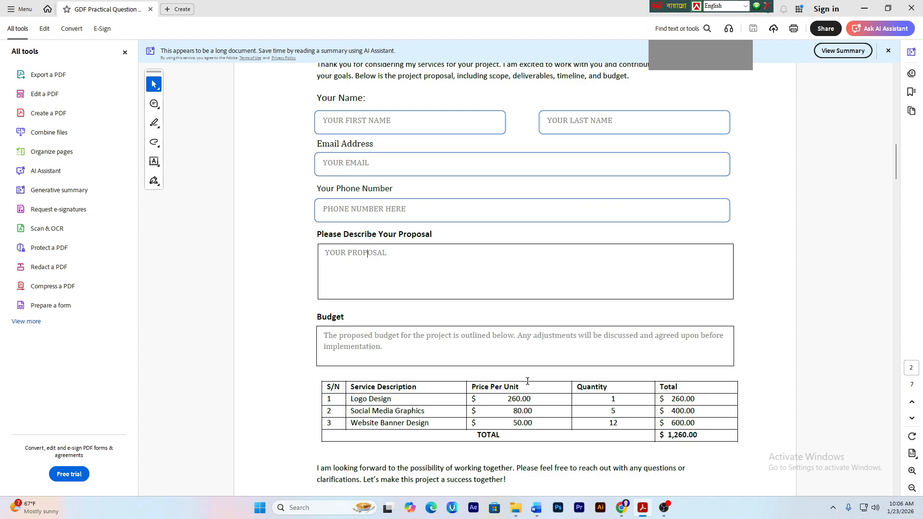
{"action": "left_click", "coordinate": [536, 507]}
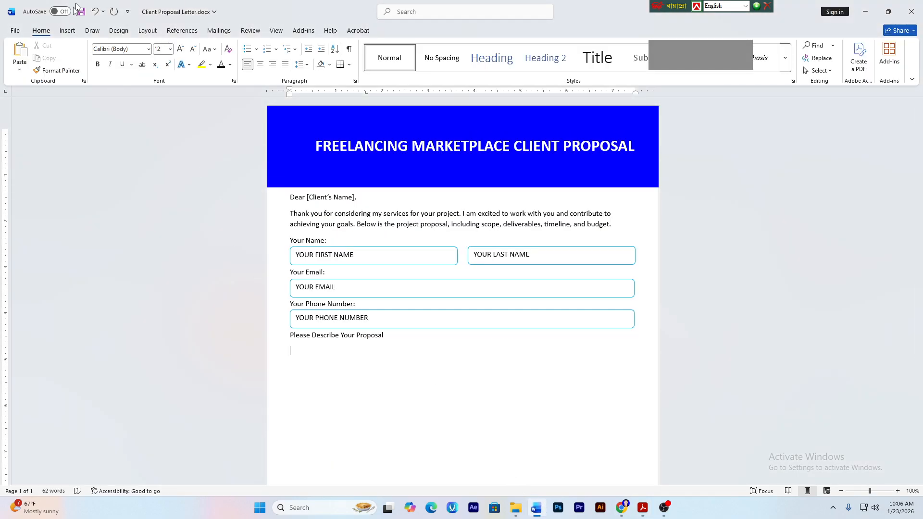
- Insert a simple text box, empty its placeholder text, and place it under the proposal heading
{"action": "left_click", "coordinate": [67, 31]}
{"action": "left_click", "coordinate": [523, 57]}
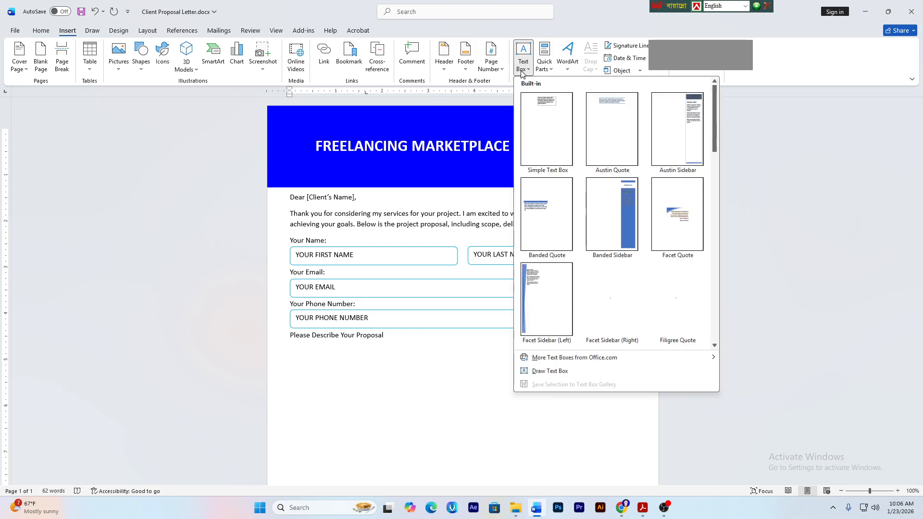
{"action": "left_click", "coordinate": [541, 130]}
{"action": "key", "text": "Delete"}
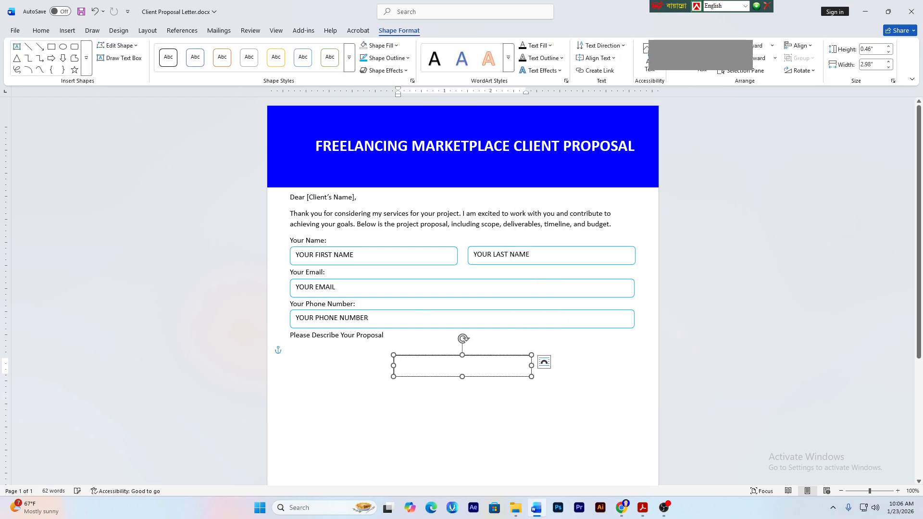
{"action": "left_click_drag", "start_coordinate": [423, 356], "coordinate": [325, 350]}
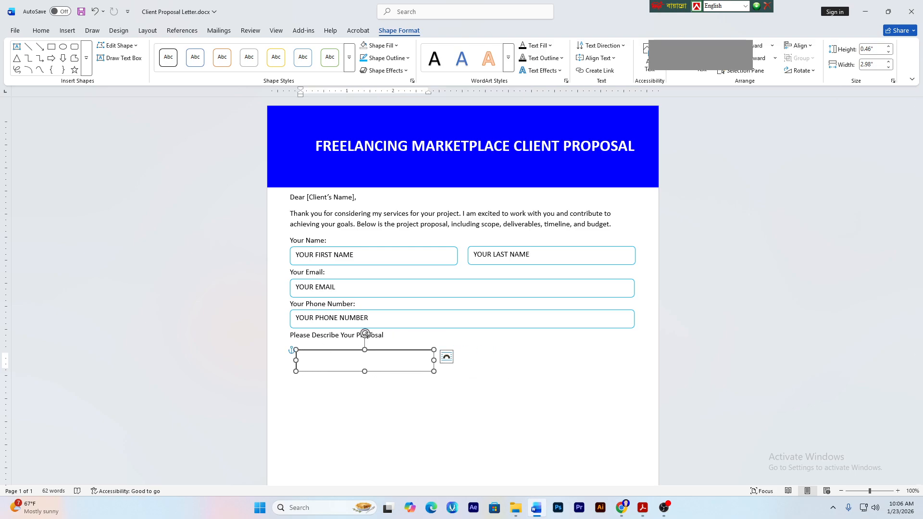
- Size the proposal box to 1.4 in high by 7.46 in wide
{"action": "left_click", "coordinate": [881, 49]}
{"action": "type", "text": "1.4"}
{"action": "key", "text": "Tab"}
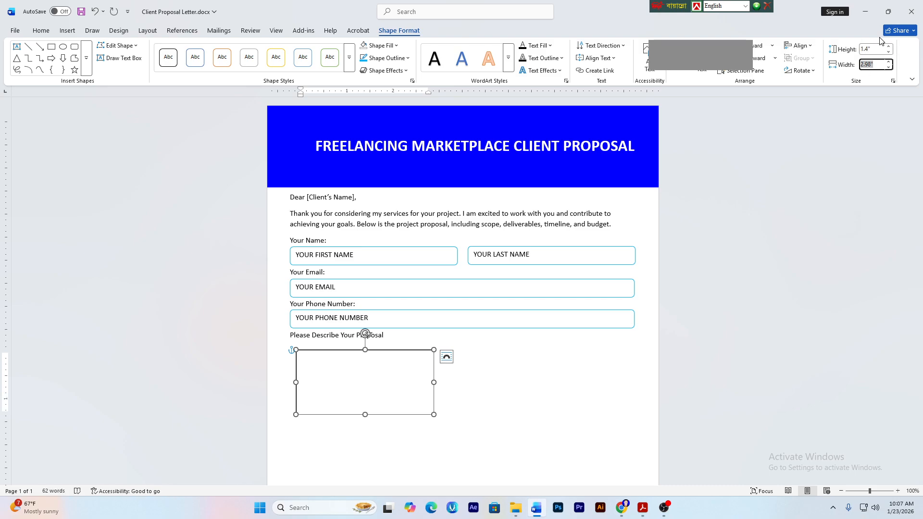
{"action": "type", "text": "7.46"}
{"action": "key", "text": "Return"}
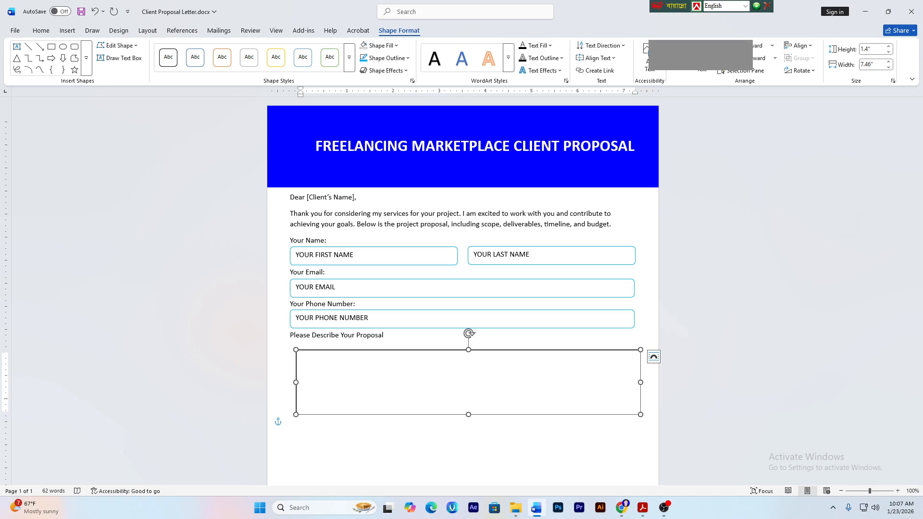
- Centre the proposal box horizontally and nudge it up under its label
{"action": "left_click", "coordinate": [798, 45]}
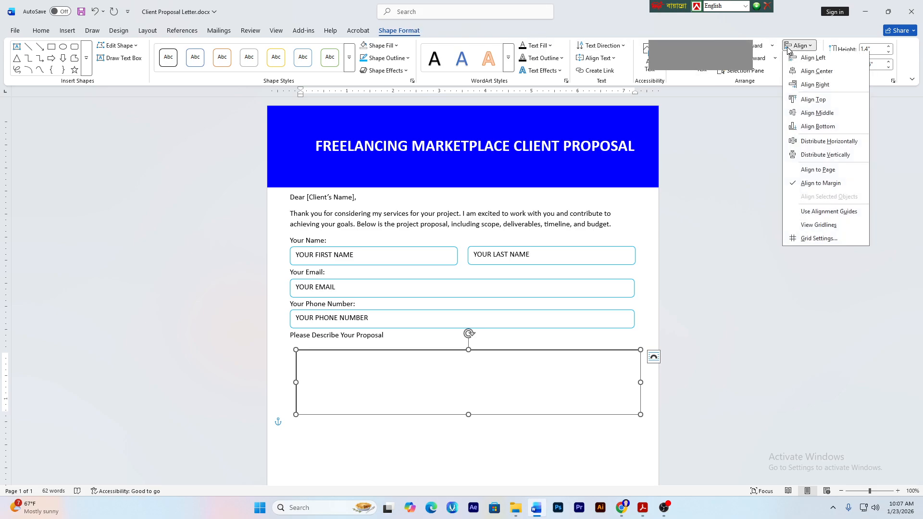
{"action": "left_click", "coordinate": [789, 72]}
{"action": "left_click", "coordinate": [290, 437]}
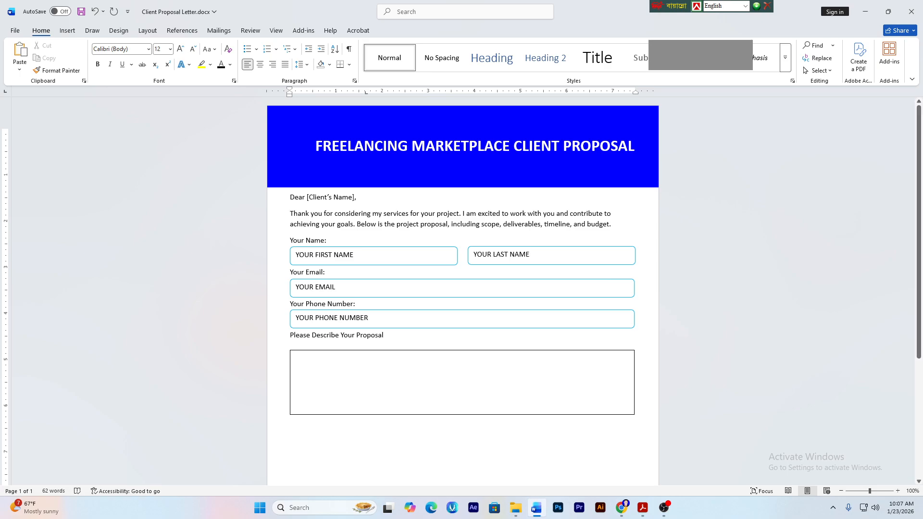
{"action": "left_click", "coordinate": [486, 350]}
{"action": "left_click_drag", "start_coordinate": [486, 351], "coordinate": [484, 342]}
{"action": "left_click", "coordinate": [288, 430]}
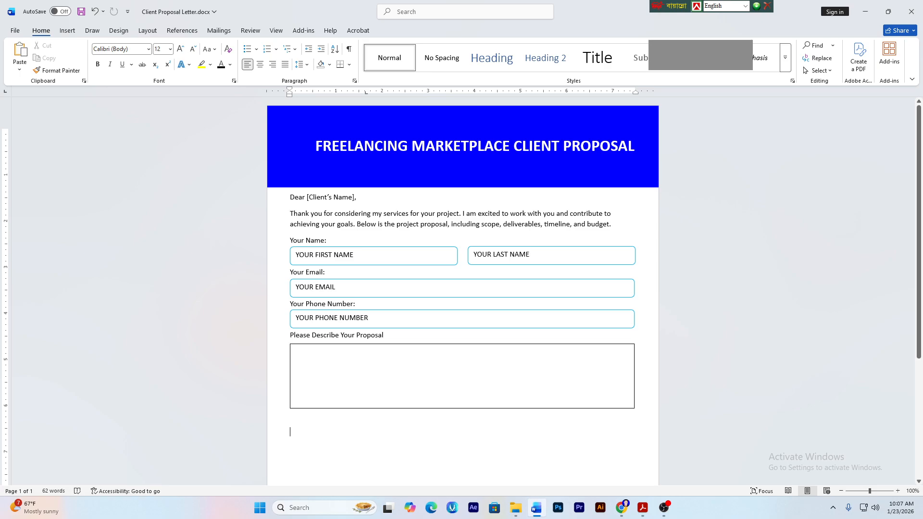
- Type 'YOUR PROPOSAL' inside the box and Ctrl-drag a copy of it below
{"action": "left_click", "coordinate": [295, 351]}
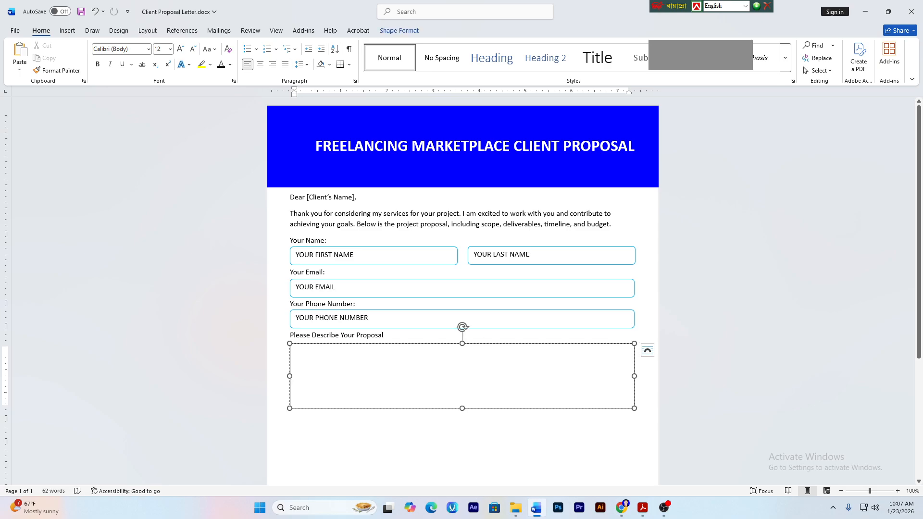
{"action": "type", "text": "YOU"}
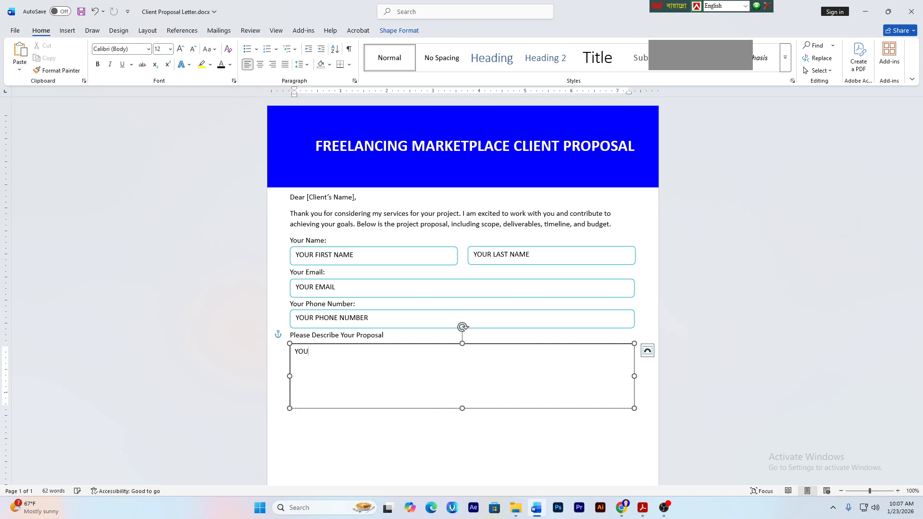
{"action": "type", "text": "R PROPOSAL"}
{"action": "left_click", "coordinate": [411, 343]}
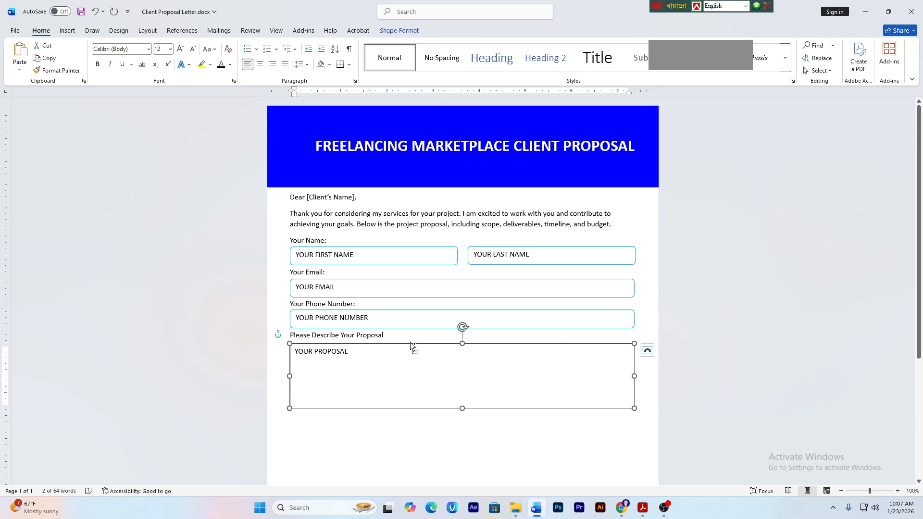
{"action": "left_click_drag", "start_coordinate": [410, 344], "coordinate": [408, 432]}
{"action": "left_click", "coordinate": [643, 507]}
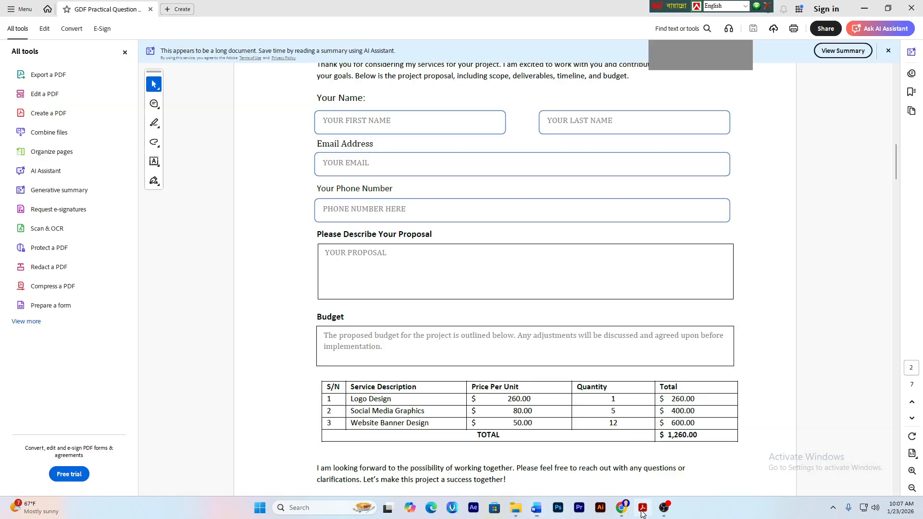
- Copy the 'Budget' heading from the sample and paste it below the proposal box
{"action": "scroll", "coordinate": [445, 219], "scroll_direction": "down", "scroll_amount": 1}
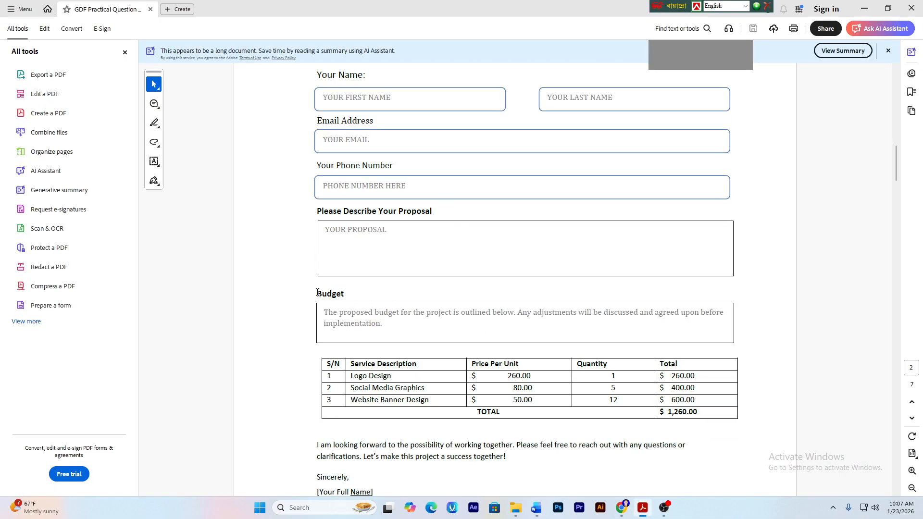
{"action": "mouse_move", "coordinate": [317, 293]}
{"action": "left_mouse_down"}
{"action": "mouse_move", "coordinate": [360, 297]}
{"action": "mouse_move", "coordinate": [316, 294]}
{"action": "left_mouse_up"}
{"action": "key", "text": "ctrl+c"}
{"action": "left_click", "coordinate": [536, 507]}
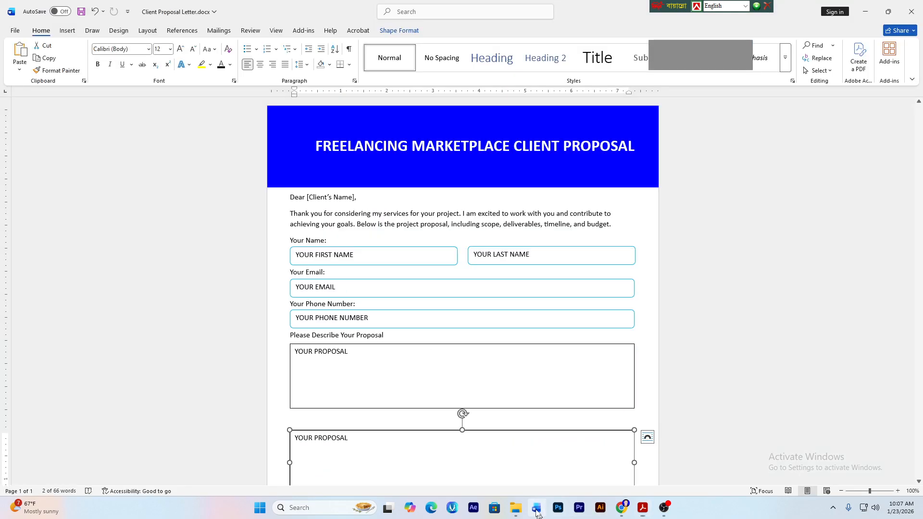
{"action": "key", "text": "ctrl+v"}
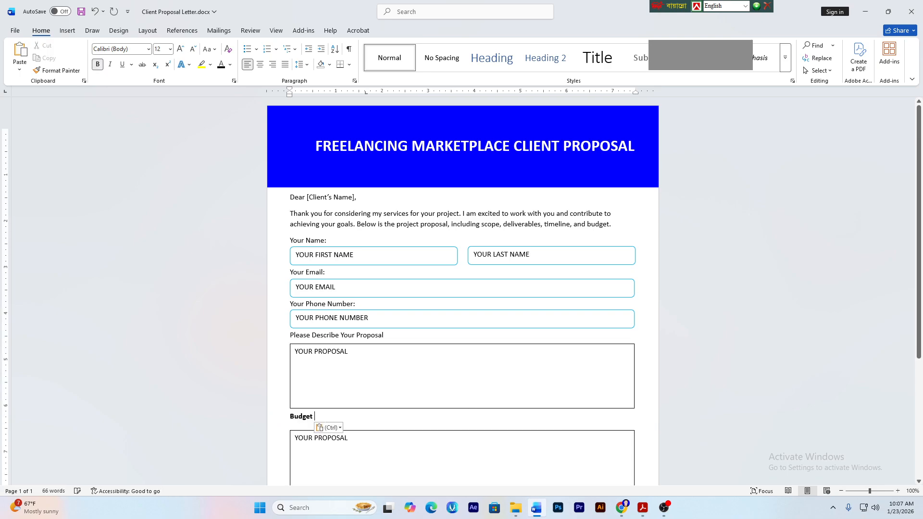
- Move the copied proposal box up to sit just beneath the Budget heading
{"action": "left_click", "coordinate": [422, 432]}
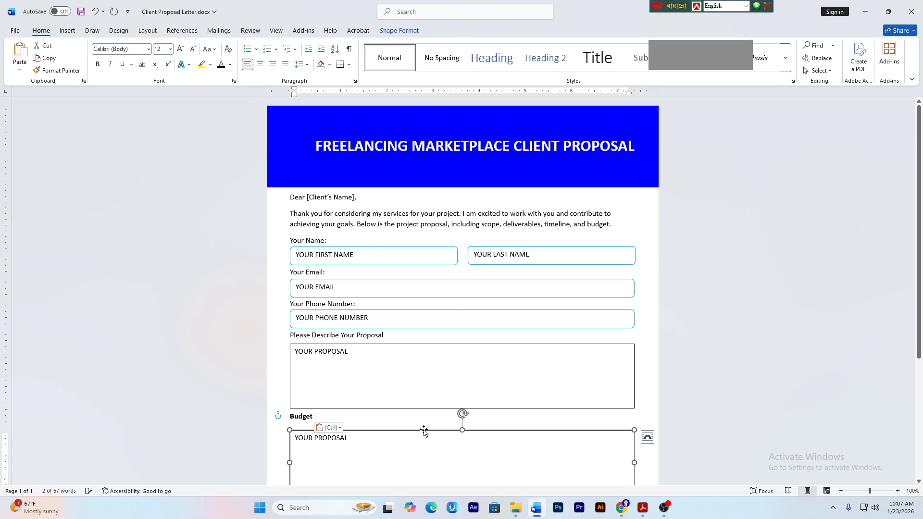
{"action": "mouse_move", "coordinate": [421, 431]}
{"action": "left_mouse_down"}
{"action": "mouse_move", "coordinate": [420, 420]}
{"action": "mouse_move", "coordinate": [423, 428]}
{"action": "left_mouse_up"}
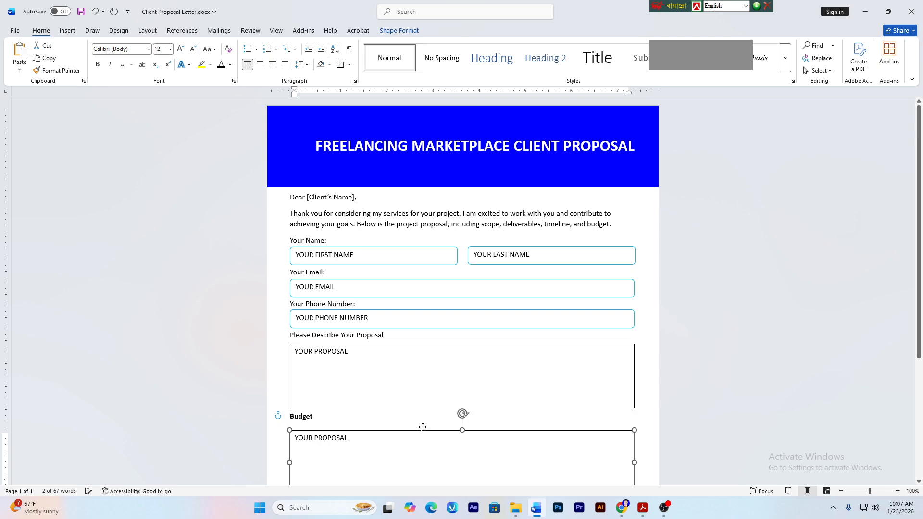
{"action": "scroll", "coordinate": [461, 289], "scroll_direction": "down", "scroll_amount": 5}
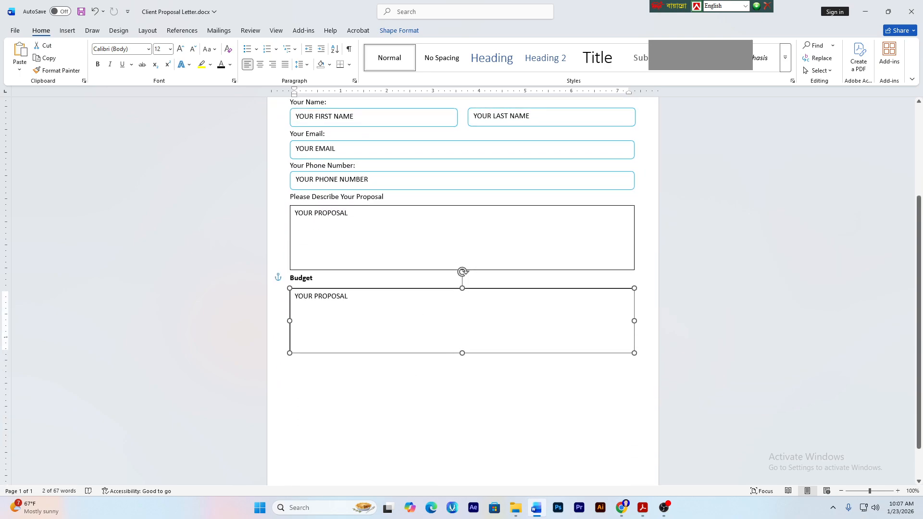
{"action": "left_click", "coordinate": [643, 507]}
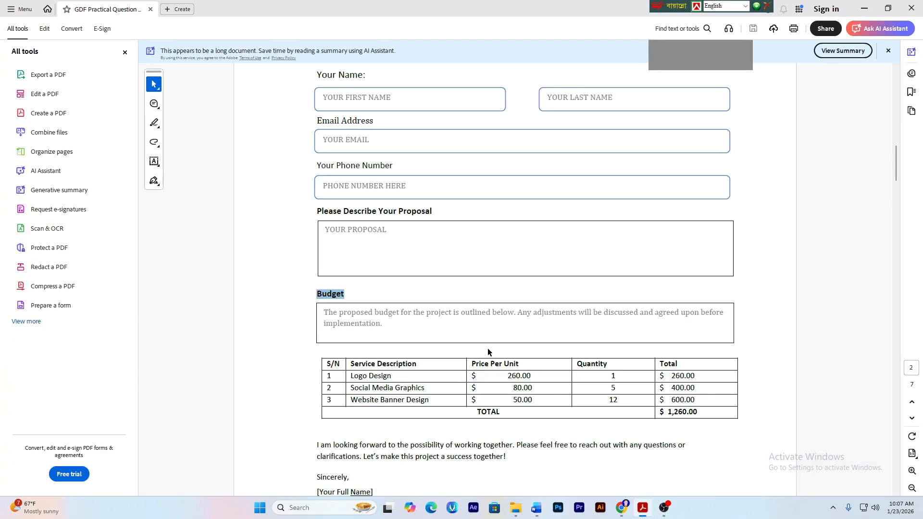
- Scroll up to item 8 to check the required Budget box size, then go back to Word
{"action": "scroll", "coordinate": [401, 288], "scroll_direction": "up", "scroll_amount": 18}
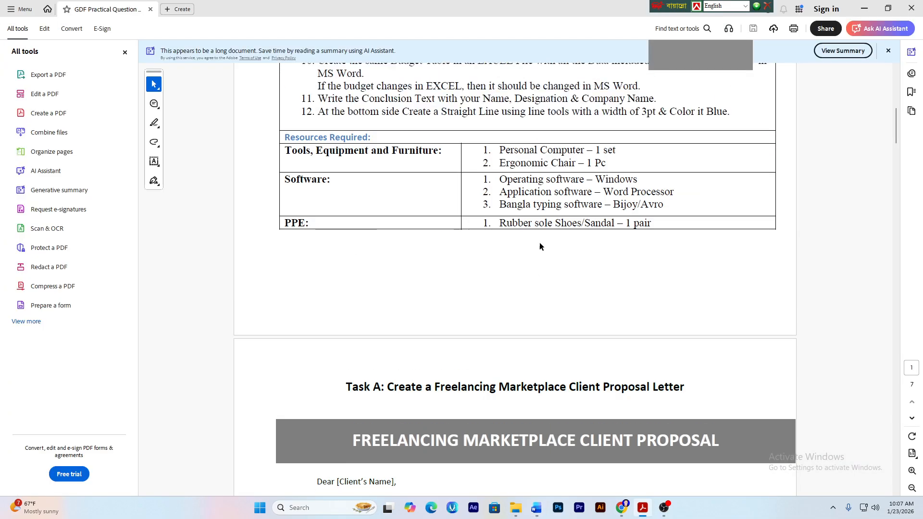
{"action": "scroll", "coordinate": [539, 219], "scroll_direction": "up", "scroll_amount": 2}
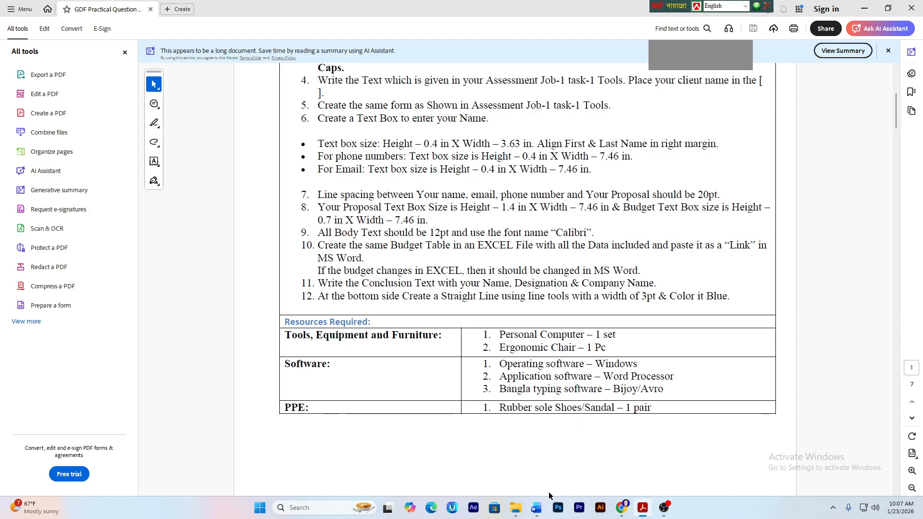
{"action": "left_click", "coordinate": [537, 509]}
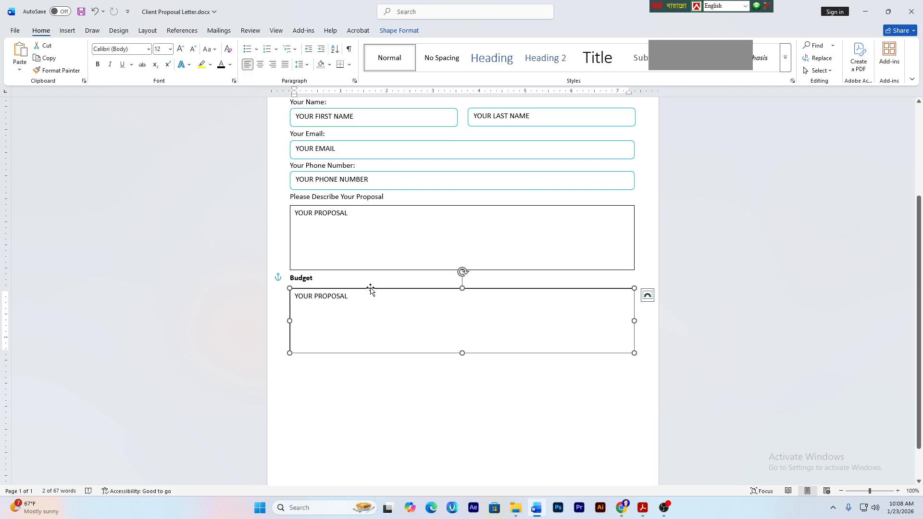
- Set the Budget box height to 0.7 inches
{"action": "left_click", "coordinate": [406, 30]}
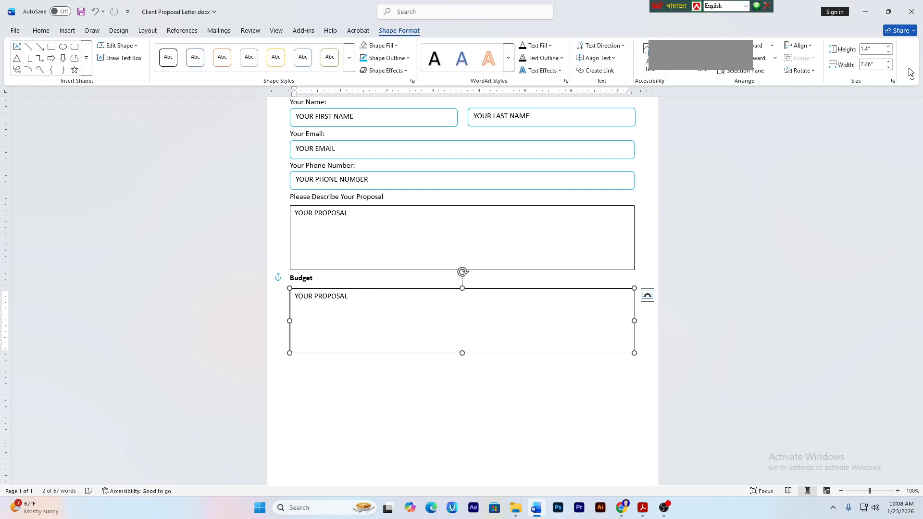
{"action": "left_click", "coordinate": [871, 51]}
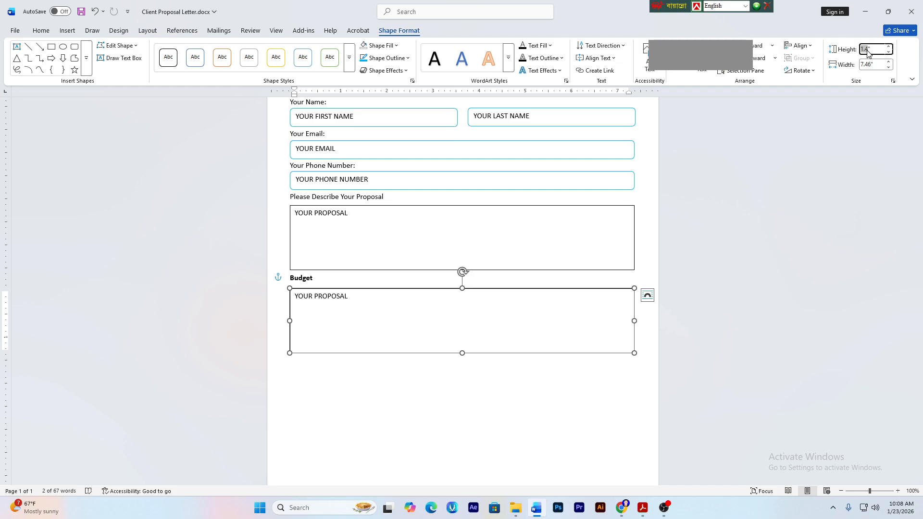
{"action": "type", "text": "0.7"}
{"action": "key", "text": "Return"}
- Delete the 'YOUR PROPOSAL' text from the Budget box
{"action": "left_click", "coordinate": [457, 410]}
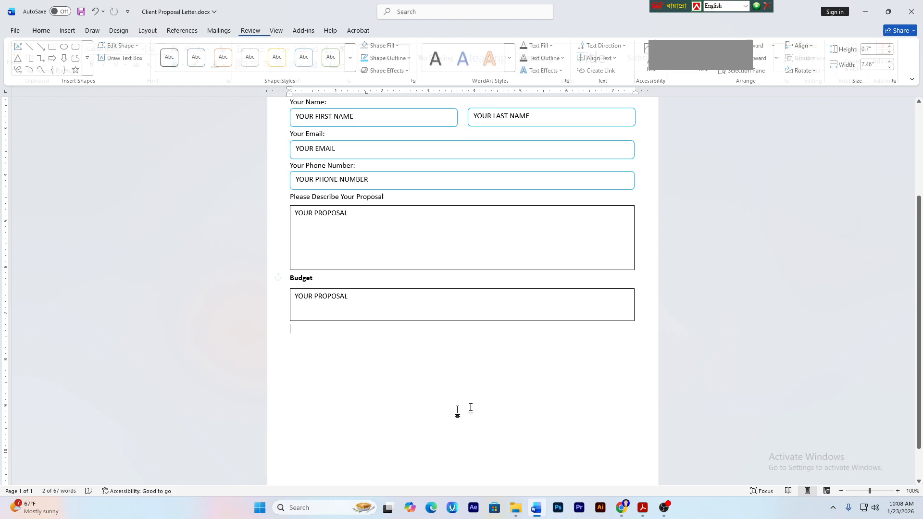
{"action": "triple_click", "coordinate": [321, 296]}
{"action": "key", "text": "BackSpace"}
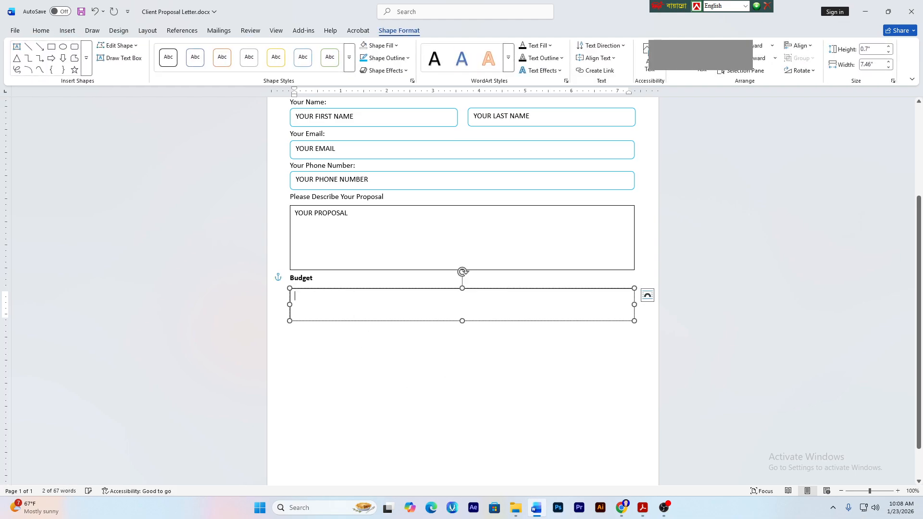
{"action": "left_click", "coordinate": [641, 510]}
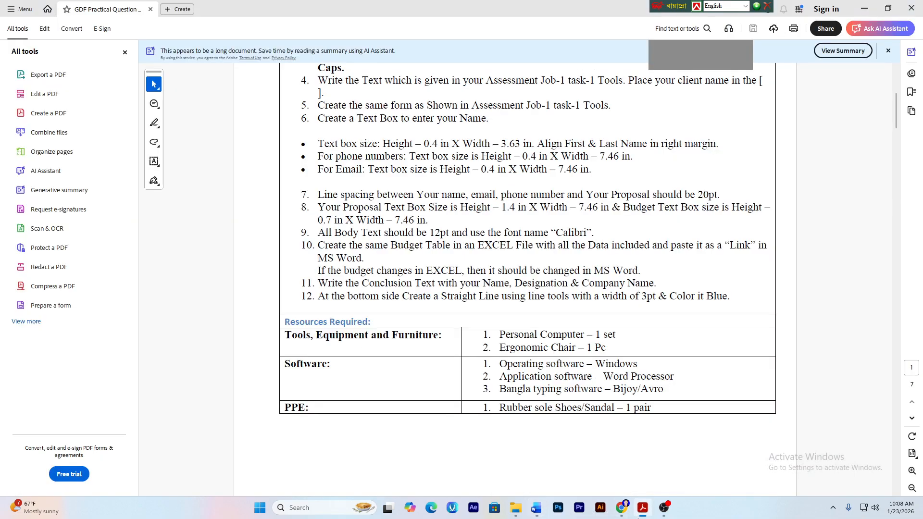
- Select and copy the sample's budget introduction paragraph, then go back to Word
{"action": "scroll", "coordinate": [453, 272], "scroll_direction": "up", "scroll_amount": 6}
{"action": "scroll", "coordinate": [453, 272], "scroll_direction": "down", "scroll_amount": 15}
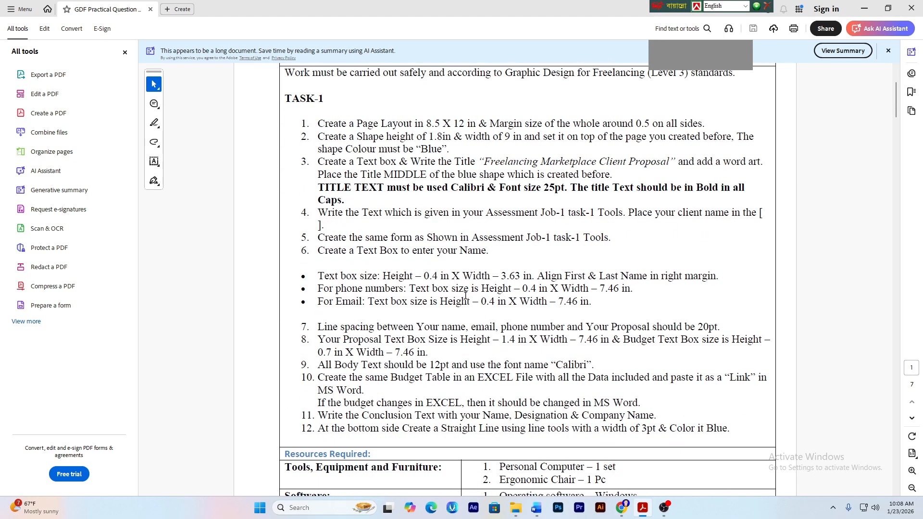
{"action": "scroll", "coordinate": [452, 329], "scroll_direction": "down", "scroll_amount": 3}
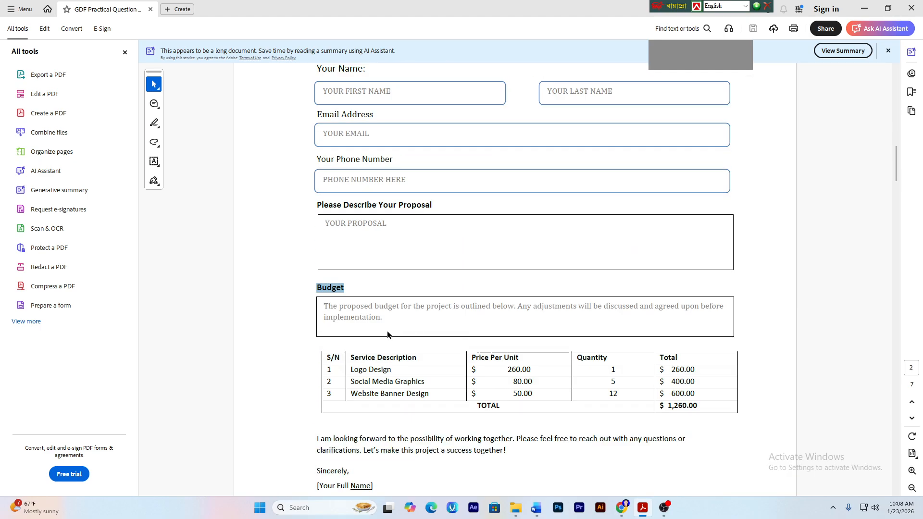
{"action": "left_click_drag", "start_coordinate": [323, 306], "coordinate": [381, 319]}
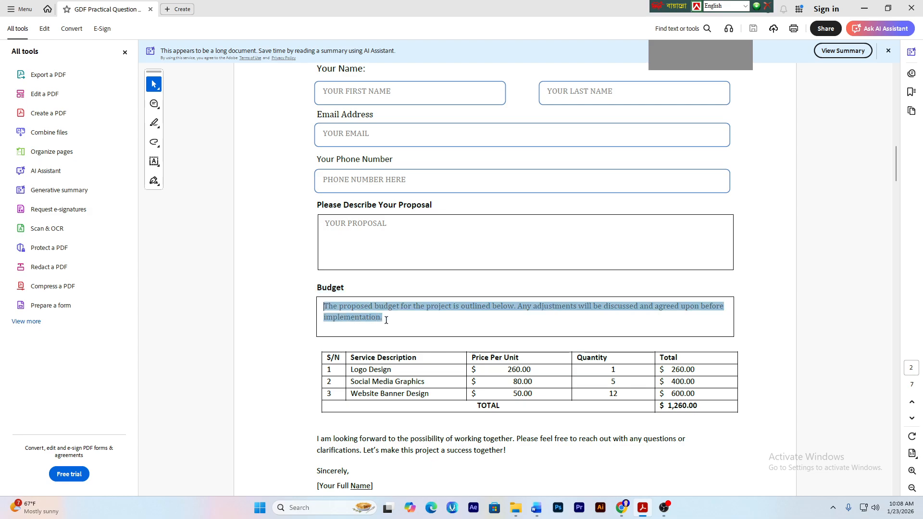
{"action": "key", "text": "alt+Tab"}
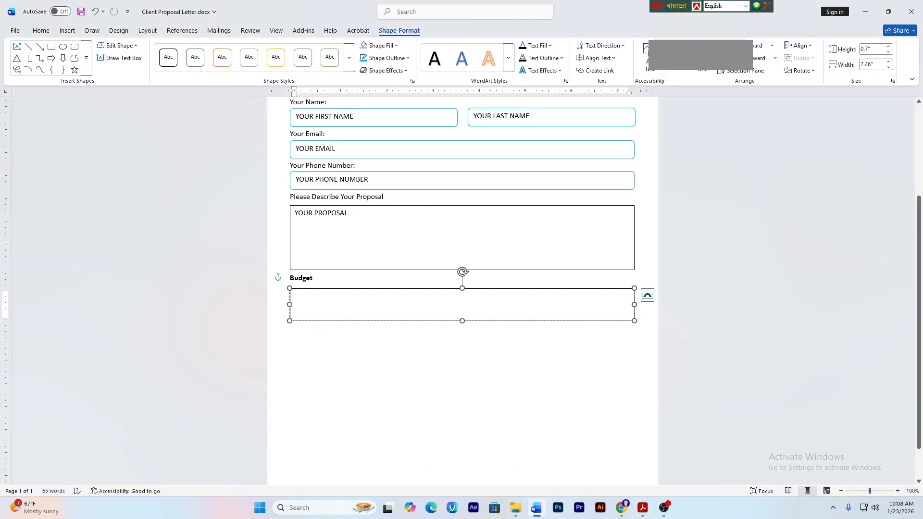
- Paste the budget paragraph into the Budget box and add the missing spaces after 'The' and 'budget'
{"action": "type", "text": "Theproposed budgetfor the project is outlined below. Any adjustments will be discussed and agreed upon before implementation."}
{"action": "left_click", "coordinate": [306, 296]}
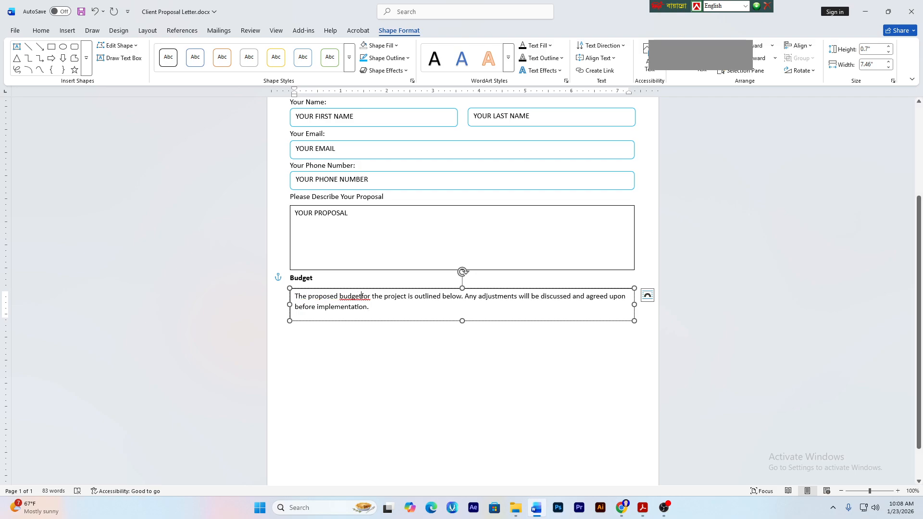
{"action": "left_click", "coordinate": [362, 296]}
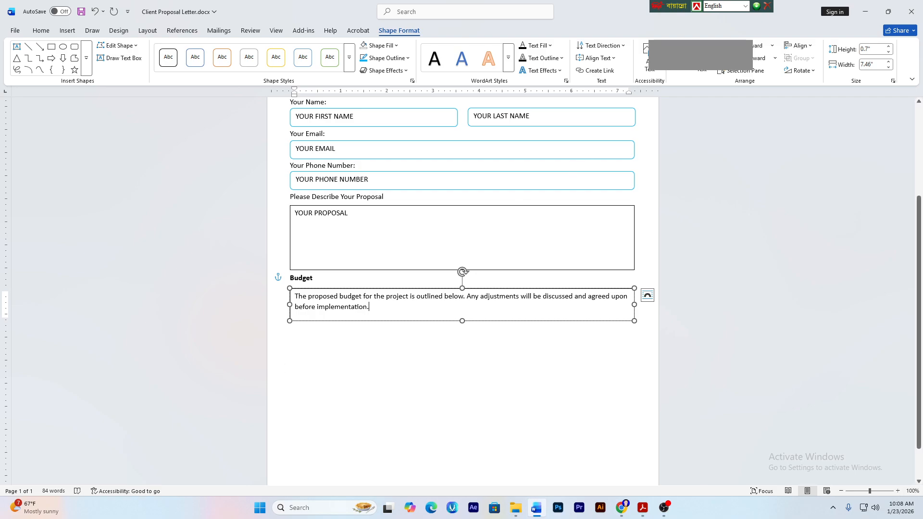
{"action": "left_click", "coordinate": [356, 326]}
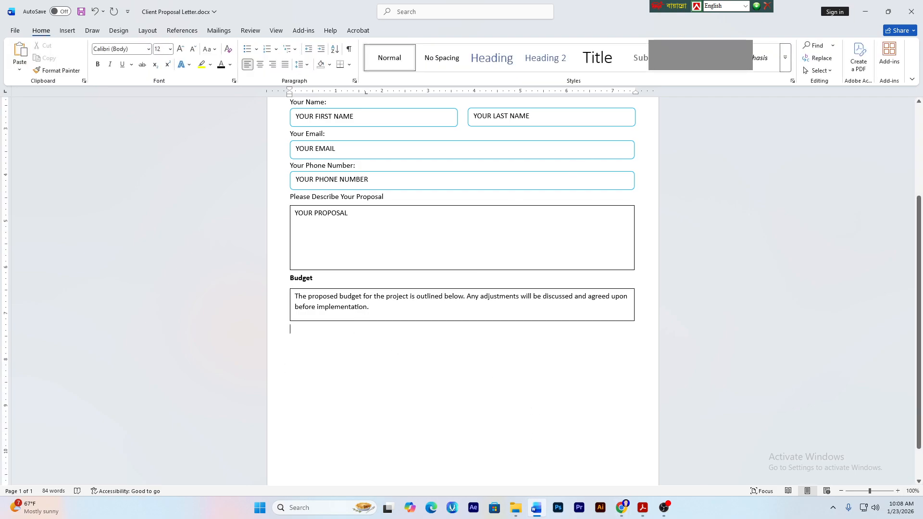
{"action": "scroll", "coordinate": [461, 241], "scroll_direction": "up", "scroll_amount": 2}
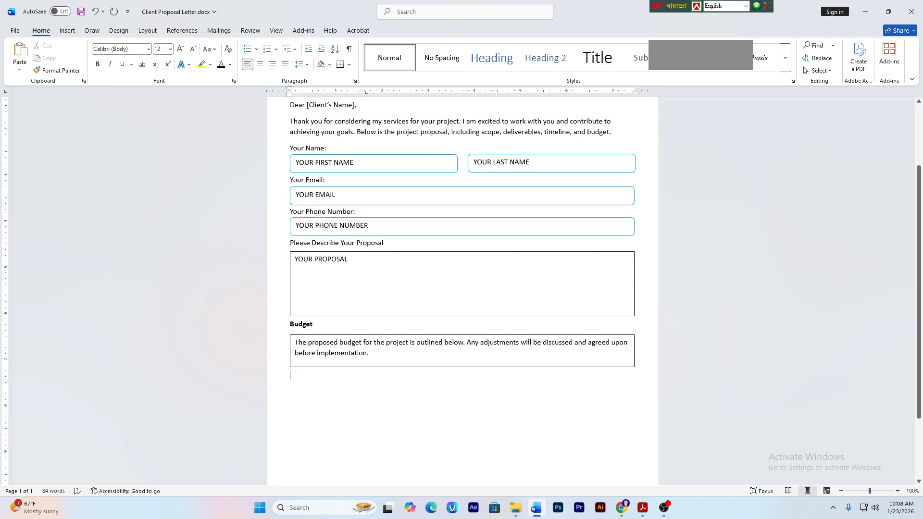
- Review the 12pt Calibri body-text requirement in the instructions, then glance at the Word letter
{"action": "left_click", "coordinate": [642, 508]}
{"action": "scroll", "coordinate": [391, 250], "scroll_direction": "up", "scroll_amount": 12}
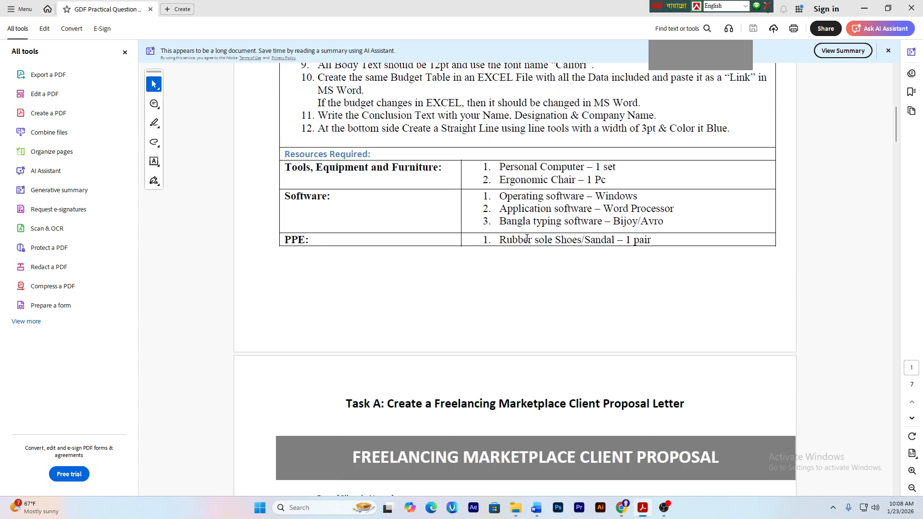
{"action": "scroll", "coordinate": [481, 241], "scroll_direction": "up", "scroll_amount": 2}
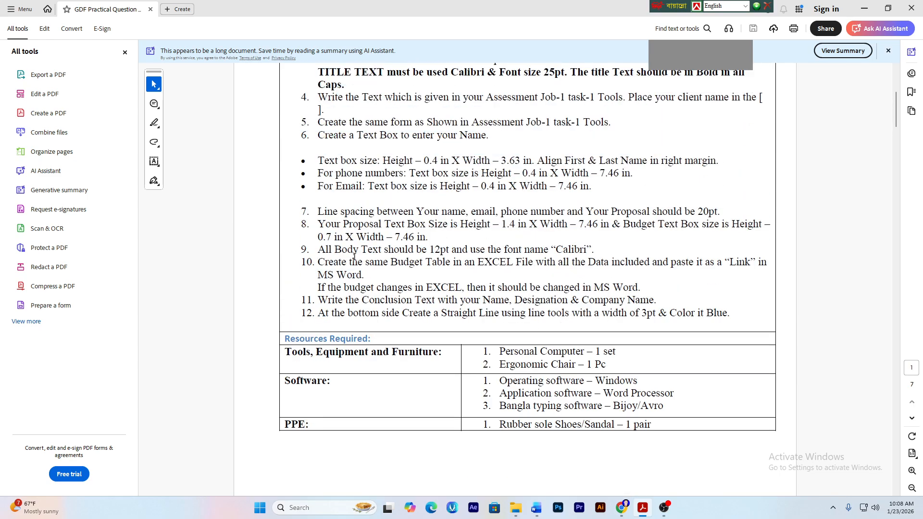
{"action": "left_click_drag", "start_coordinate": [402, 237], "coordinate": [469, 250]}
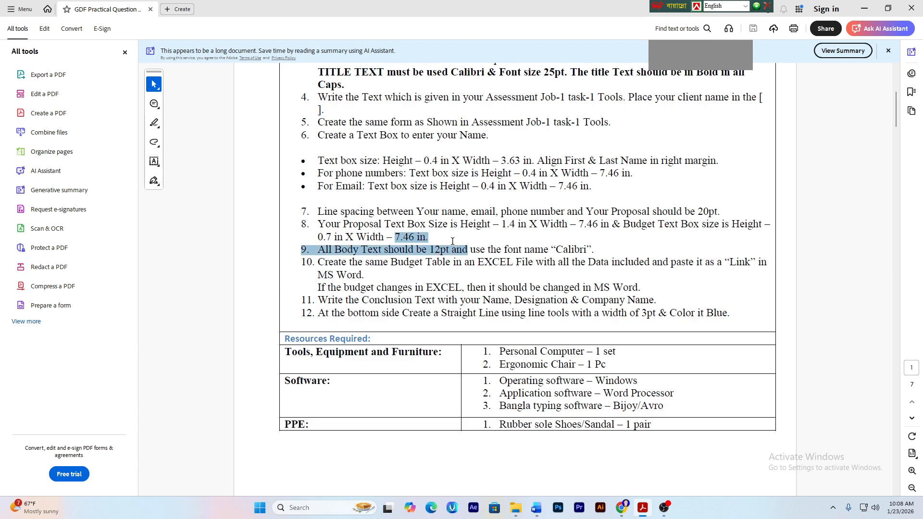
{"action": "left_click", "coordinate": [431, 262]}
{"action": "left_click_drag", "start_coordinate": [555, 251], "coordinate": [582, 251]}
{"action": "left_click", "coordinate": [570, 252]}
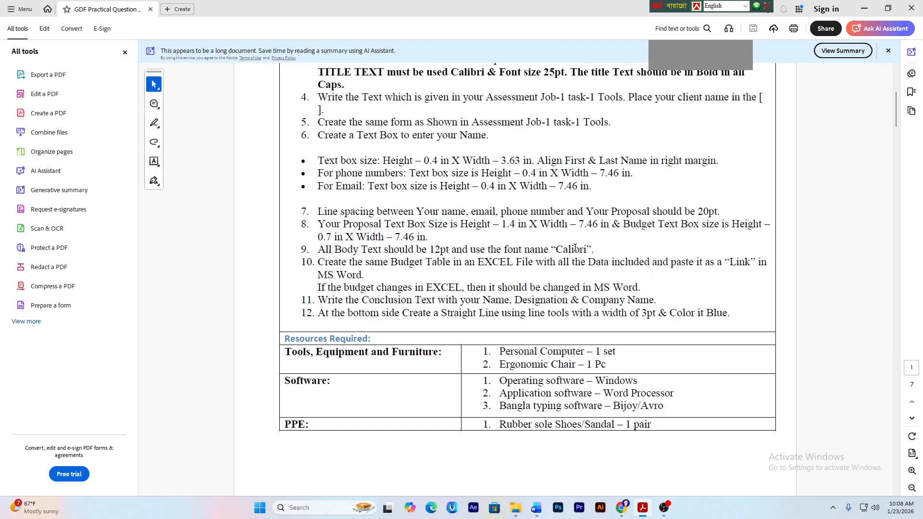
{"action": "left_click", "coordinate": [536, 507]}
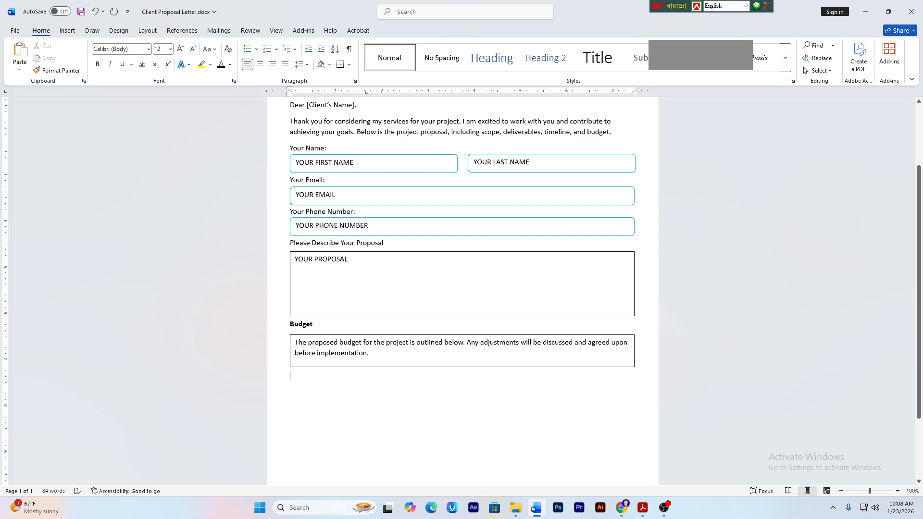
- Return to the instructions and highlight the word EXCEL in item 10
{"action": "left_click", "coordinate": [642, 507]}
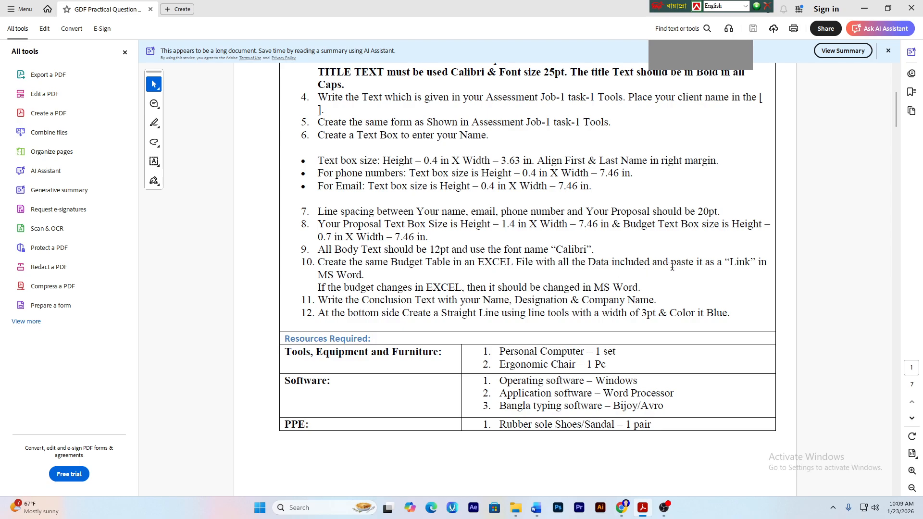
{"action": "right_click", "coordinate": [744, 265]}
{"action": "left_click", "coordinate": [745, 265]}
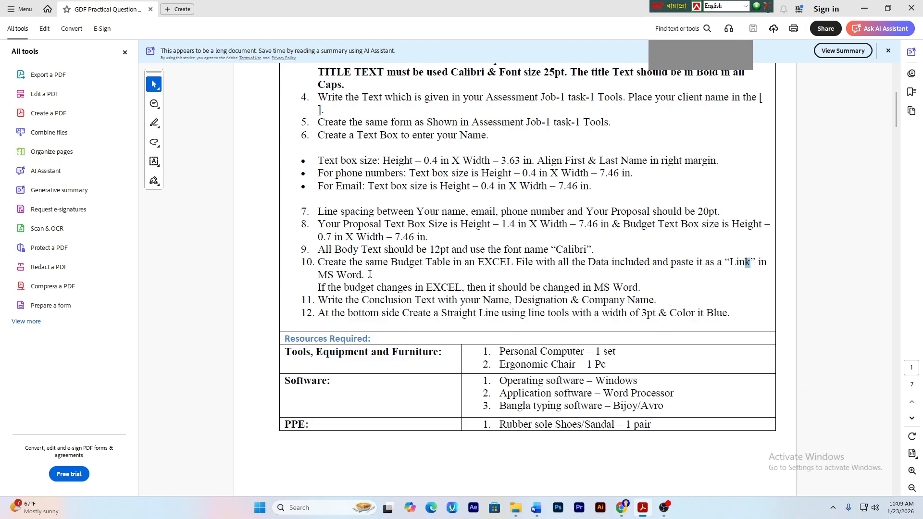
{"action": "right_click", "coordinate": [431, 267]}
{"action": "left_click", "coordinate": [435, 265]}
{"action": "left_click_drag", "start_coordinate": [423, 287], "coordinate": [462, 286]}
{"action": "right_click", "coordinate": [452, 287]}
{"action": "left_click", "coordinate": [376, 288]}
- Highlight item 10's EXCEL, Link and budget-change wording, then bring up the Job-1 folder
{"action": "left_click", "coordinate": [579, 287]}
{"action": "left_click_drag", "start_coordinate": [317, 287], "coordinate": [376, 288]}
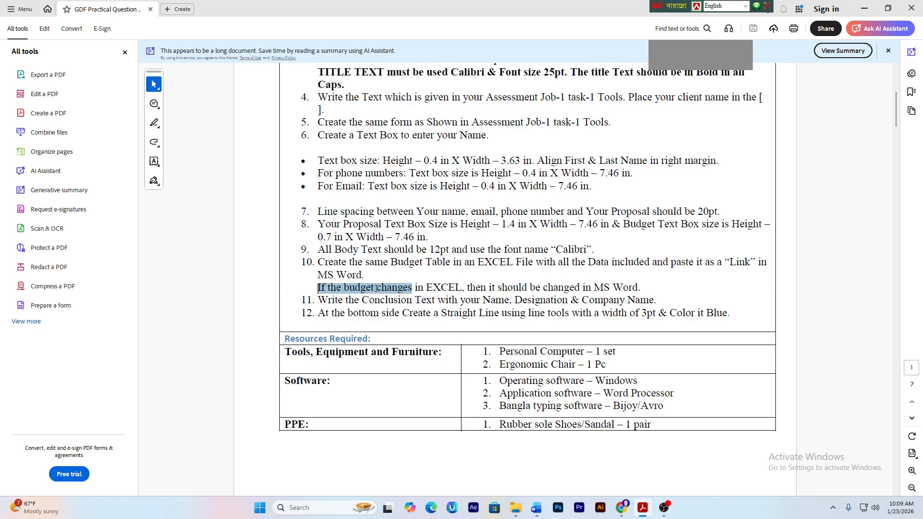
{"action": "right_click", "coordinate": [376, 289]}
{"action": "left_click", "coordinate": [428, 261]}
{"action": "left_click_drag", "start_coordinate": [477, 262], "coordinate": [516, 262]}
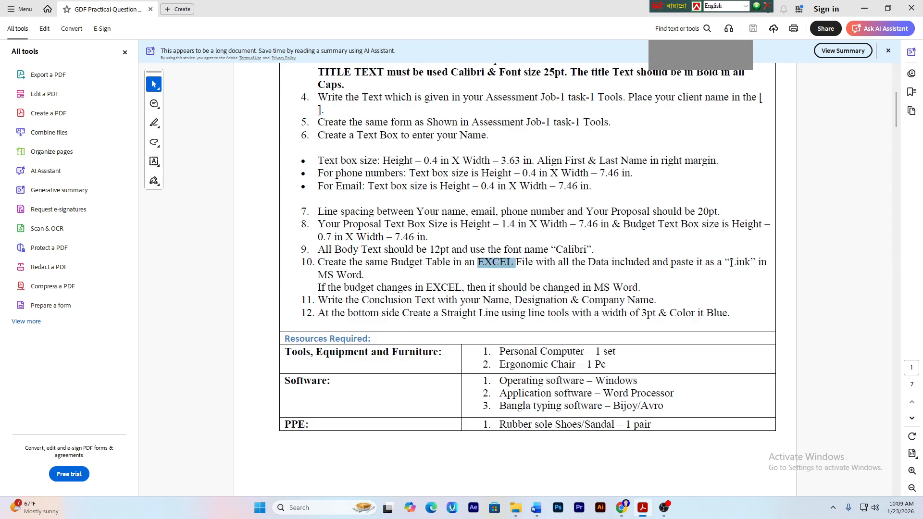
{"action": "left_click_drag", "start_coordinate": [725, 261], "coordinate": [767, 267]}
{"action": "left_click", "coordinate": [460, 301]}
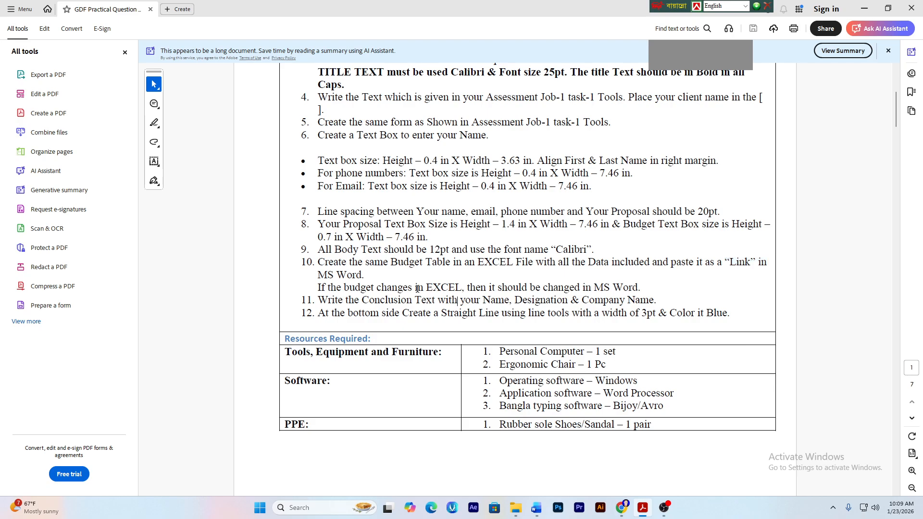
{"action": "left_click_drag", "start_coordinate": [426, 288], "coordinate": [527, 288]}
{"action": "left_click", "coordinate": [490, 300]}
{"action": "left_click", "coordinate": [477, 257]}
- Create a new Microsoft Excel Worksheet in the Job-1 folder
{"action": "mouse_move", "coordinate": [515, 507]}
{"action": "left_click", "coordinate": [555, 455]}
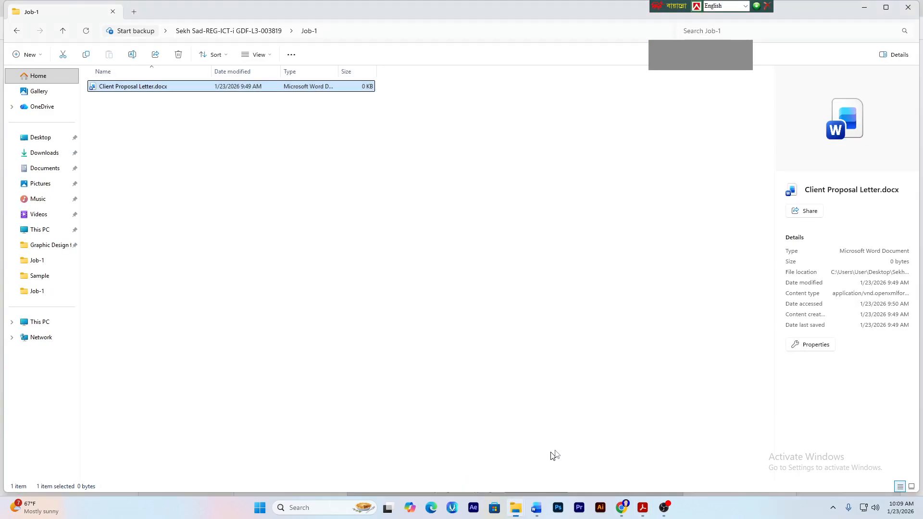
{"action": "left_click", "coordinate": [161, 102]}
{"action": "right_click", "coordinate": [251, 132]}
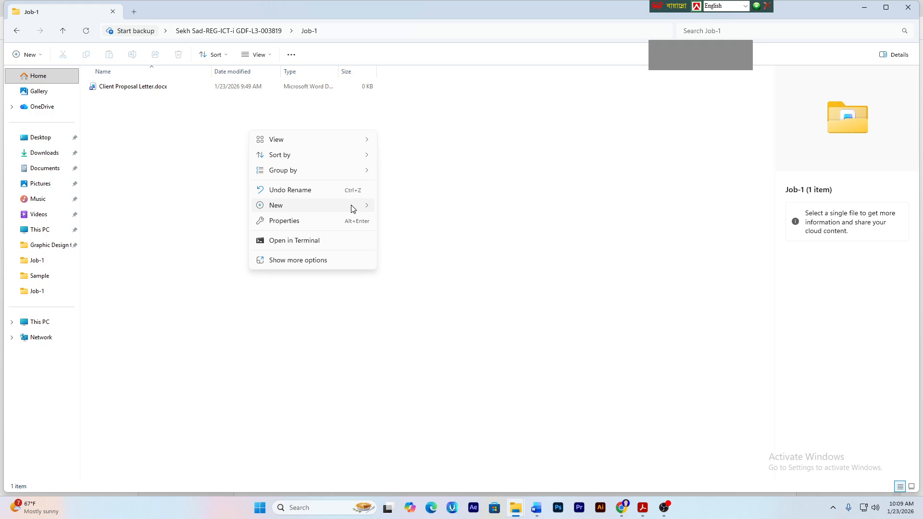
{"action": "mouse_move", "coordinate": [352, 205]}
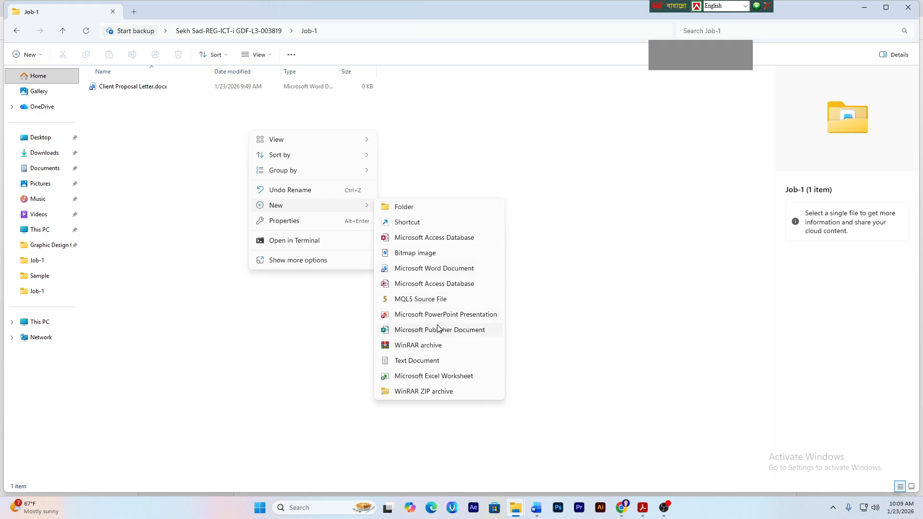
{"action": "left_click", "coordinate": [416, 378]}
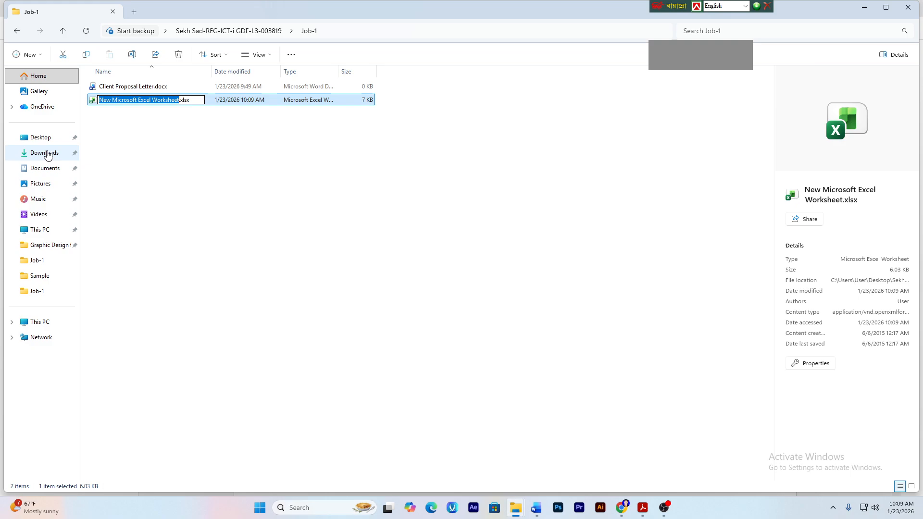
- Name the workbook 'Client Proposal Price.xlsx' and open it in Excel
{"action": "key", "text": "BackSpace"}
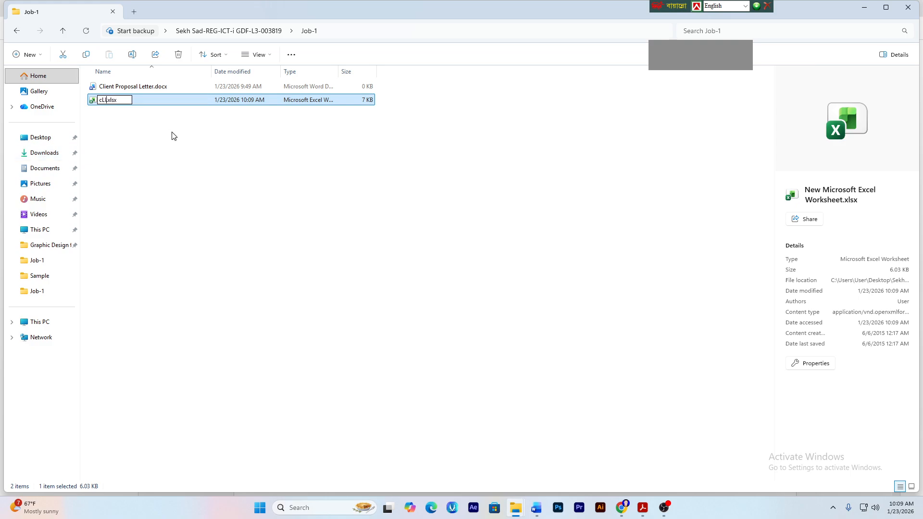
{"action": "type", "text": "Client"}
{"action": "type", "text": "Propasoal"}
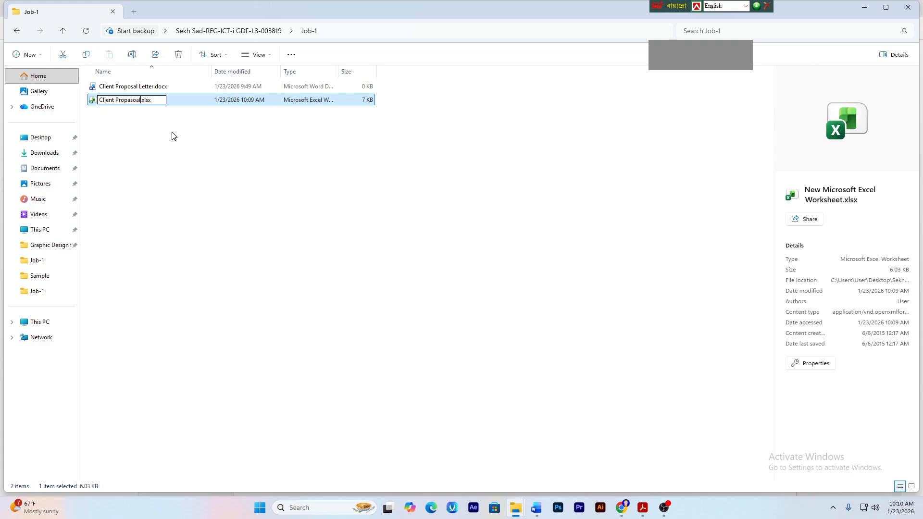
{"action": "key", "text": "BackSpace"}
{"action": "key", "text": "BackSpace"}
{"action": "key", "text": "BackSpace"}
{"action": "type", "text": "osal Price"}
{"action": "key", "text": "Return"}
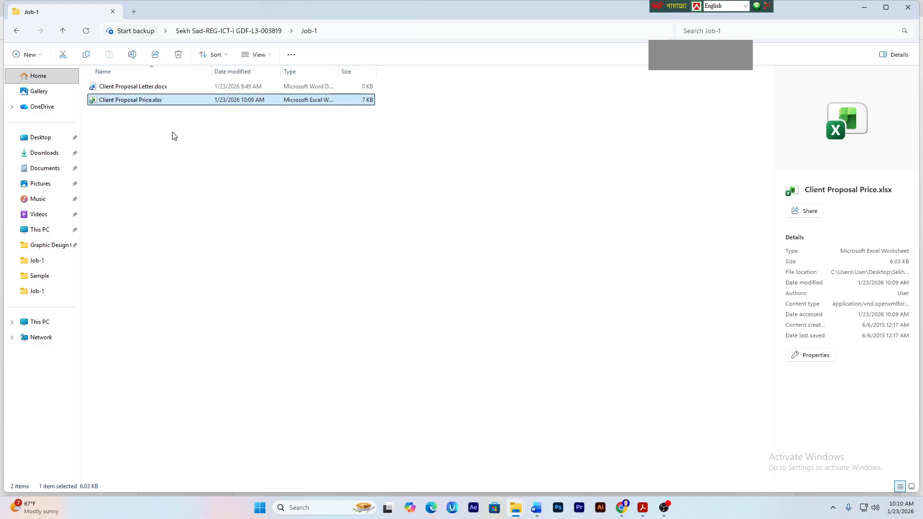
{"action": "left_click", "coordinate": [174, 136]}
{"action": "double_click", "coordinate": [148, 101]}
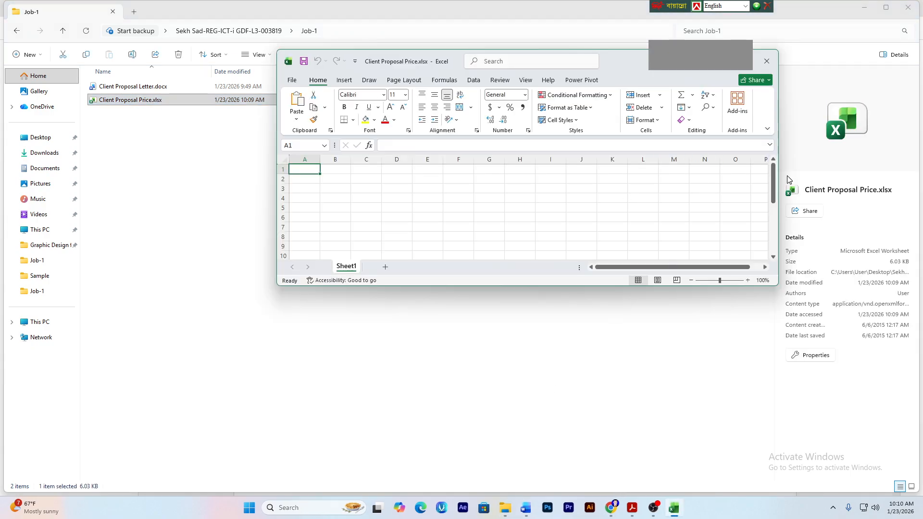
- Maximize the Excel window and select cell A1
{"action": "left_click", "coordinate": [744, 61]}
{"action": "left_click", "coordinate": [193, 174]}
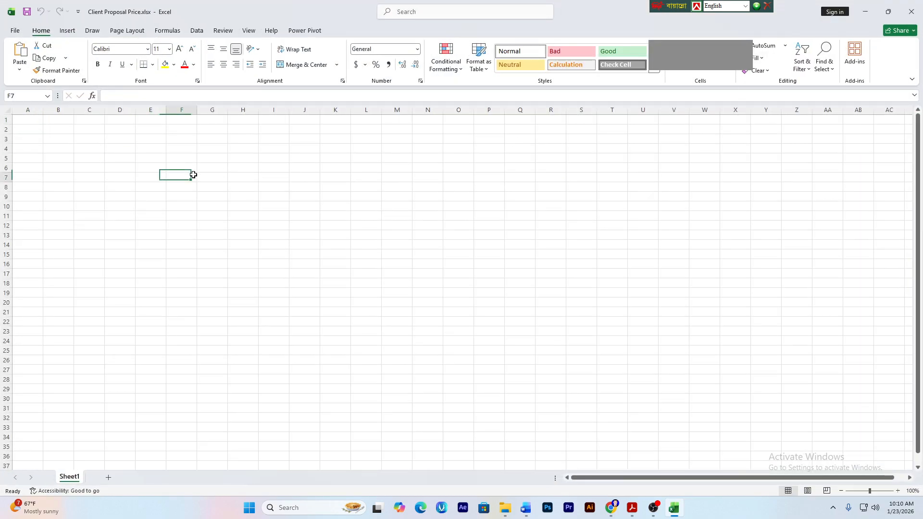
{"action": "left_click", "coordinate": [94, 137]}
{"action": "left_click", "coordinate": [27, 122]}
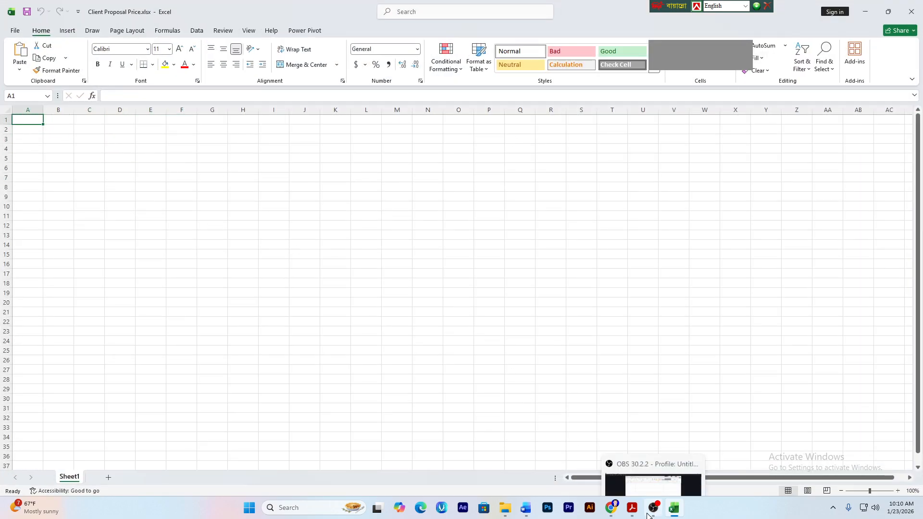
- Select the budget table's headings and first rows in the Acrobat PDF
{"action": "left_click", "coordinate": [632, 507]}
{"action": "scroll", "coordinate": [526, 273], "scroll_direction": "down", "scroll_amount": 10}
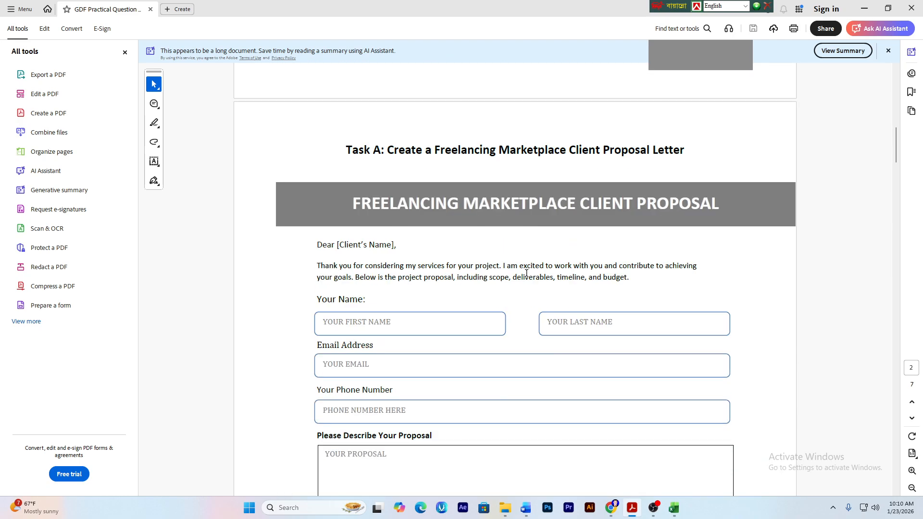
{"action": "scroll", "coordinate": [526, 273], "scroll_direction": "down", "scroll_amount": 8}
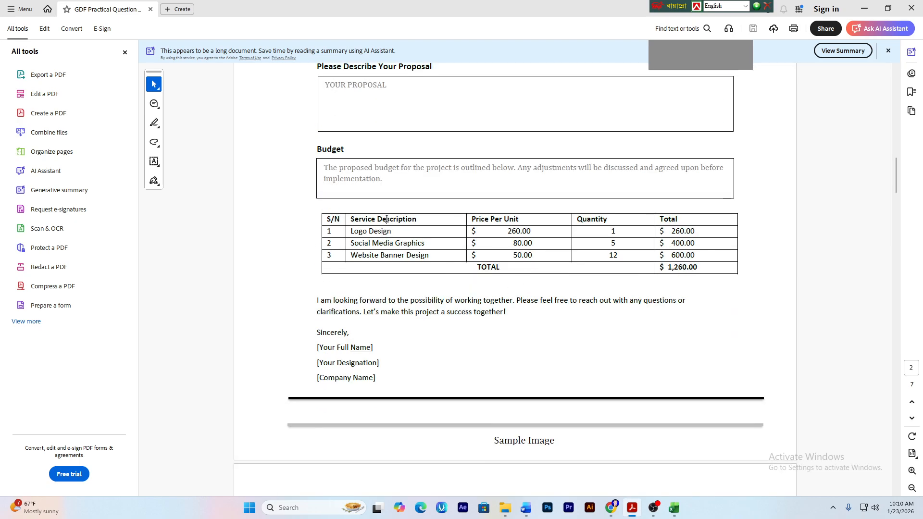
{"action": "left_click_drag", "start_coordinate": [326, 219], "coordinate": [704, 272]}
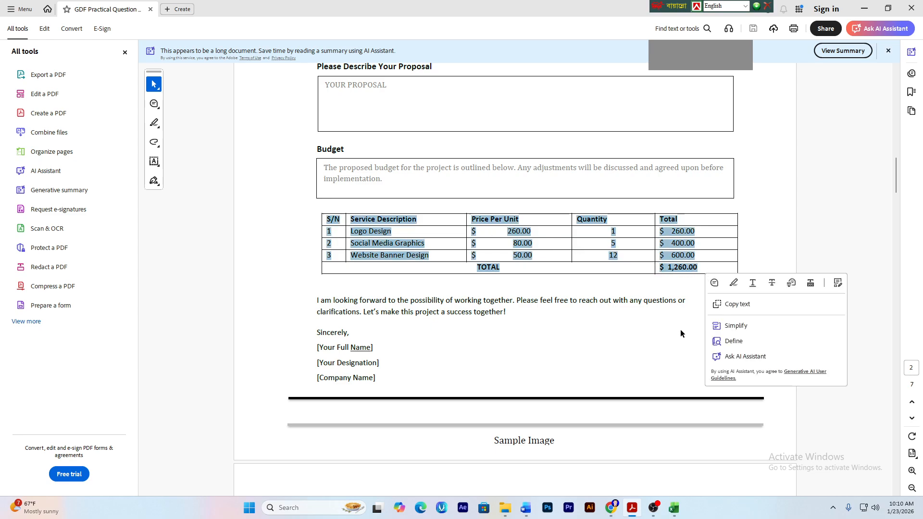
- Paste the copied table text into A1, then undo that paste
{"action": "left_click", "coordinate": [121, 182]}
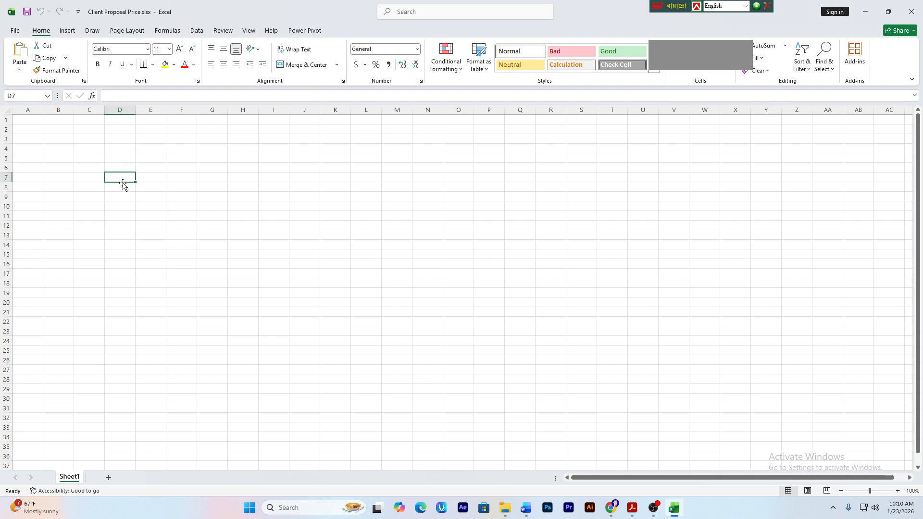
{"action": "left_click", "coordinate": [36, 120]}
{"action": "key", "text": "ctrl+v"}
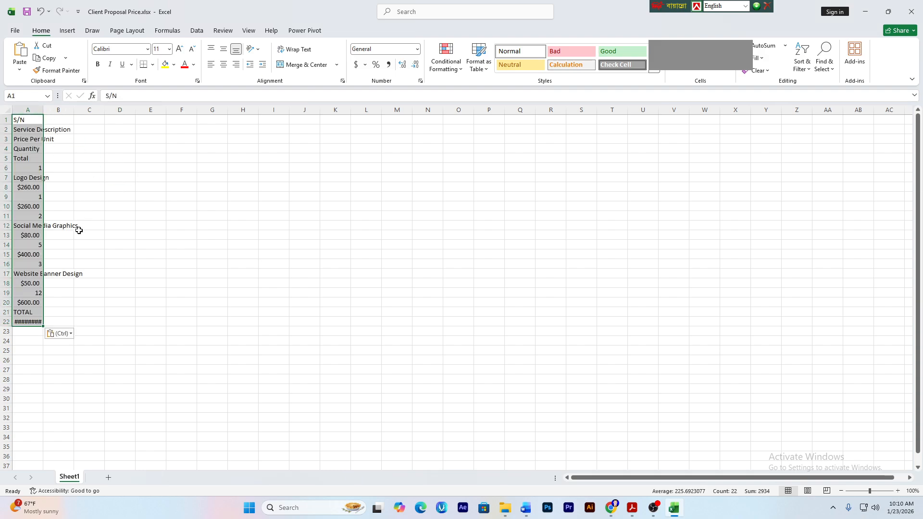
{"action": "left_click", "coordinate": [119, 245]}
{"action": "key", "text": "ctrl+z"}
- Paste the budget table into B14:I20, accepting the size-mismatch warning
{"action": "left_click", "coordinate": [93, 232]}
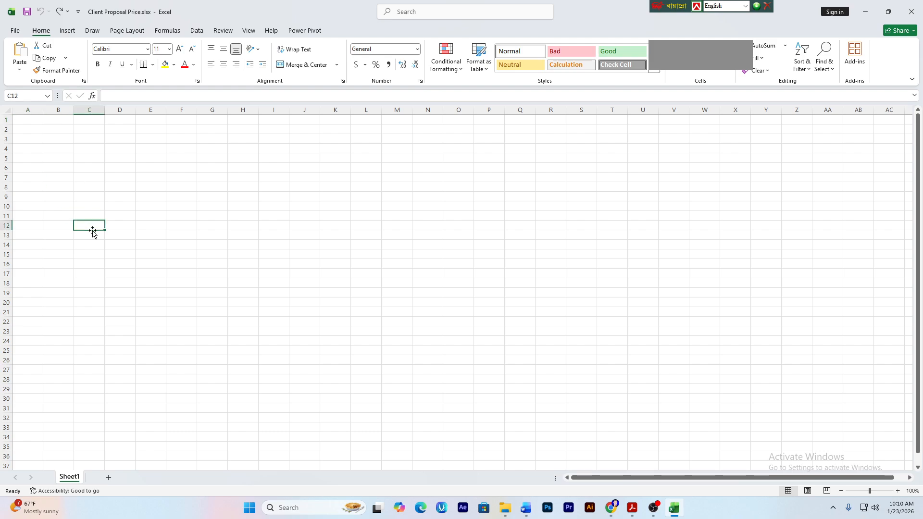
{"action": "left_click_drag", "start_coordinate": [57, 245], "coordinate": [284, 304]}
{"action": "key", "text": "ctrl+v"}
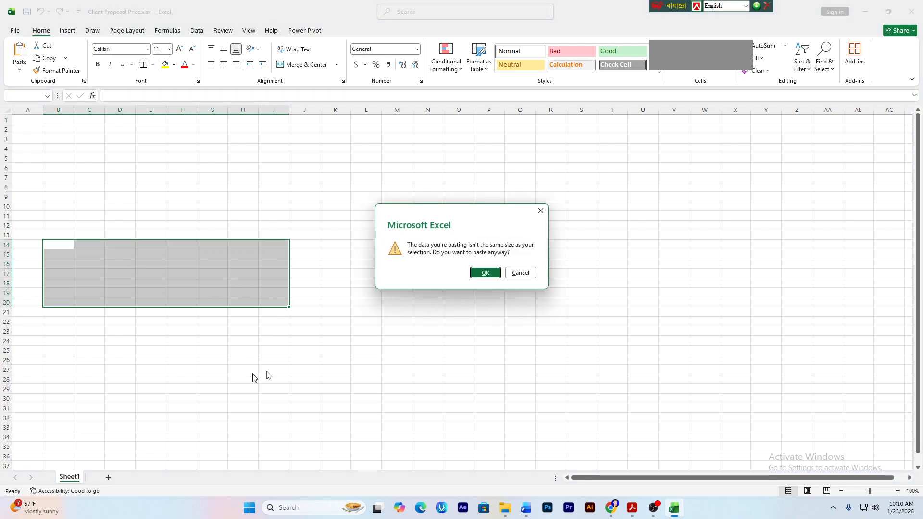
{"action": "left_click", "coordinate": [486, 273]}
{"action": "left_click", "coordinate": [272, 321]}
- Check the pasted Service Description, Price Per Unit, Total and Logo Design cells in column B
{"action": "left_click", "coordinate": [60, 265]}
{"action": "left_click", "coordinate": [62, 302]}
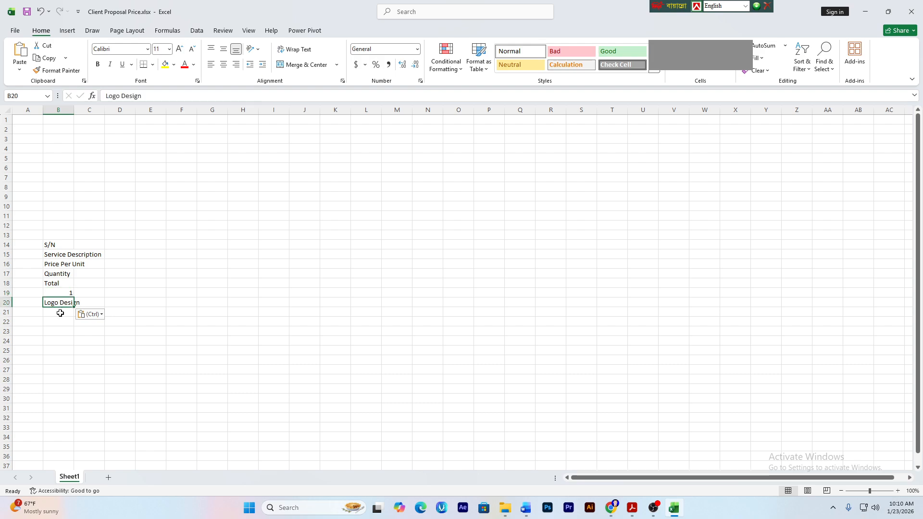
{"action": "left_click", "coordinate": [59, 321]}
{"action": "left_click", "coordinate": [60, 302]}
{"action": "left_click", "coordinate": [89, 350]}
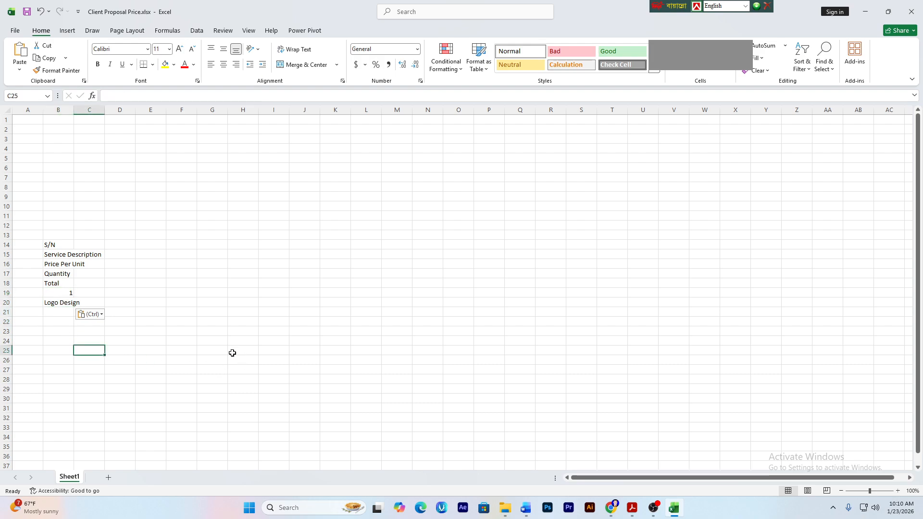
{"action": "left_click", "coordinate": [62, 254]}
{"action": "left_click", "coordinate": [60, 283]}
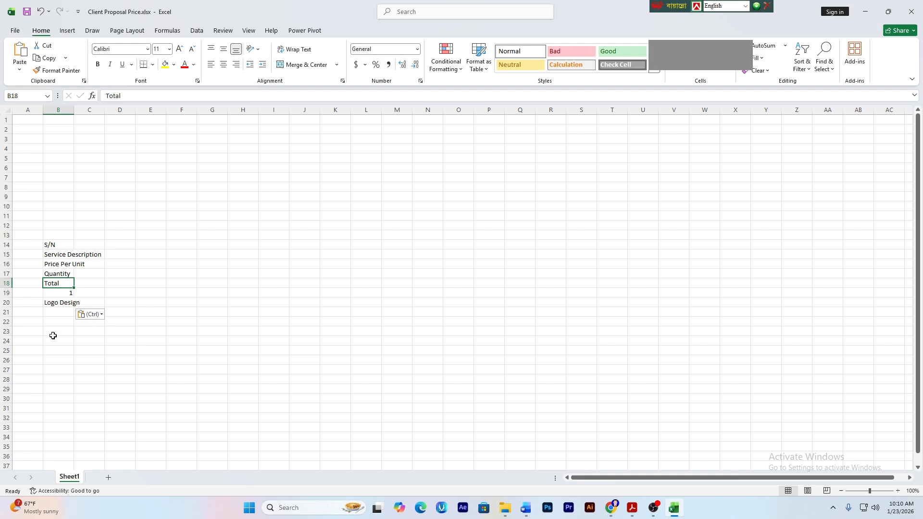
{"action": "left_click", "coordinate": [57, 340]}
{"action": "left_click", "coordinate": [58, 242]}
{"action": "left_click", "coordinate": [39, 138]}
{"action": "left_click", "coordinate": [31, 120]}
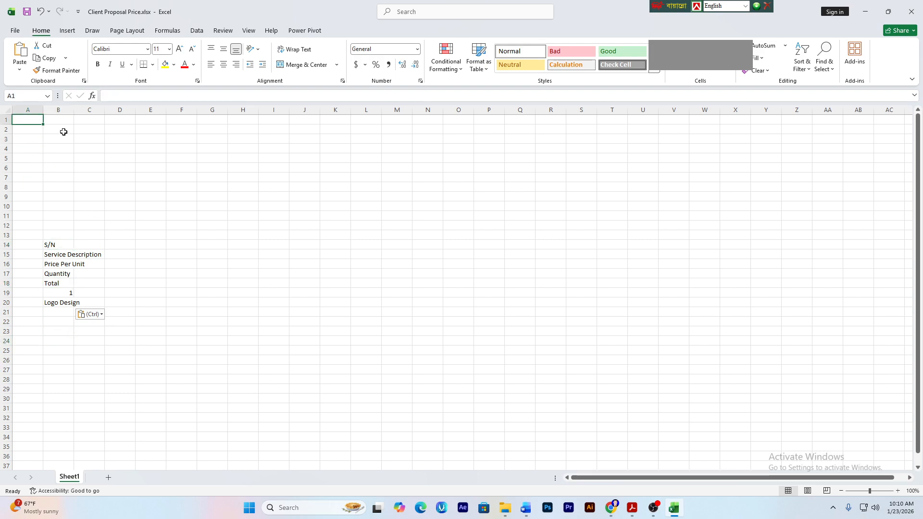
- Enter headers S/N, Service description, Price per Unit, Quantity and Total across A1:E1
{"action": "type", "text": "S/N"}
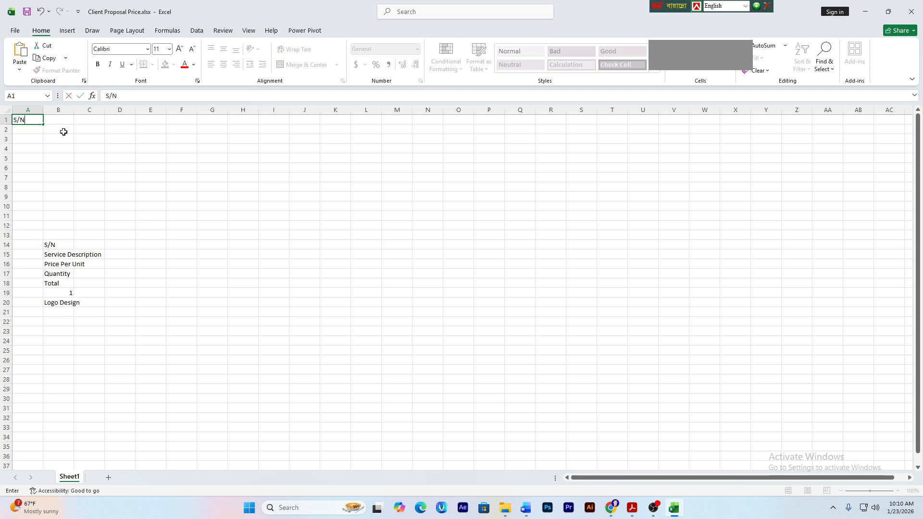
{"action": "key", "text": "Tab"}
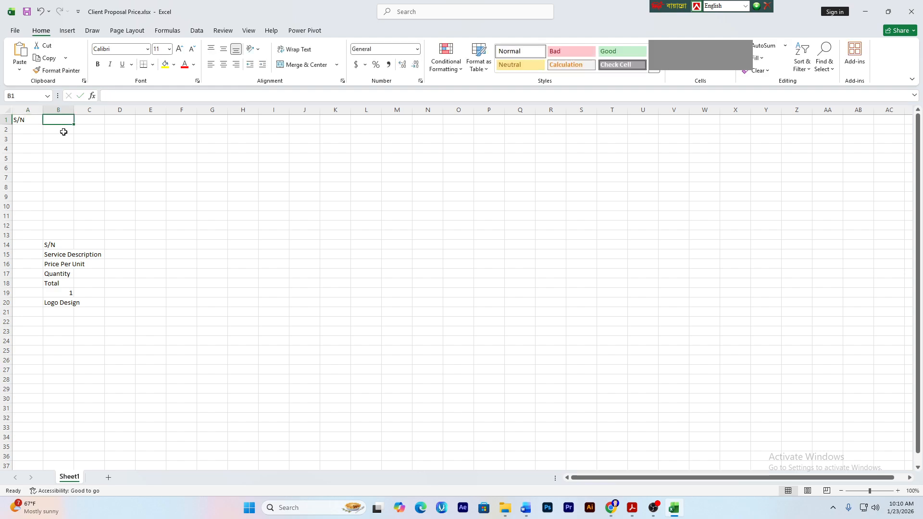
{"action": "type", "text": "Servi"}
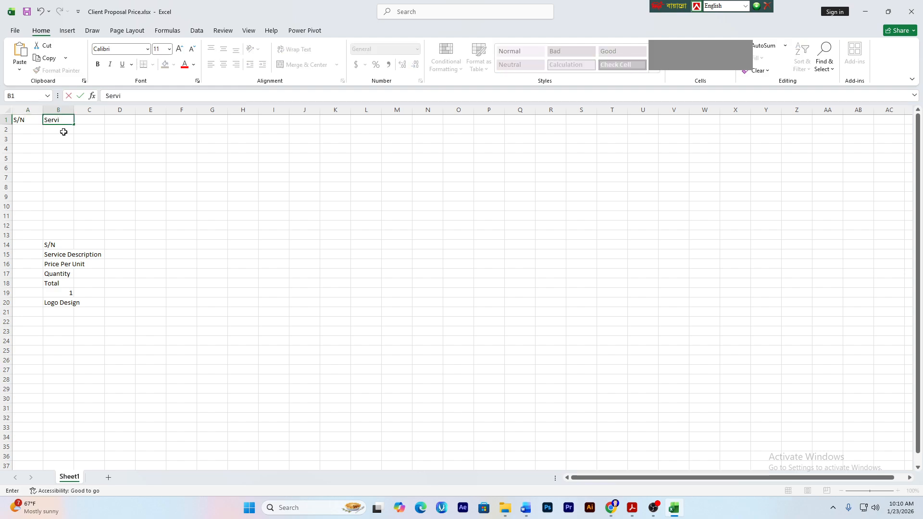
{"action": "type", "text": "ce description"}
{"action": "key", "text": "Tab"}
{"action": "type", "text": "Pr"}
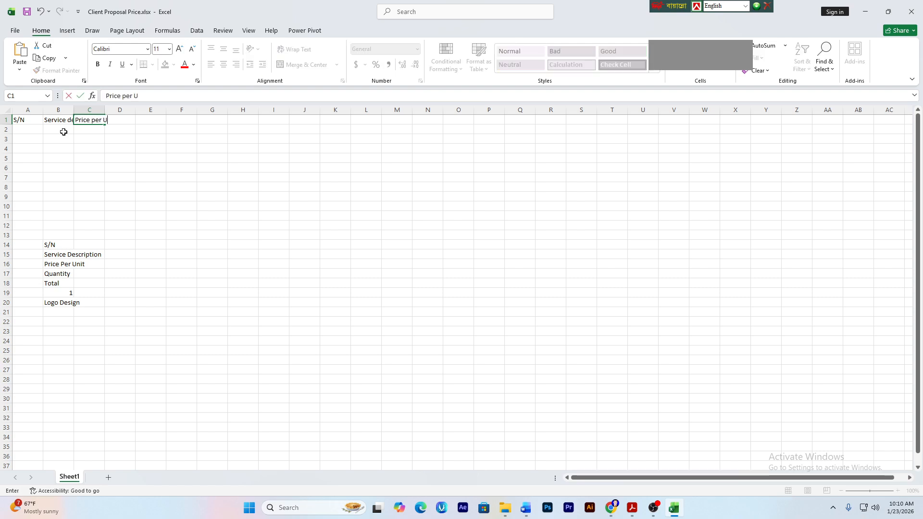
{"action": "key", "text": "Tab"}
{"action": "type", "text": "C"}
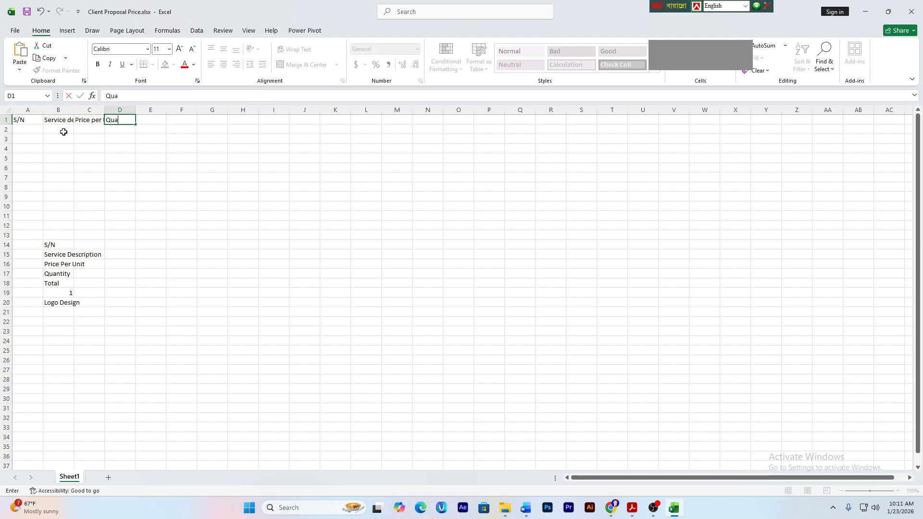
{"action": "type", "text": "uantiy"}
{"action": "key", "text": "Tab"}
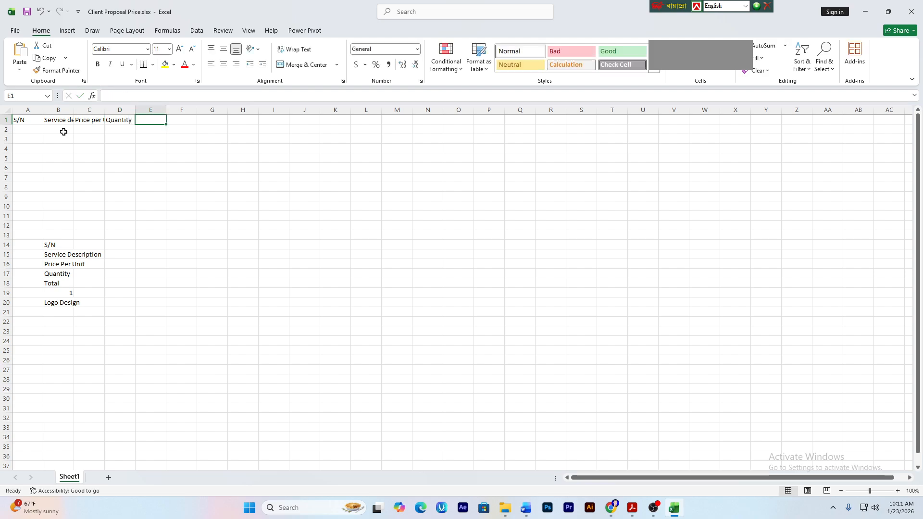
{"action": "type", "text": "Total"}
{"action": "key", "text": "Tab"}
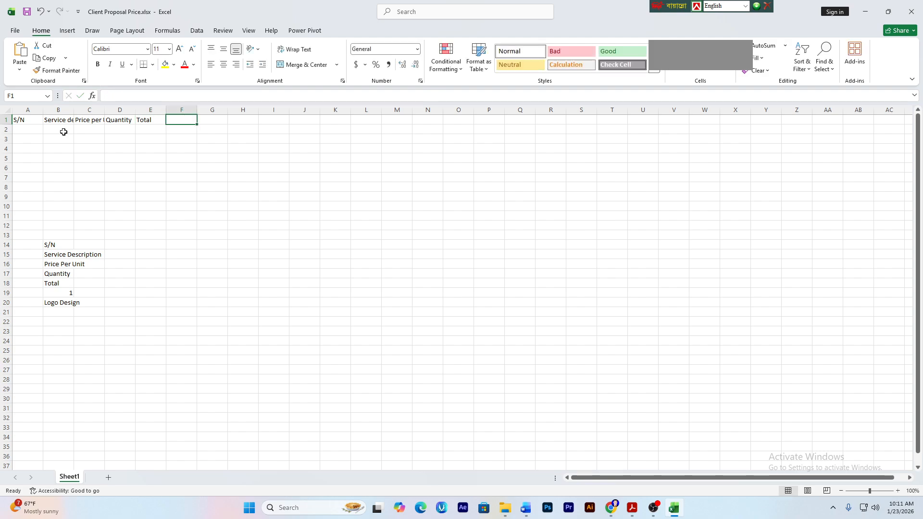
- AutoFit columns A, B, C and E to their headers
{"action": "left_click", "coordinate": [114, 242]}
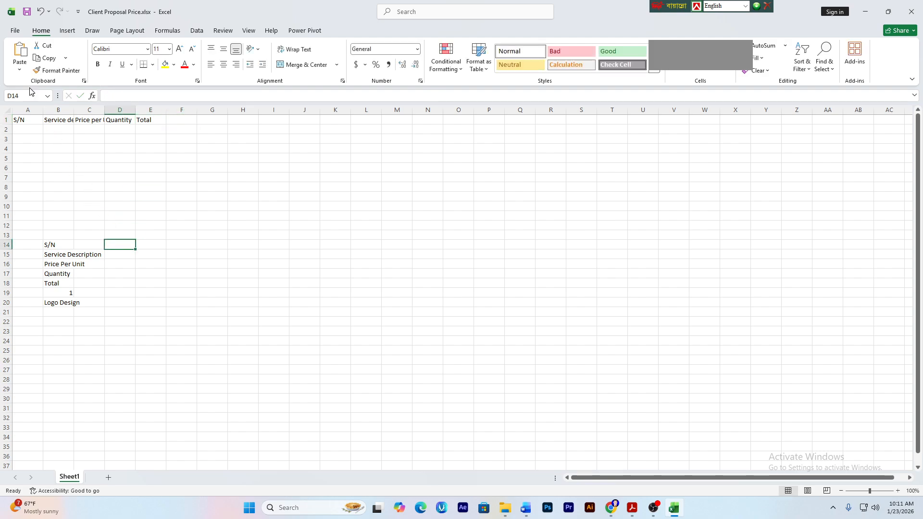
{"action": "double_click", "coordinate": [44, 110]}
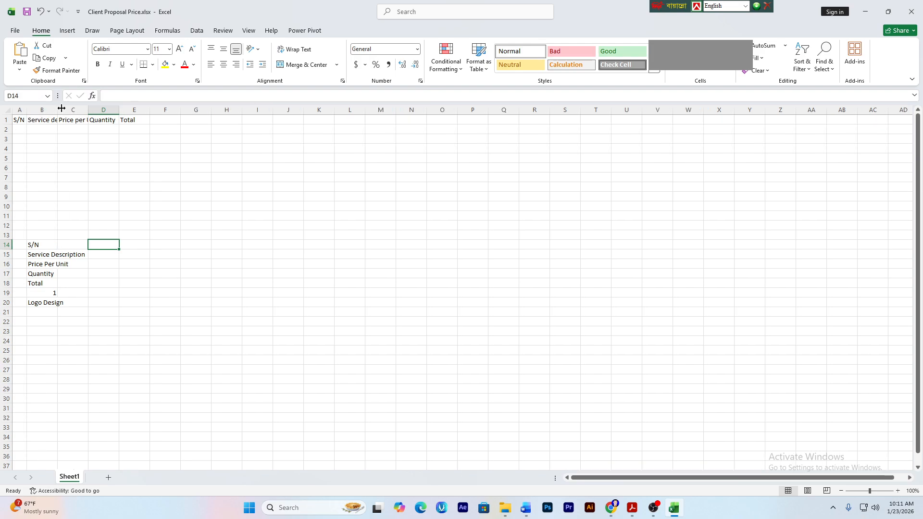
{"action": "double_click", "coordinate": [58, 109]}
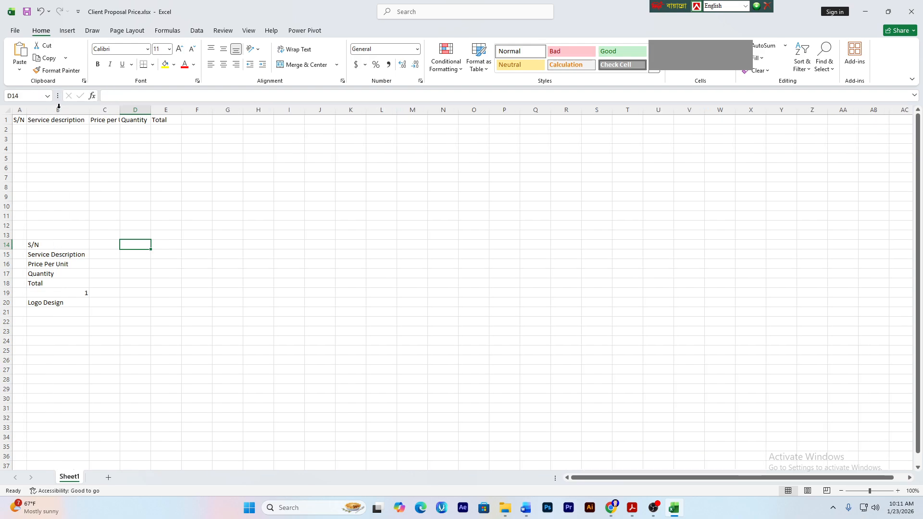
{"action": "double_click", "coordinate": [117, 110]}
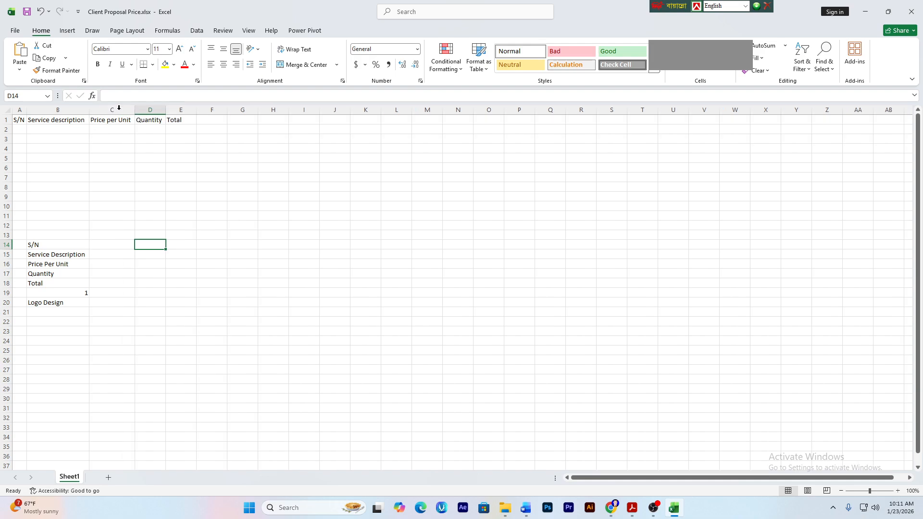
{"action": "left_click", "coordinate": [164, 110]}
{"action": "double_click", "coordinate": [195, 108]}
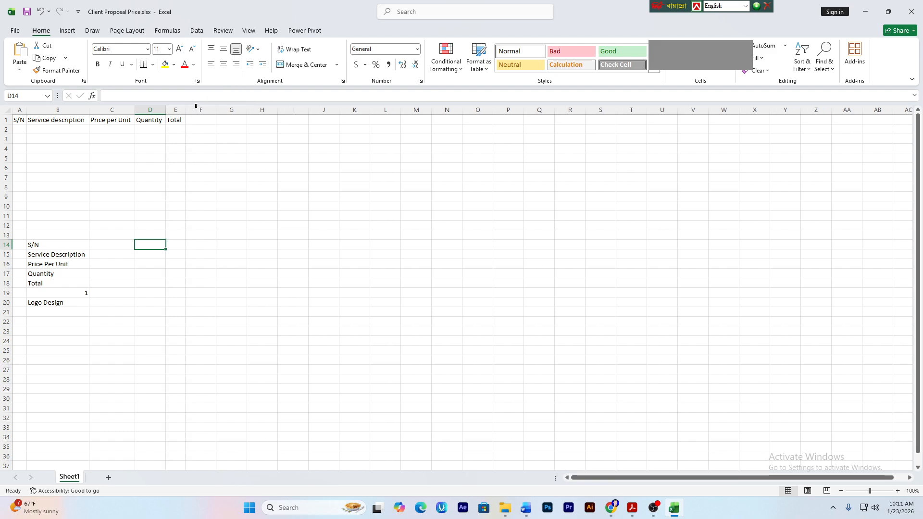
{"action": "left_click", "coordinate": [176, 159]}
- Set the header row to font size 12 and AutoFit the header column widths
{"action": "left_click_drag", "start_coordinate": [26, 120], "coordinate": [180, 120]}
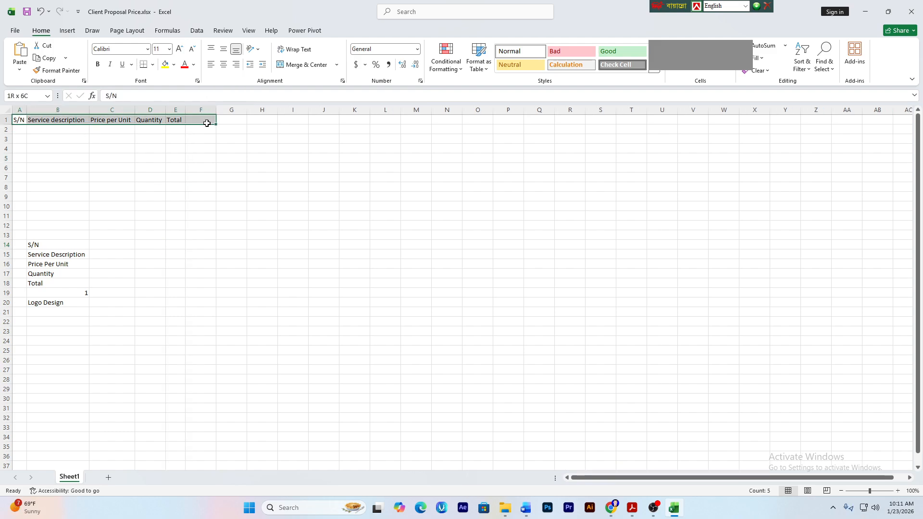
{"action": "left_click", "coordinate": [158, 49]}
{"action": "type", "text": "12"}
{"action": "key", "text": "Return"}
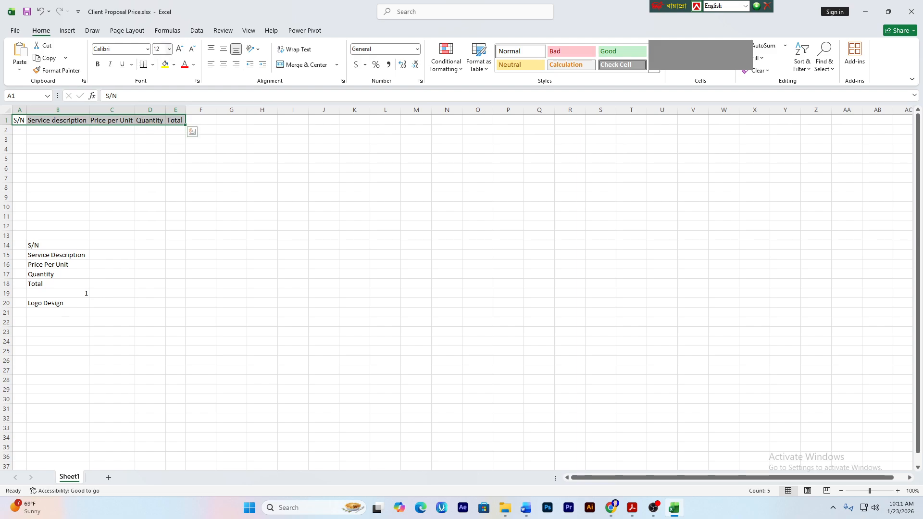
{"action": "left_click", "coordinate": [137, 158]}
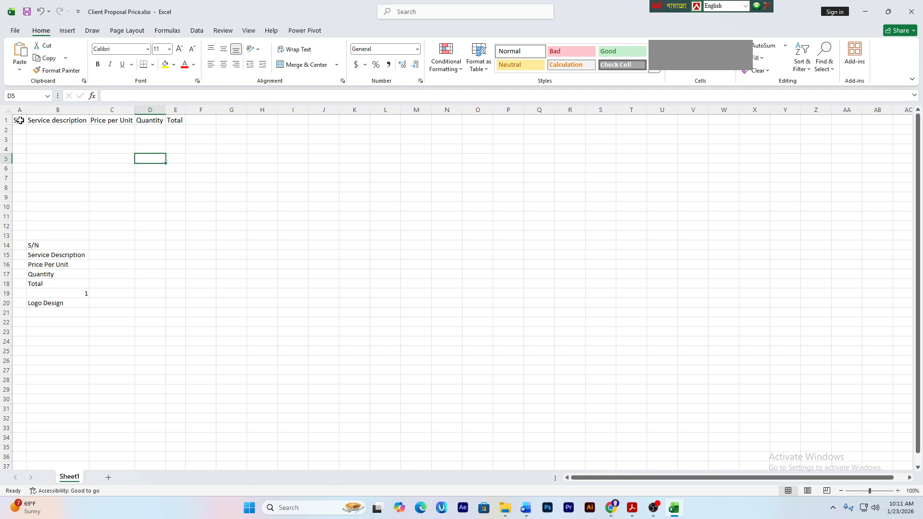
{"action": "left_click_drag", "start_coordinate": [19, 120], "coordinate": [181, 123]}
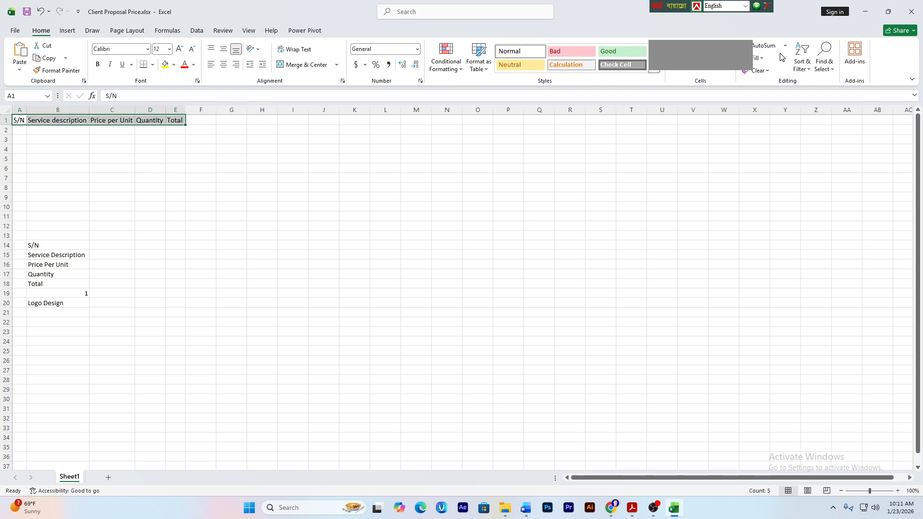
{"action": "left_click", "coordinate": [722, 72]}
{"action": "left_click", "coordinate": [758, 139]}
{"action": "left_click", "coordinate": [239, 187]}
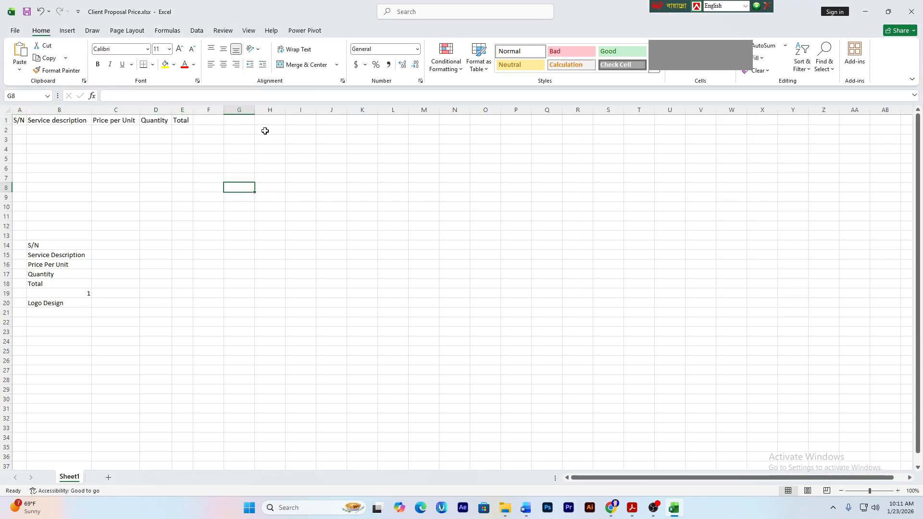
- Enter serial numbers 1, 2 and 3 in A2:A4
{"action": "left_click", "coordinate": [37, 138]}
{"action": "left_click", "coordinate": [21, 129]}
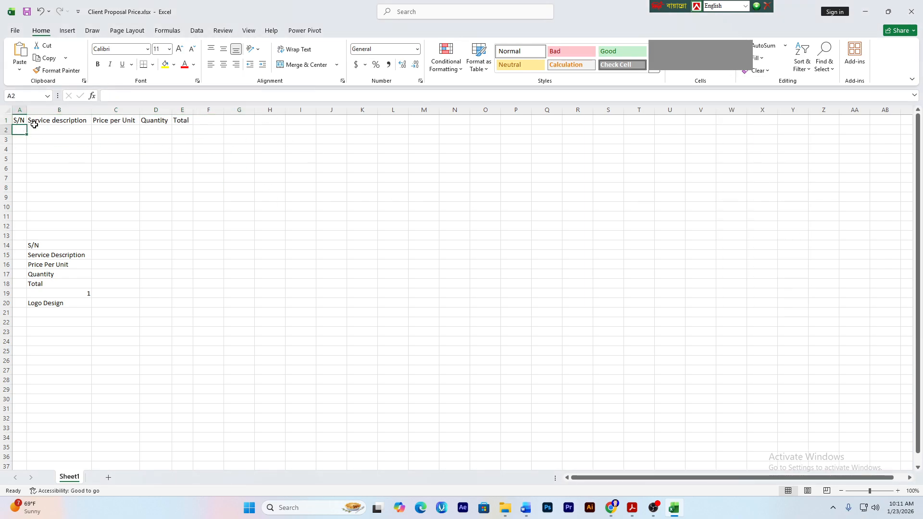
{"action": "type", "text": "1"}
{"action": "key", "text": "Return"}
{"action": "type", "text": "2"}
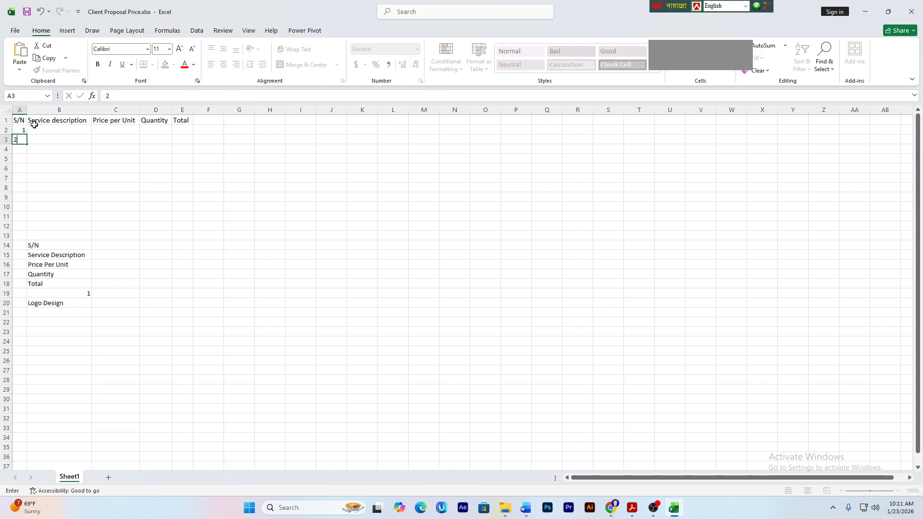
{"action": "key", "text": "Return"}
{"action": "type", "text": "3"}
{"action": "left_click", "coordinate": [159, 272]}
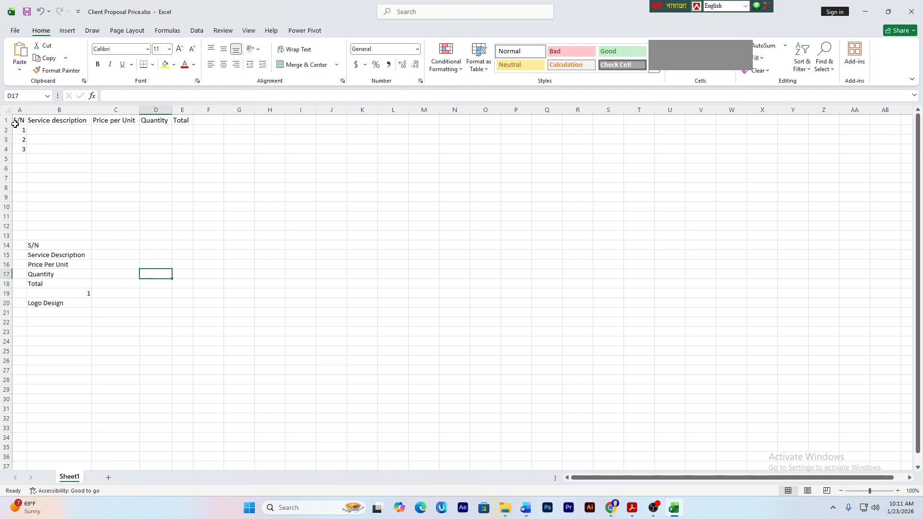
- Return to B2 and select the service rows of the budget table in the PDF
{"action": "left_click", "coordinate": [39, 130]}
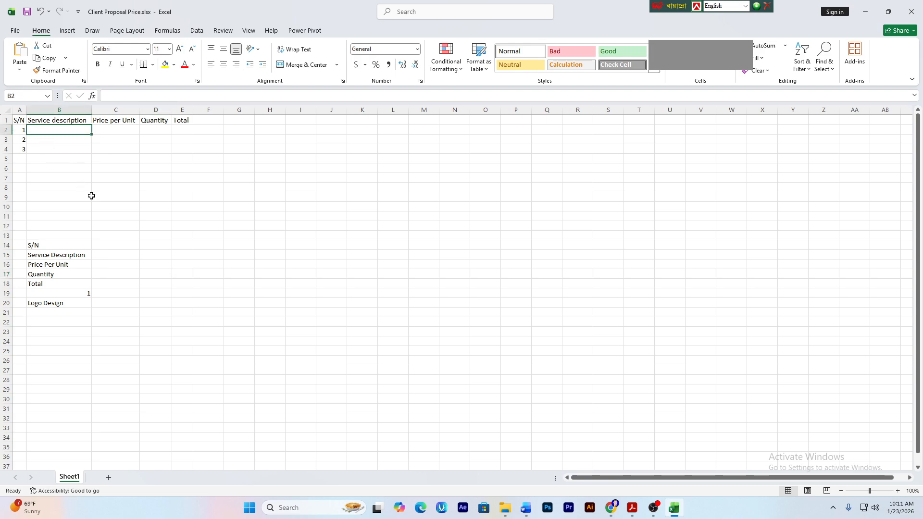
{"action": "left_click", "coordinate": [53, 302]}
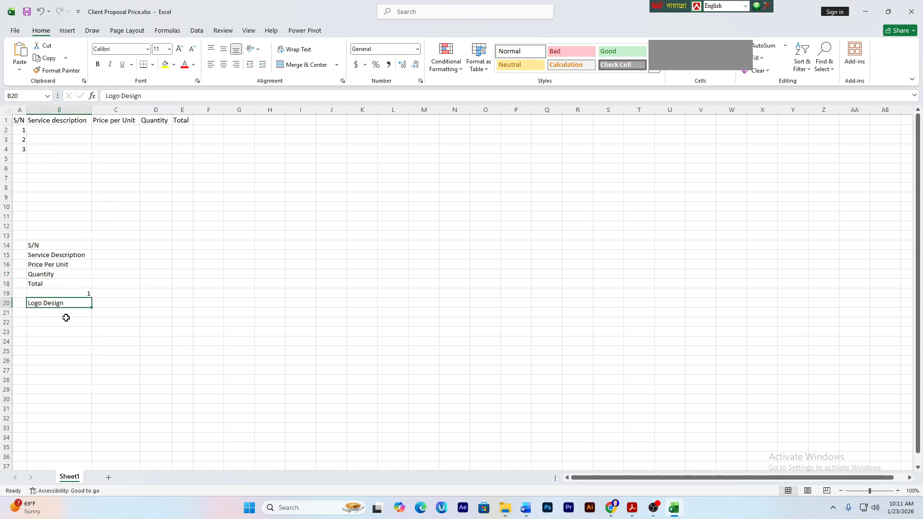
{"action": "left_click", "coordinate": [70, 131]}
{"action": "left_click", "coordinate": [632, 507]}
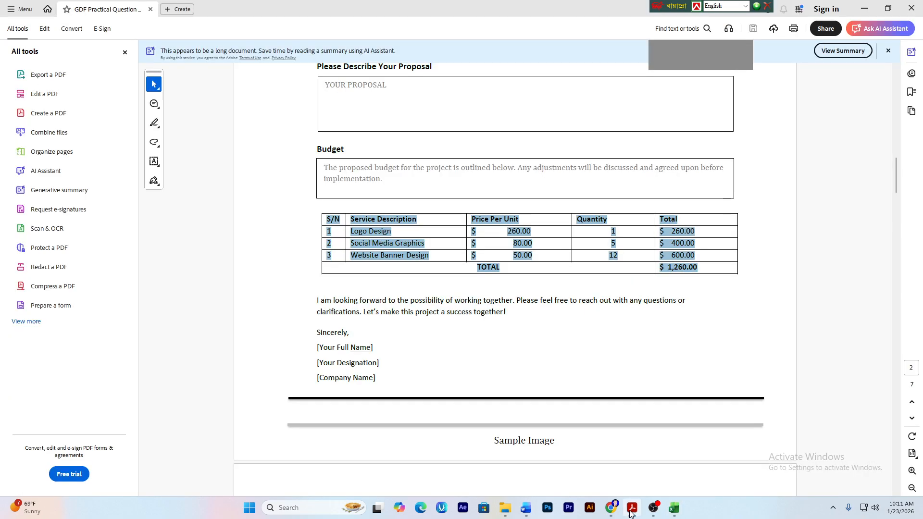
{"action": "left_click", "coordinate": [545, 252]}
{"action": "left_click_drag", "start_coordinate": [353, 231], "coordinate": [414, 257]}
- Copy the PDF budget table through the TOTAL row and paste it at E22
{"action": "left_click_drag", "start_coordinate": [475, 256], "coordinate": [649, 291]}
{"action": "key", "text": "ctrl+c"}
{"action": "left_click", "coordinate": [673, 508]}
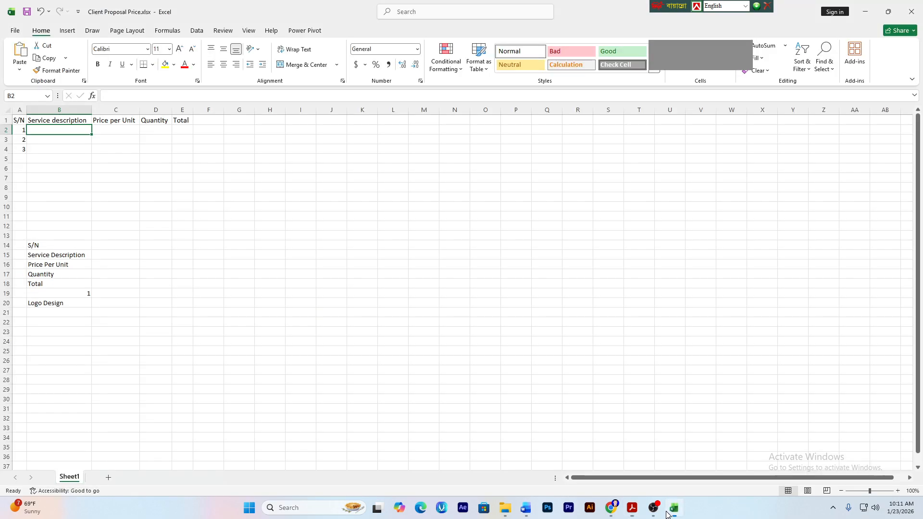
{"action": "left_click", "coordinate": [182, 322]}
{"action": "key", "text": "ctrl+v"}
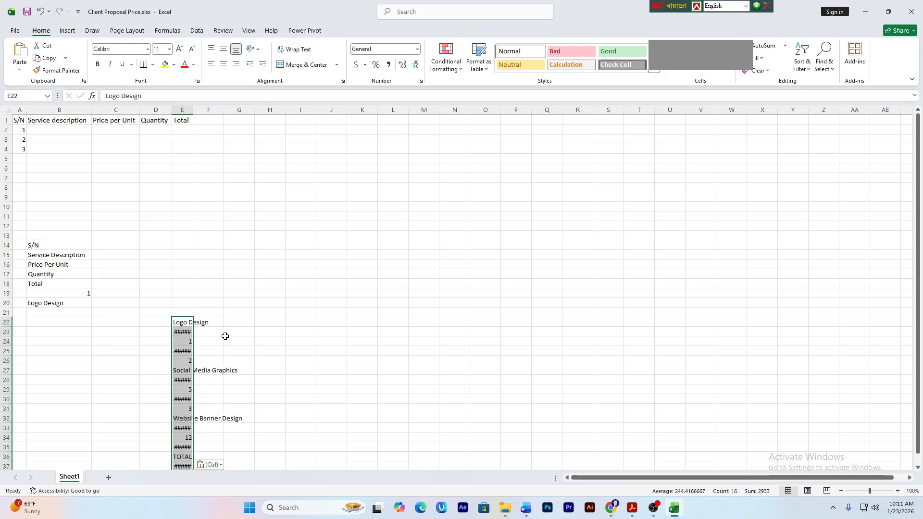
- AutoFit column E so the pasted values show, then return to B2
{"action": "left_click", "coordinate": [239, 380]}
{"action": "double_click", "coordinate": [196, 109]}
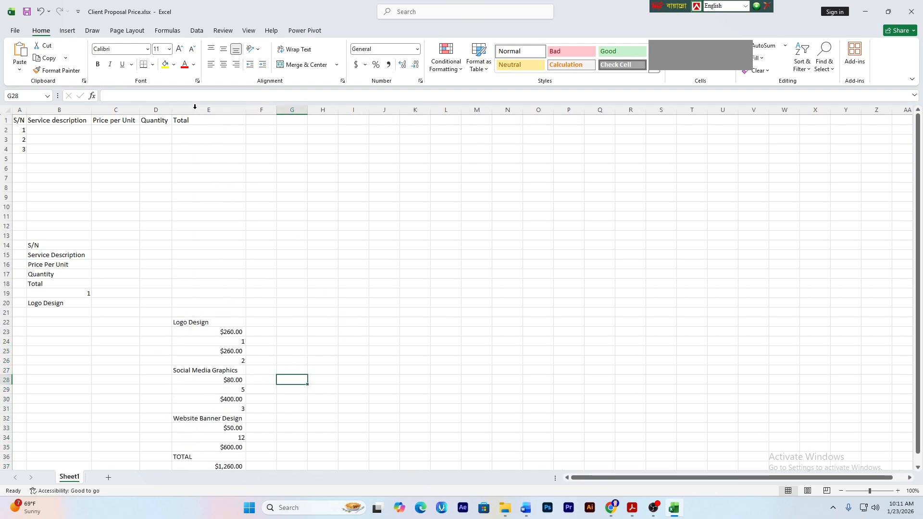
{"action": "left_click", "coordinate": [264, 332]}
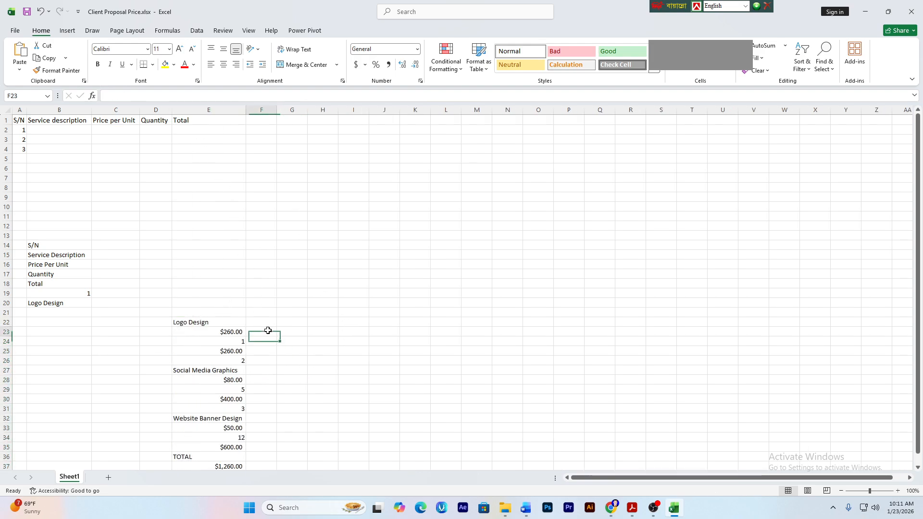
{"action": "left_click", "coordinate": [59, 131]}
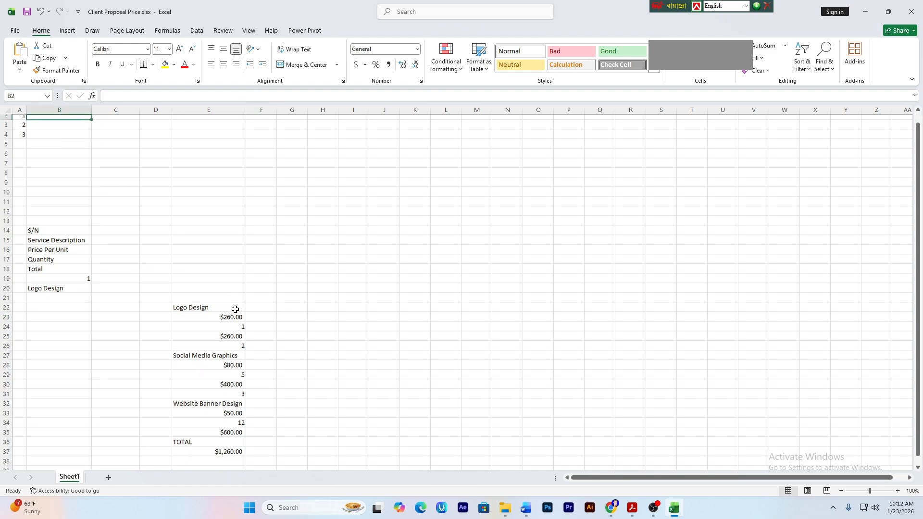
{"action": "scroll", "coordinate": [233, 306], "scroll_direction": "down", "scroll_amount": 1}
{"action": "scroll", "coordinate": [236, 309], "scroll_direction": "up", "scroll_amount": 1}
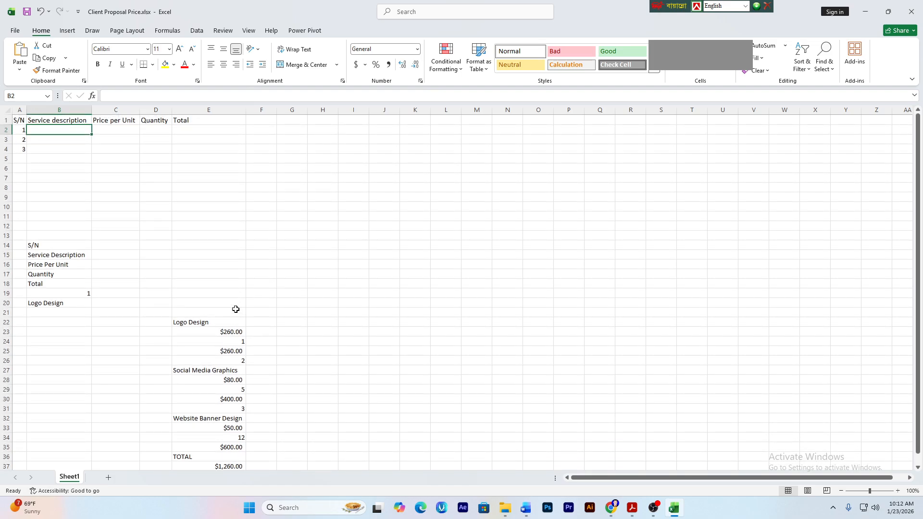
- Enter Logo Design, Social Media Grapchis and Website Banner Design in B2:B4
{"action": "type", "text": "Logo D"}
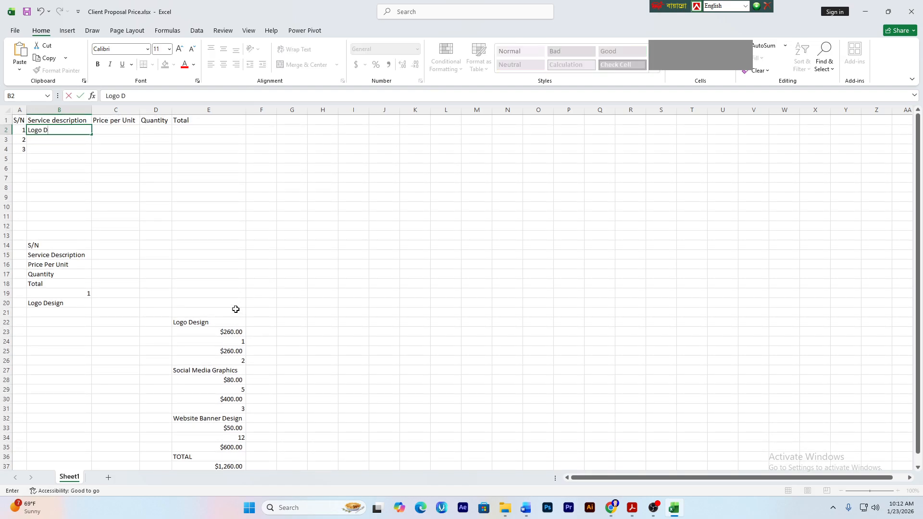
{"action": "type", "text": "esign"}
{"action": "left_click", "coordinate": [108, 201]}
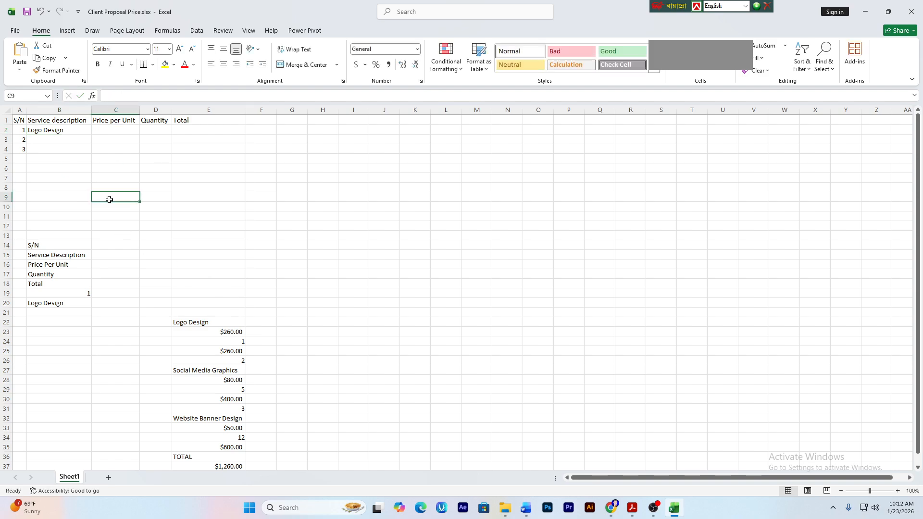
{"action": "left_click", "coordinate": [79, 135]}
{"action": "key", "text": "Up"}
{"action": "key", "text": "Up"}
{"action": "left_click", "coordinate": [78, 136]}
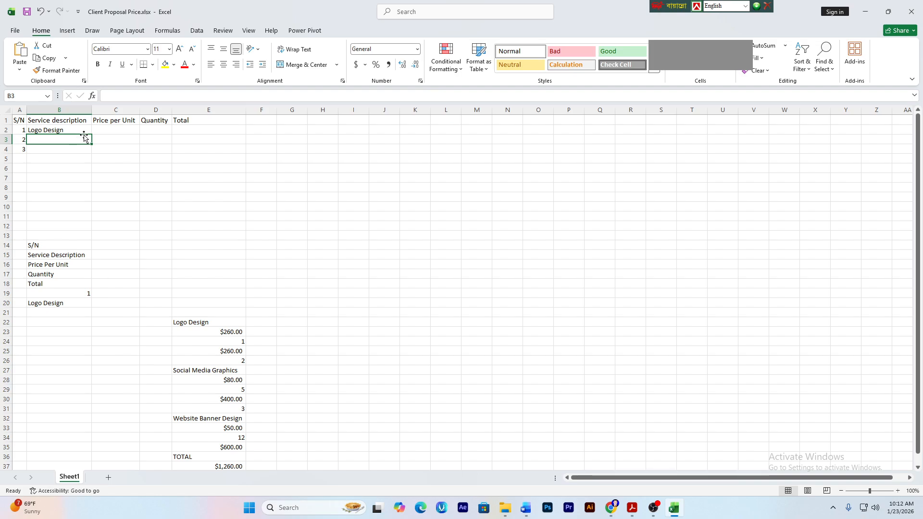
{"action": "type", "text": "Social "}
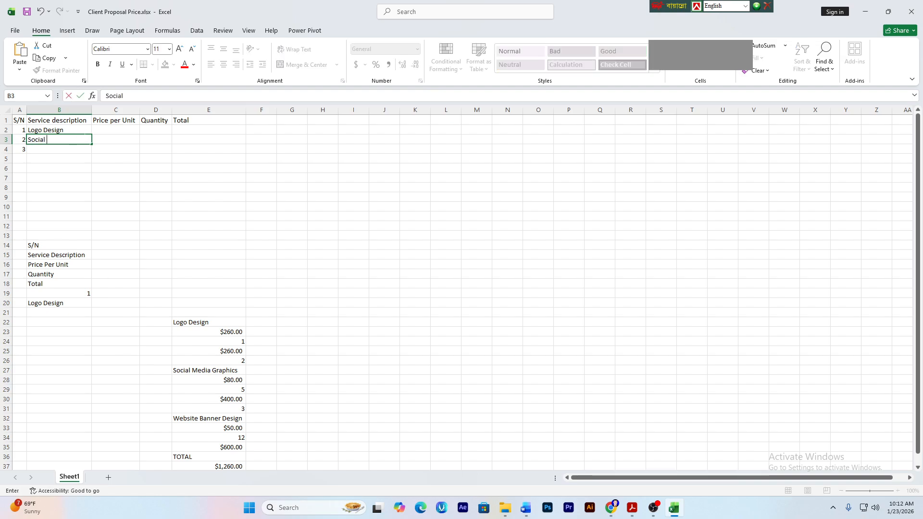
{"action": "type", "text": "Media Grapchis"}
{"action": "key", "text": "Return"}
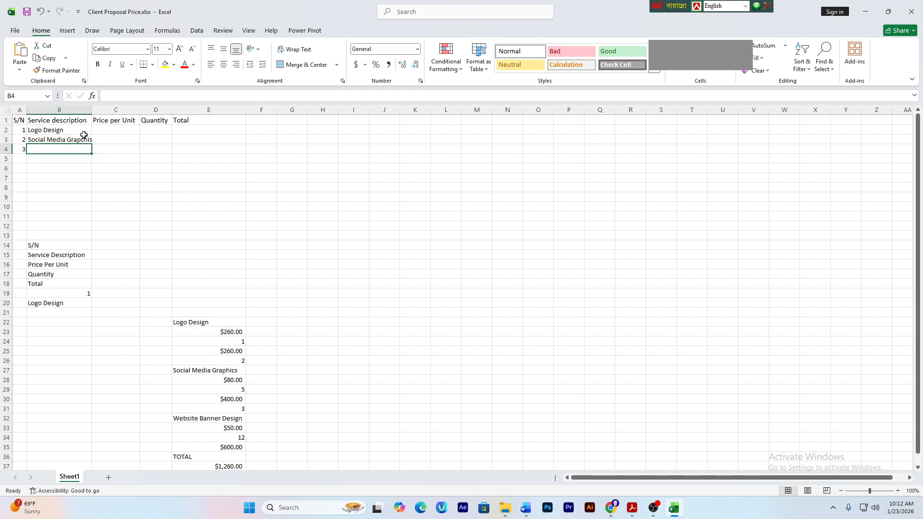
{"action": "type", "text": "Wb"}
{"action": "type", "text": "bsite Banner Design"}
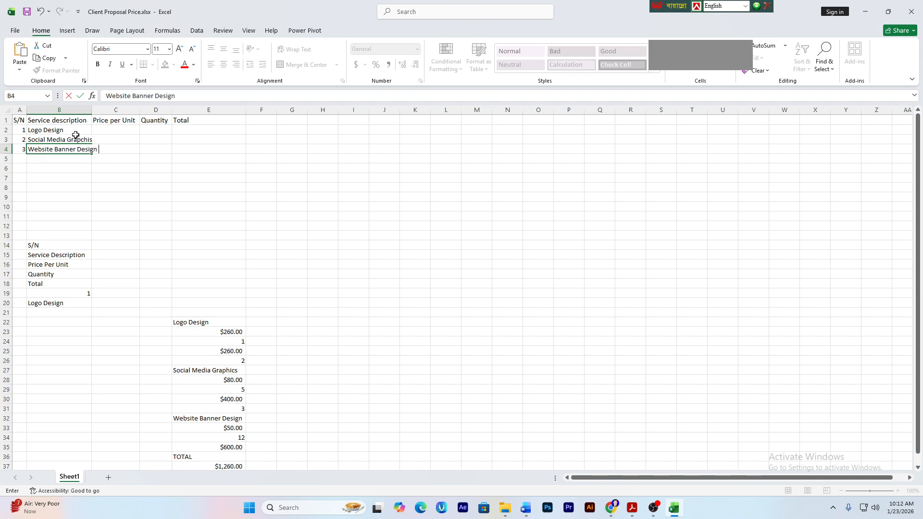
{"action": "left_click", "coordinate": [164, 169]}
- Widen column B and make the A1:E1 header row bold
{"action": "left_click_drag", "start_coordinate": [91, 112], "coordinate": [102, 112]}
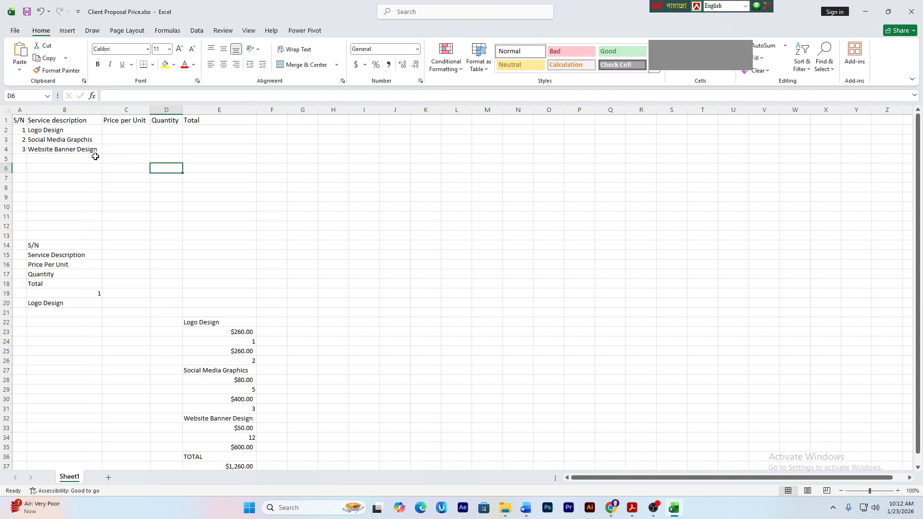
{"action": "left_click", "coordinate": [78, 169]}
{"action": "left_click", "coordinate": [17, 119]}
{"action": "left_click_drag", "start_coordinate": [16, 119], "coordinate": [194, 120]}
{"action": "left_click", "coordinate": [98, 64]}
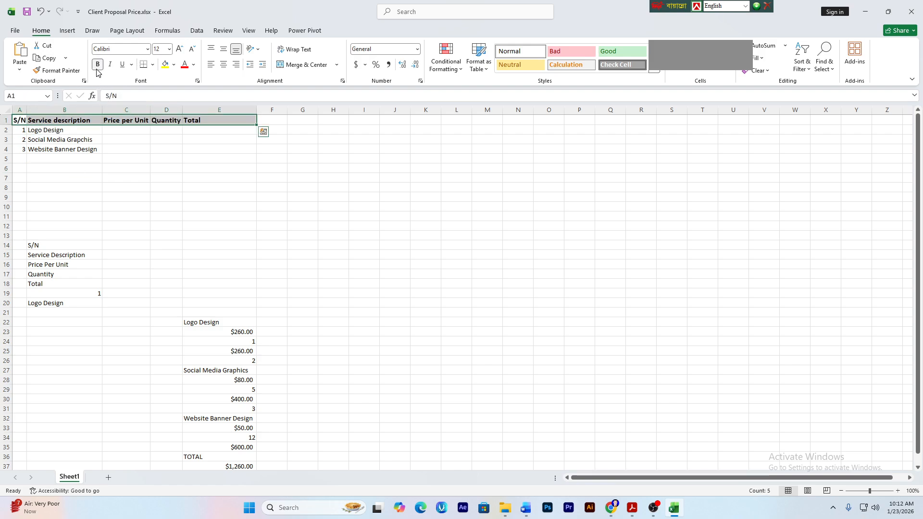
{"action": "left_click", "coordinate": [197, 226]}
- Check the $80.00 price in the old pasted notes below the table
{"action": "left_click", "coordinate": [122, 129]}
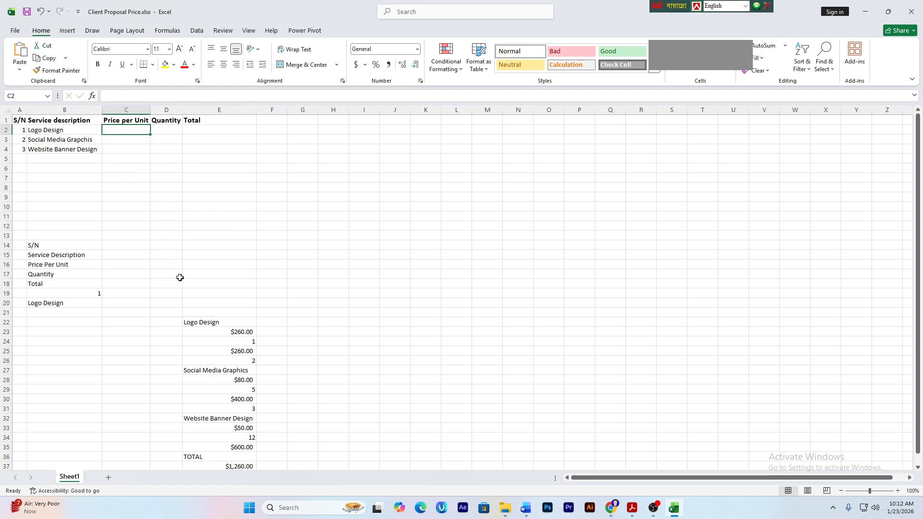
{"action": "scroll", "coordinate": [177, 269], "scroll_direction": "down", "scroll_amount": 1}
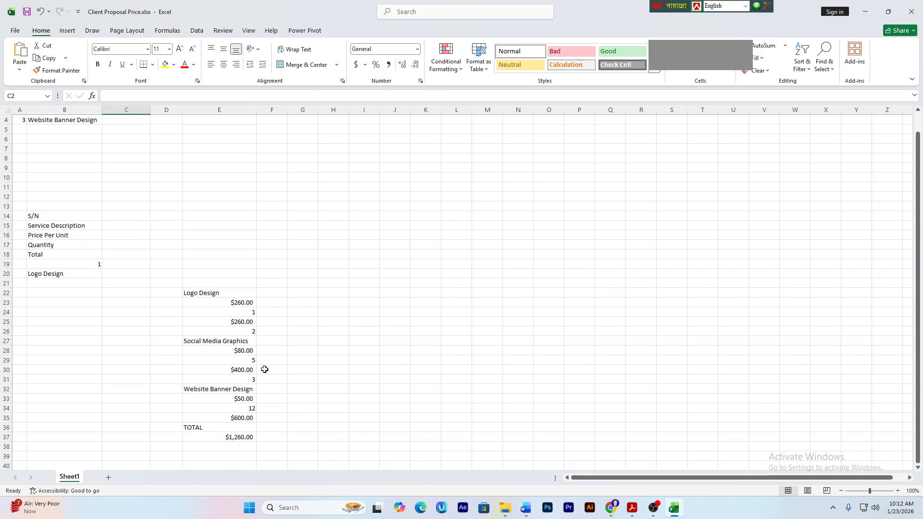
{"action": "left_click", "coordinate": [246, 353]}
{"action": "left_click", "coordinate": [243, 378]}
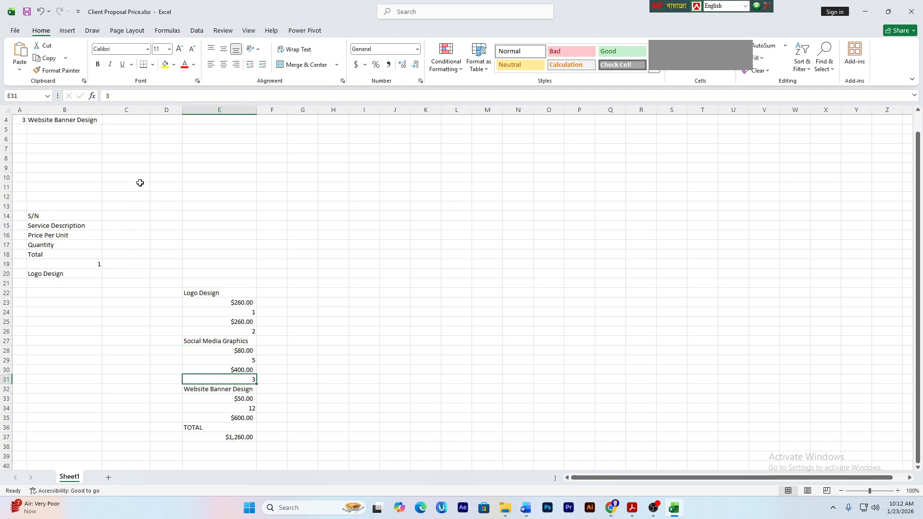
{"action": "scroll", "coordinate": [207, 413], "scroll_direction": "up", "scroll_amount": 1}
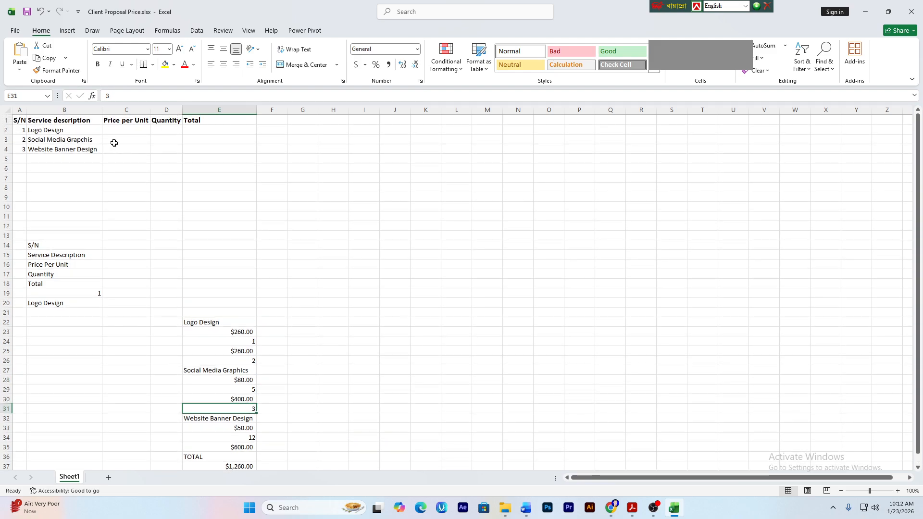
- Enter prices 260, 80 and 50 in C2:C4, checking them against the PDF
{"action": "left_click", "coordinate": [126, 132]}
{"action": "type", "text": "260.00"}
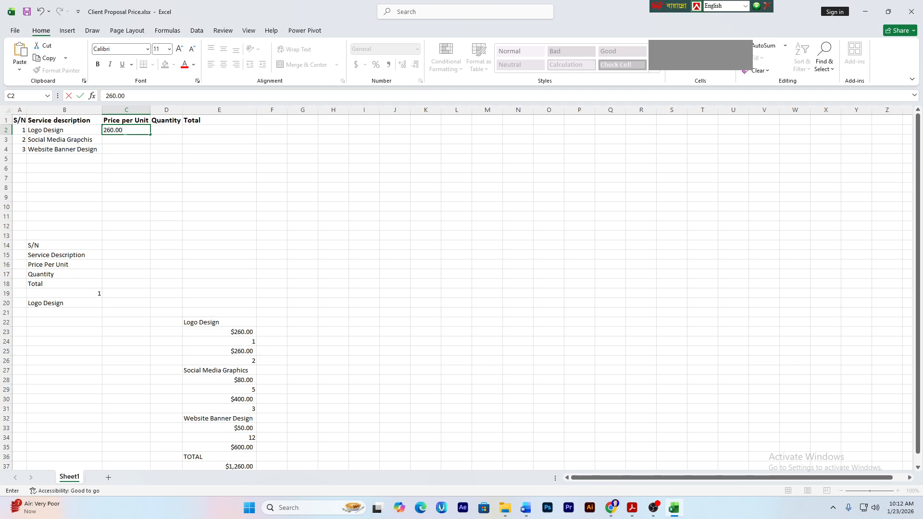
{"action": "key", "text": "Return"}
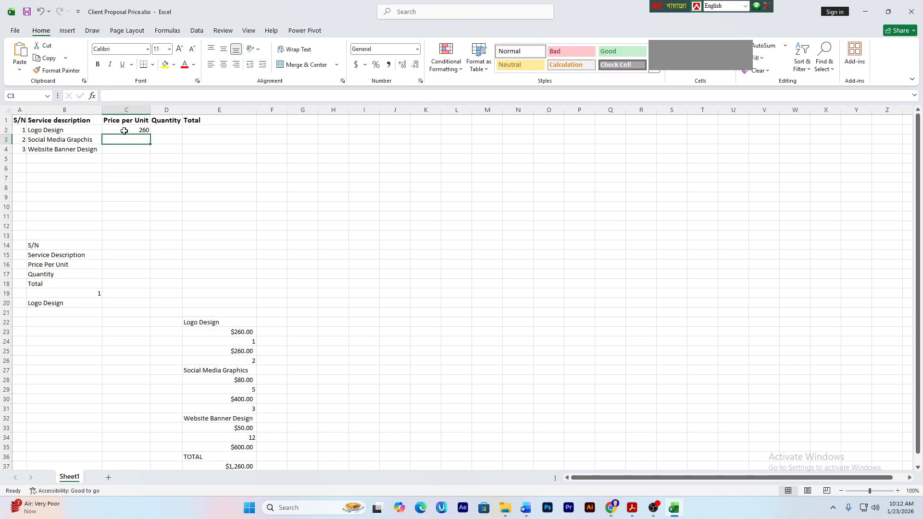
{"action": "type", "text": "80."}
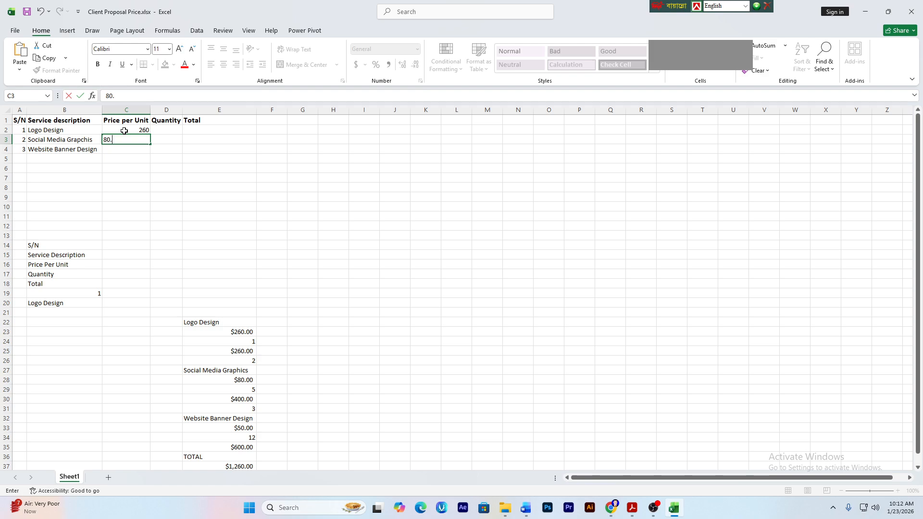
{"action": "key", "text": "Return"}
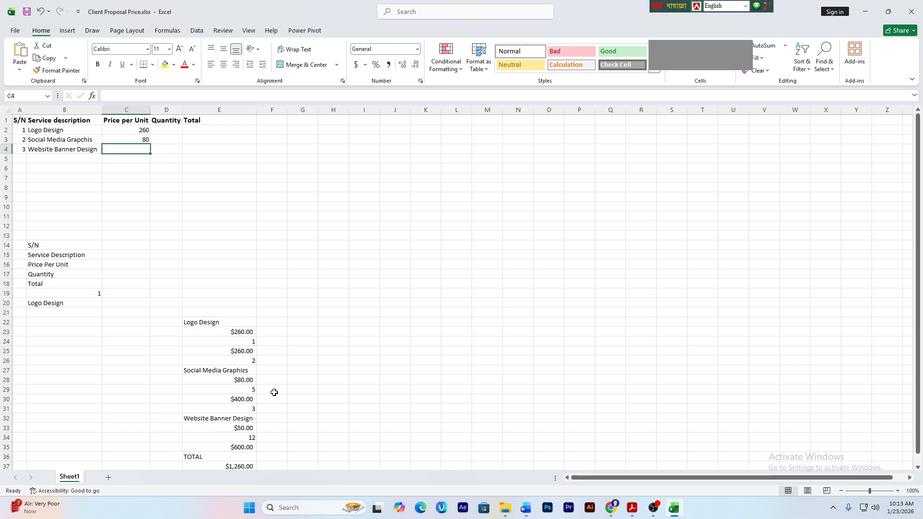
{"action": "scroll", "coordinate": [272, 389], "scroll_direction": "down", "scroll_amount": 1}
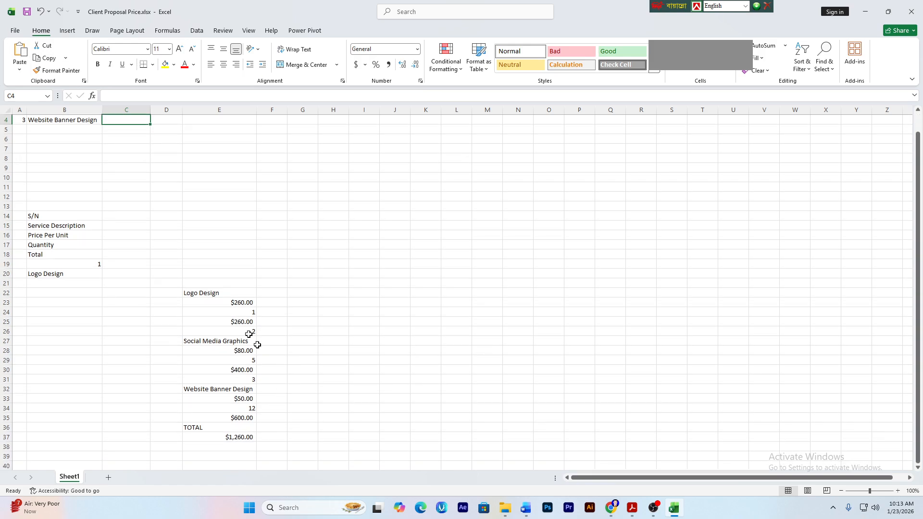
{"action": "left_click", "coordinate": [632, 508]}
{"action": "left_click", "coordinate": [532, 255]}
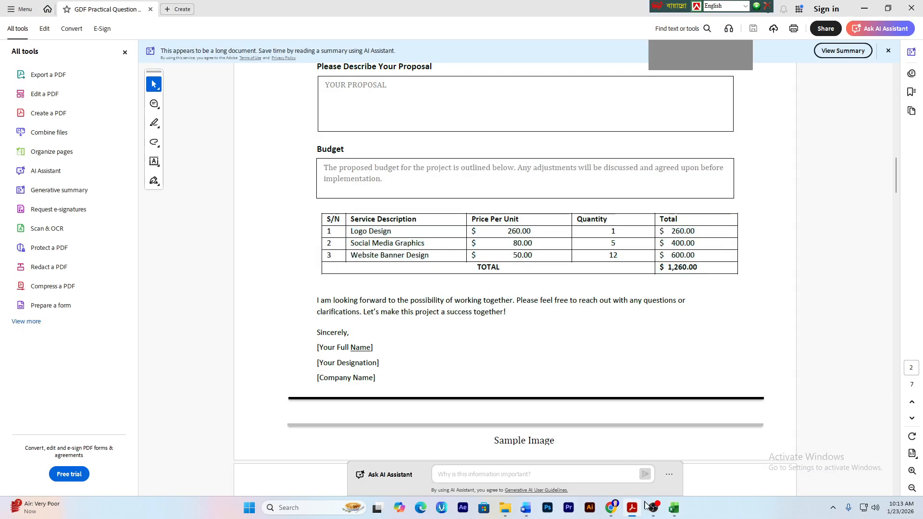
{"action": "left_click", "coordinate": [673, 507]}
{"action": "scroll", "coordinate": [126, 139], "scroll_direction": "up", "scroll_amount": 1}
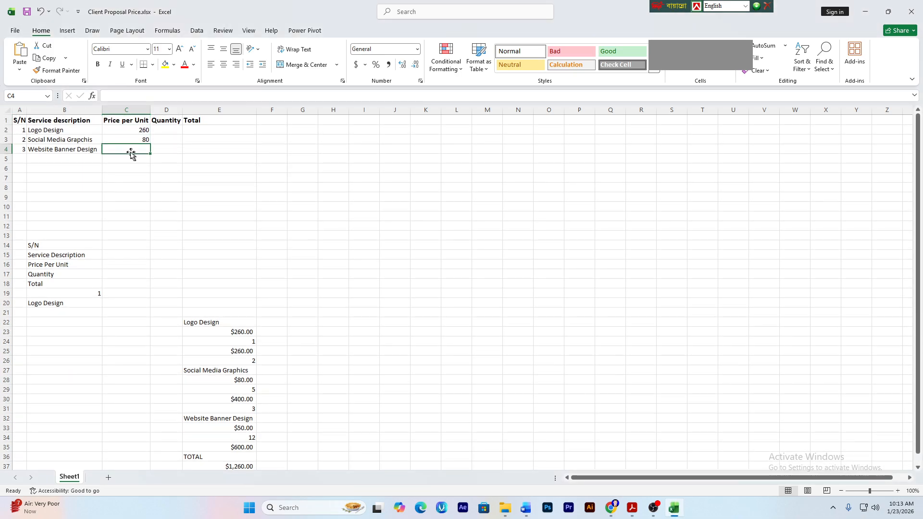
{"action": "type", "text": "50"}
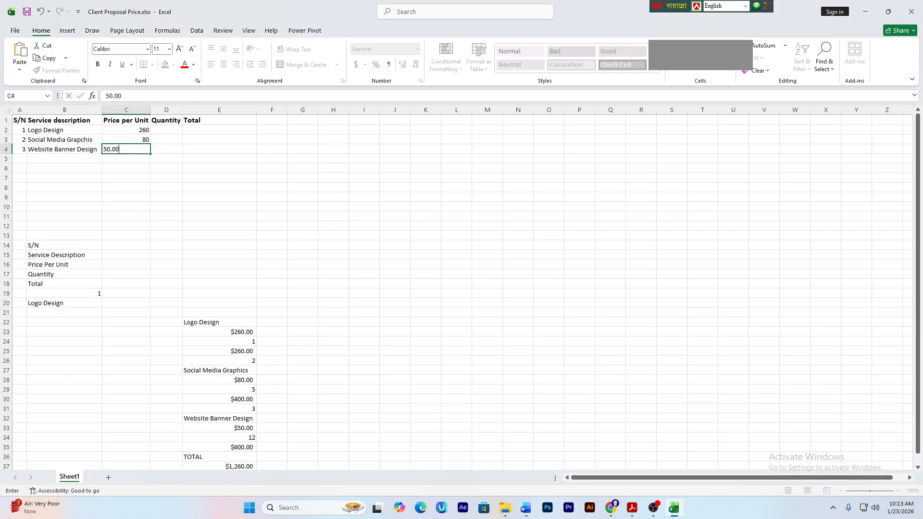
{"action": "type", "text": ".00"}
{"action": "key", "text": "Return"}
- Enter quantities 1, 5 and 12 in D2:D4 after checking them in the PDF
{"action": "left_click", "coordinate": [217, 197]}
{"action": "left_click", "coordinate": [120, 130]}
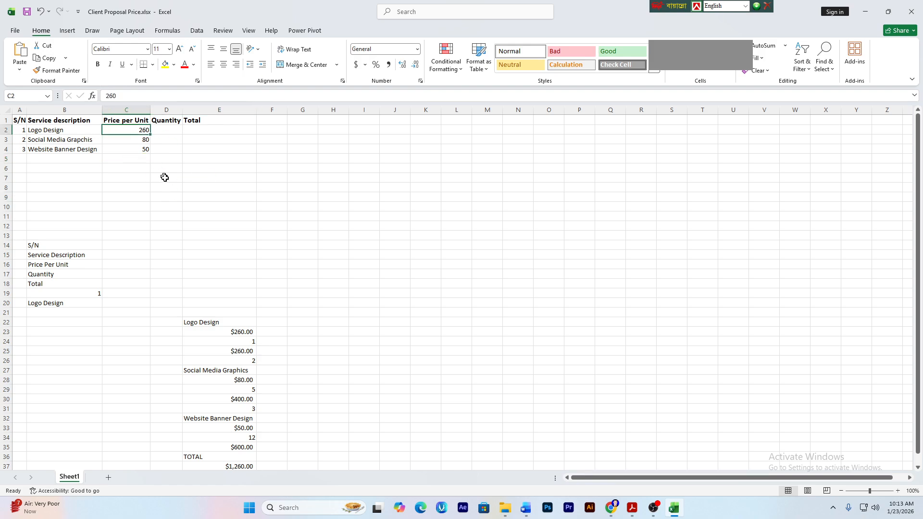
{"action": "left_click", "coordinate": [164, 178]}
{"action": "left_click", "coordinate": [178, 151]}
{"action": "left_click", "coordinate": [171, 129]}
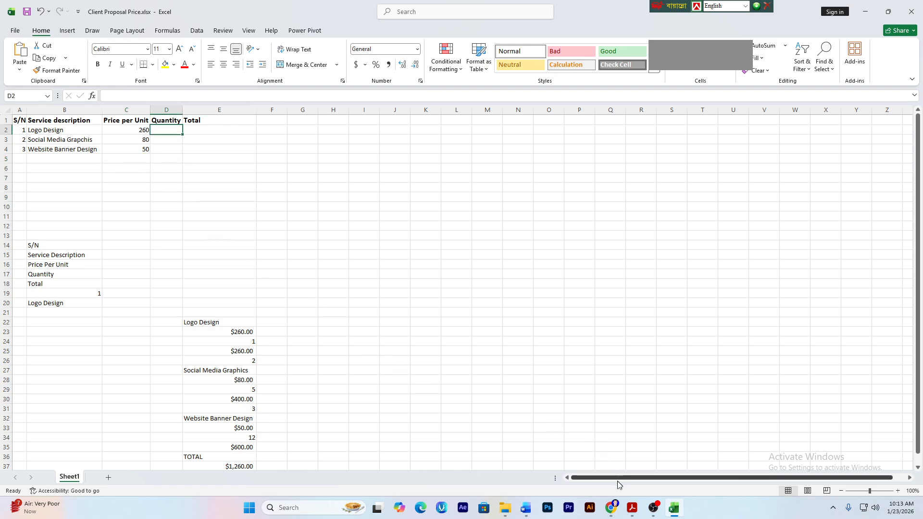
{"action": "left_click", "coordinate": [634, 513]}
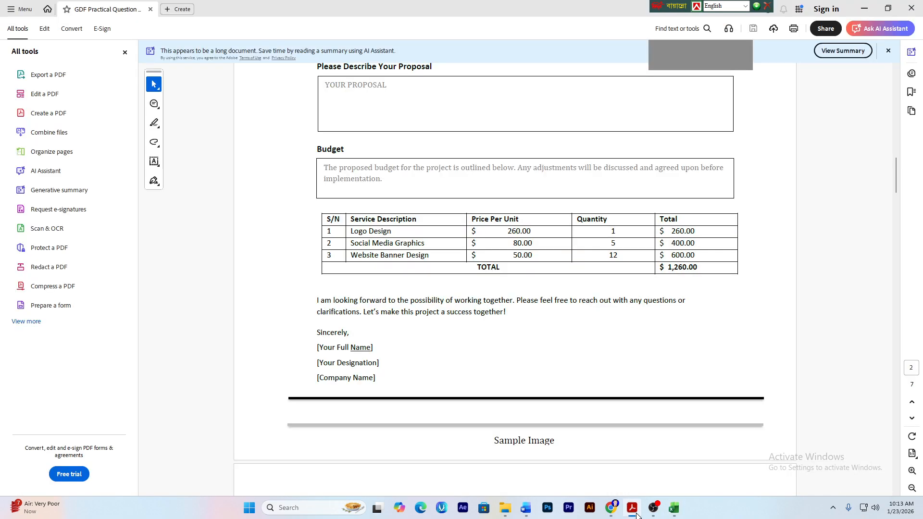
{"action": "left_click", "coordinate": [633, 510]}
{"action": "type", "text": "1"}
{"action": "key", "text": "Return"}
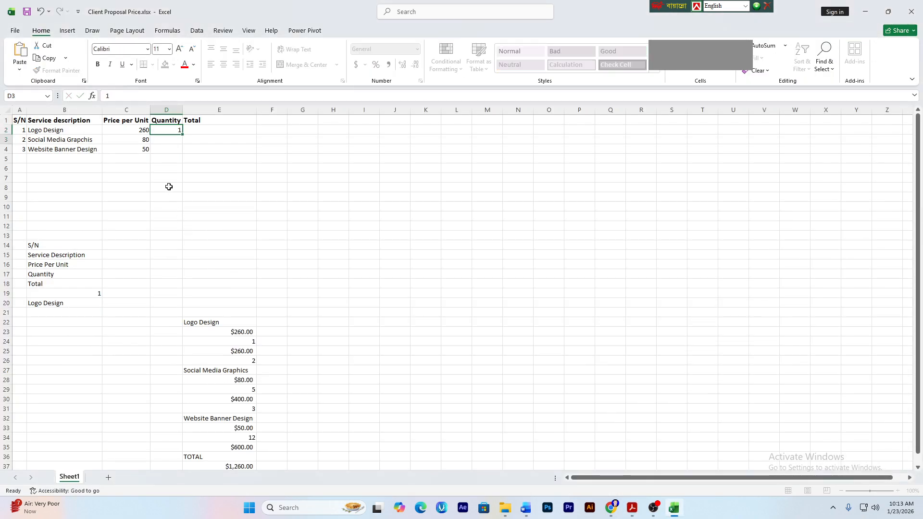
{"action": "type", "text": "5"}
{"action": "key", "text": "Return"}
{"action": "type", "text": "12"}
{"action": "key", "text": "Return"}
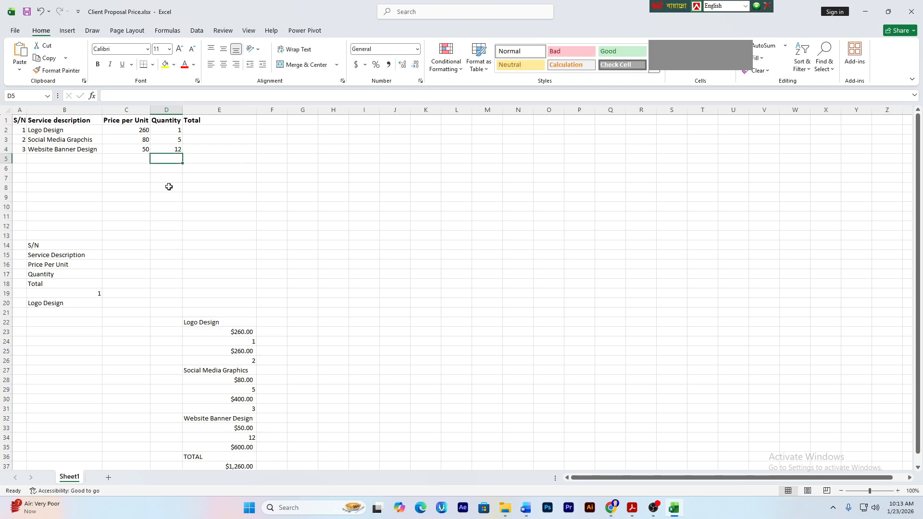
{"action": "left_click", "coordinate": [197, 186]}
{"action": "left_click", "coordinate": [198, 138]}
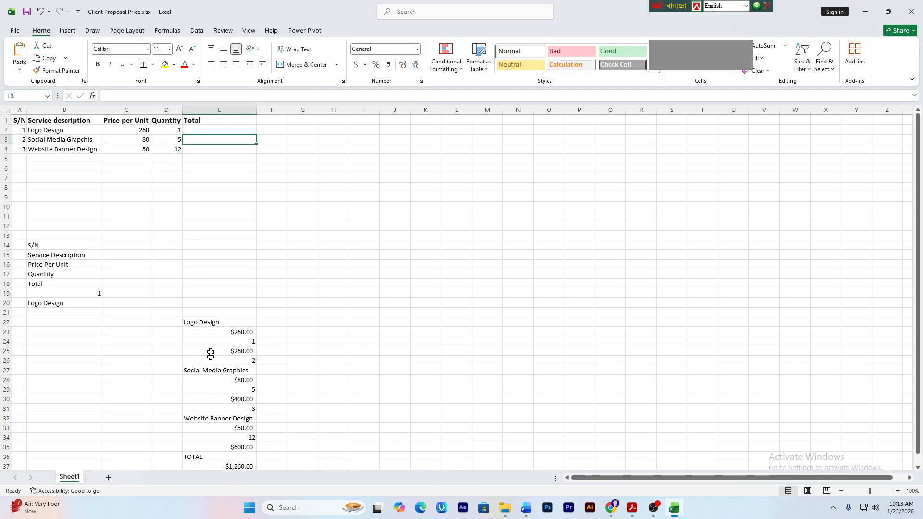
- Clear the leftover scratch values in E21:E41 and the label list in B13:B21
{"action": "left_click_drag", "start_coordinate": [218, 312], "coordinate": [238, 461]}
{"action": "key", "text": "Delete"}
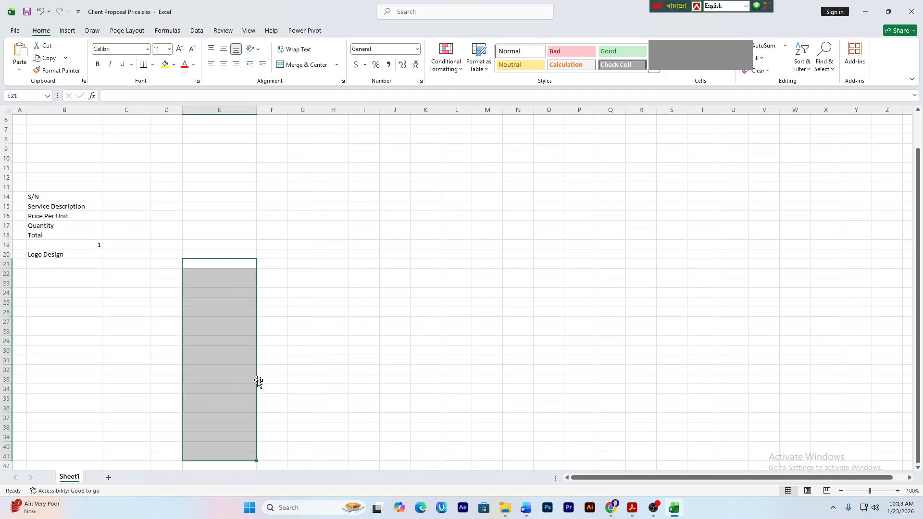
{"action": "left_click", "coordinate": [79, 187]}
{"action": "left_click_drag", "start_coordinate": [35, 187], "coordinate": [62, 263]}
{"action": "key", "text": "Delete"}
{"action": "left_click", "coordinate": [166, 302]}
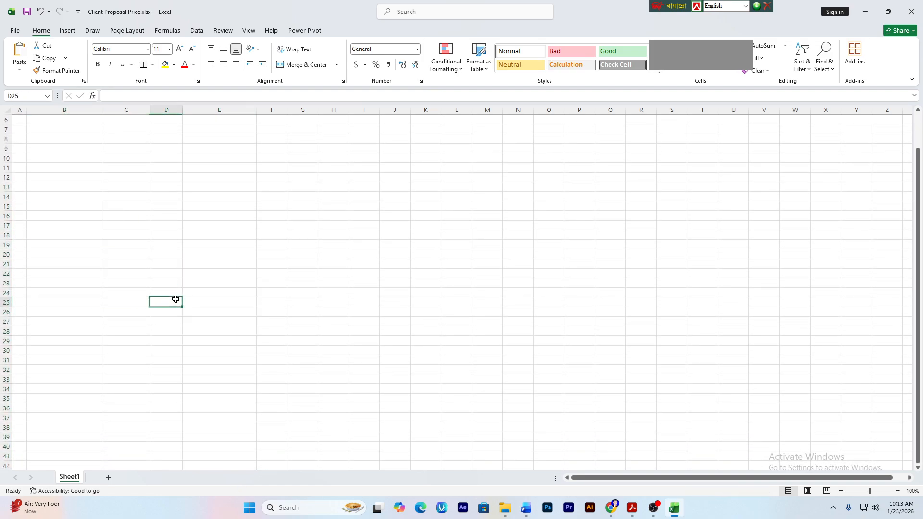
{"action": "scroll", "coordinate": [187, 315], "scroll_direction": "up", "scroll_amount": 2}
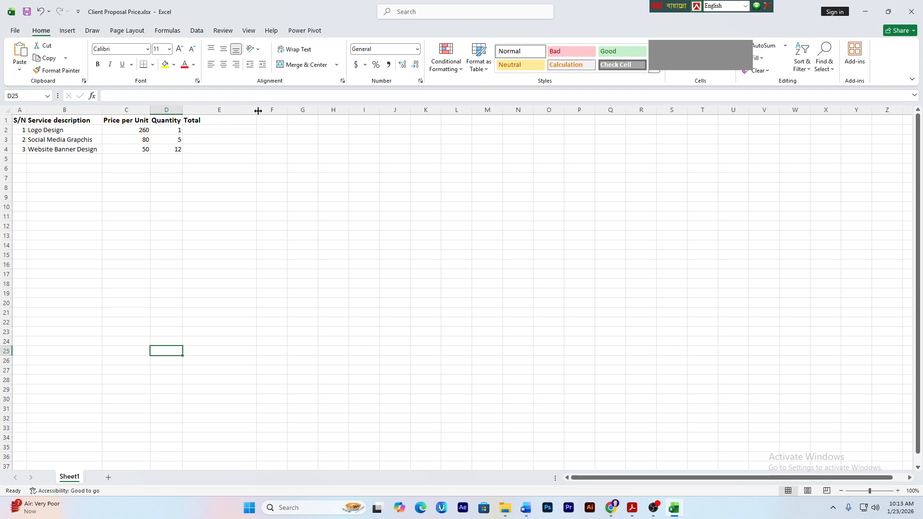
- Narrow the Total column E
{"action": "left_click_drag", "start_coordinate": [258, 111], "coordinate": [204, 111]}
{"action": "left_click", "coordinate": [222, 160]}
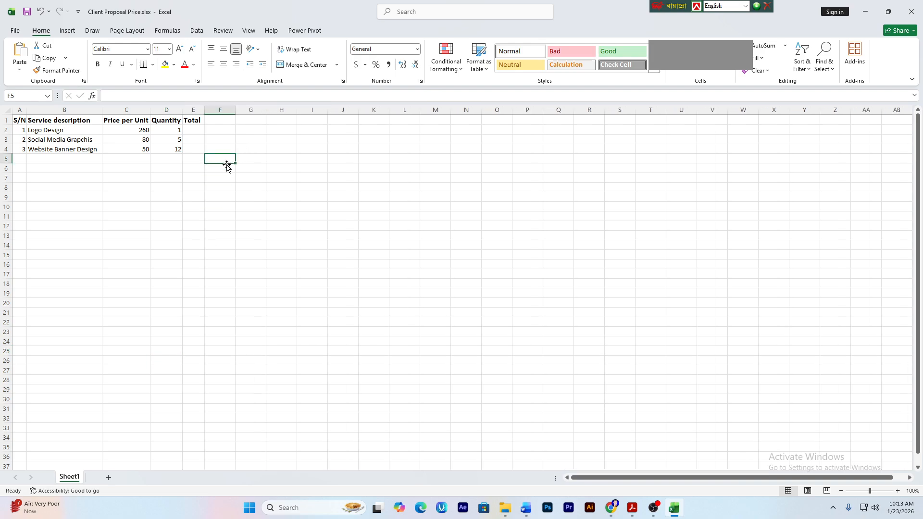
{"action": "left_click", "coordinate": [192, 129]}
{"action": "left_click", "coordinate": [194, 169]}
{"action": "left_click", "coordinate": [166, 140]}
{"action": "left_click", "coordinate": [193, 187]}
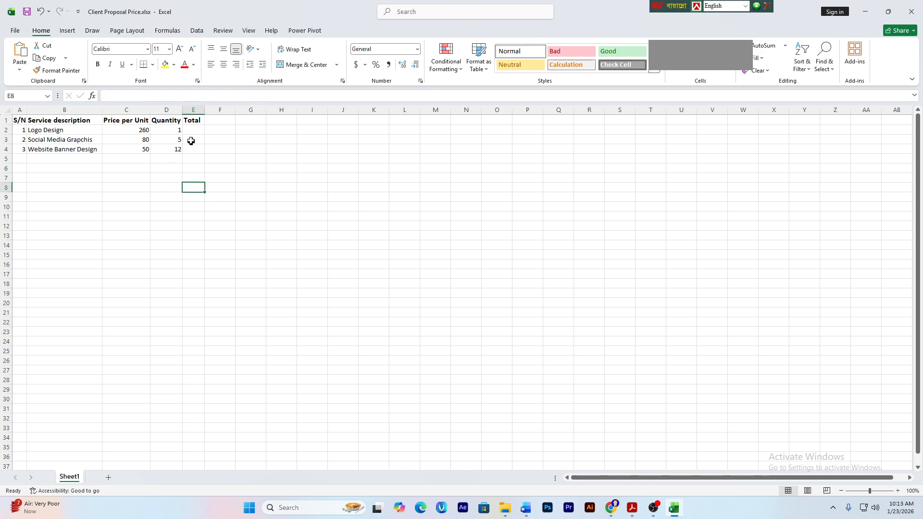
- Start E2's total formula as =C2* and launch the On-Screen Keyboard from Windows Search
{"action": "left_click", "coordinate": [191, 131]}
{"action": "type", "text": "="}
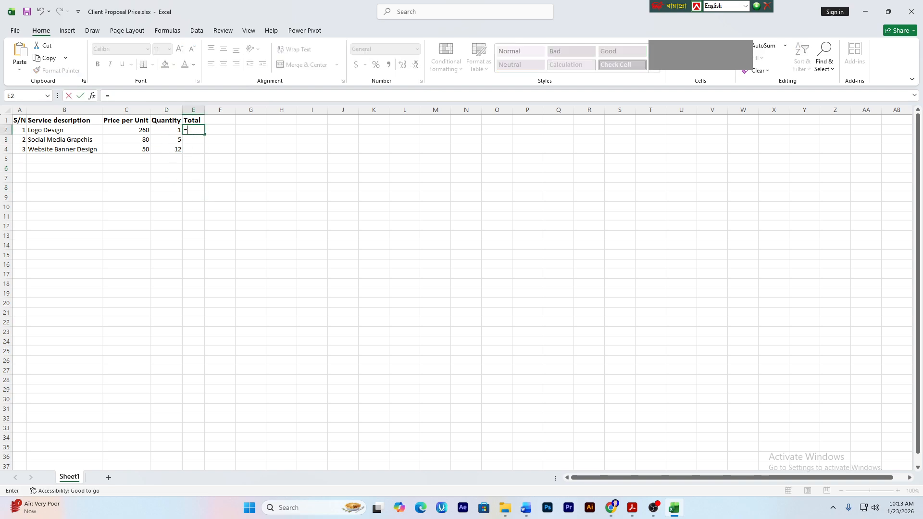
{"action": "left_click", "coordinate": [131, 130]}
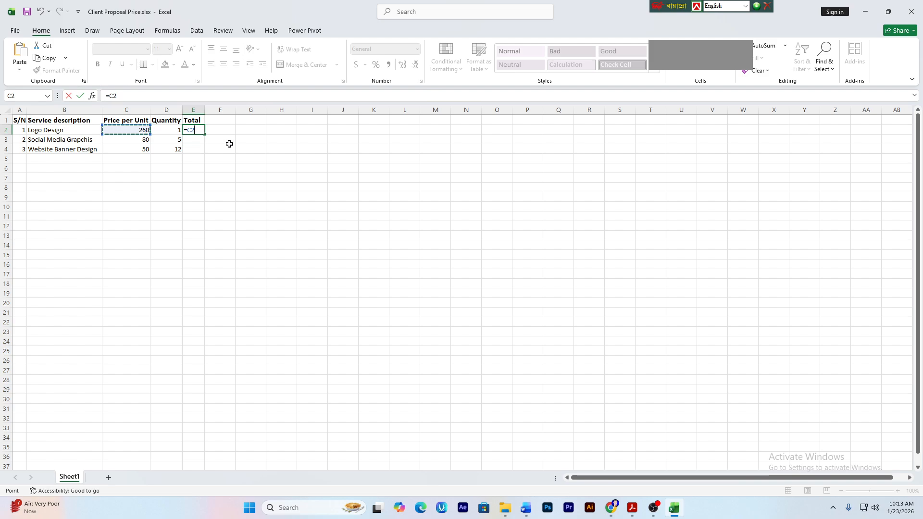
{"action": "type", "text": "*"}
{"action": "left_click", "coordinate": [315, 507]}
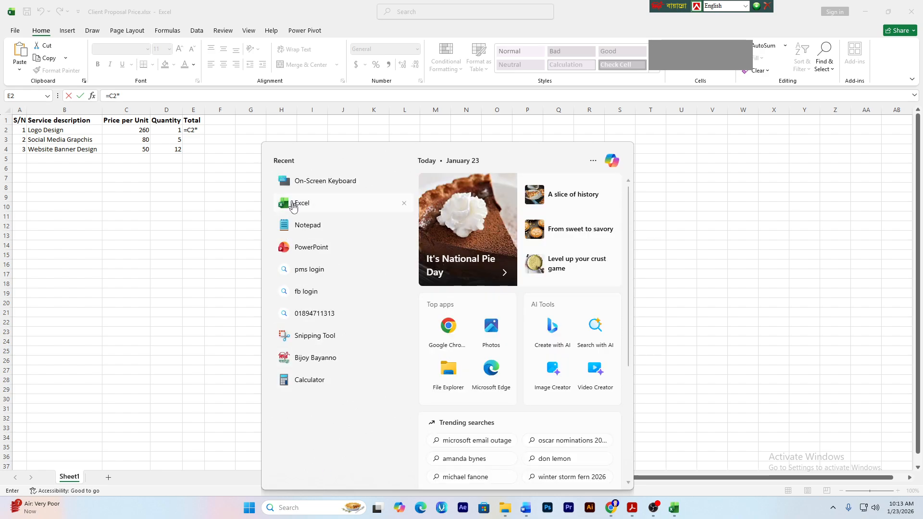
{"action": "left_click", "coordinate": [321, 193]}
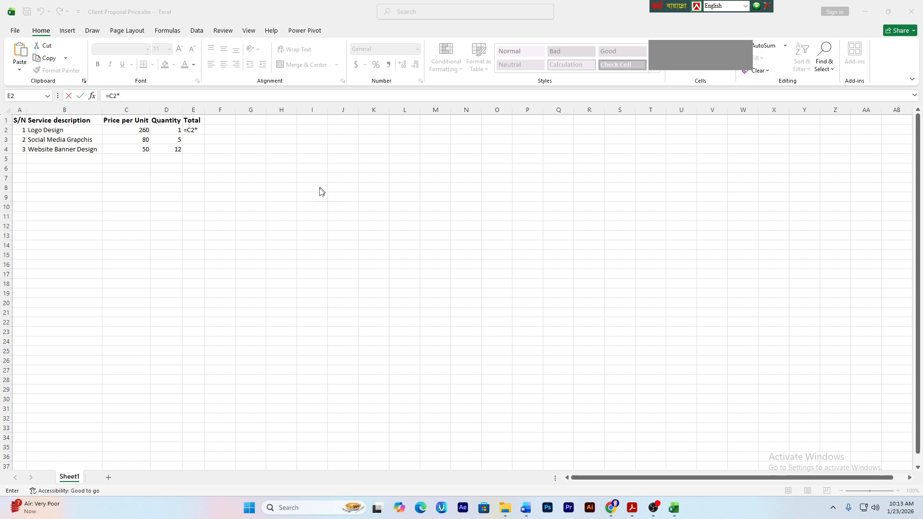
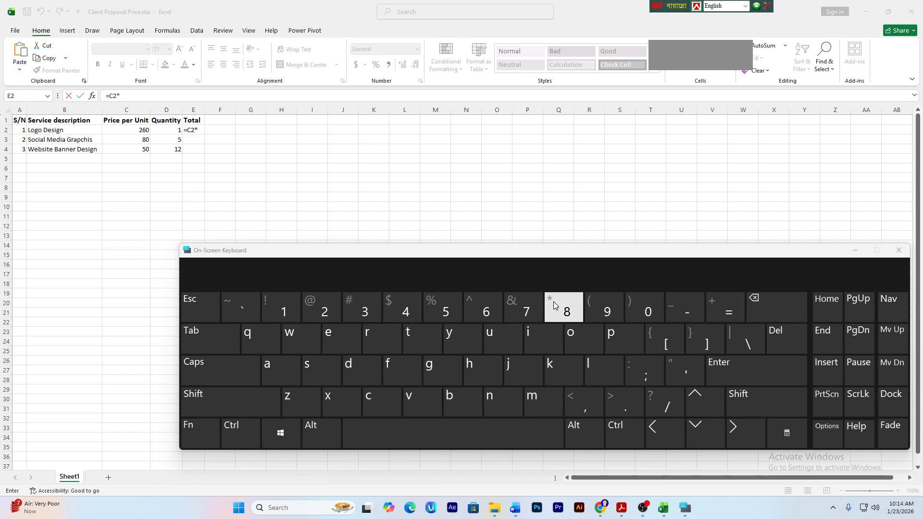
- Complete E2's formula as =C2*D2 and fill it down to E4, giving 260, 400 and 600
{"action": "left_click", "coordinate": [898, 251]}
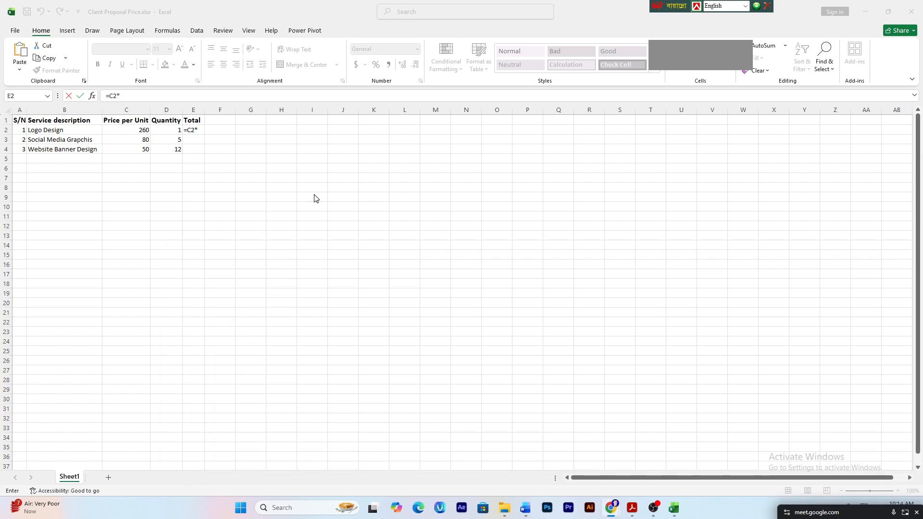
{"action": "left_click", "coordinate": [171, 131]}
{"action": "key", "text": "Return"}
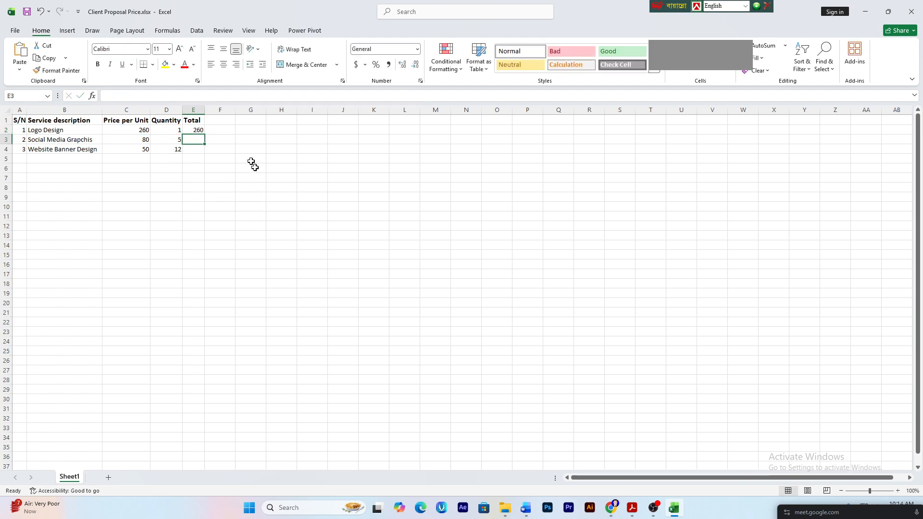
{"action": "left_click", "coordinate": [198, 130]}
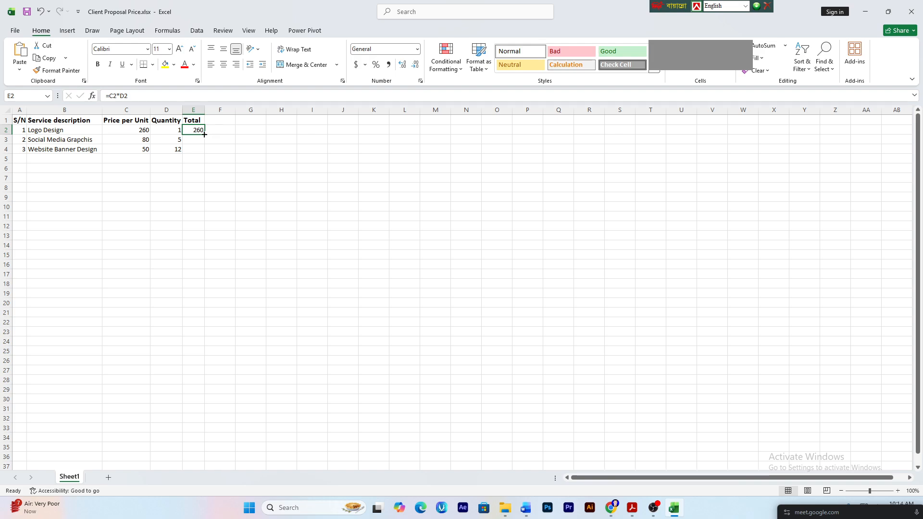
{"action": "left_click_drag", "start_coordinate": [204, 134], "coordinate": [203, 150]}
{"action": "left_click", "coordinate": [183, 171]}
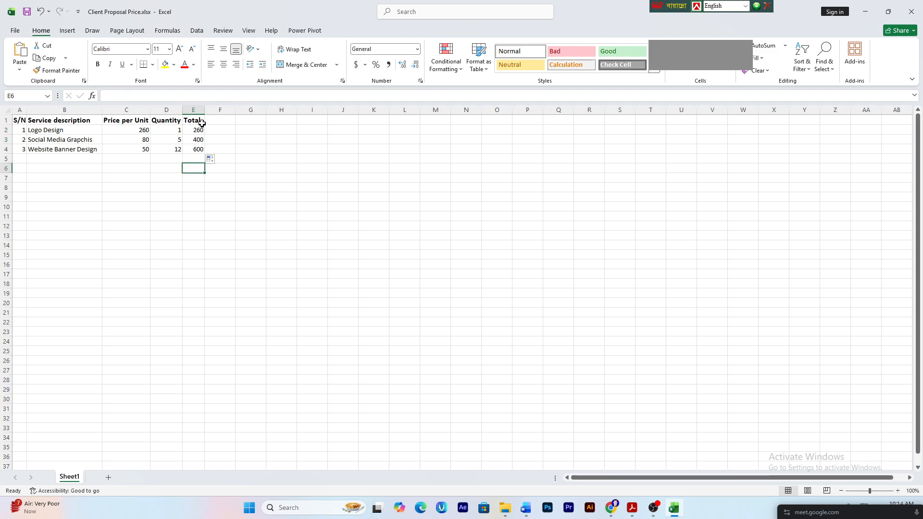
- Widen column E and check the total formula in E4
{"action": "left_click_drag", "start_coordinate": [204, 110], "coordinate": [213, 111]}
{"action": "left_click", "coordinate": [179, 206]}
{"action": "left_click", "coordinate": [178, 263]}
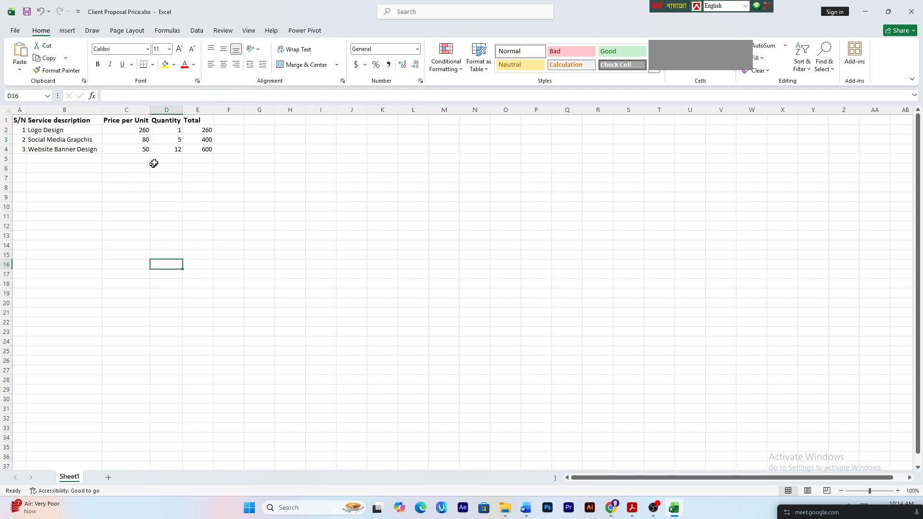
{"action": "left_click", "coordinate": [159, 161]}
{"action": "left_click", "coordinate": [173, 130]}
{"action": "left_click", "coordinate": [202, 149]}
- Glance at the PDF proposal and the Word letter, then select A5:D5 in Excel
{"action": "left_click", "coordinate": [632, 507]}
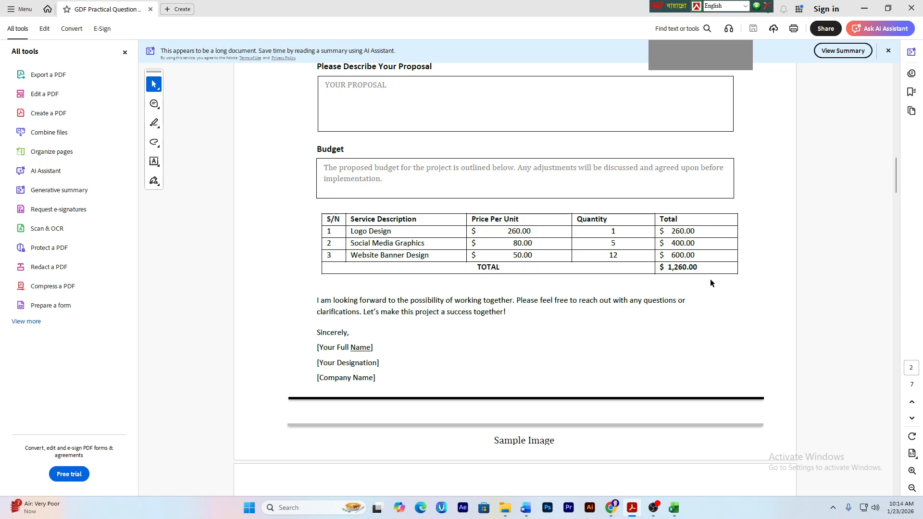
{"action": "left_click", "coordinate": [525, 507]}
{"action": "left_click", "coordinate": [673, 508]}
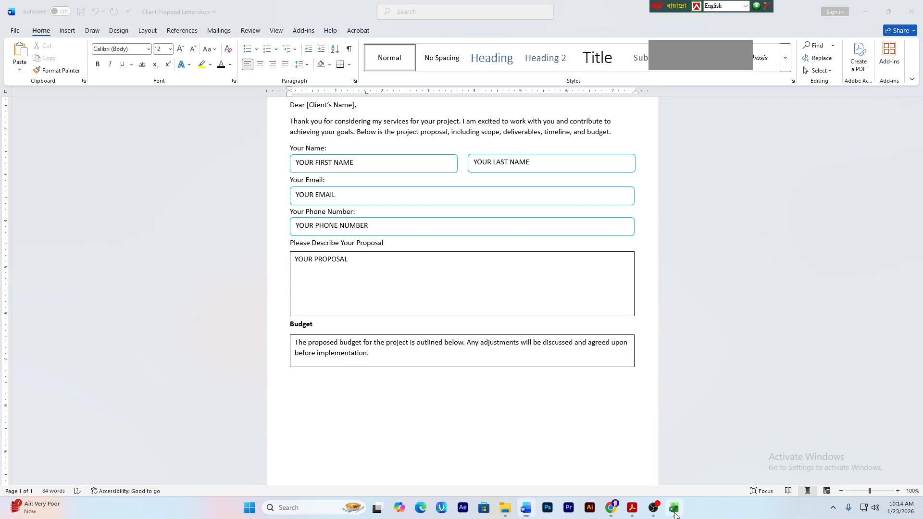
{"action": "left_click", "coordinate": [227, 226]}
{"action": "left_click_drag", "start_coordinate": [23, 162], "coordinate": [167, 157]}
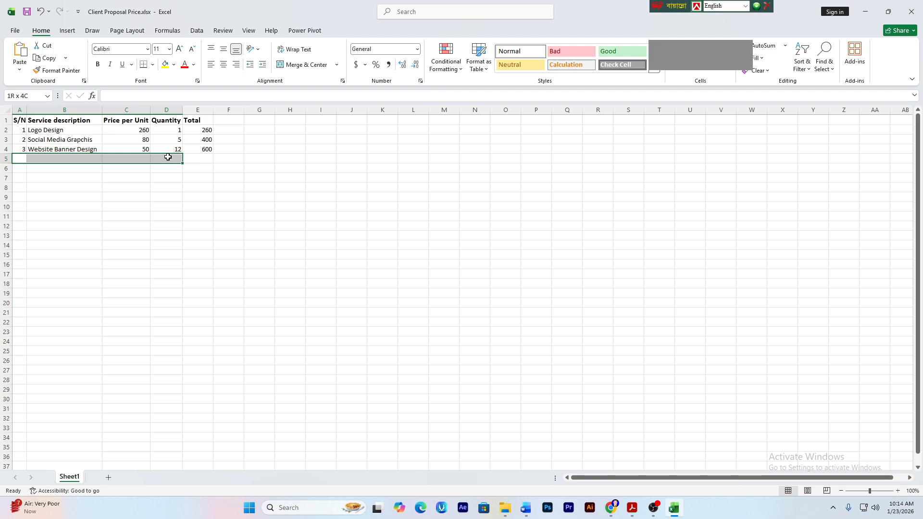
- Merge and centre A5:D5 with a bold TOTAL label
{"action": "left_click", "coordinate": [166, 188]}
{"action": "left_click_drag", "start_coordinate": [23, 162], "coordinate": [159, 158]}
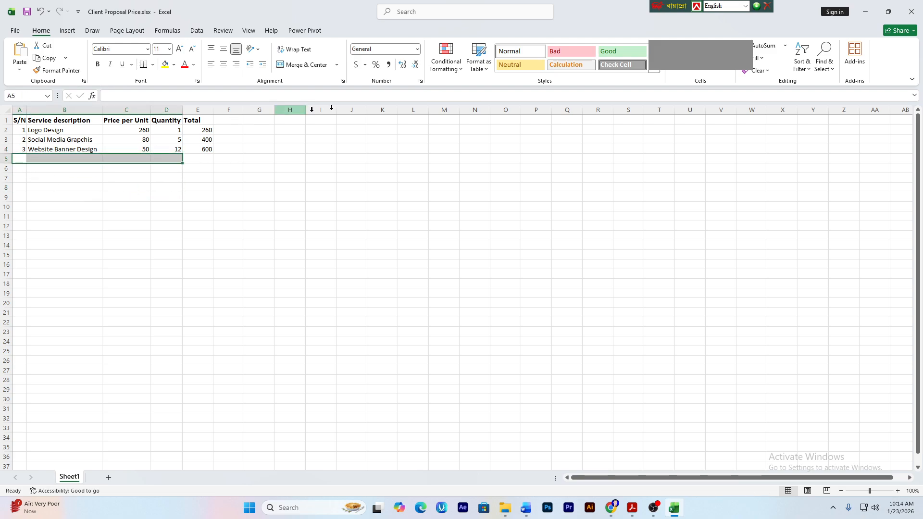
{"action": "left_click", "coordinate": [299, 66]}
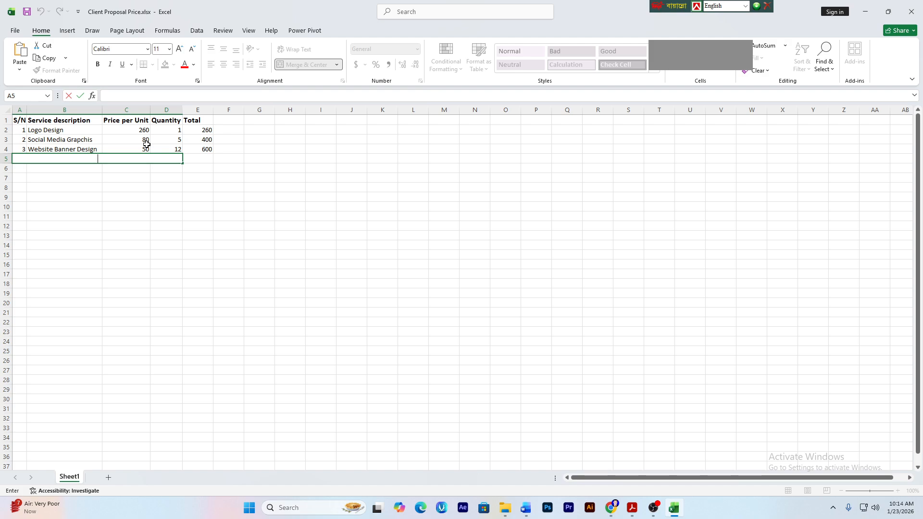
{"action": "type", "text": "TOTAL"}
{"action": "left_click", "coordinate": [196, 346]}
{"action": "left_click", "coordinate": [74, 158]}
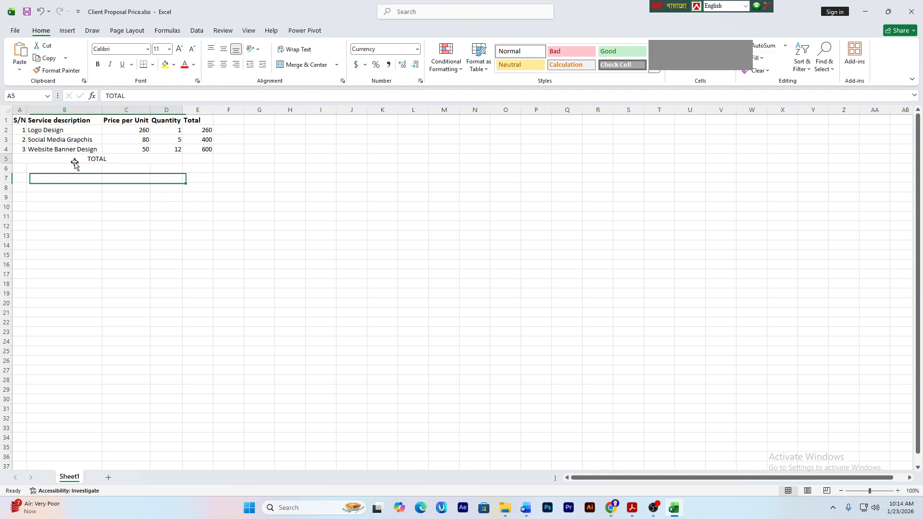
{"action": "left_click", "coordinate": [97, 67]}
{"action": "left_click", "coordinate": [197, 272]}
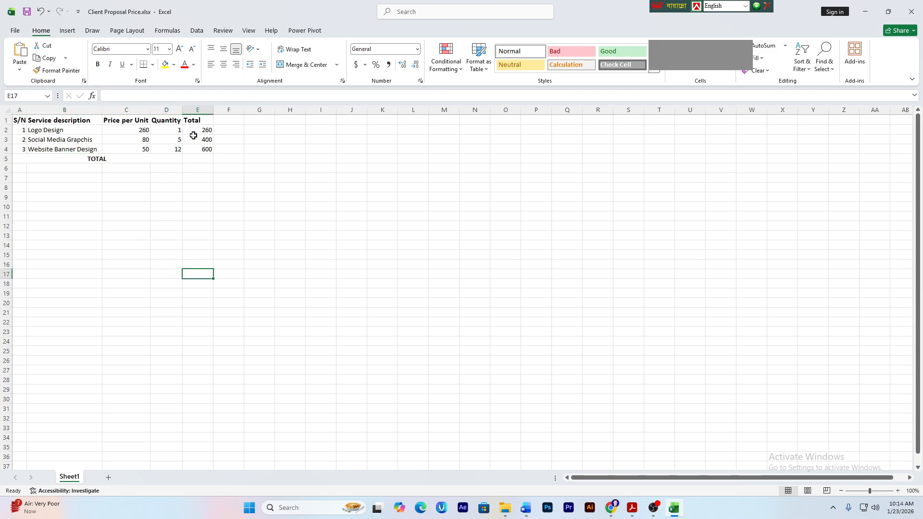
- AutoSum the service totals E2:E4 into E5, giving 1260
{"action": "left_click", "coordinate": [202, 158]}
{"action": "left_click", "coordinate": [193, 202]}
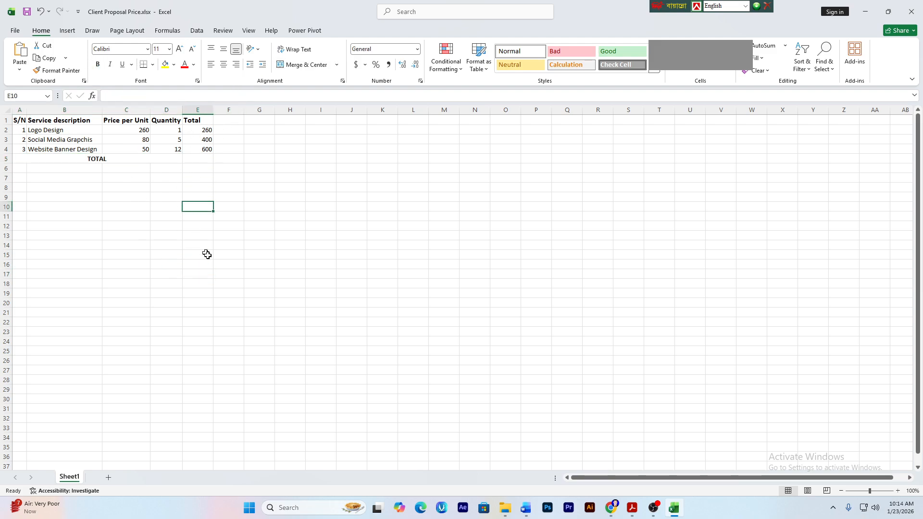
{"action": "left_click_drag", "start_coordinate": [203, 128], "coordinate": [201, 158]}
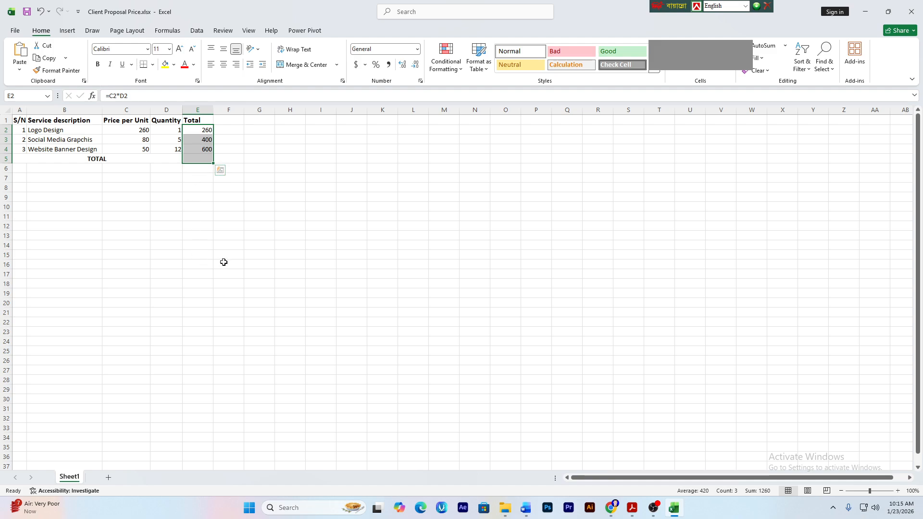
{"action": "key", "text": "alt+equal"}
{"action": "left_click", "coordinate": [224, 262]}
{"action": "left_click", "coordinate": [201, 160]}
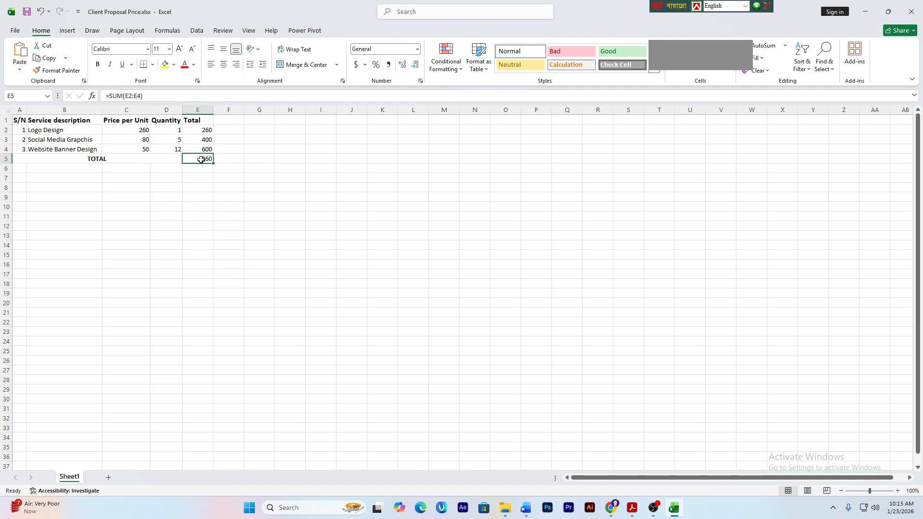
{"action": "key", "text": "Delete"}
{"action": "left_click_drag", "start_coordinate": [199, 130], "coordinate": [199, 160]}
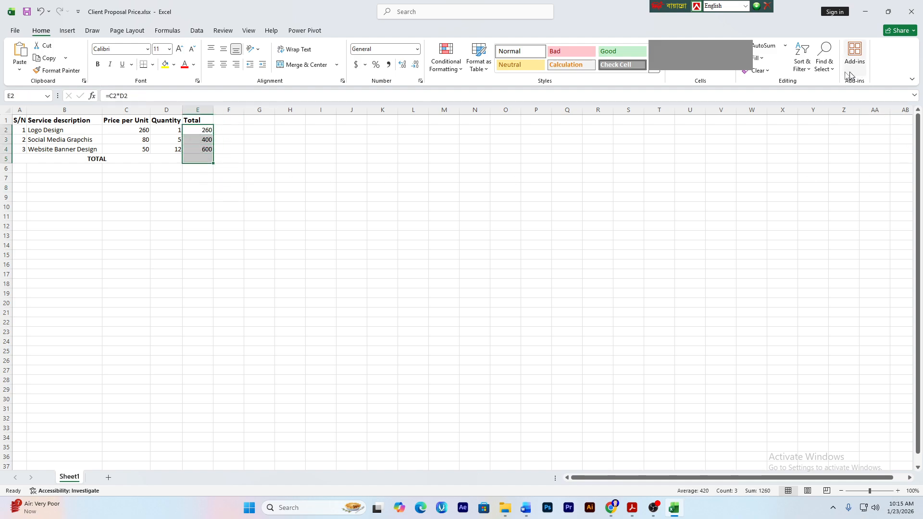
{"action": "left_click", "coordinate": [766, 52]}
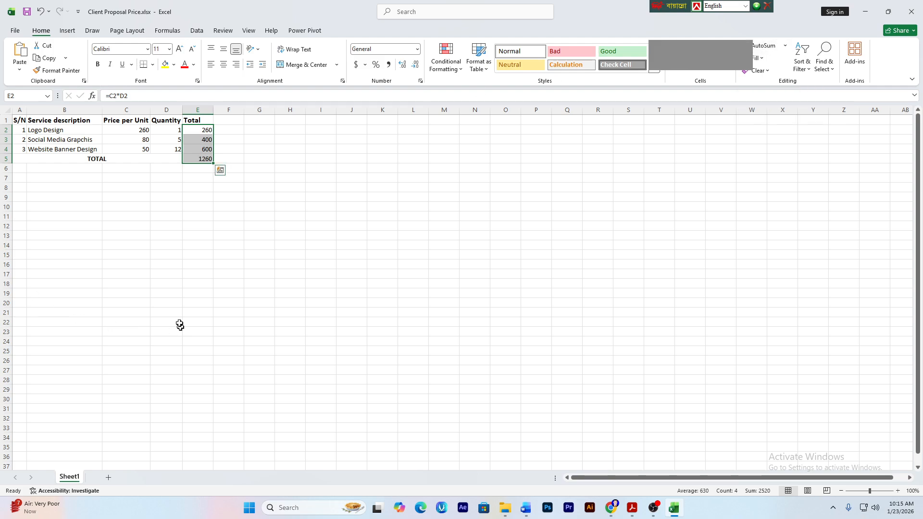
{"action": "left_click", "coordinate": [217, 224]}
{"action": "left_click", "coordinate": [201, 156]}
{"action": "left_click", "coordinate": [206, 197]}
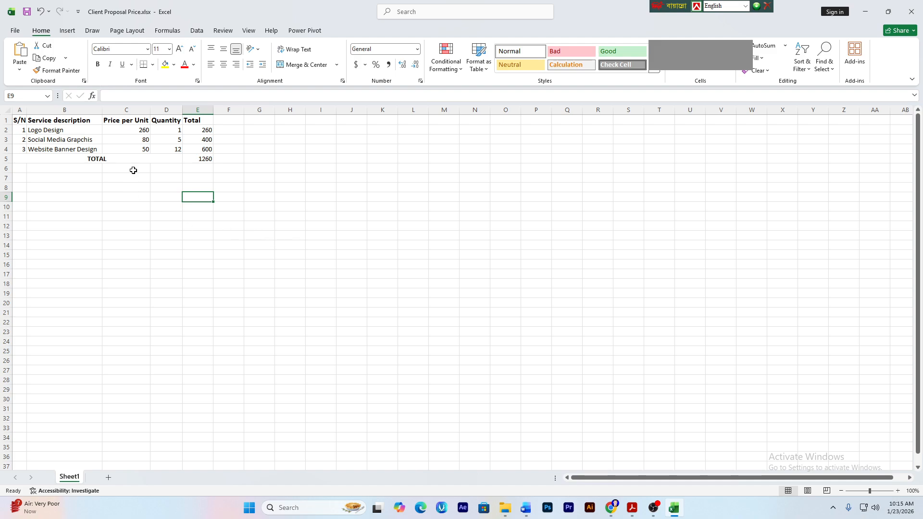
- Give the unit prices C2:C4 dollar accounting format
{"action": "left_click", "coordinate": [141, 129]}
{"action": "left_click", "coordinate": [131, 189]}
{"action": "left_click_drag", "start_coordinate": [129, 133], "coordinate": [135, 151]}
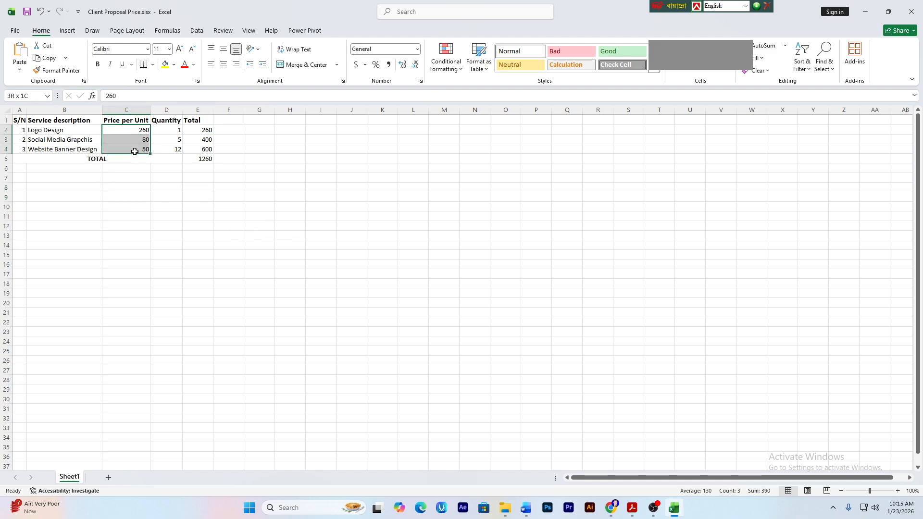
{"action": "left_click", "coordinate": [356, 65]}
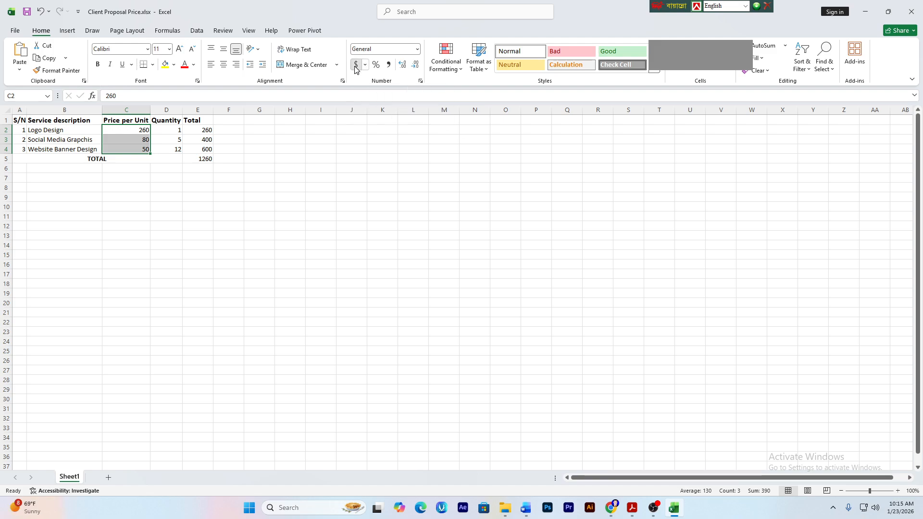
{"action": "left_click", "coordinate": [147, 227]}
- Give the totals E2:E5 dollar accounting format
{"action": "left_click_drag", "start_coordinate": [205, 130], "coordinate": [205, 150]}
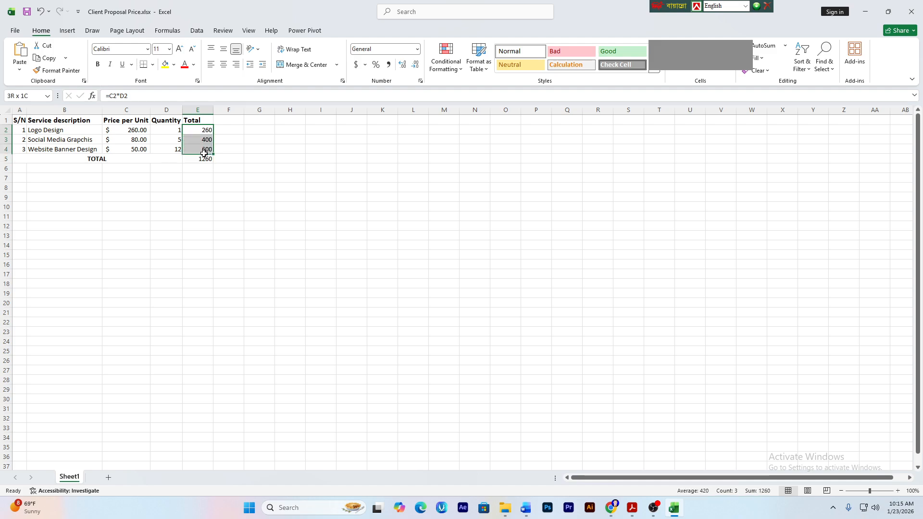
{"action": "left_click", "coordinate": [242, 267]}
{"action": "left_click_drag", "start_coordinate": [185, 129], "coordinate": [195, 160]}
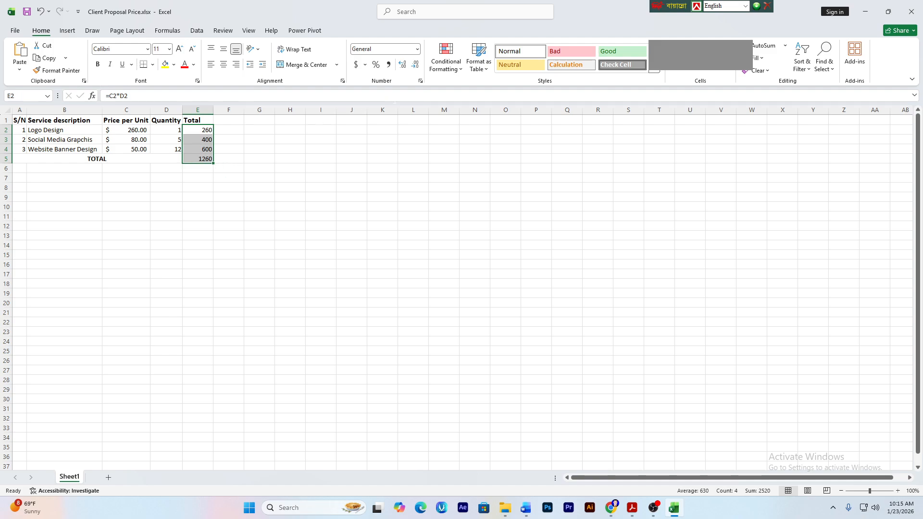
{"action": "left_click", "coordinate": [356, 65]}
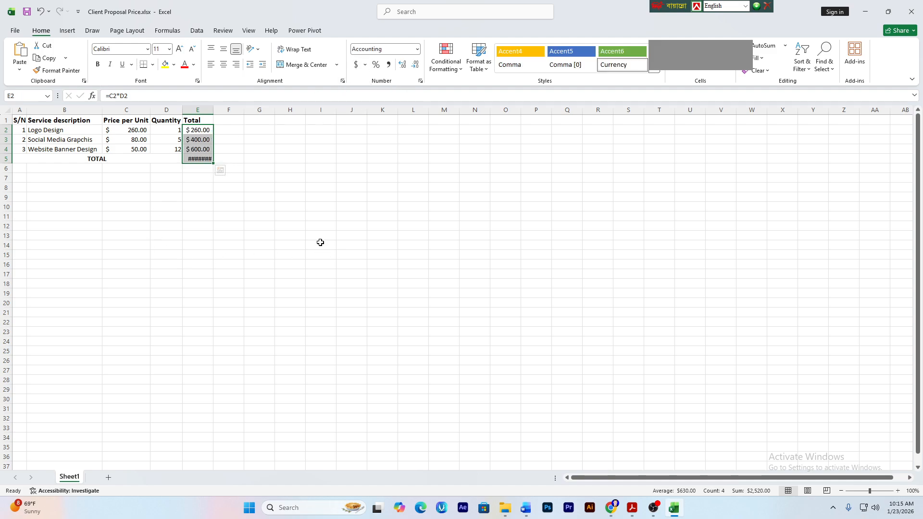
{"action": "left_click", "coordinate": [314, 258]}
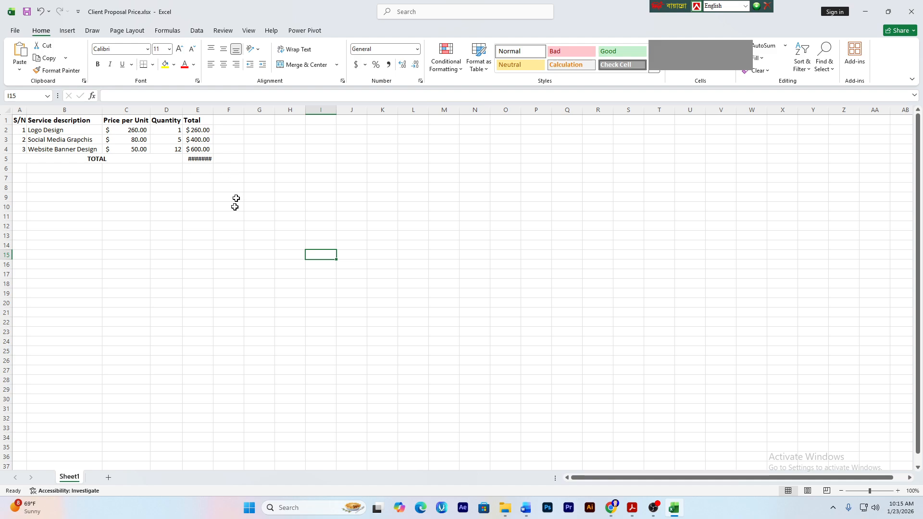
- Widen column E so the grand total displays 1,260.00
{"action": "left_click", "coordinate": [196, 148]}
{"action": "left_click", "coordinate": [202, 131]}
{"action": "left_click", "coordinate": [207, 169]}
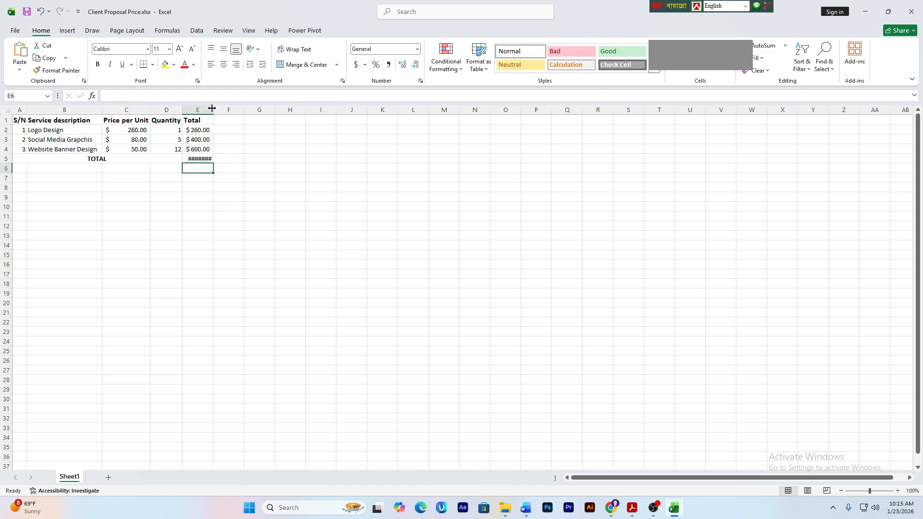
{"action": "left_click_drag", "start_coordinate": [212, 109], "coordinate": [230, 108]}
{"action": "left_click", "coordinate": [200, 214]}
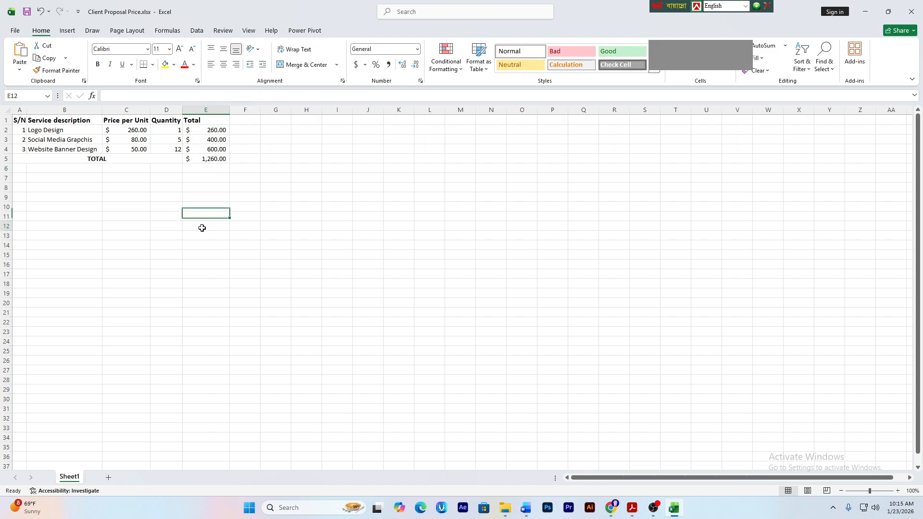
{"action": "left_click", "coordinate": [212, 158]}
{"action": "left_click", "coordinate": [202, 216]}
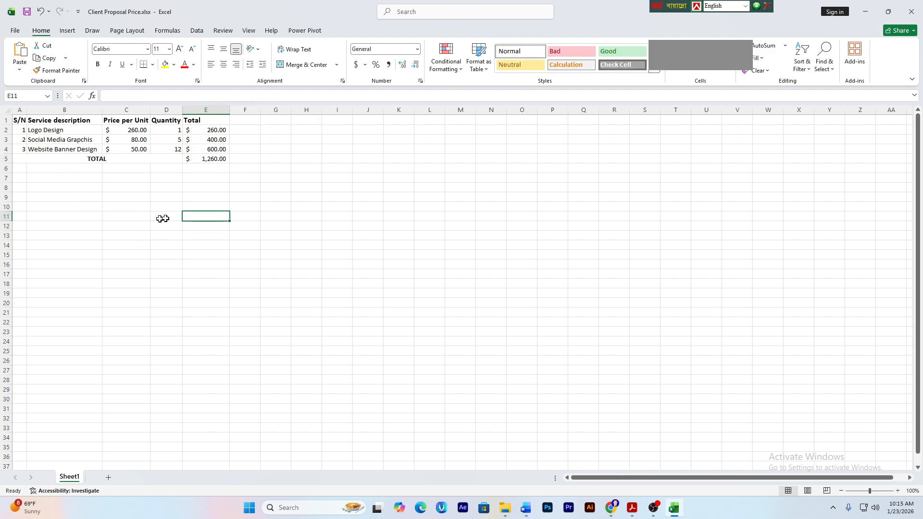
- Return to the Google Meet call
{"action": "left_click", "coordinate": [140, 167]}
{"action": "left_click", "coordinate": [178, 206]}
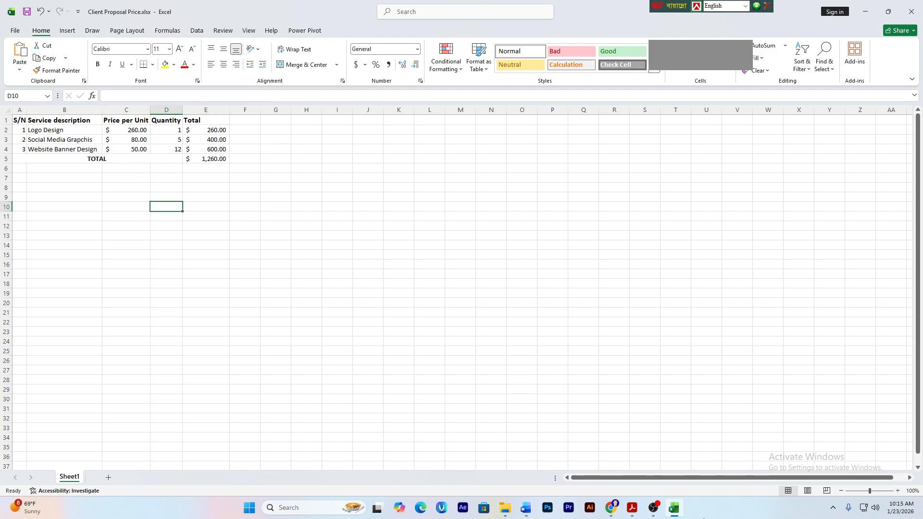
{"action": "mouse_move", "coordinate": [611, 507]}
{"action": "left_click", "coordinate": [573, 476]}
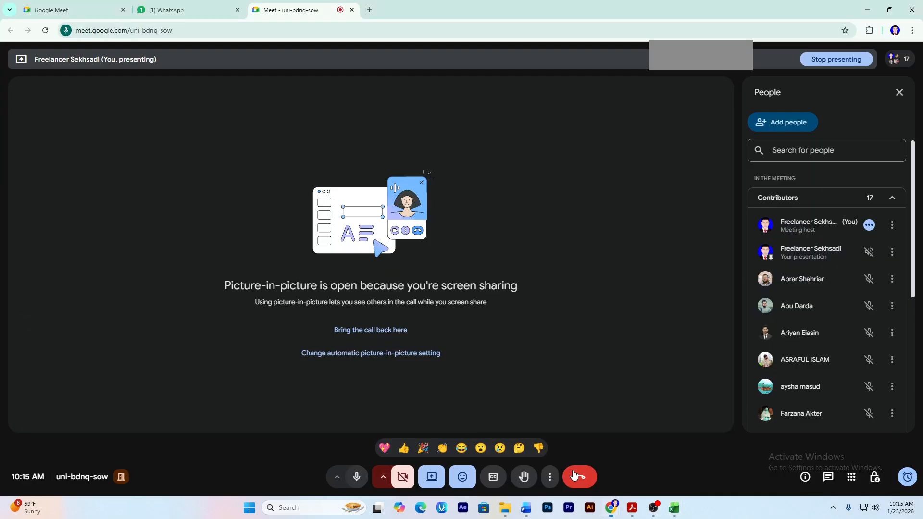
- Toggle the Meet participants list, then bring the Client Proposal Price workbook back to the front
{"action": "left_click", "coordinate": [900, 59]}
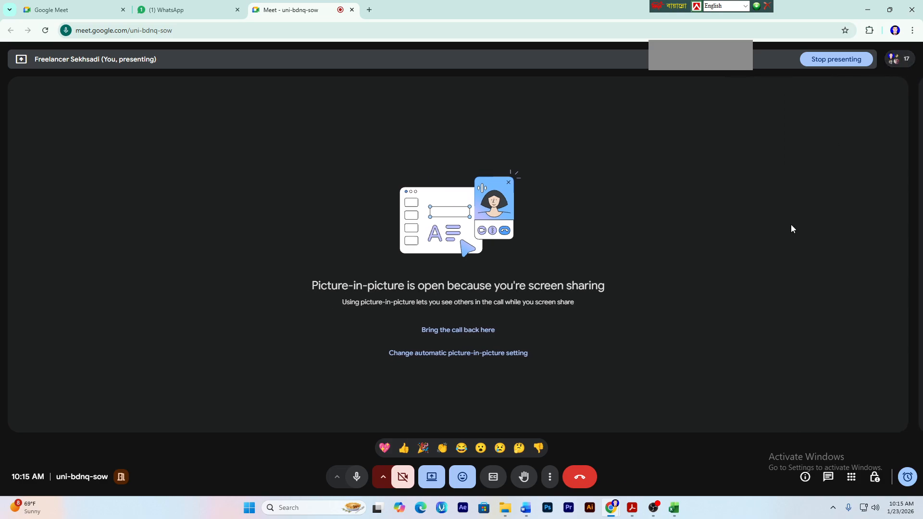
{"action": "left_click", "coordinate": [898, 60]}
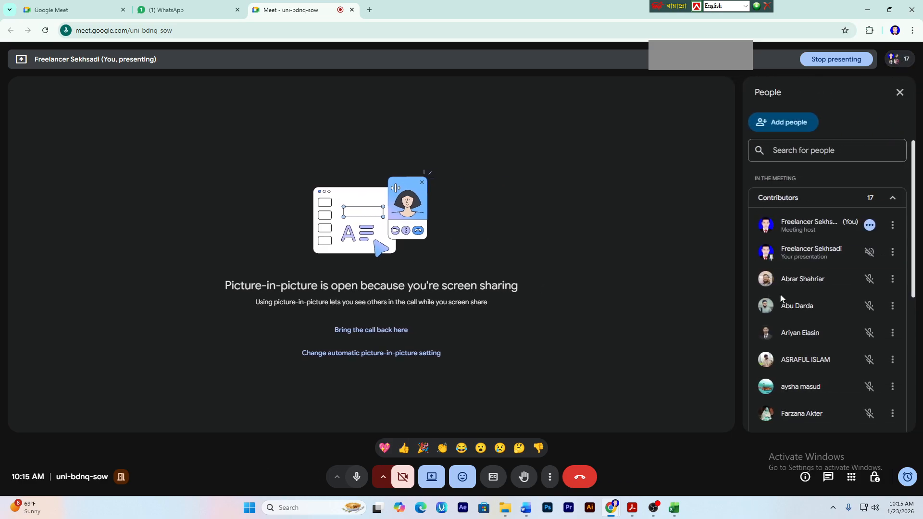
{"action": "scroll", "coordinate": [832, 372], "scroll_direction": "down", "scroll_amount": 3}
{"action": "scroll", "coordinate": [831, 371], "scroll_direction": "down", "scroll_amount": 3}
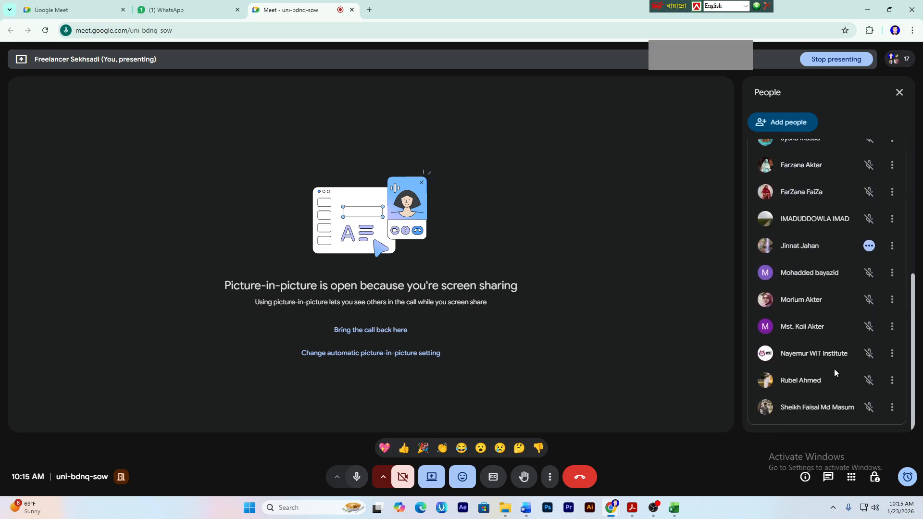
{"action": "scroll", "coordinate": [835, 370], "scroll_direction": "up", "scroll_amount": 5}
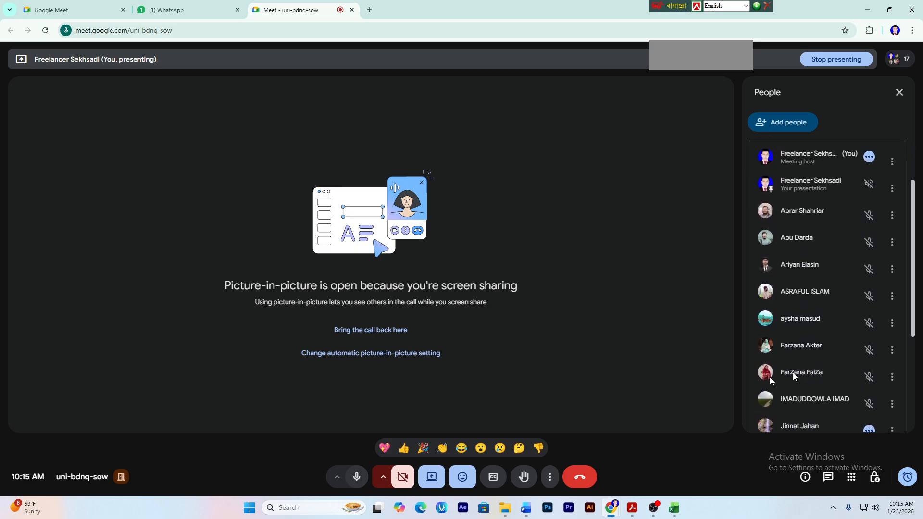
{"action": "left_click", "coordinate": [674, 508]}
{"action": "left_click", "coordinate": [165, 223]}
- Put All Borders on every cell of the budget table A1:E5
{"action": "left_click", "coordinate": [200, 251]}
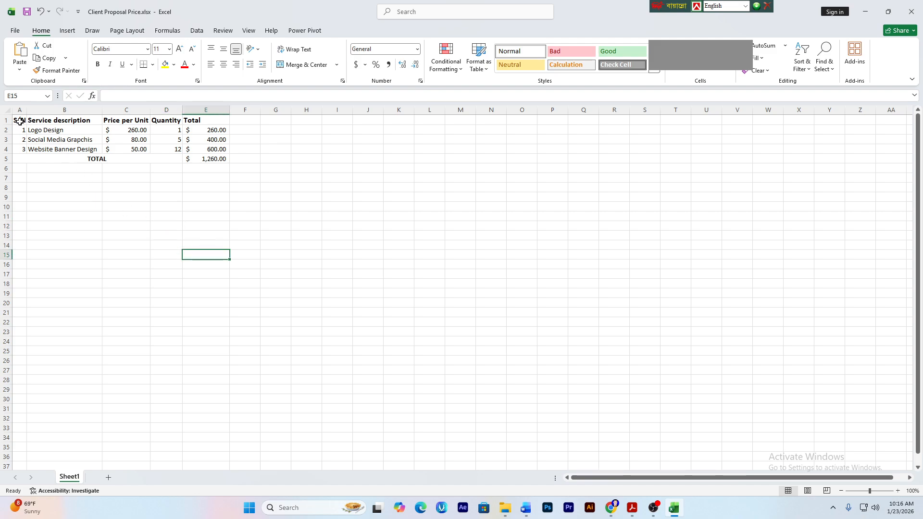
{"action": "left_click_drag", "start_coordinate": [18, 118], "coordinate": [195, 155]}
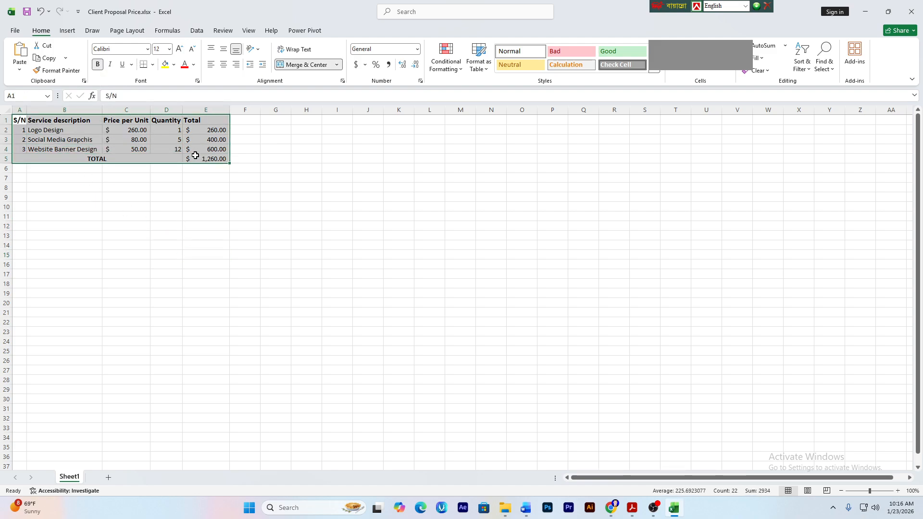
{"action": "left_click", "coordinate": [152, 65]}
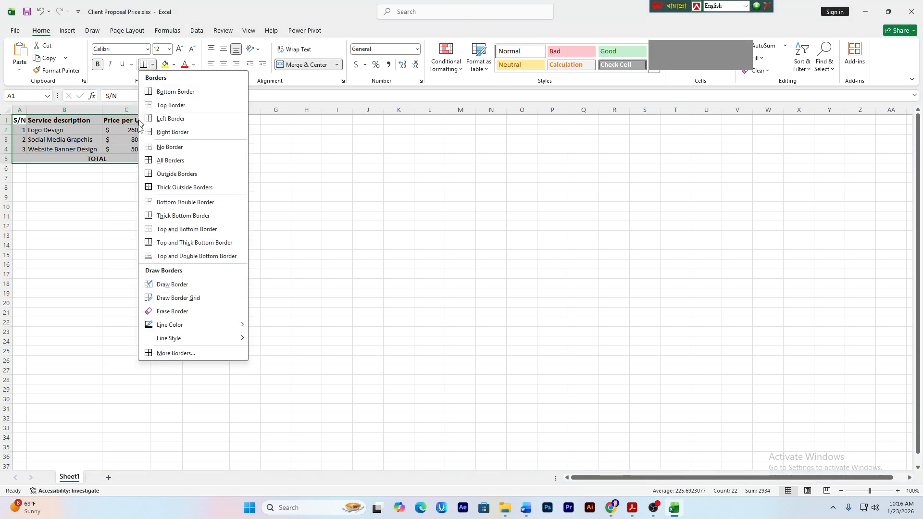
{"action": "left_click", "coordinate": [171, 160]}
{"action": "left_click", "coordinate": [167, 186]}
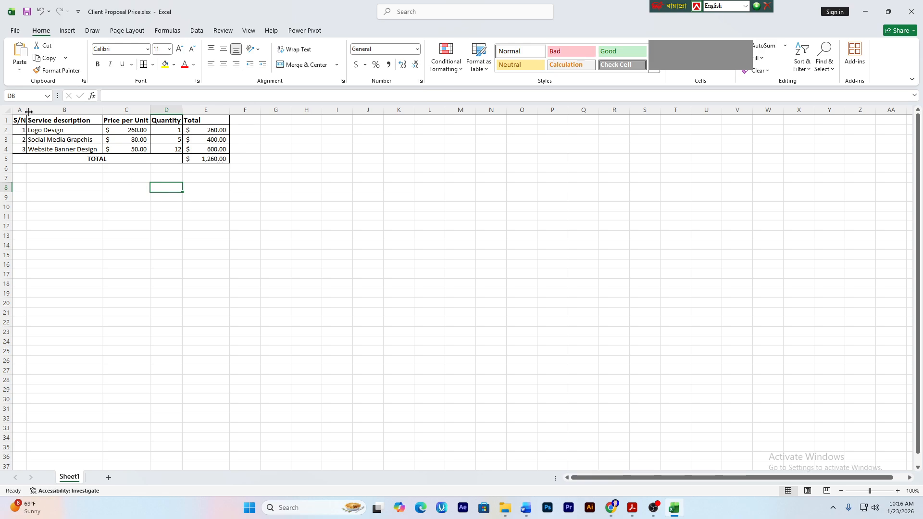
- Copy the budget table A1:E5, then cancel the pending copy
{"action": "left_click_drag", "start_coordinate": [21, 119], "coordinate": [205, 159]}
{"action": "key", "text": "ctrl+c"}
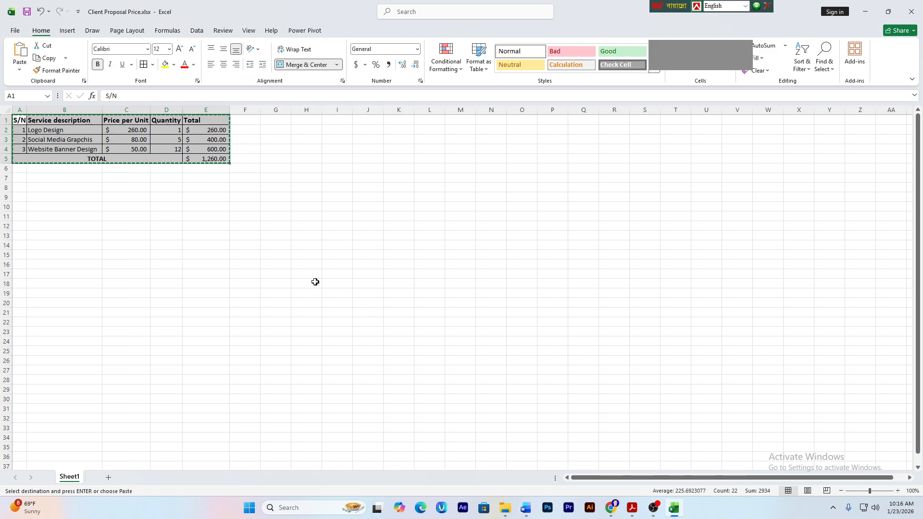
{"action": "left_click", "coordinate": [297, 272]}
{"action": "left_click", "coordinate": [344, 273]}
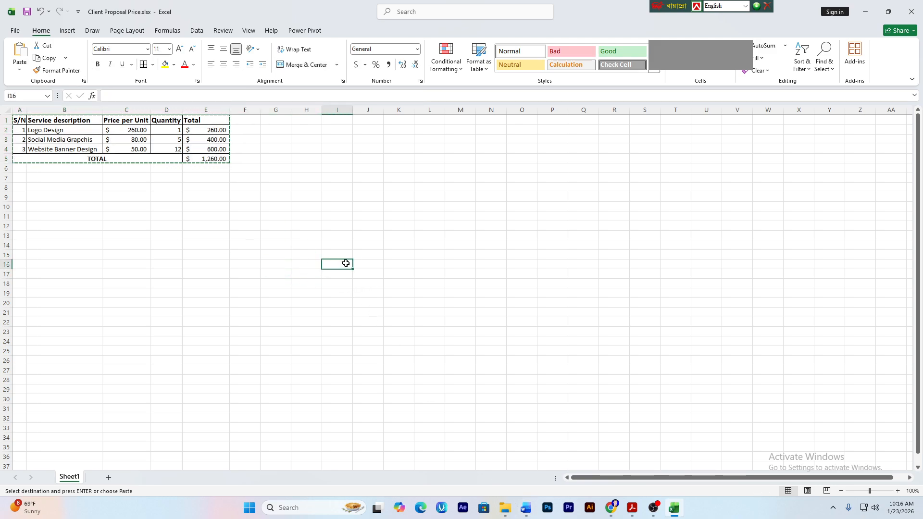
{"action": "key", "text": "Escape"}
{"action": "left_click", "coordinate": [281, 282]}
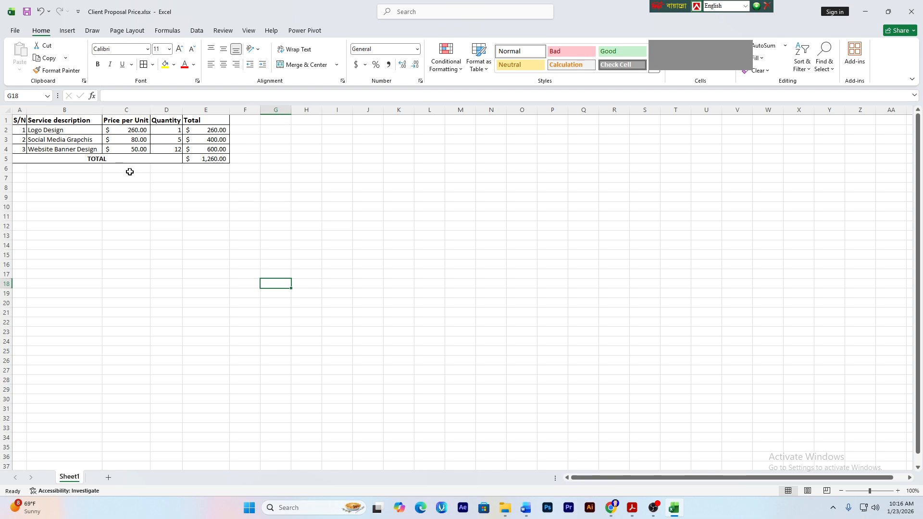
{"action": "left_click", "coordinate": [167, 188]}
{"action": "left_click", "coordinate": [249, 224]}
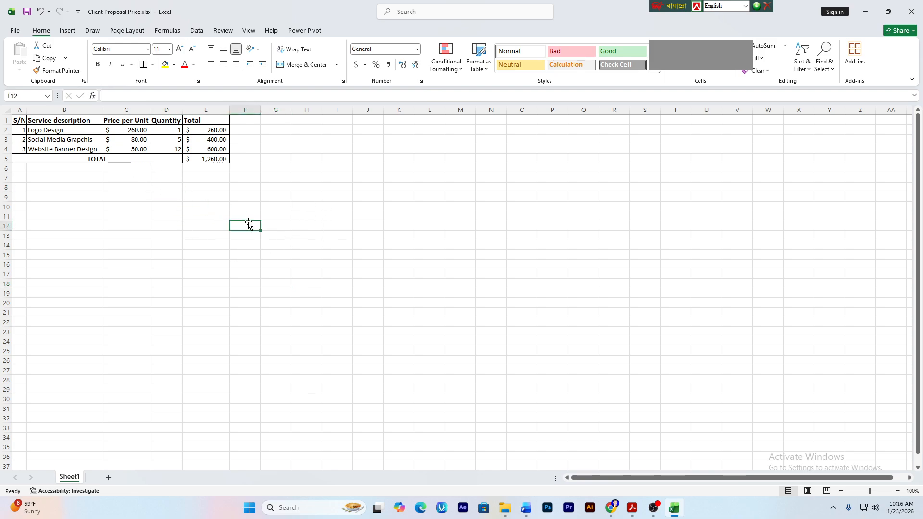
- Centre the text in the header row A1:E1
{"action": "left_click_drag", "start_coordinate": [15, 121], "coordinate": [192, 157]}
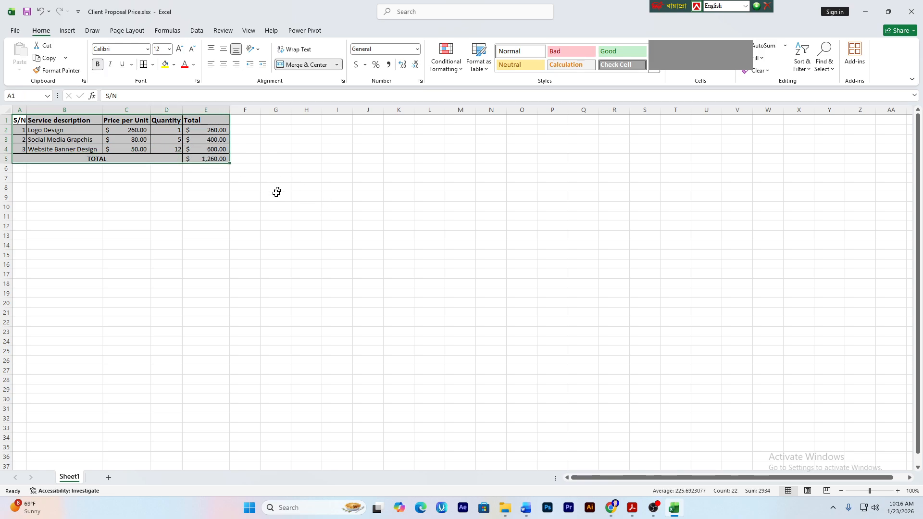
{"action": "left_click", "coordinate": [244, 216]}
{"action": "left_click_drag", "start_coordinate": [17, 121], "coordinate": [211, 120]}
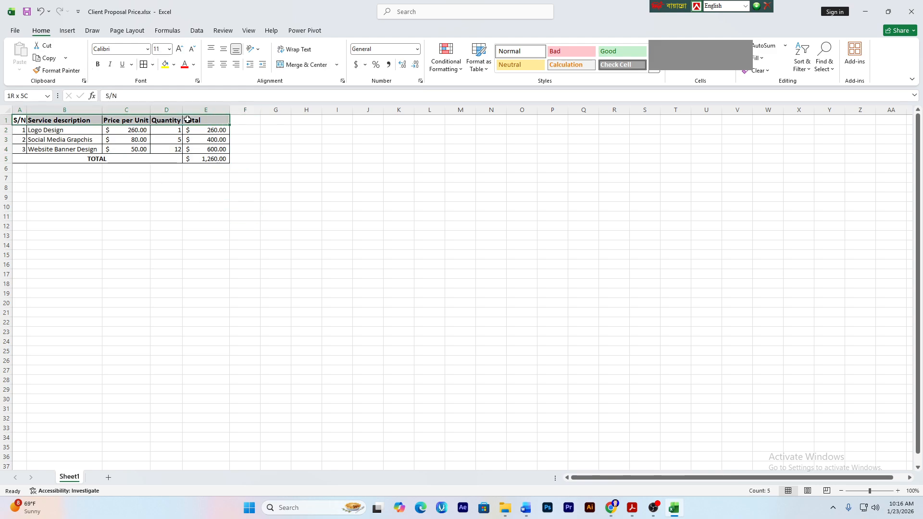
{"action": "left_click", "coordinate": [224, 67]}
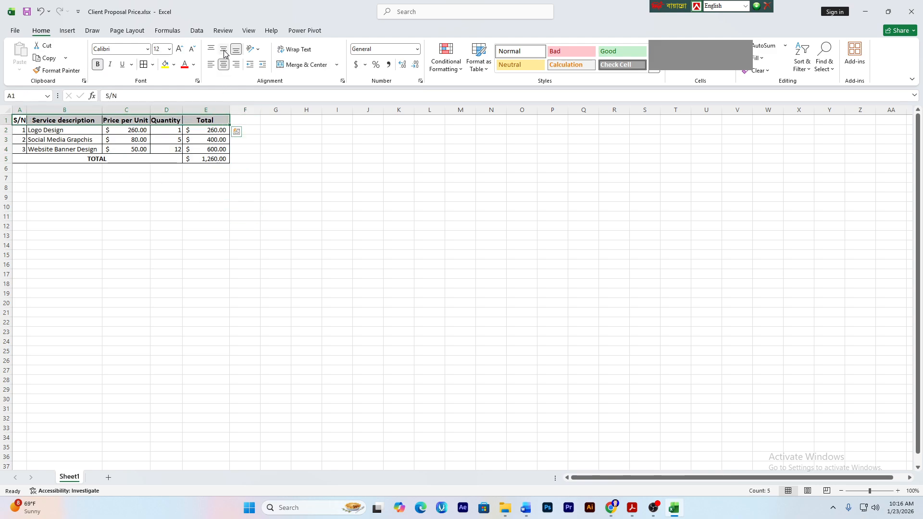
{"action": "left_click", "coordinate": [238, 212]}
- Copy the finished budget table A1:E5 for the Word letter
{"action": "left_click_drag", "start_coordinate": [18, 121], "coordinate": [208, 154]}
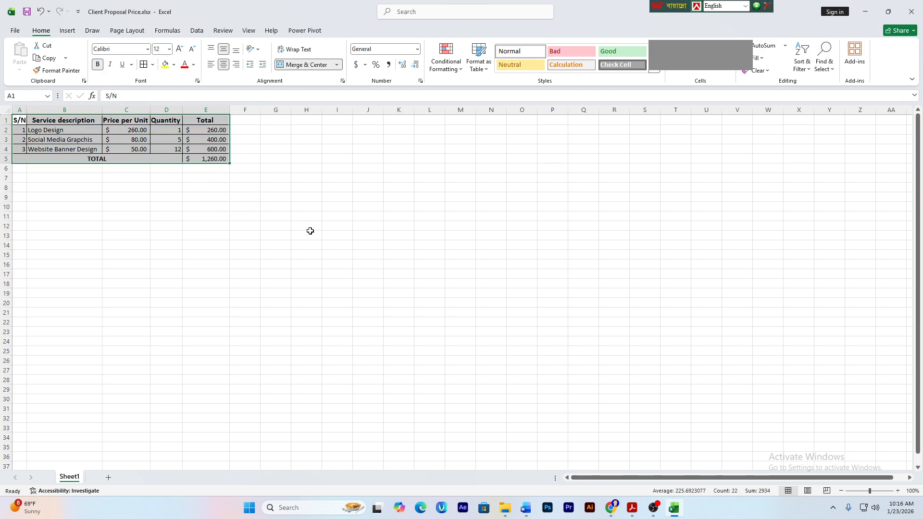
{"action": "key", "text": "ctrl+c"}
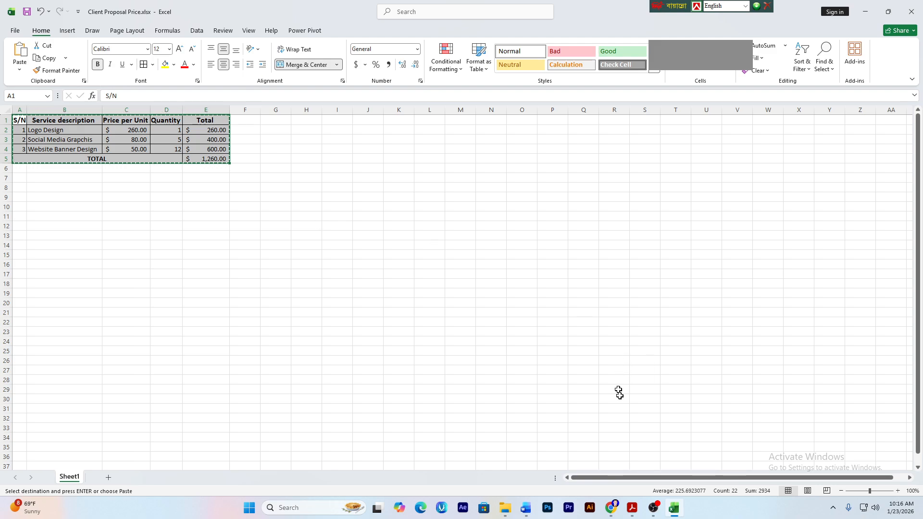
{"action": "left_click", "coordinate": [526, 508]}
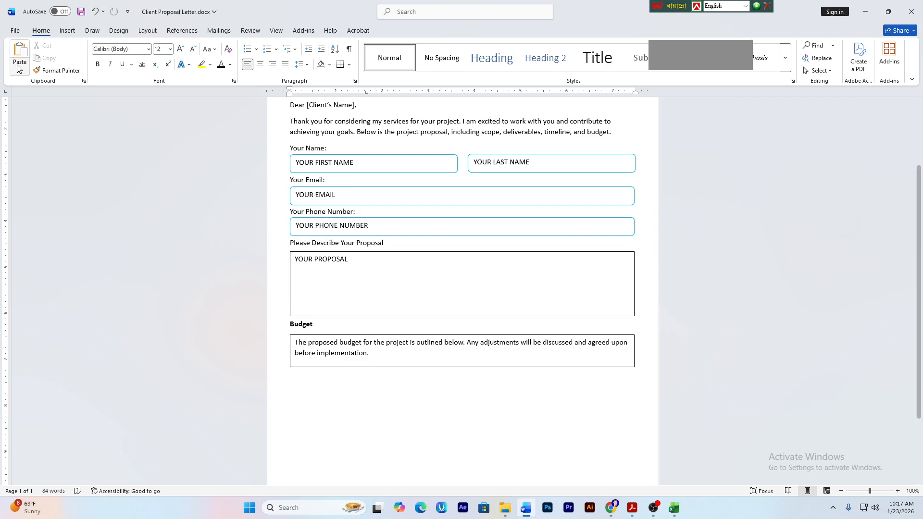
- Show the Insert ribbon in the Client Proposal Letter
{"action": "left_click", "coordinate": [72, 32]}
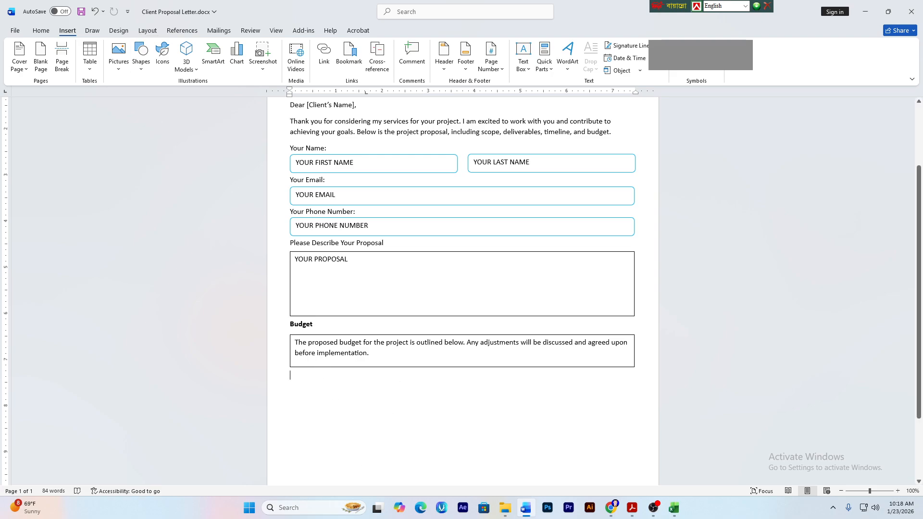
- Paste the budget table below the Budget box, linked with source formatting, and widen it
{"action": "right_click", "coordinate": [321, 374]}
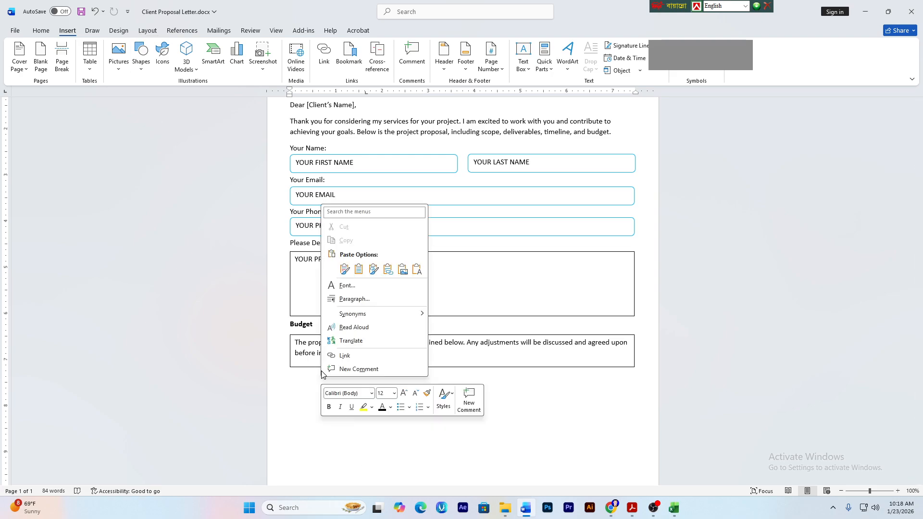
{"action": "left_click", "coordinate": [344, 270]}
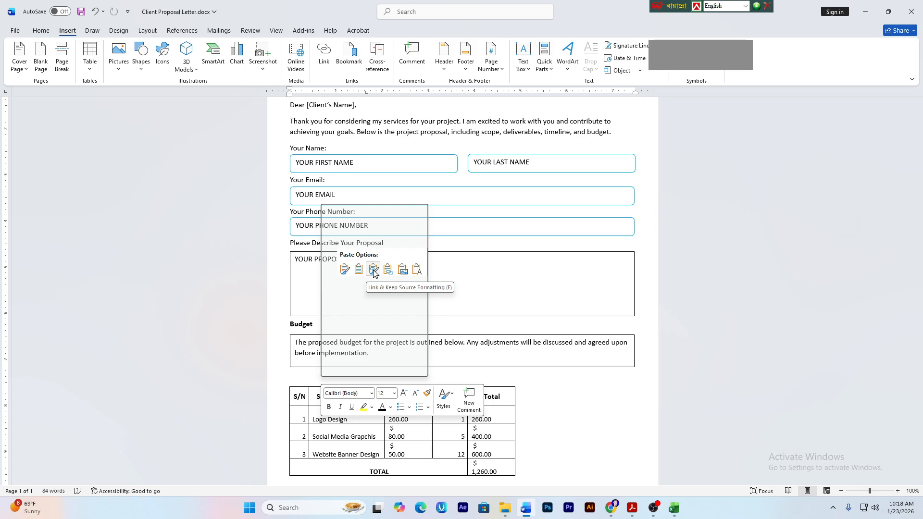
{"action": "left_click", "coordinate": [373, 270]}
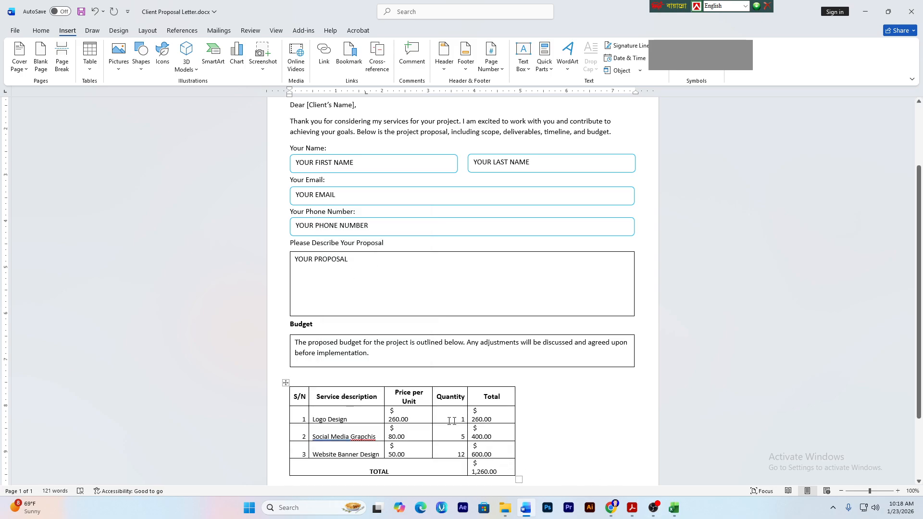
{"action": "scroll", "coordinate": [210, 382], "scroll_direction": "down", "scroll_amount": 3}
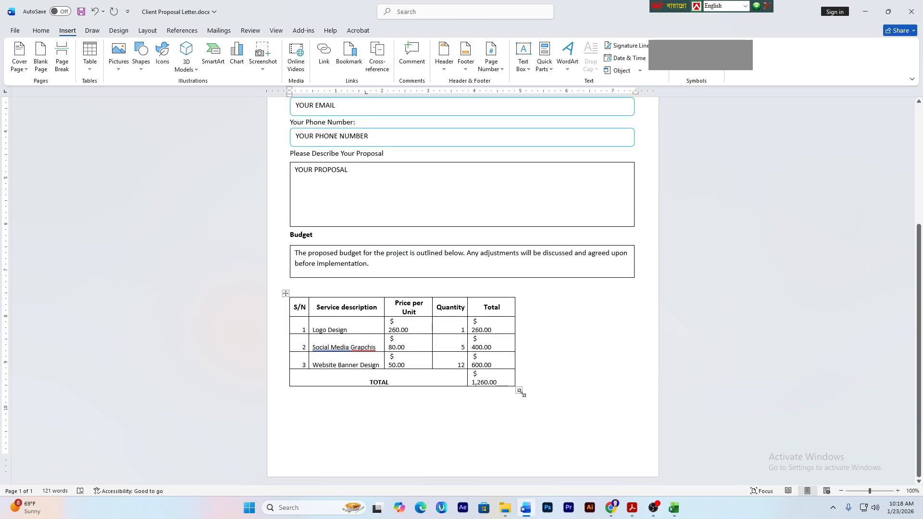
{"action": "left_click_drag", "start_coordinate": [518, 390], "coordinate": [634, 358]}
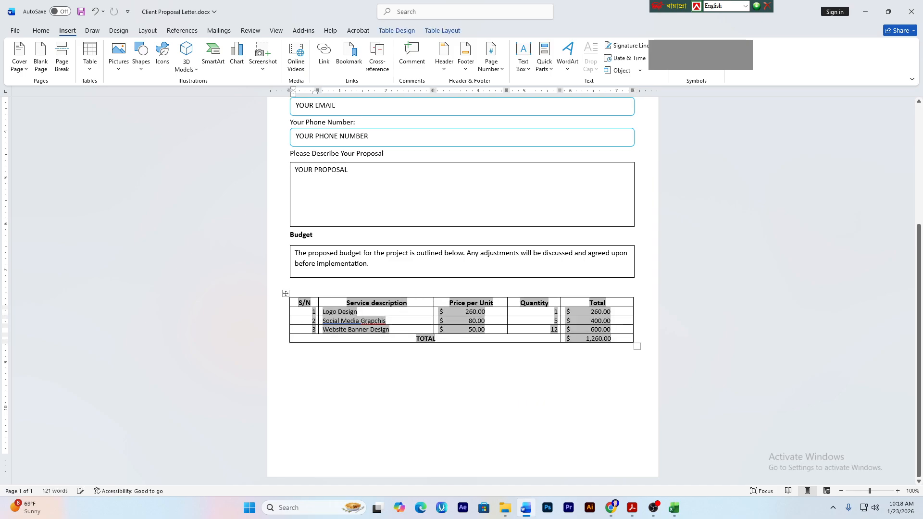
{"action": "key", "text": "Down"}
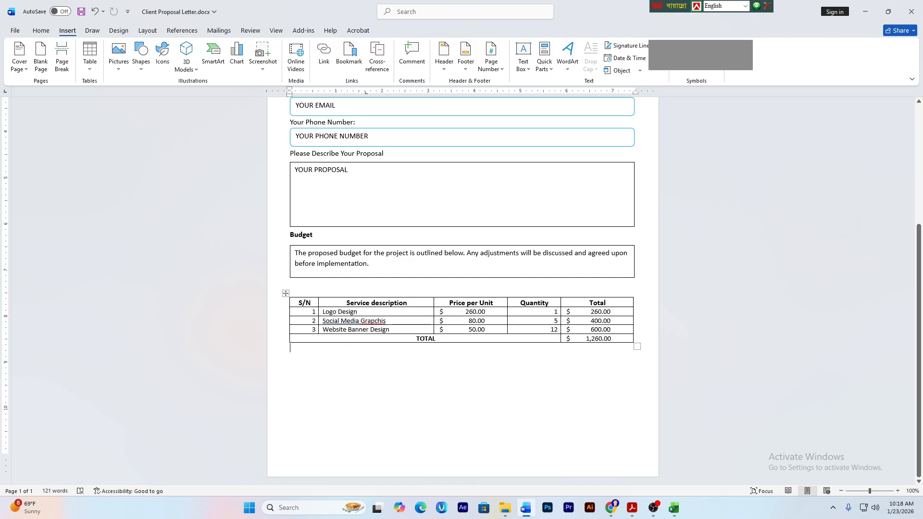
- Cut the budget table and paste it back into the letter
{"action": "left_click", "coordinate": [469, 320]}
{"action": "left_click", "coordinate": [559, 339], "text": "shift"}
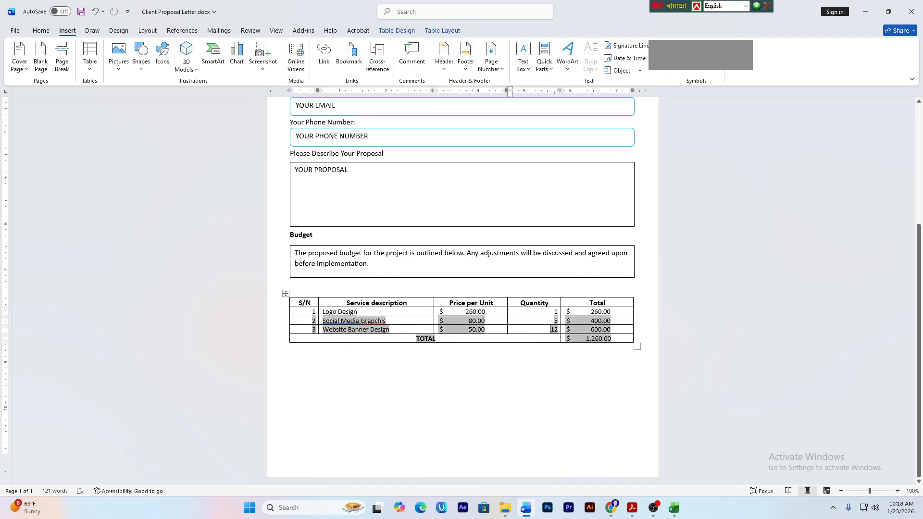
{"action": "key", "text": "Down"}
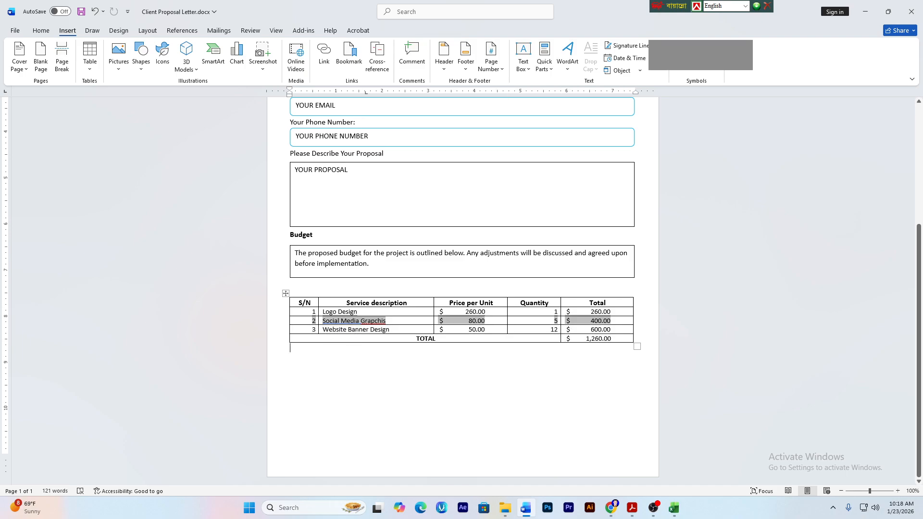
{"action": "left_click", "coordinate": [286, 293]}
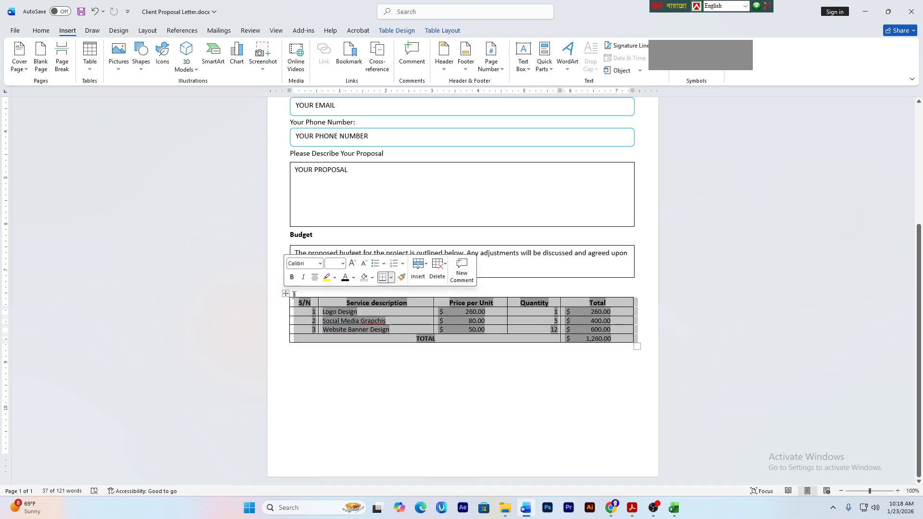
{"action": "key", "text": "ctrl+x"}
{"action": "key", "text": "ctrl+v"}
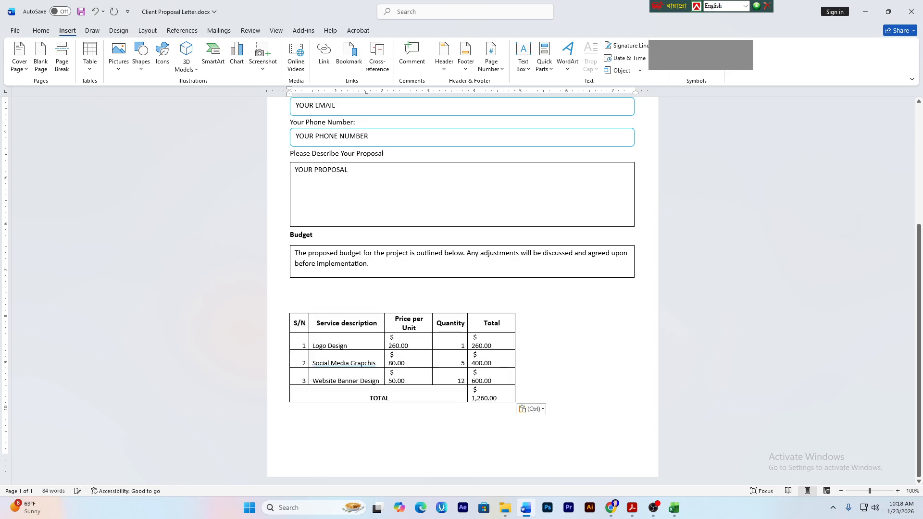
{"action": "left_click", "coordinate": [339, 377]}
{"action": "left_click", "coordinate": [419, 372]}
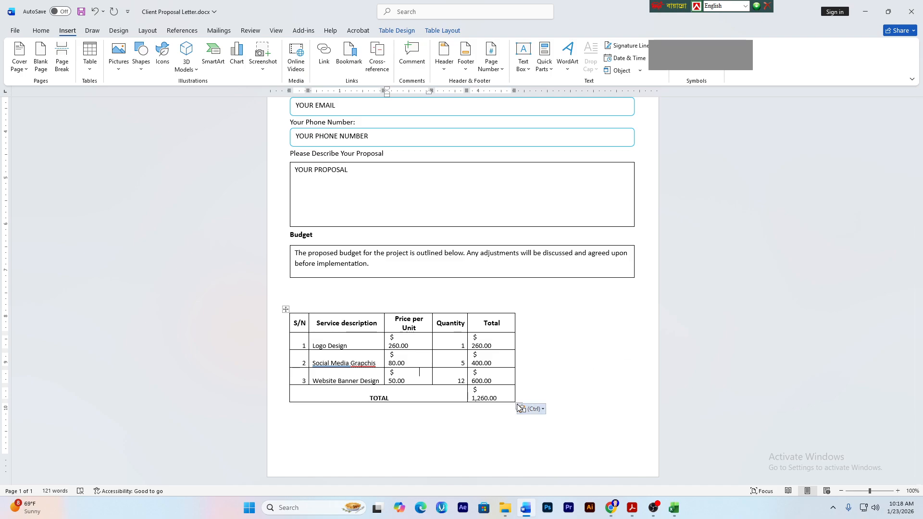
{"action": "key", "text": "ctrl+End"}
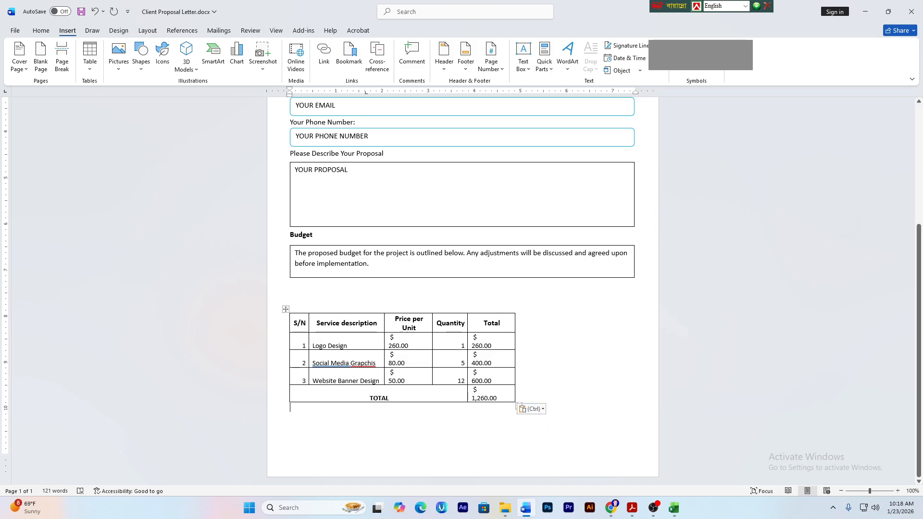
- Stretch the budget table across the full text width and reselect it
{"action": "left_click_drag", "start_coordinate": [517, 404], "coordinate": [637, 358]}
{"action": "left_click", "coordinate": [476, 336]}
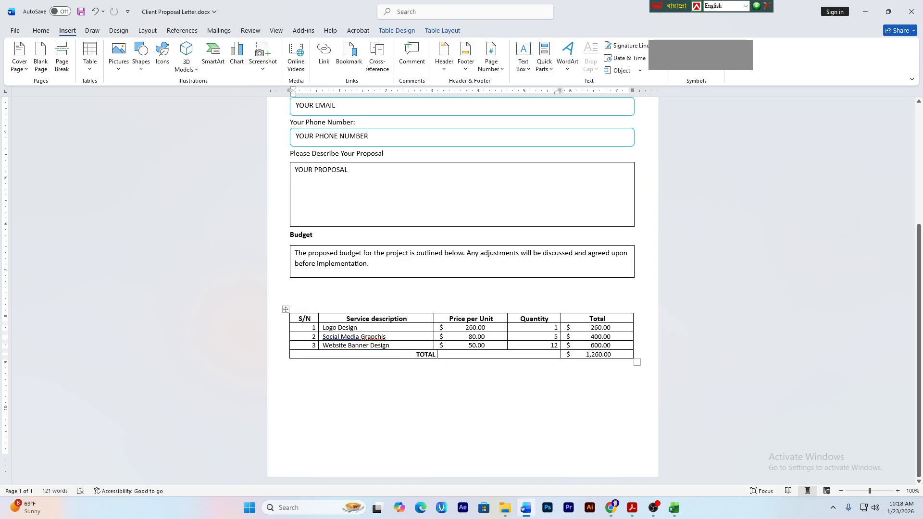
{"action": "left_click", "coordinate": [480, 344]}
{"action": "double_click", "coordinate": [481, 345]}
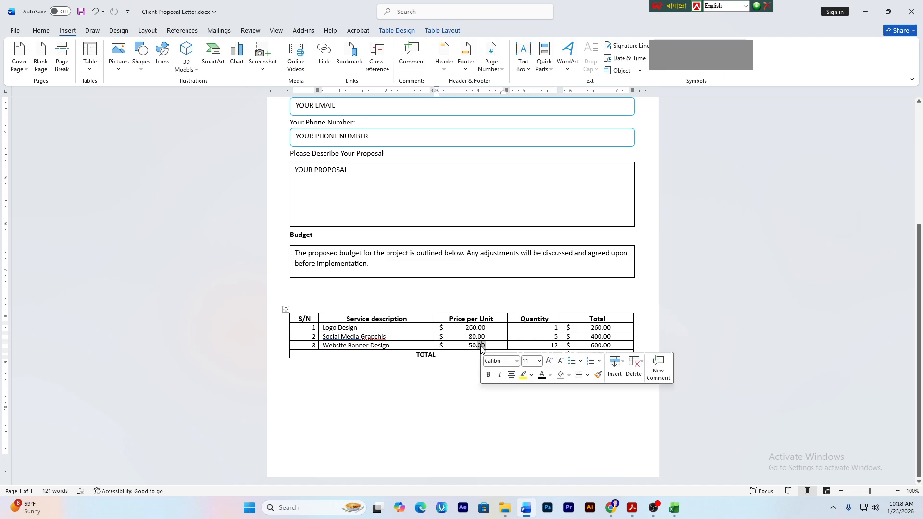
{"action": "left_click", "coordinate": [285, 310]}
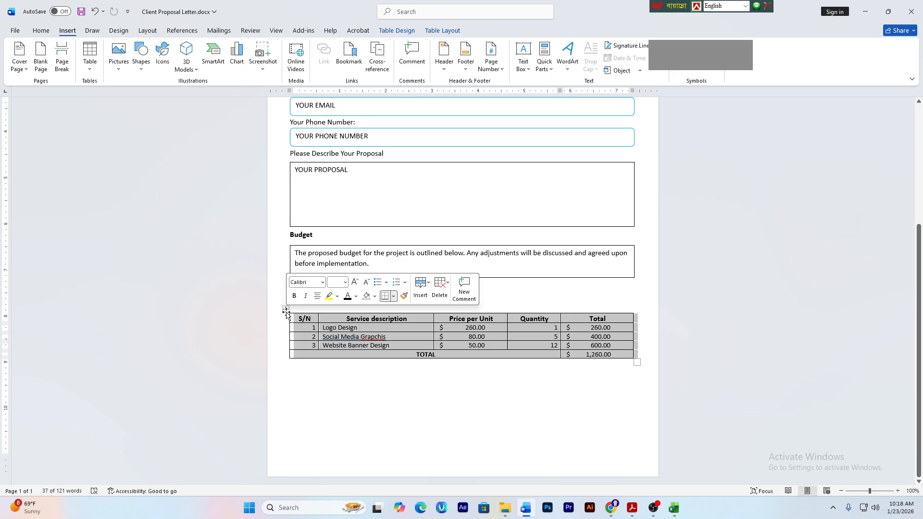
- Replace the table with a fresh Link & Keep Source Formatting paste stretched to full width
{"action": "key", "text": "BackSpace"}
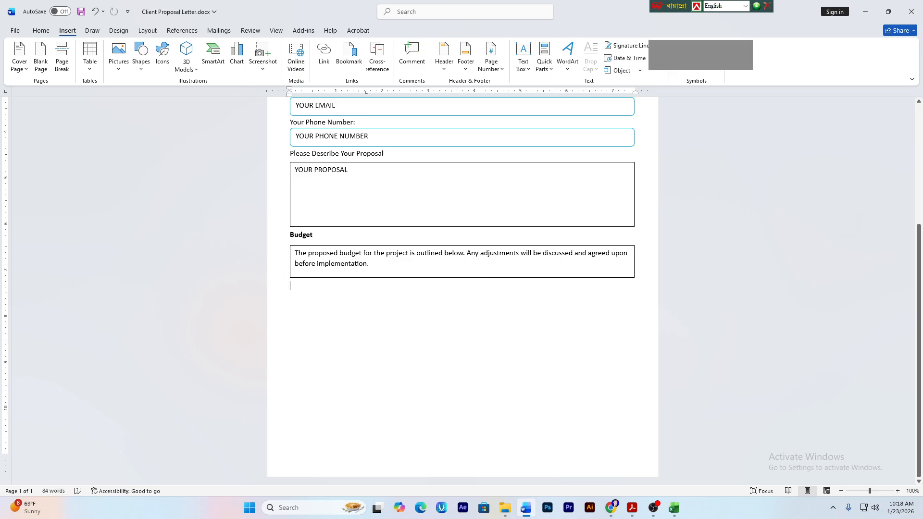
{"action": "right_click", "coordinate": [301, 292]}
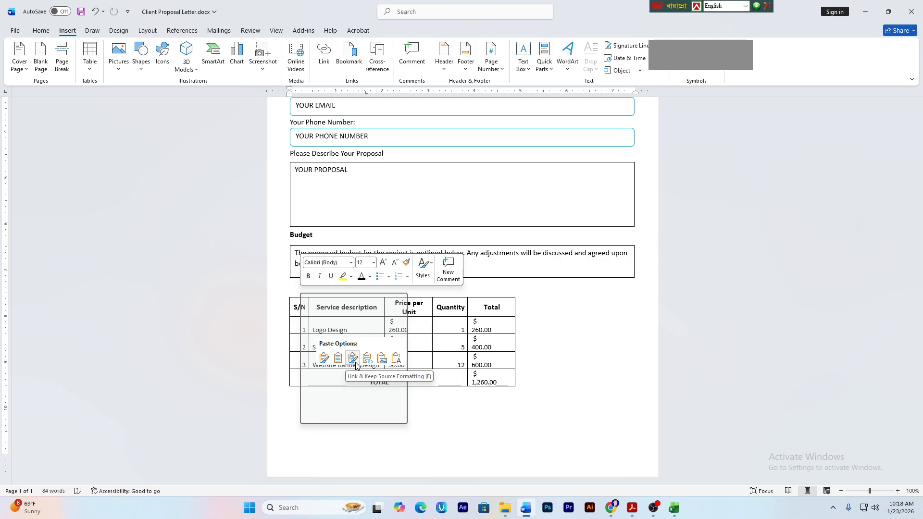
{"action": "left_click", "coordinate": [355, 361]}
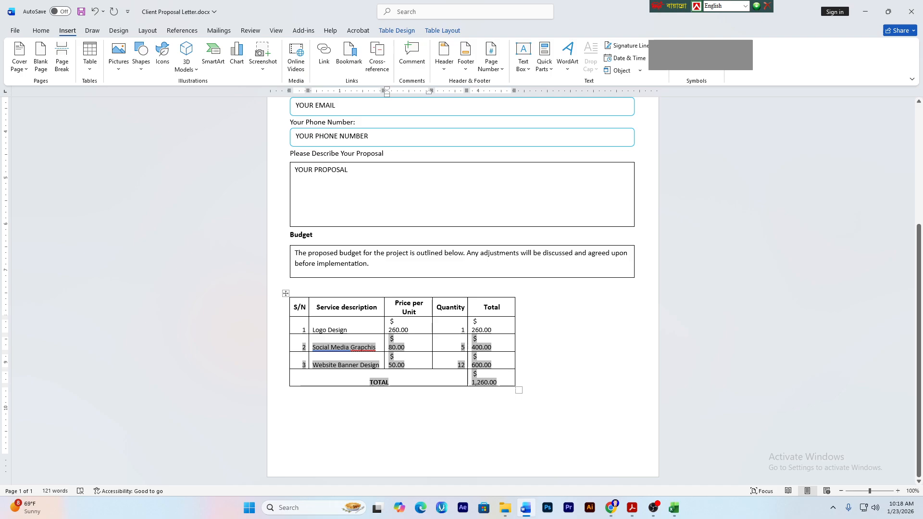
{"action": "left_click_drag", "start_coordinate": [519, 390], "coordinate": [633, 340]}
{"action": "left_click", "coordinate": [501, 355]}
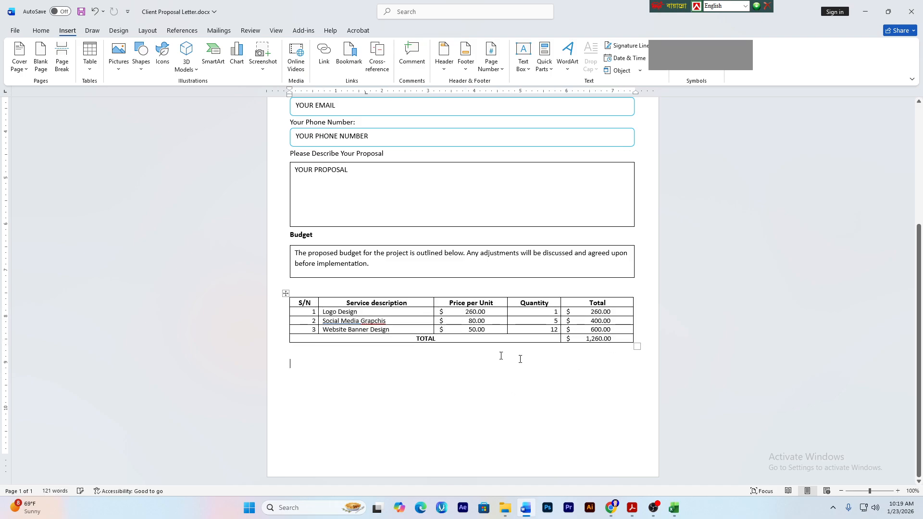
{"action": "left_click", "coordinate": [322, 293]}
{"action": "left_click", "coordinate": [286, 293]}
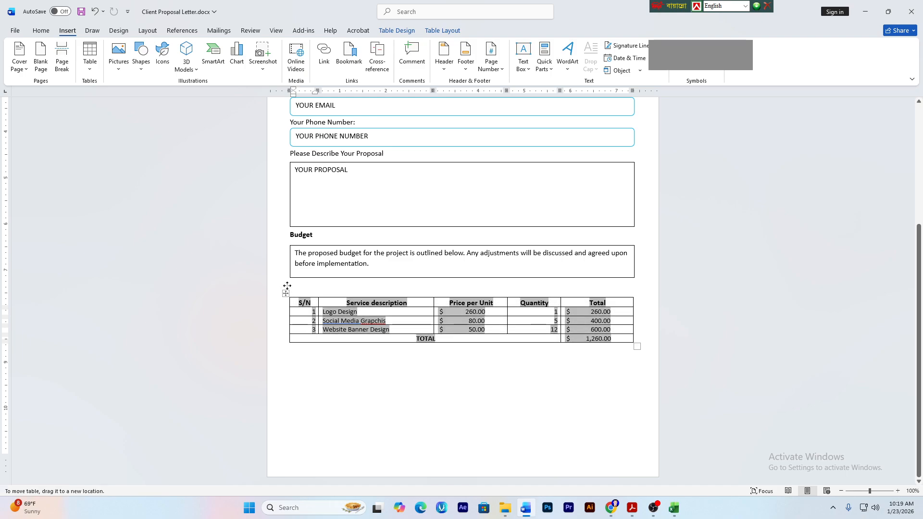
- Drag the budget table up beneath the budget box, undoing then redoing the move
{"action": "left_click", "coordinate": [285, 294]}
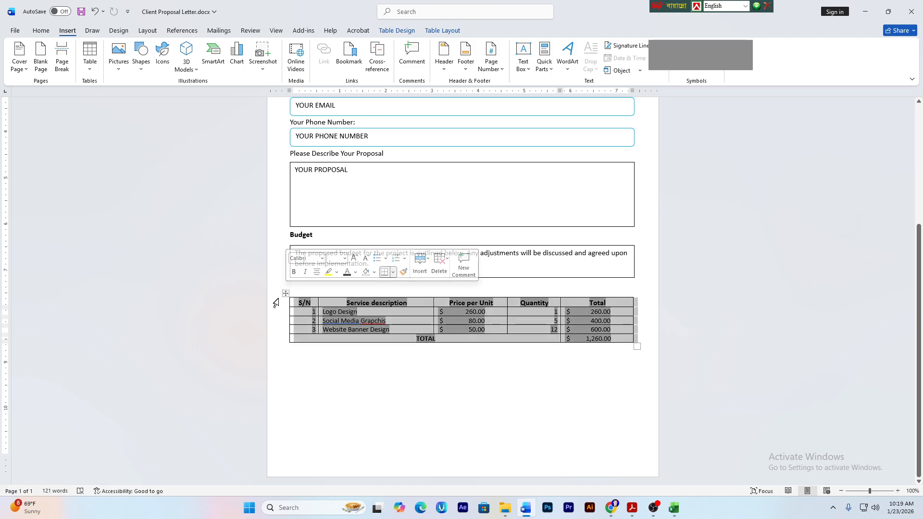
{"action": "left_click_drag", "start_coordinate": [285, 294], "coordinate": [286, 247]}
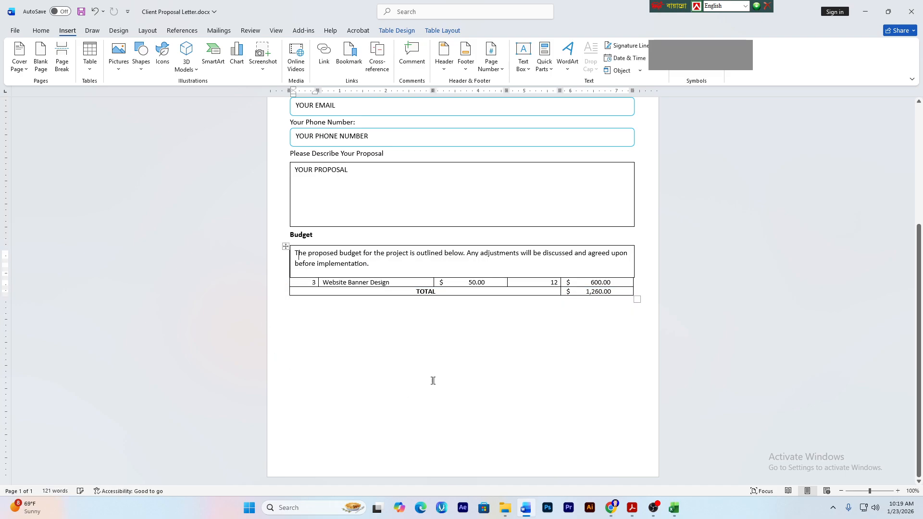
{"action": "key", "text": "ctrl+z"}
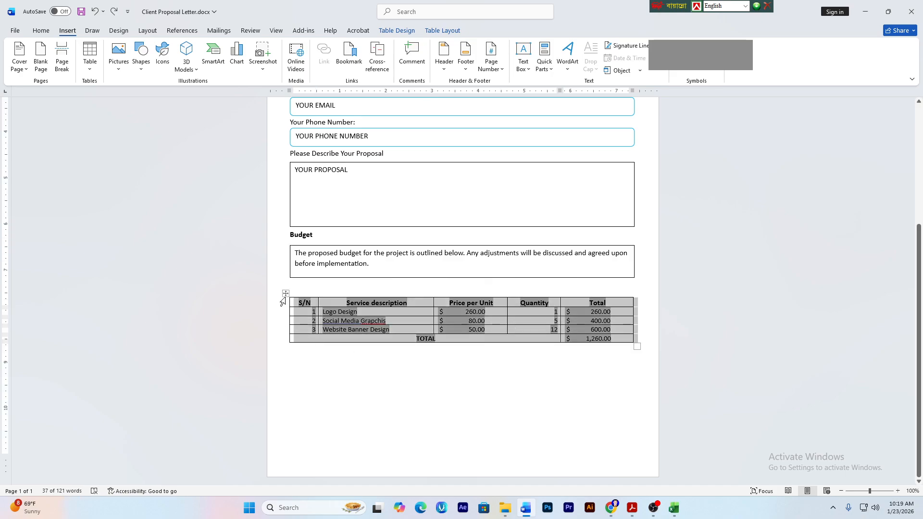
{"action": "left_click", "coordinate": [285, 293]}
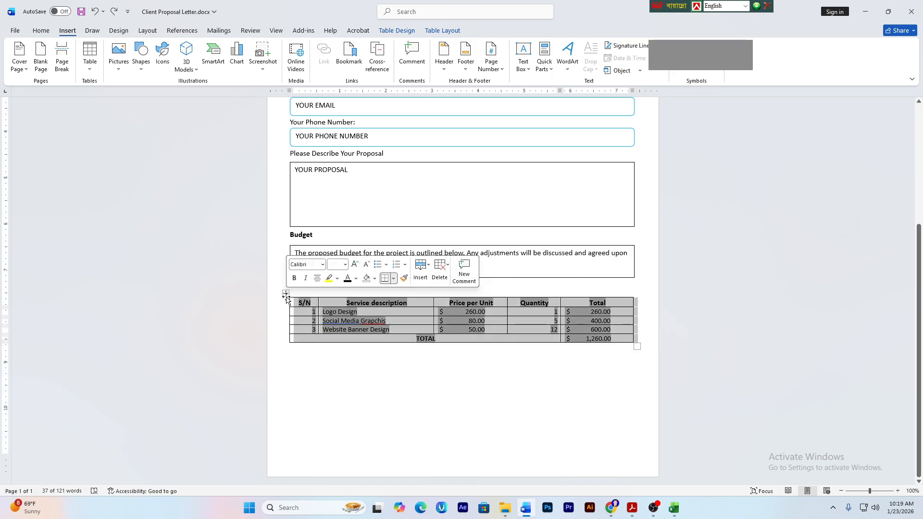
{"action": "key", "text": "Down"}
{"action": "key", "text": "Up"}
{"action": "key", "text": "Up"}
{"action": "key", "text": "Up"}
{"action": "key", "text": "Up"}
{"action": "key", "text": "Up"}
{"action": "key", "text": "Up"}
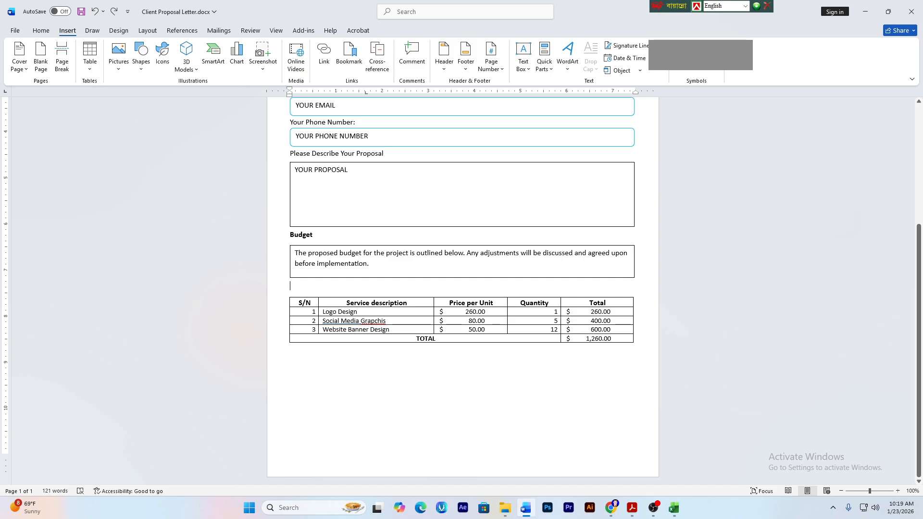
{"action": "key", "text": "ctrl+y"}
{"action": "left_click", "coordinate": [453, 456]}
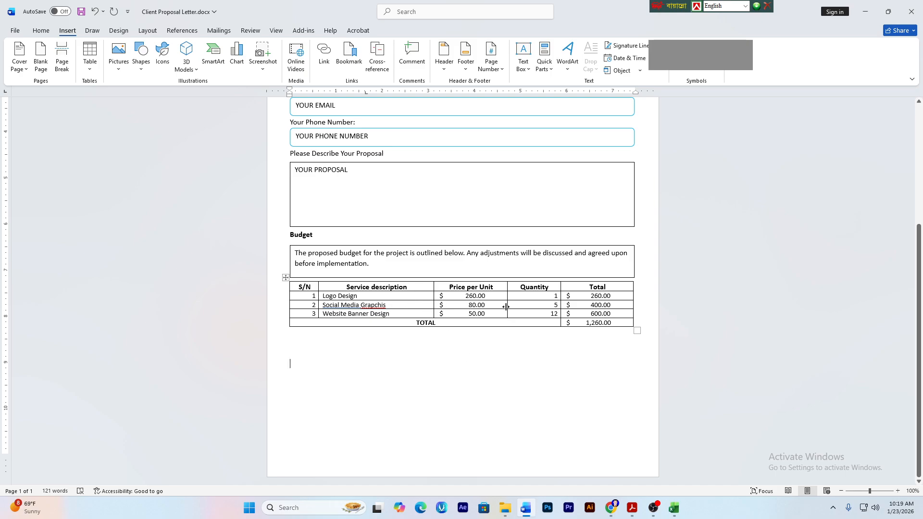
- Check the table's item rows down to TOTAL, then switch to the Excel workbook
{"action": "left_click", "coordinate": [469, 296]}
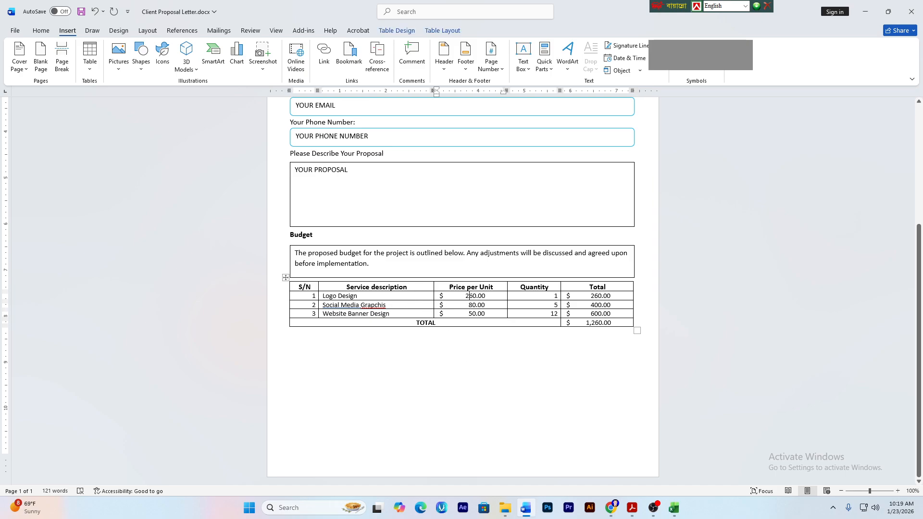
{"action": "left_click_drag", "start_coordinate": [469, 297], "coordinate": [486, 323]}
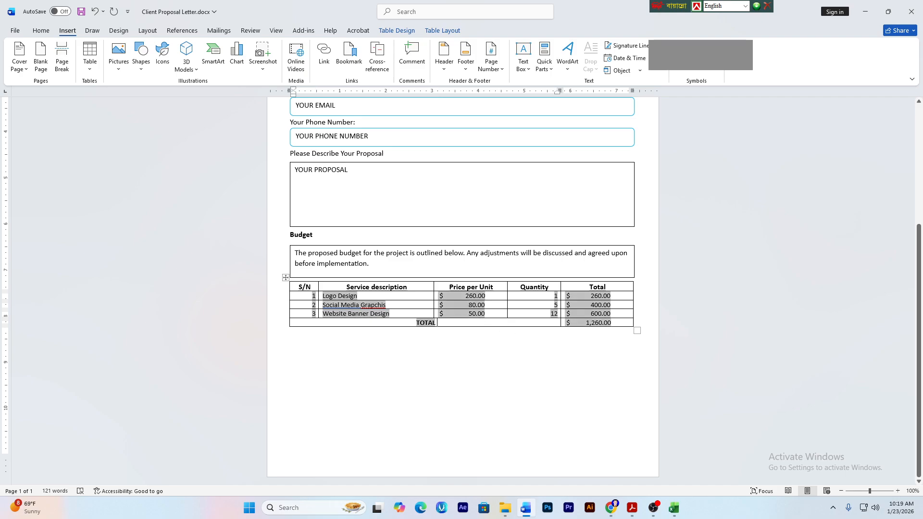
{"action": "left_click", "coordinate": [486, 304]}
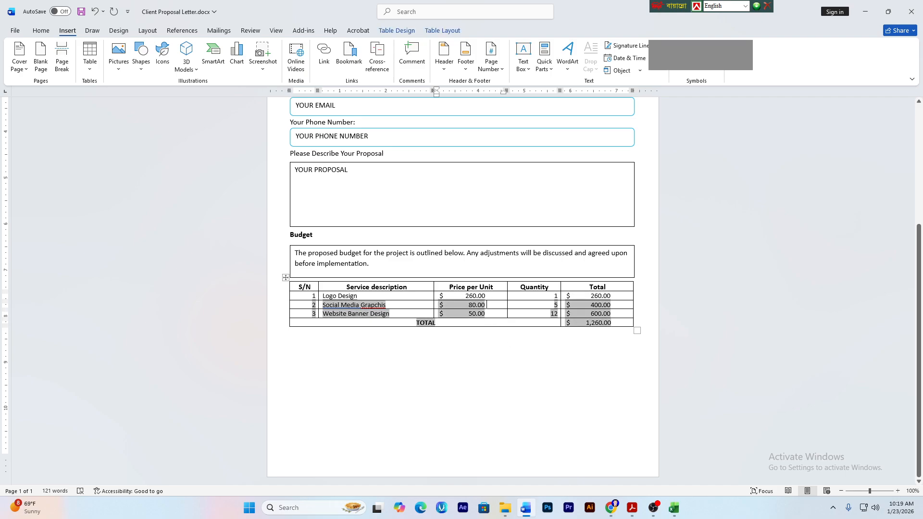
{"action": "left_click", "coordinate": [464, 376]}
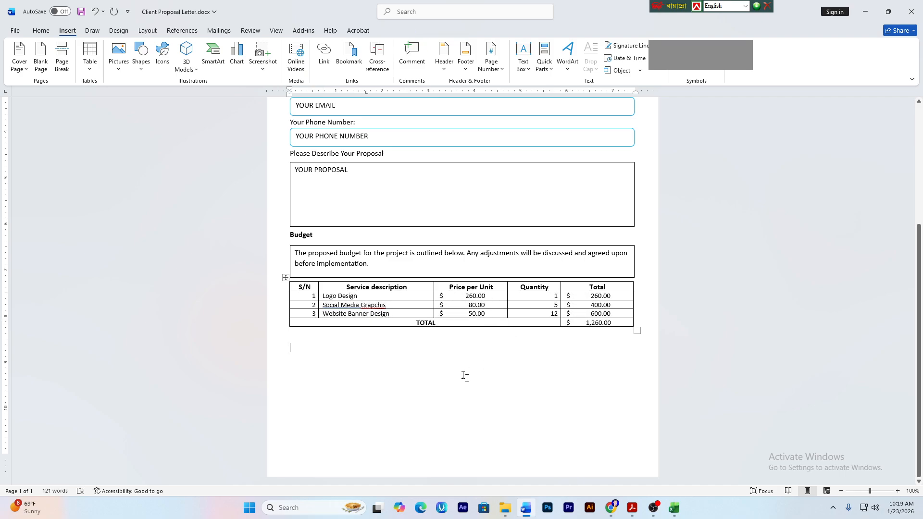
{"action": "left_click", "coordinate": [674, 508]}
{"action": "left_click", "coordinate": [255, 166]}
- Change the Logo Design price in C2 from 260 to 460, then return to Word
{"action": "left_click_drag", "start_coordinate": [244, 197], "coordinate": [247, 220]}
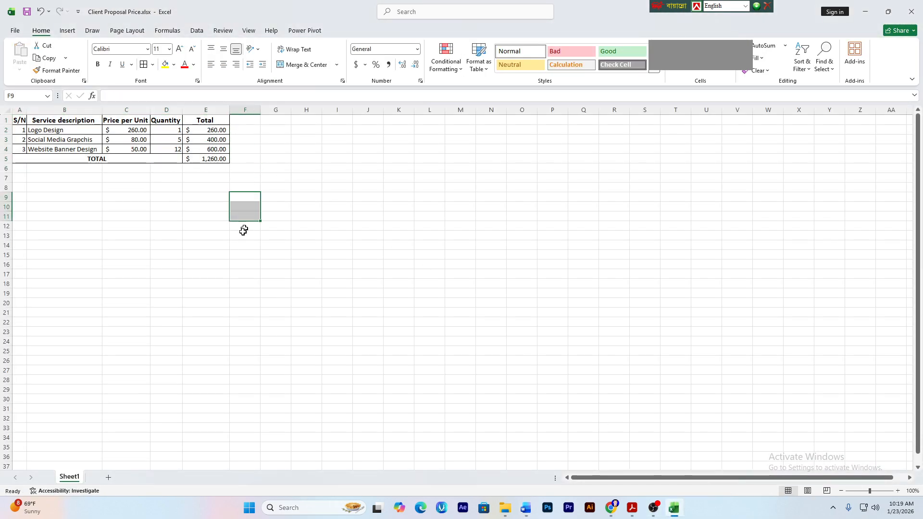
{"action": "left_click", "coordinate": [241, 244]}
{"action": "left_click", "coordinate": [210, 265]}
{"action": "left_click", "coordinate": [135, 131]}
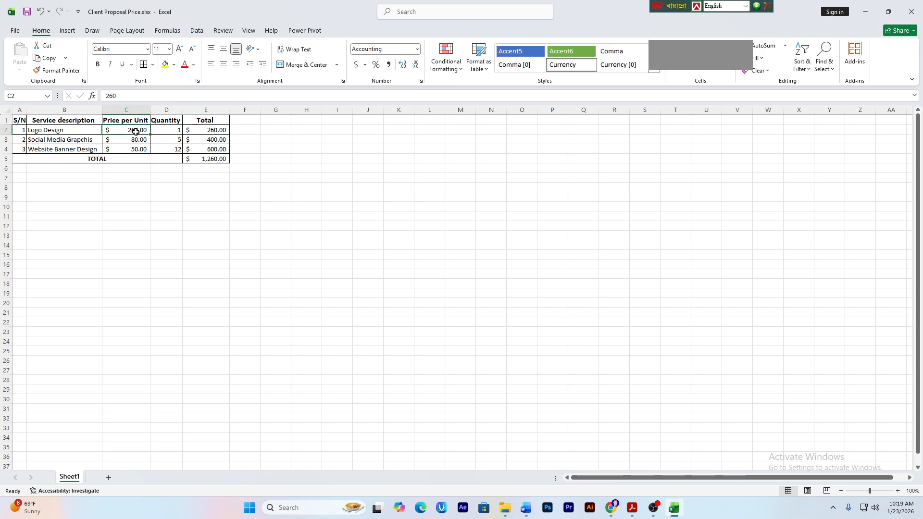
{"action": "double_click", "coordinate": [136, 131]}
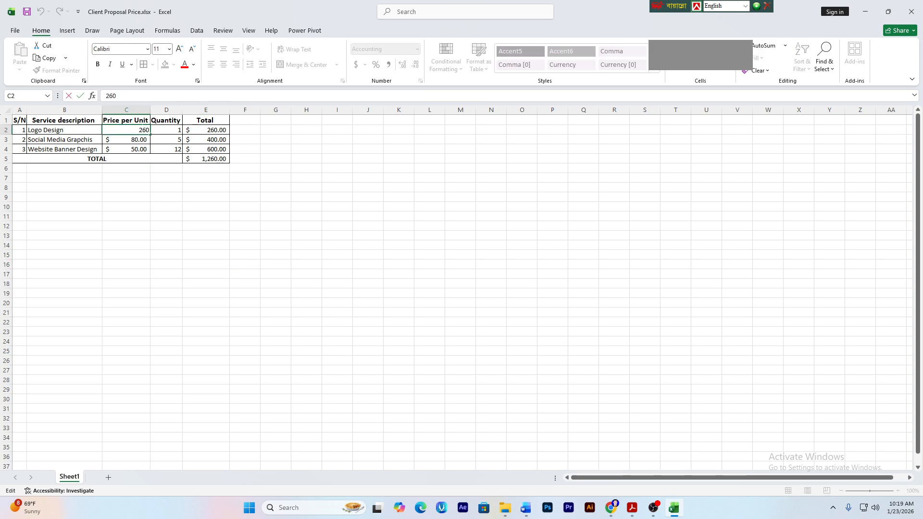
{"action": "key", "text": "Delete"}
{"action": "left_click", "coordinate": [225, 200]}
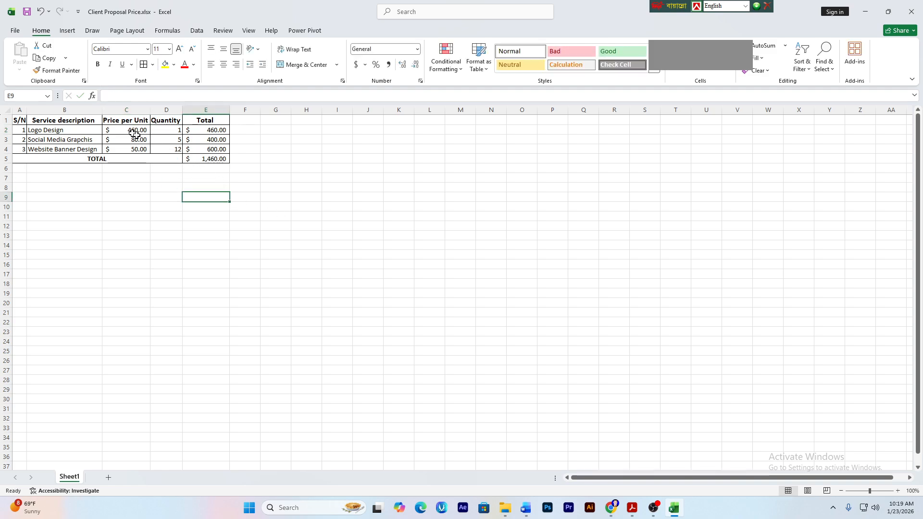
{"action": "left_click", "coordinate": [268, 284]}
{"action": "left_click", "coordinate": [347, 273]}
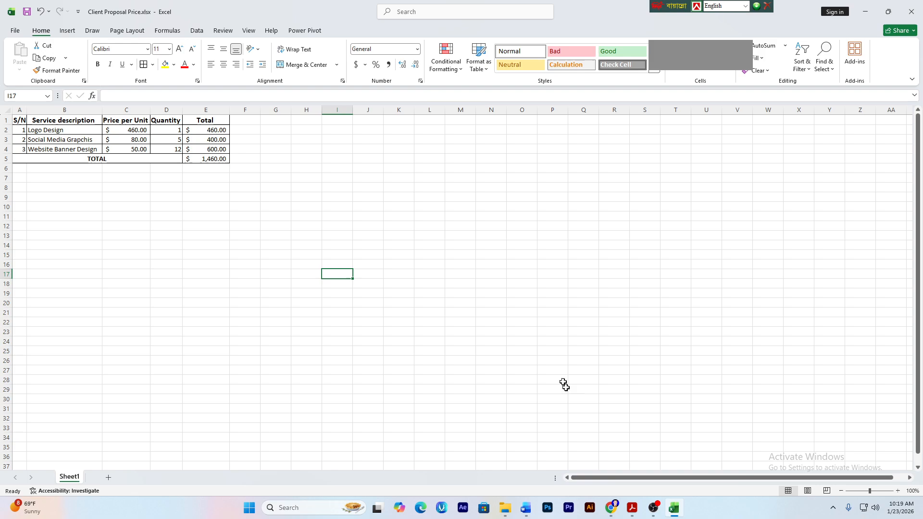
{"action": "left_click", "coordinate": [525, 508]}
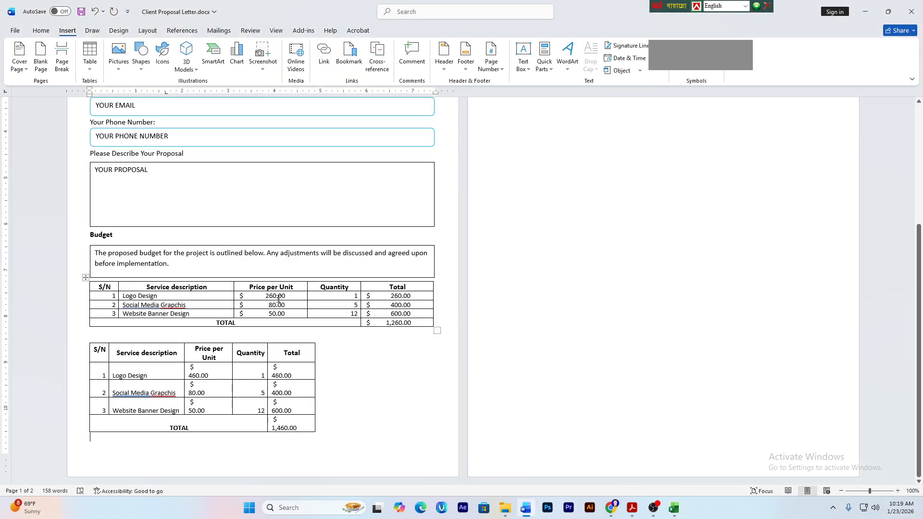
{"action": "left_click_drag", "start_coordinate": [91, 430], "coordinate": [315, 346]}
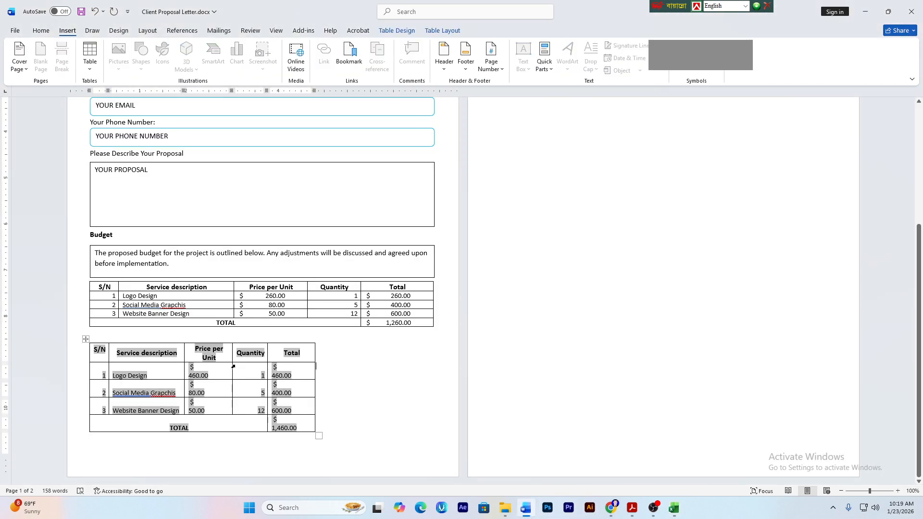
{"action": "scroll", "coordinate": [315, 429], "scroll_direction": "up", "scroll_amount": 2}
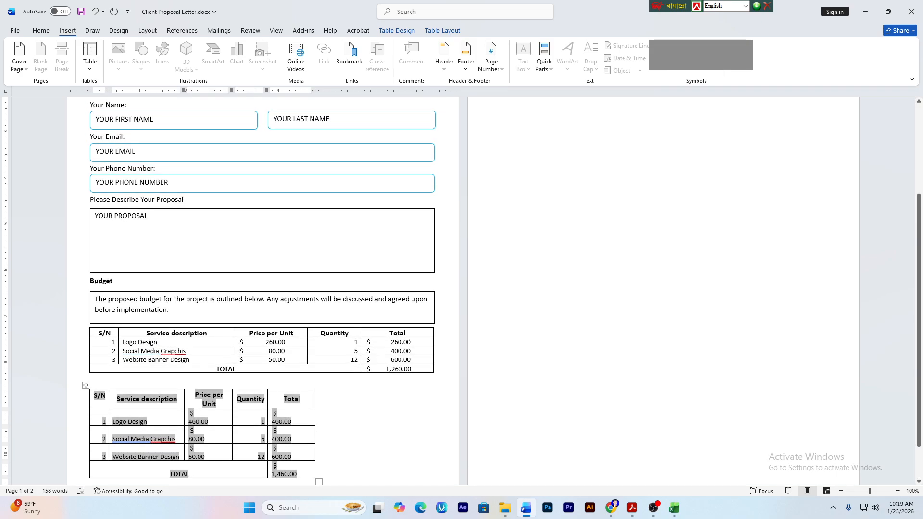
{"action": "scroll", "coordinate": [316, 429], "scroll_direction": "down", "scroll_amount": 2}
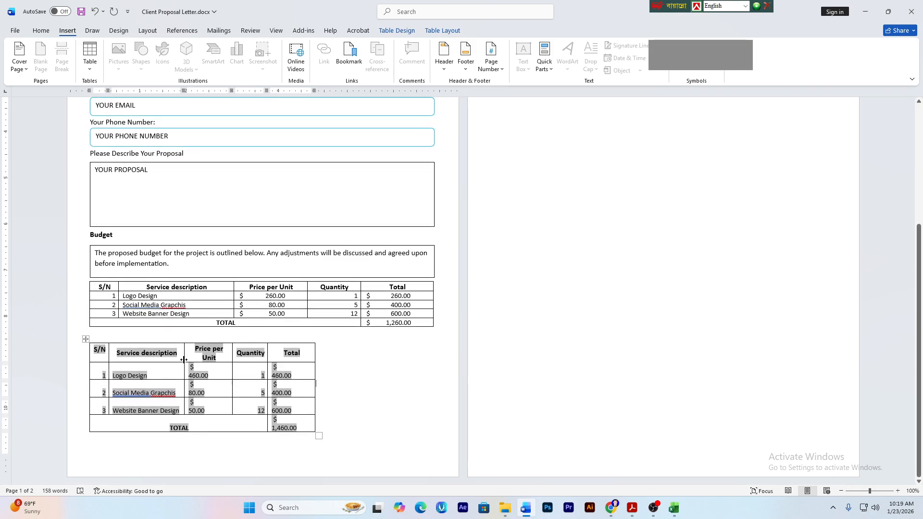
{"action": "left_click_drag", "start_coordinate": [117, 372], "coordinate": [154, 295]}
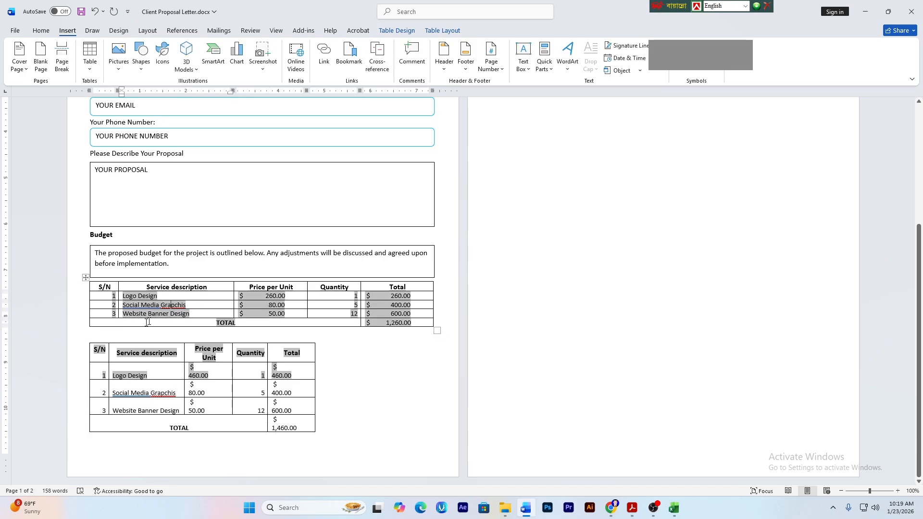
{"action": "left_click_drag", "start_coordinate": [80, 358], "coordinate": [210, 372]}
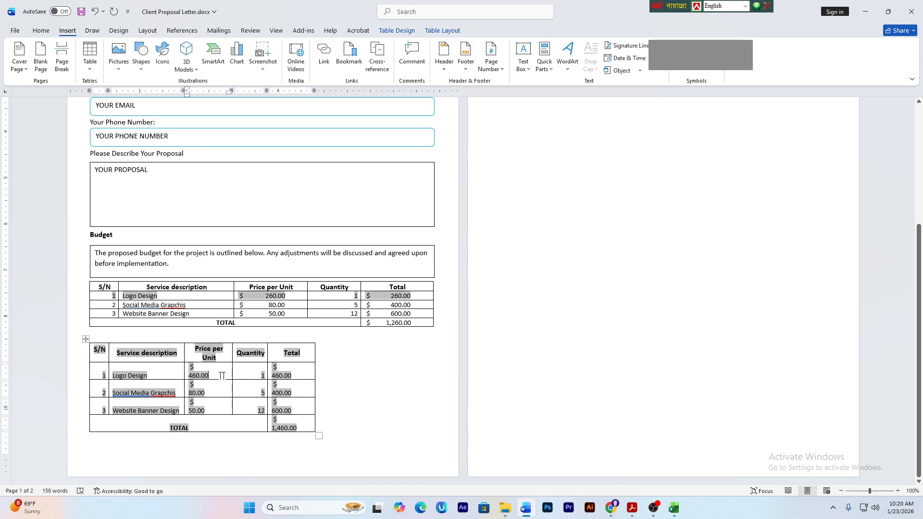
- Delete the original budget table and stretch the remaining table to full page width
{"action": "left_click", "coordinate": [86, 338]}
{"action": "left_click", "coordinate": [86, 338], "text": "ctrl"}
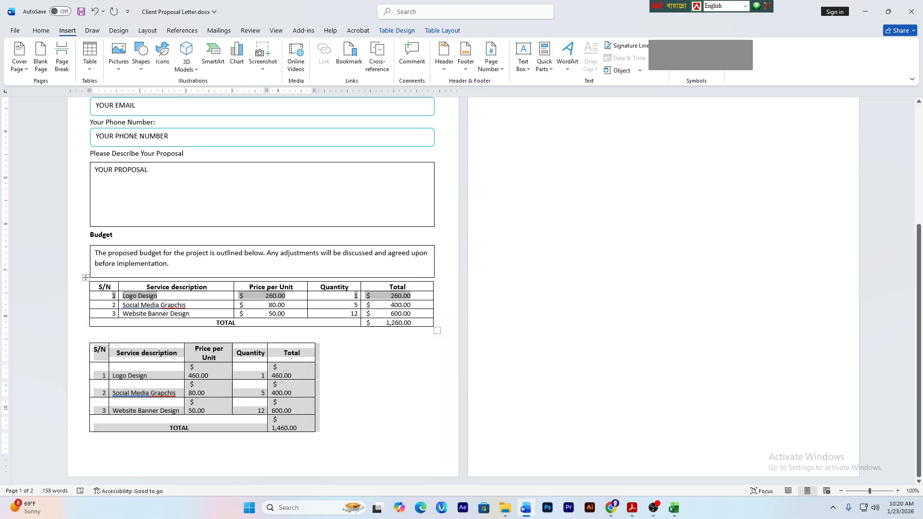
{"action": "left_click", "coordinate": [85, 277]}
{"action": "key", "text": "BackSpace"}
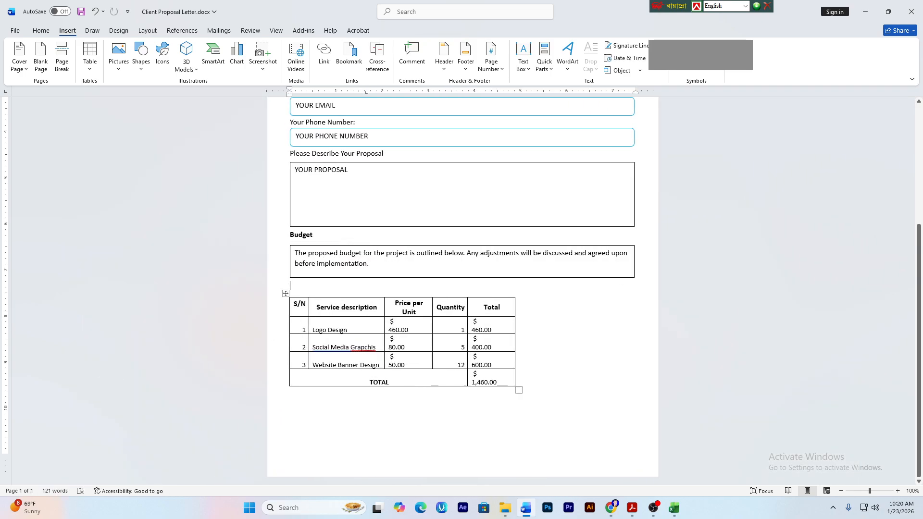
{"action": "left_click_drag", "start_coordinate": [518, 390], "coordinate": [633, 347]}
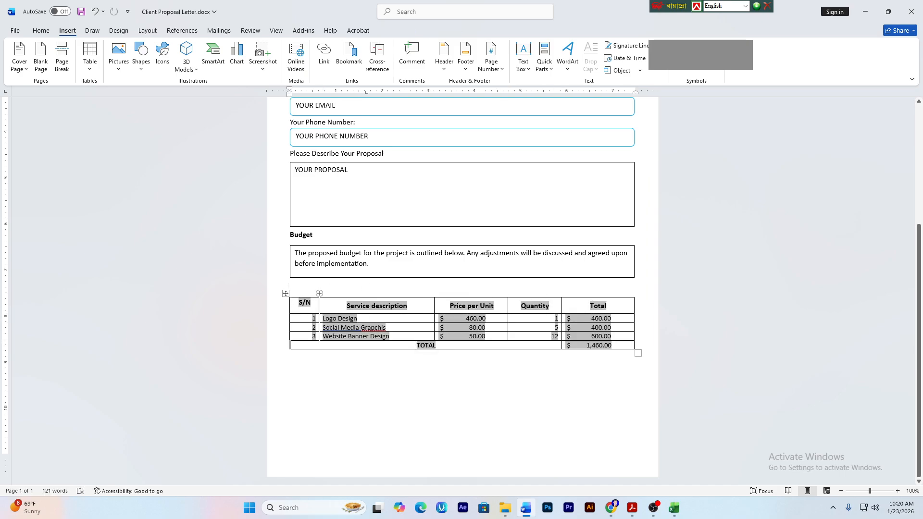
{"action": "left_click", "coordinate": [319, 293]}
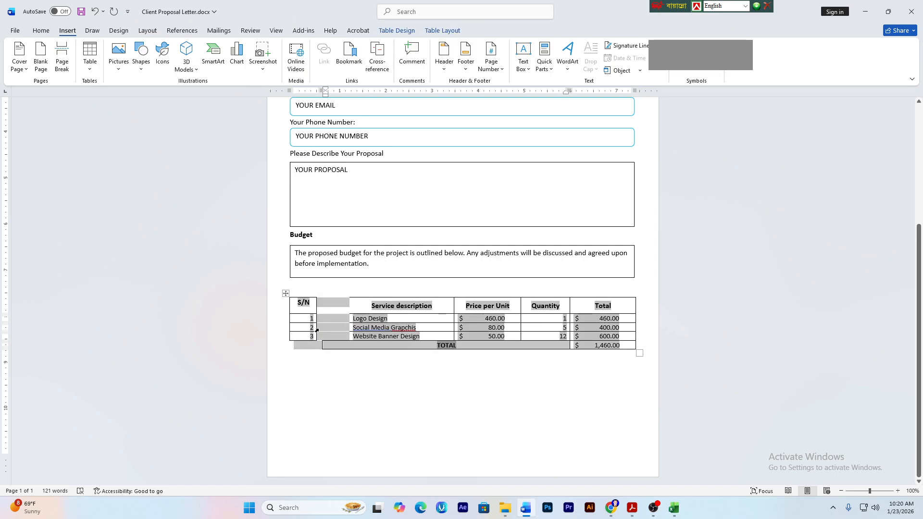
{"action": "key", "text": "ctrl+z"}
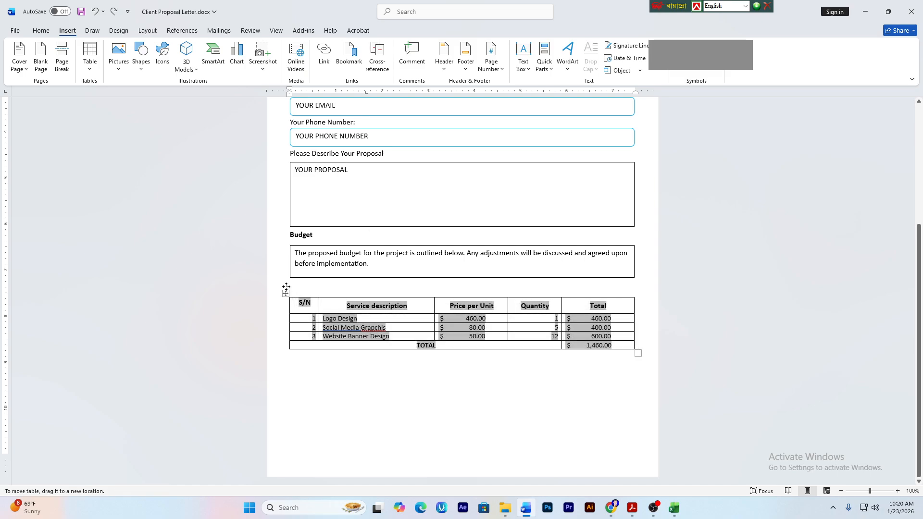
- Cut the remaining budget table, leaving an empty line under the Budget note
{"action": "left_click", "coordinate": [285, 287]}
{"action": "left_click", "coordinate": [288, 284]}
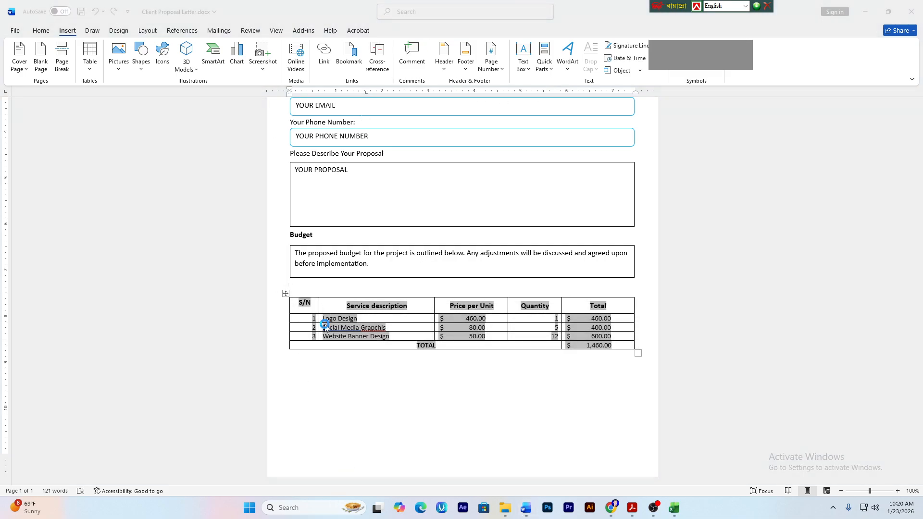
{"action": "left_click", "coordinate": [331, 355]}
{"action": "left_click", "coordinate": [287, 294]}
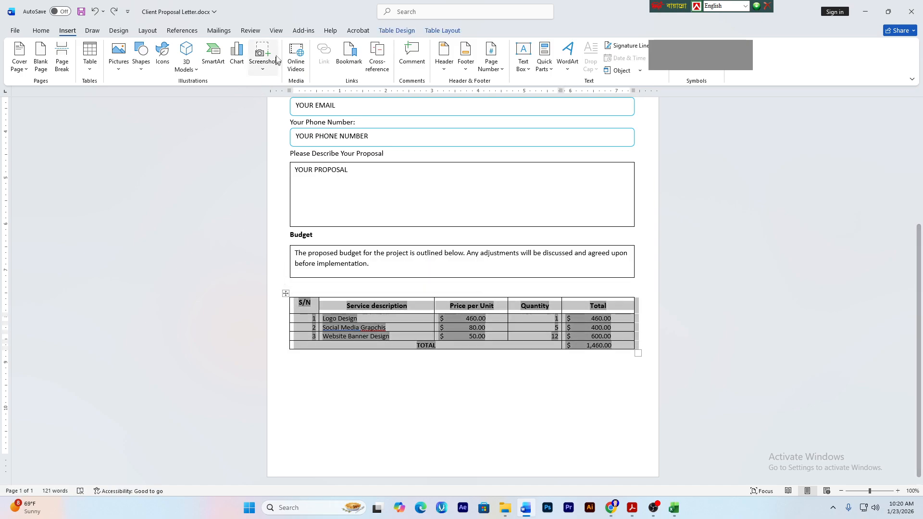
{"action": "left_click", "coordinate": [431, 32]}
{"action": "left_click", "coordinate": [396, 31]}
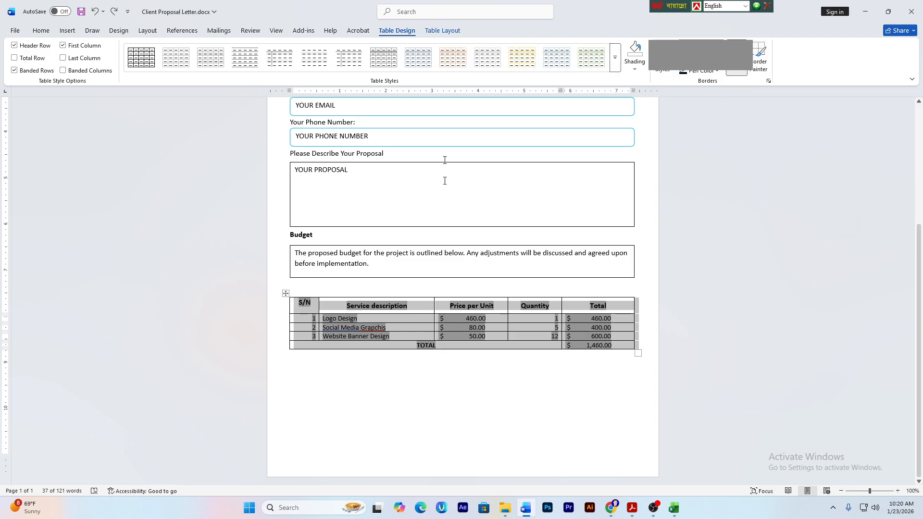
{"action": "left_click", "coordinate": [519, 453]}
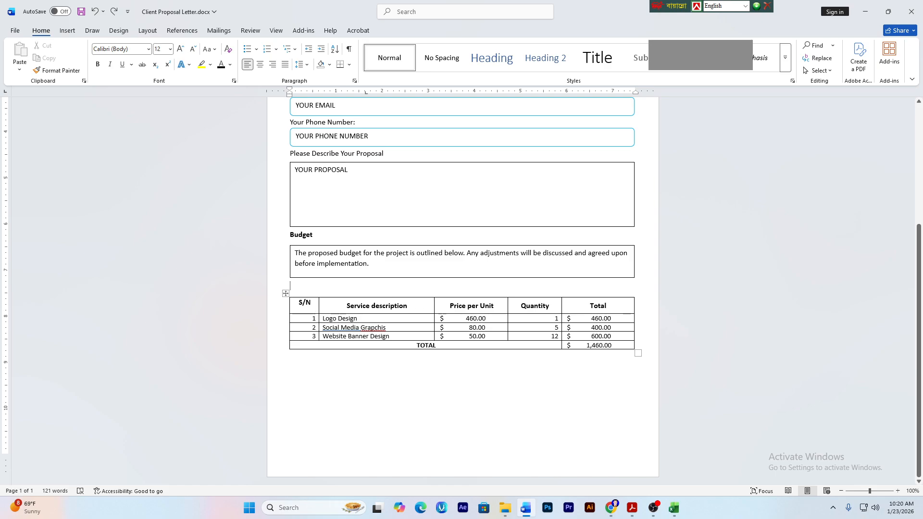
{"action": "left_click", "coordinate": [369, 290]}
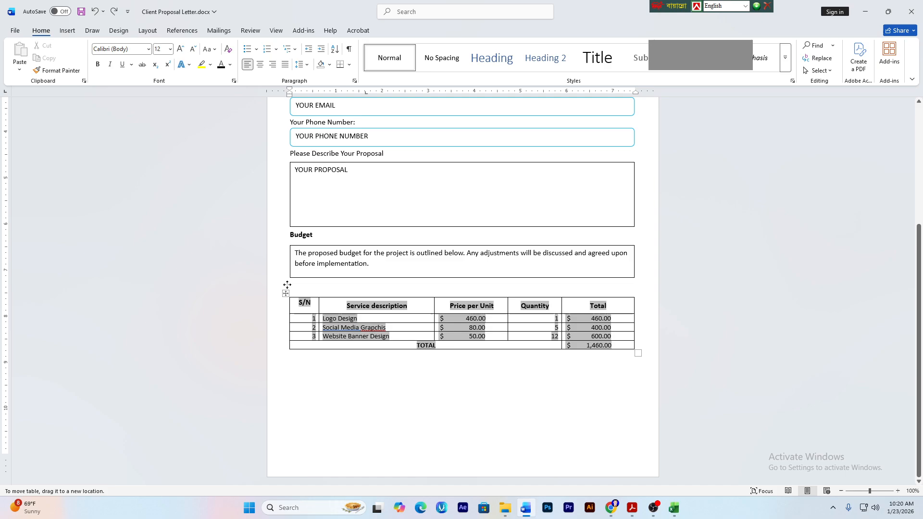
{"action": "left_click", "coordinate": [286, 293]}
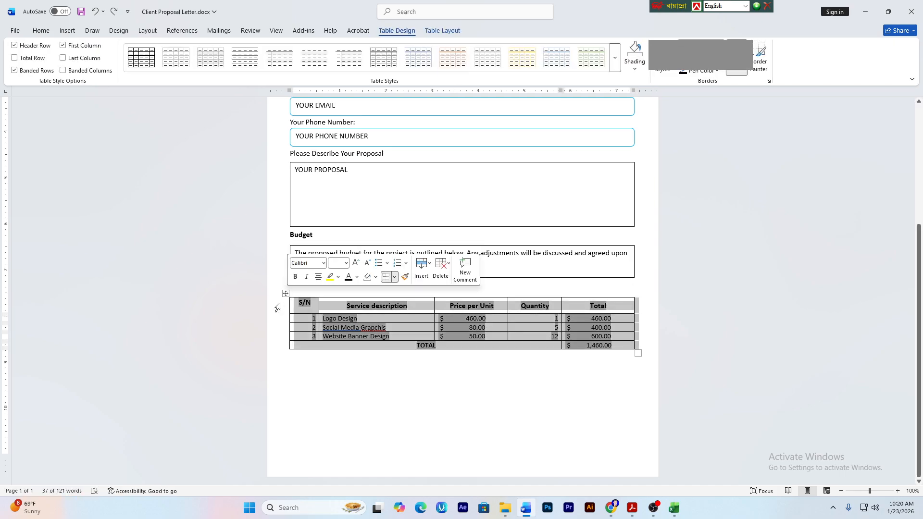
{"action": "key", "text": "ctrl+x"}
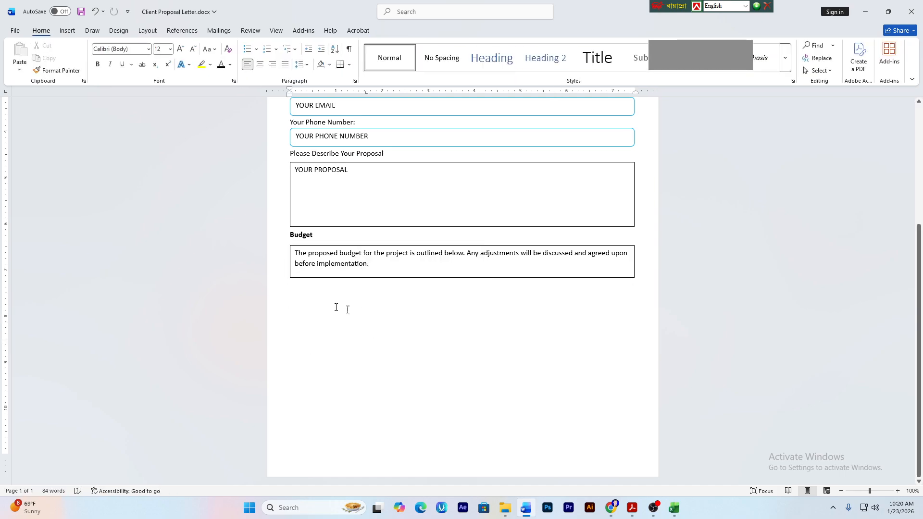
{"action": "right_click", "coordinate": [299, 288]}
{"action": "key", "text": "Escape"}
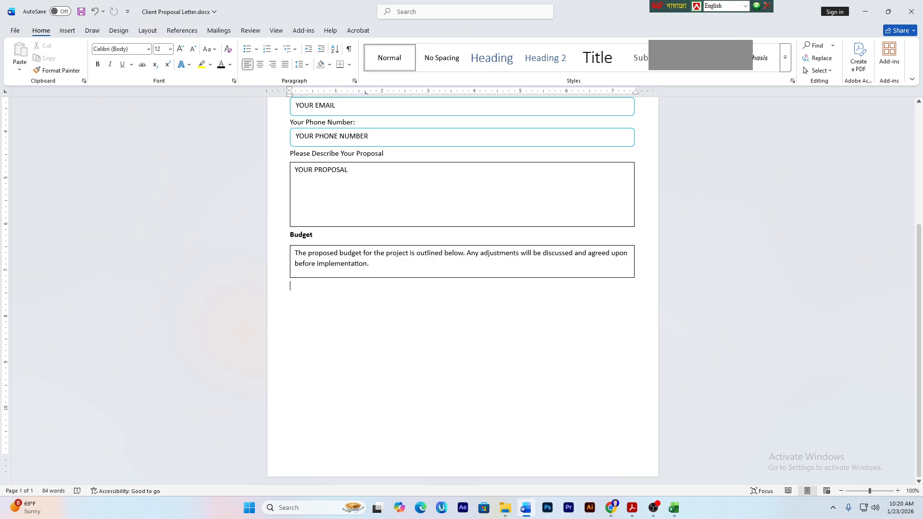
- Change the Logo Design price in C2 from 460 to 260 in the Excel budget
{"action": "left_click", "coordinate": [674, 507]}
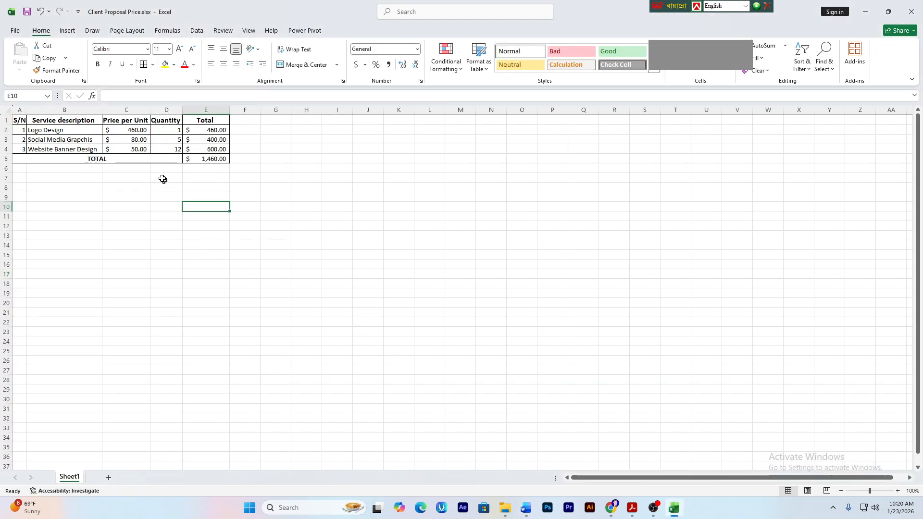
{"action": "double_click", "coordinate": [141, 128]}
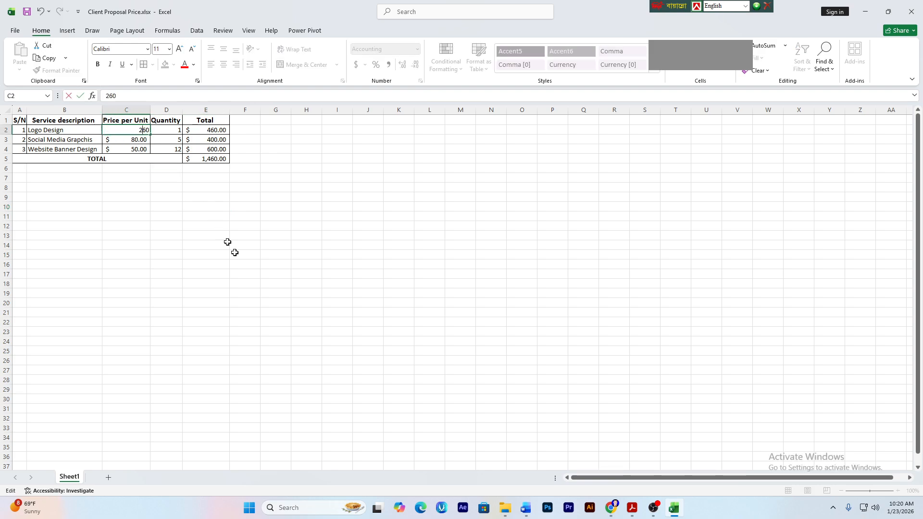
{"action": "left_click", "coordinate": [247, 283]}
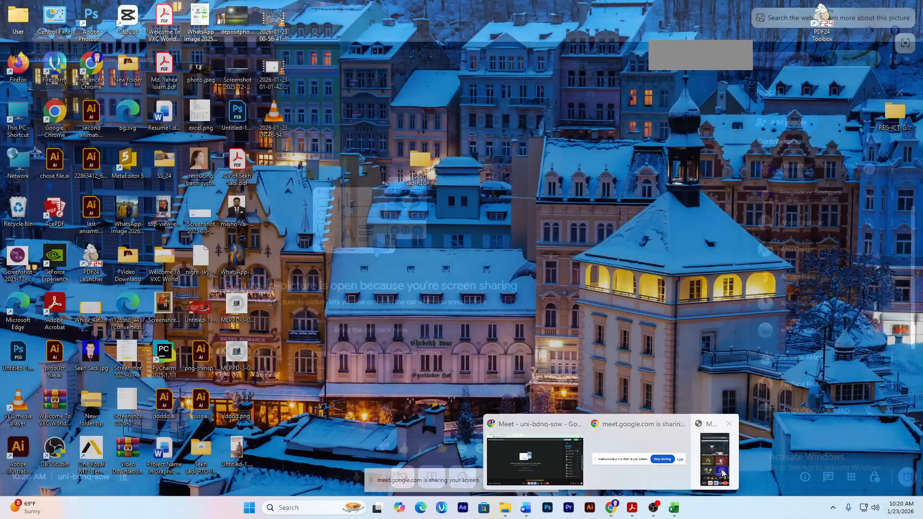
{"action": "left_click", "coordinate": [719, 463]}
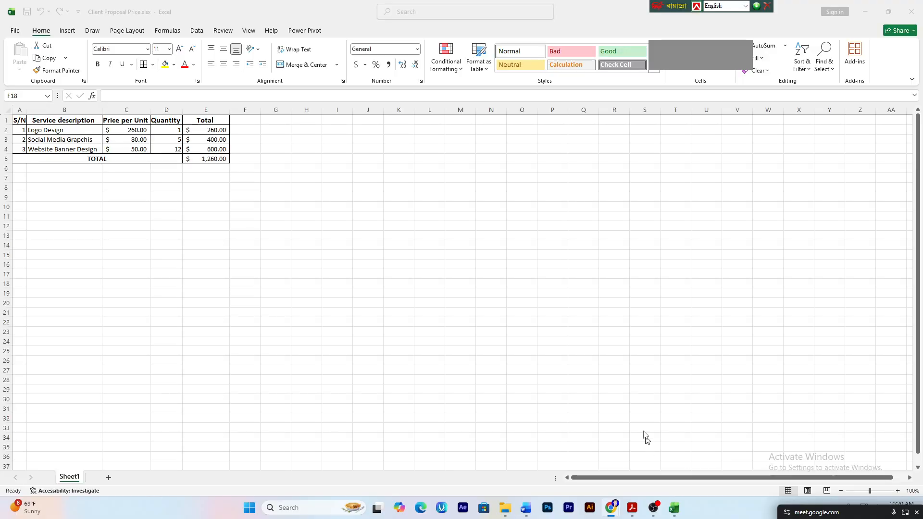
- Return to the Google Meet call and check the People list's raised hand
{"action": "mouse_move", "coordinate": [604, 506]}
{"action": "left_click", "coordinate": [584, 456]}
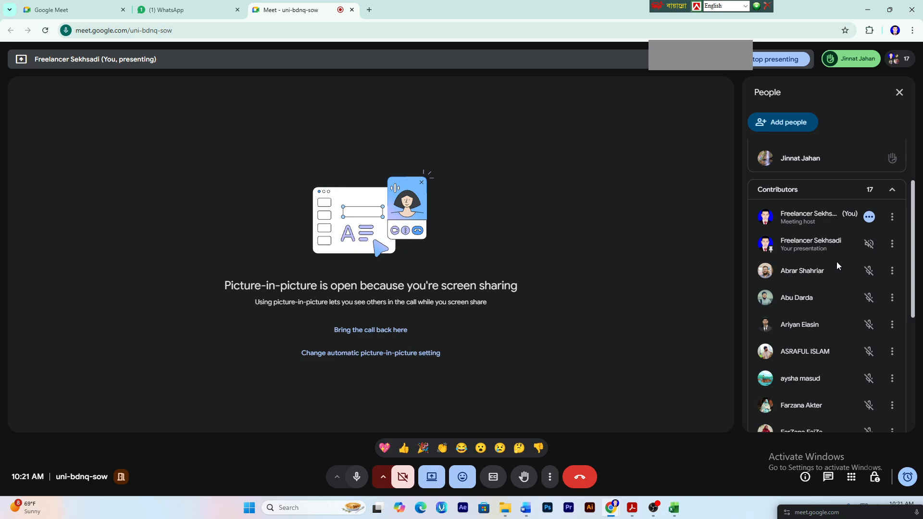
{"action": "scroll", "coordinate": [836, 267], "scroll_direction": "down", "scroll_amount": 1}
{"action": "scroll", "coordinate": [836, 267], "scroll_direction": "up", "scroll_amount": 3}
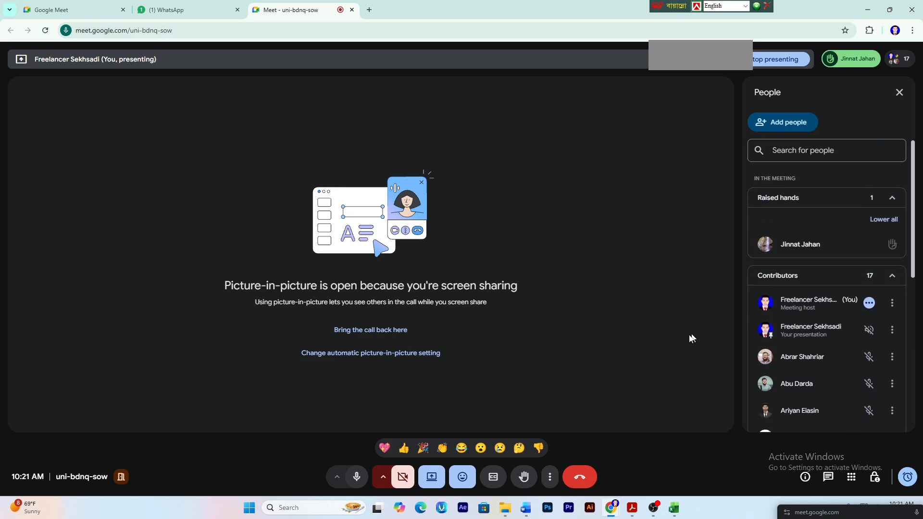
- Copy the Excel budget range A1:E5, from S/N through the Total column
{"action": "left_click", "coordinate": [673, 507]}
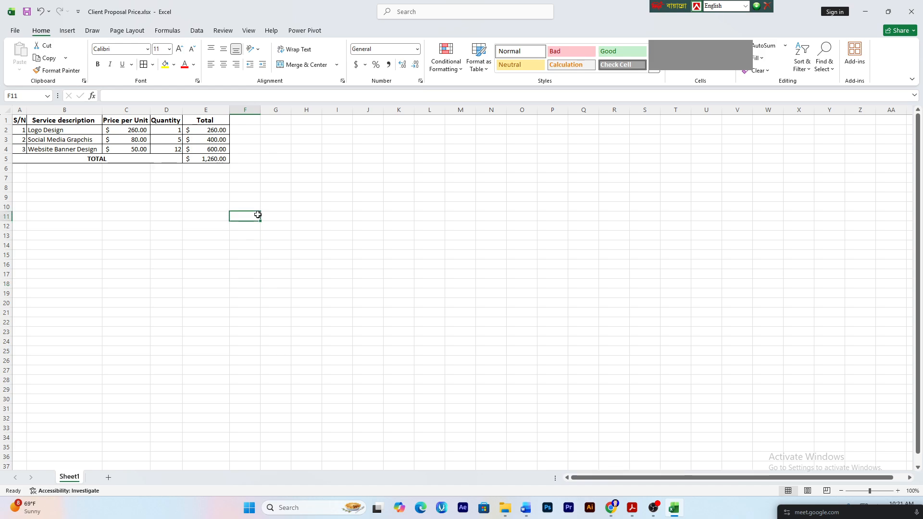
{"action": "left_click_drag", "start_coordinate": [19, 120], "coordinate": [212, 156]}
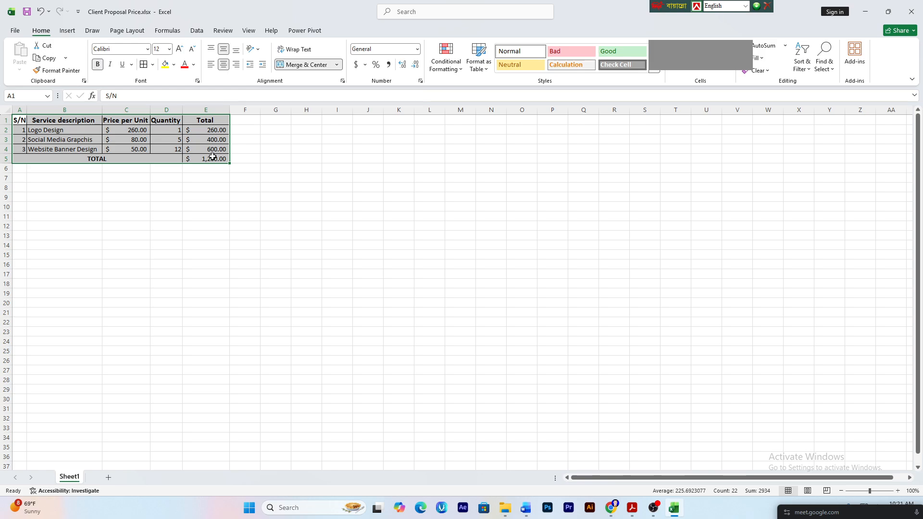
{"action": "key", "text": "ctrl+c"}
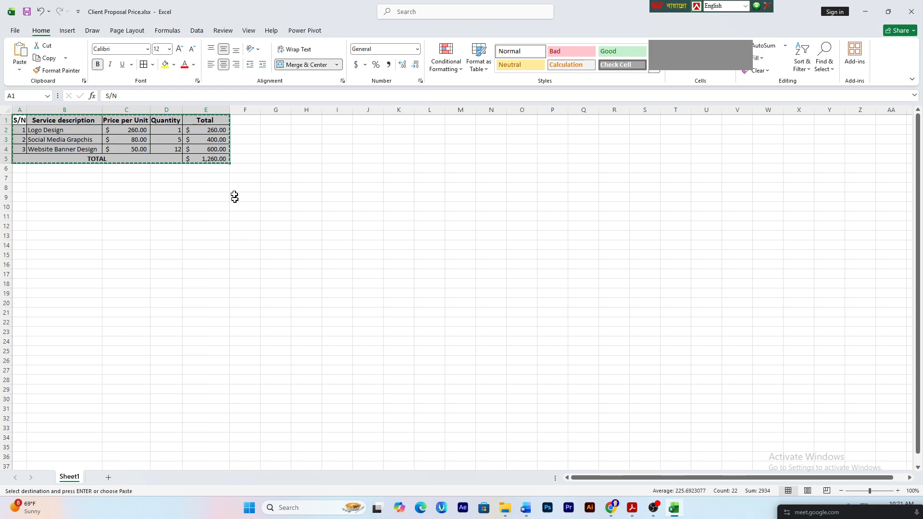
{"action": "right_click", "coordinate": [192, 134]}
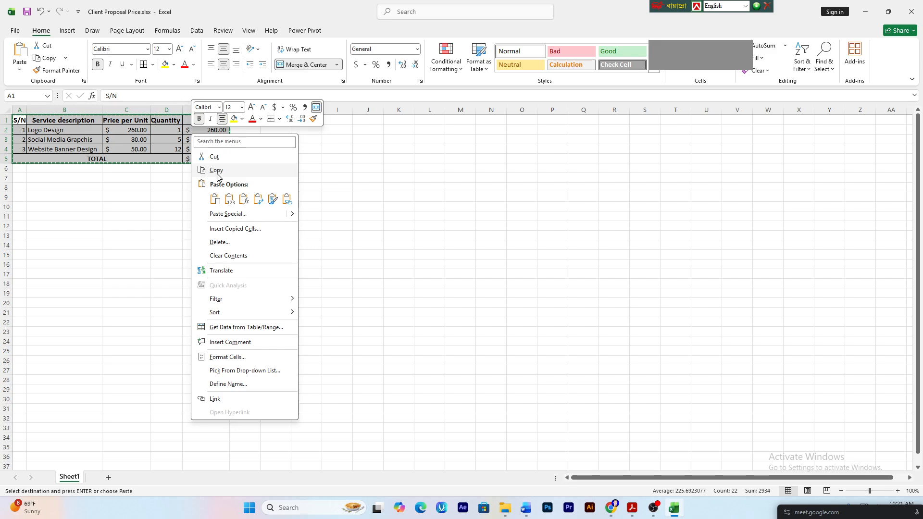
{"action": "left_click", "coordinate": [457, 200]}
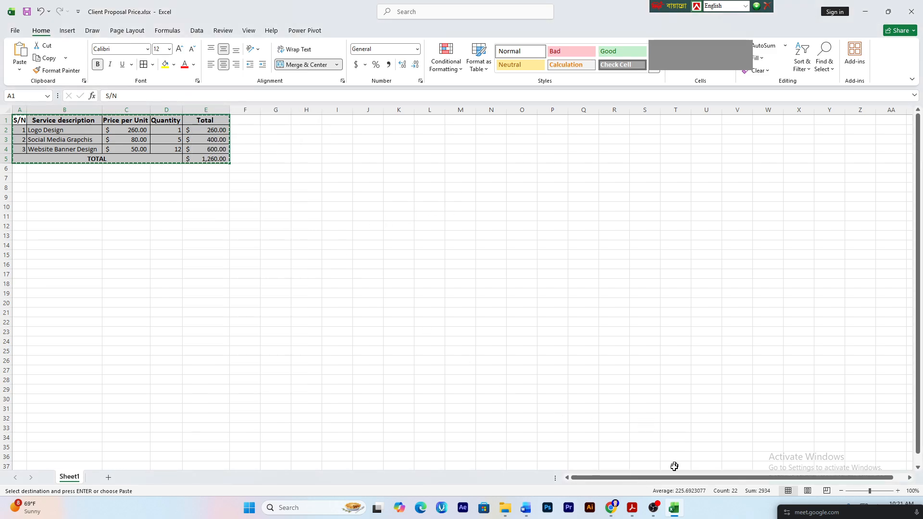
{"action": "left_click", "coordinate": [525, 508]}
- Replace the old table with the Excel table pasted with Link & Keep Source Formatting, widened to page width
{"action": "left_click", "coordinate": [285, 294]}
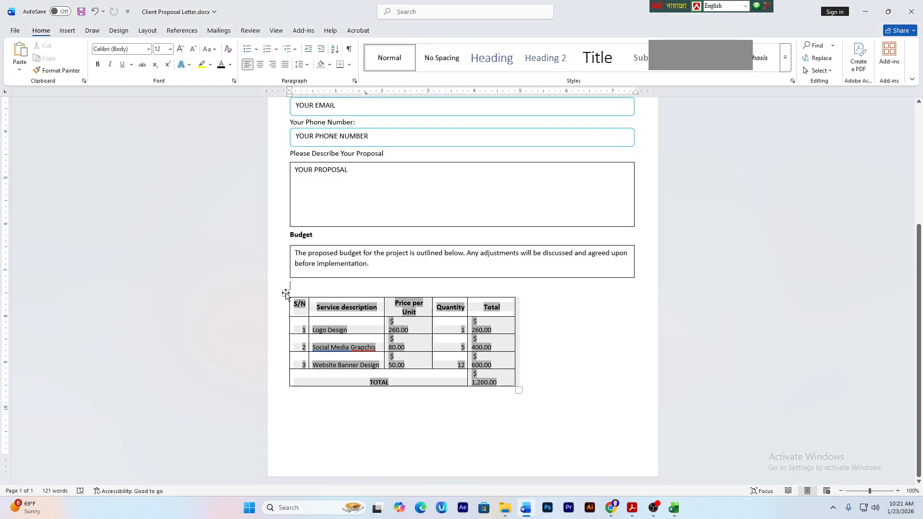
{"action": "key", "text": "BackSpace"}
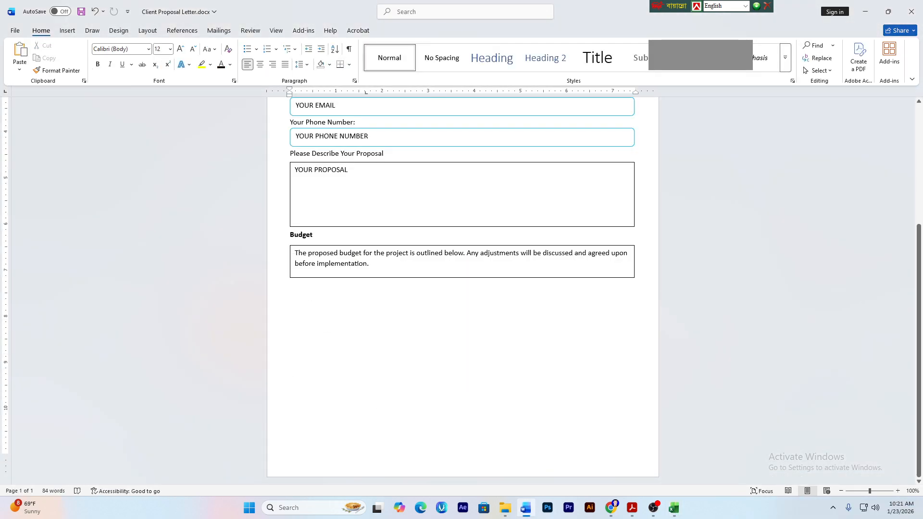
{"action": "key", "text": "shift+F10"}
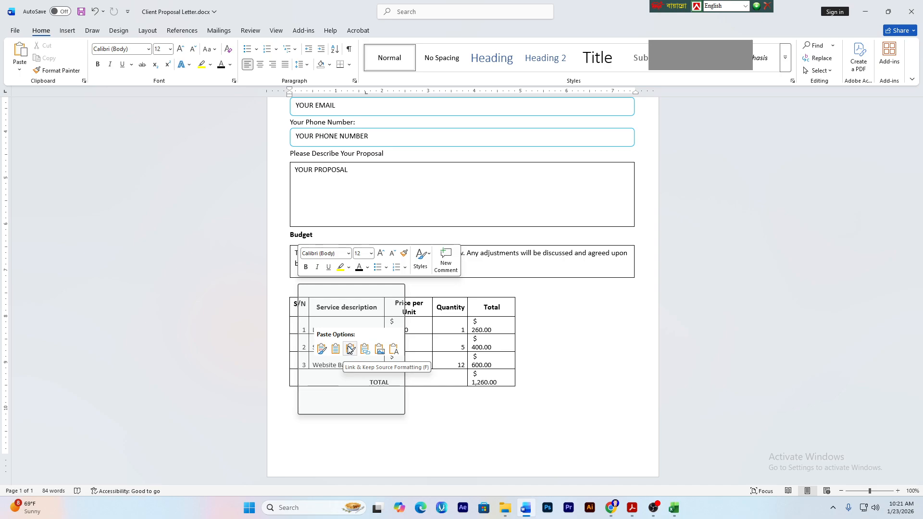
{"action": "left_click", "coordinate": [350, 349]}
{"action": "left_click", "coordinate": [339, 329]}
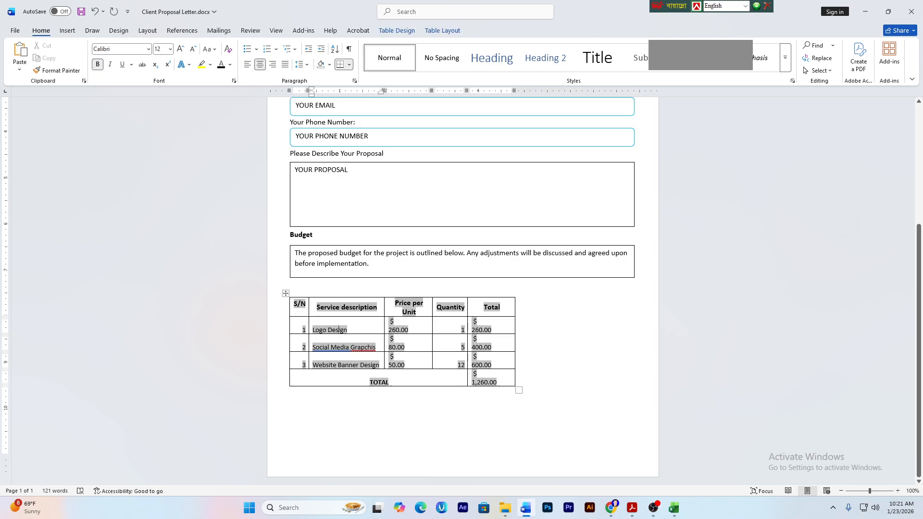
{"action": "left_click_drag", "start_coordinate": [520, 390], "coordinate": [634, 347]}
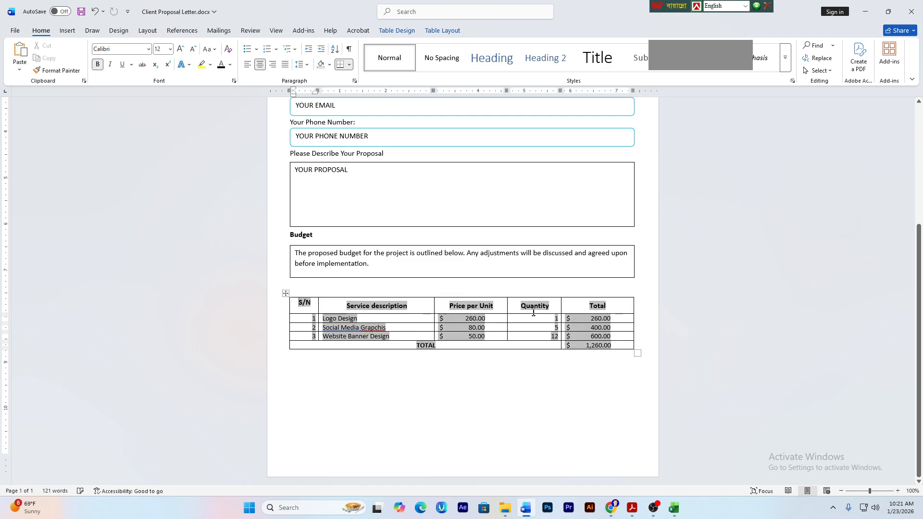
{"action": "left_click", "coordinate": [286, 293]}
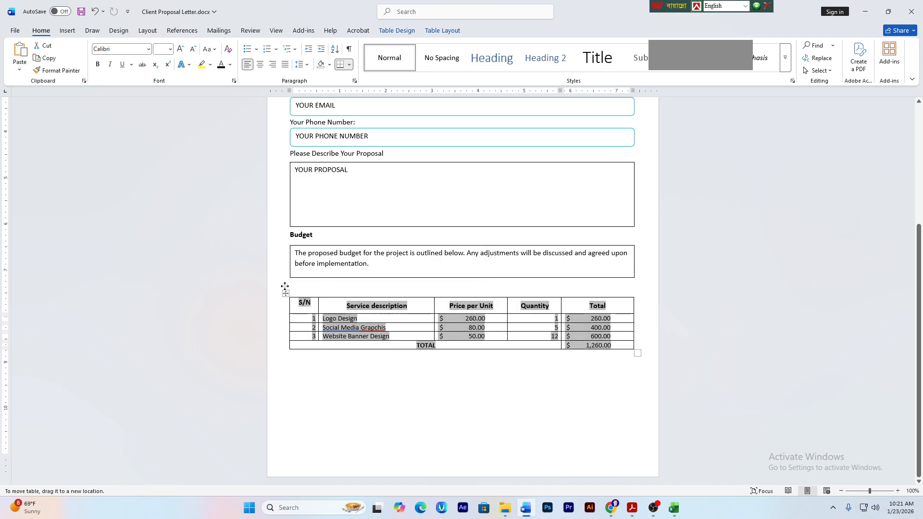
{"action": "left_click", "coordinate": [286, 292]}
{"action": "left_click", "coordinate": [290, 285]}
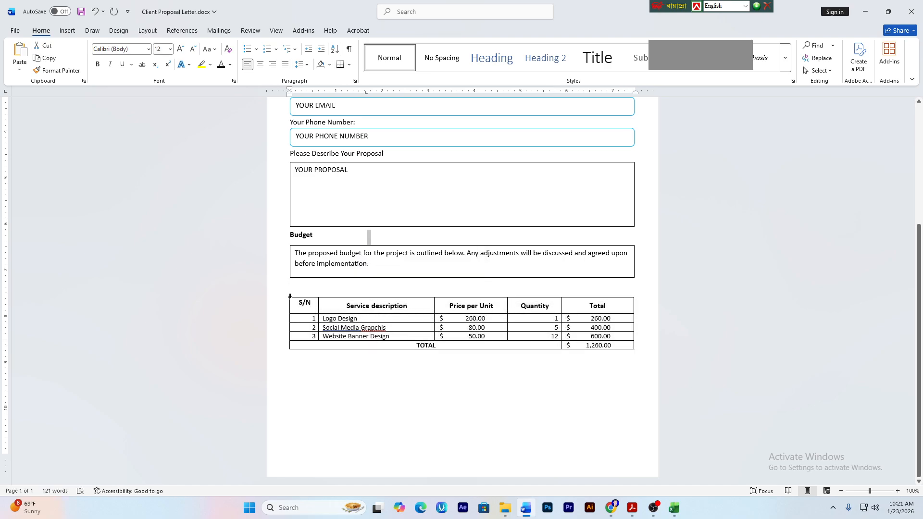
- Shrink the empty line above the budget table to font size 1, then delete it
{"action": "left_click", "coordinate": [162, 50]}
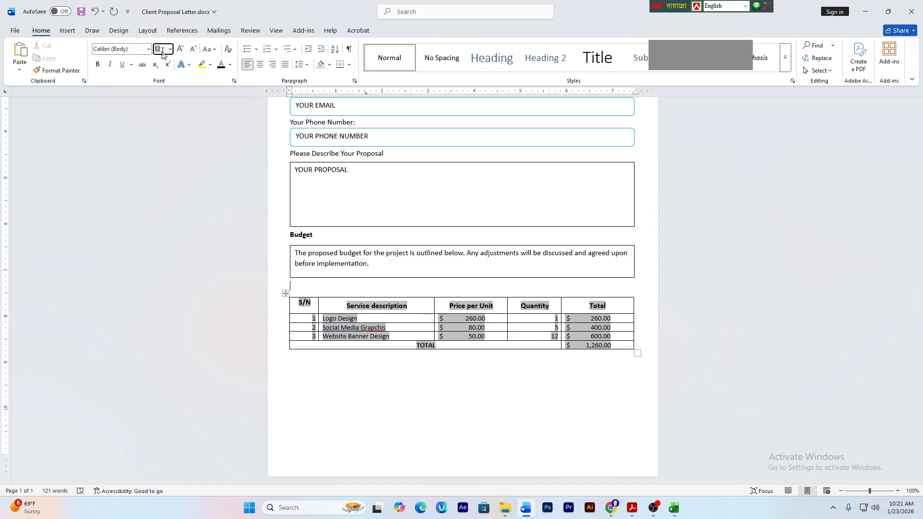
{"action": "type", "text": "1"}
{"action": "key", "text": "Return"}
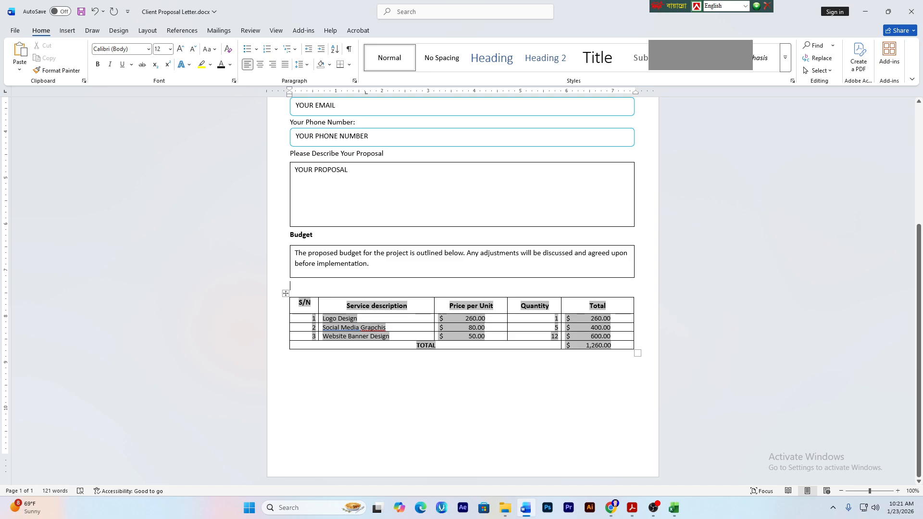
{"action": "left_click", "coordinate": [285, 293]}
{"action": "left_click", "coordinate": [290, 285]}
{"action": "key", "text": "Delete"}
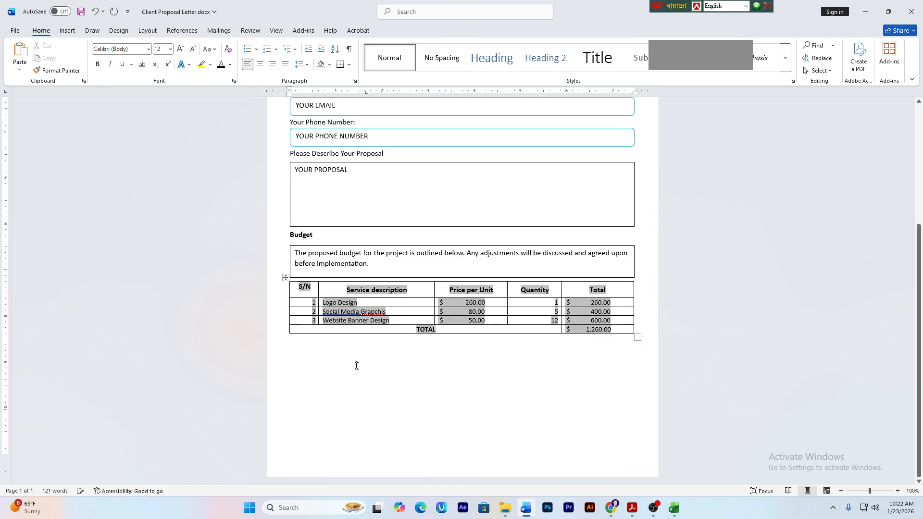
{"action": "left_click", "coordinate": [307, 349]}
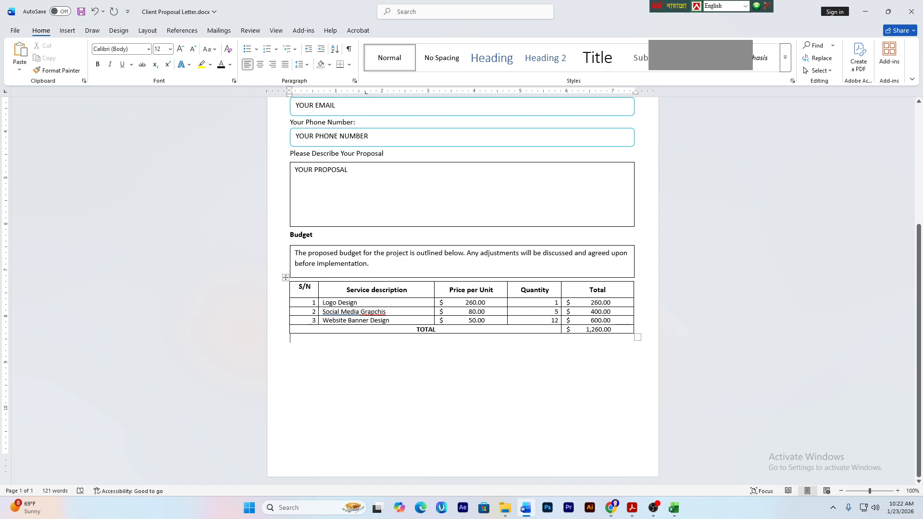
- Select the sample PDF's closing paragraph beginning "I am looking forward" and return to Word
{"action": "left_click", "coordinate": [632, 508]}
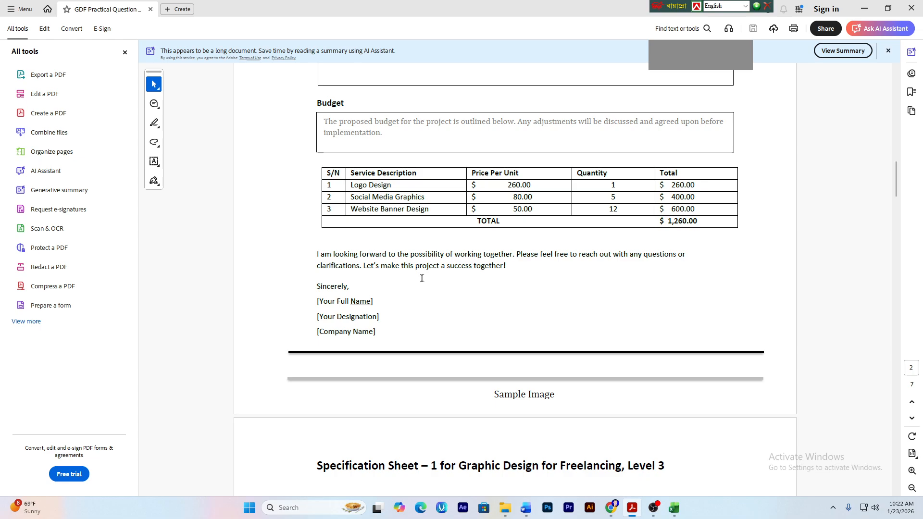
{"action": "scroll", "coordinate": [421, 279], "scroll_direction": "up", "scroll_amount": 3}
{"action": "left_click_drag", "start_coordinate": [312, 323], "coordinate": [511, 353]}
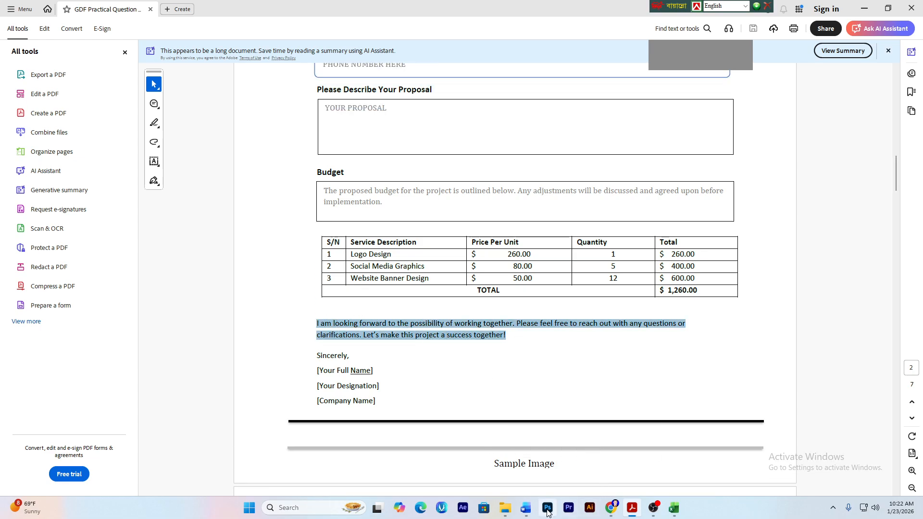
{"action": "left_click", "coordinate": [525, 508]}
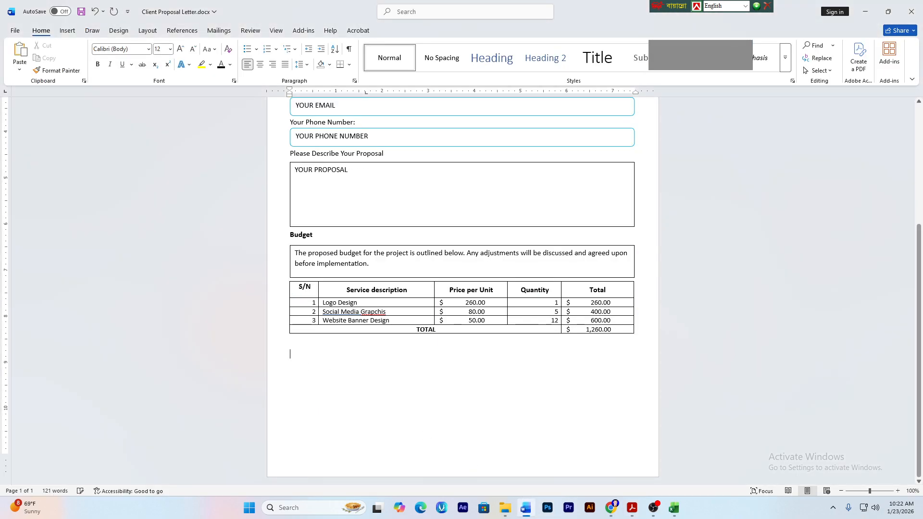
- Paste the closing paragraph and the Sincerely-to-[Company Name] signature block below the budget table
{"action": "key", "text": "ctrl+v"}
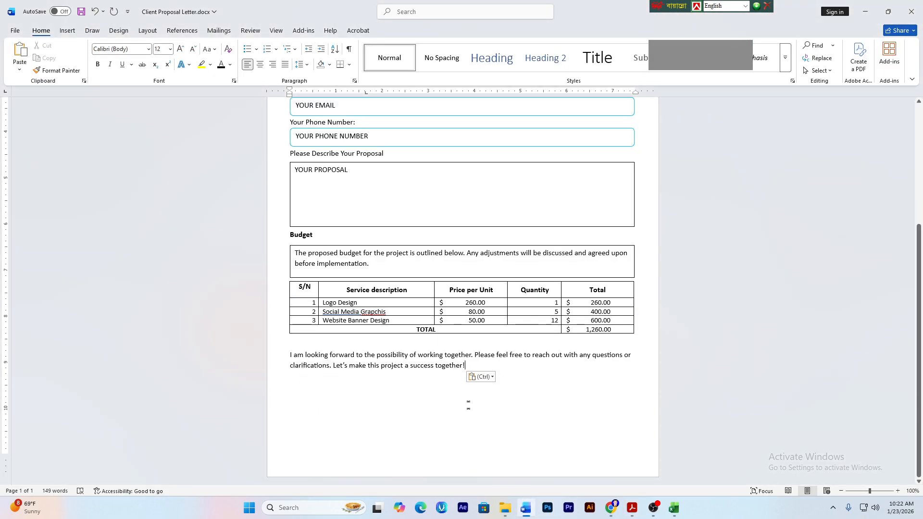
{"action": "left_click", "coordinate": [632, 508]}
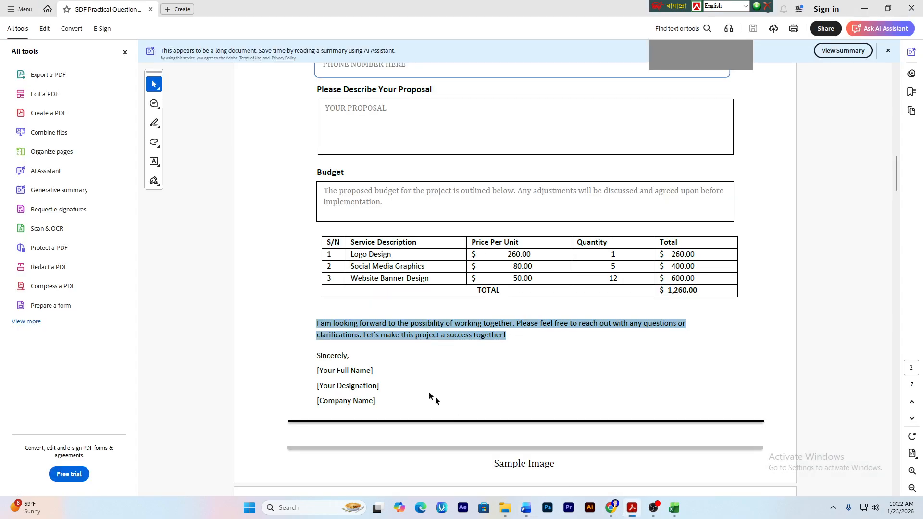
{"action": "left_click", "coordinate": [377, 370]}
{"action": "left_click_drag", "start_coordinate": [309, 355], "coordinate": [373, 403]}
{"action": "key", "text": "ctrl+c"}
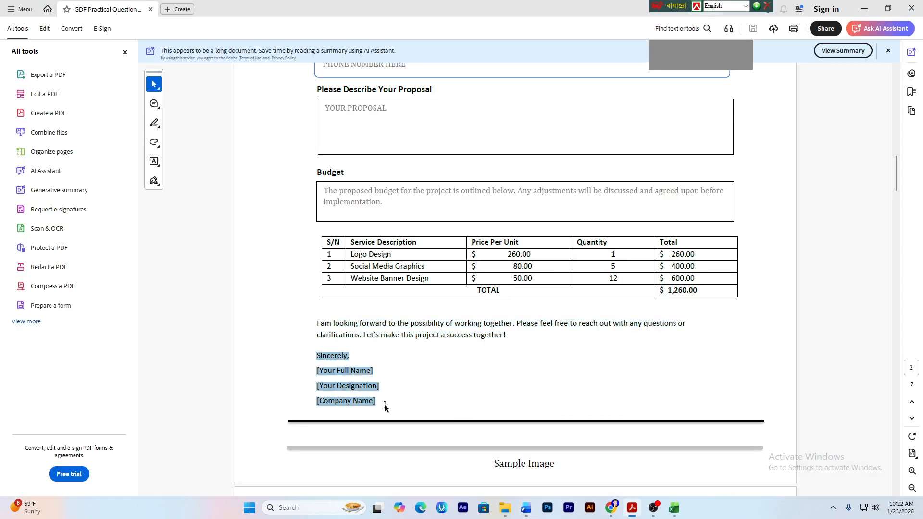
{"action": "left_click", "coordinate": [525, 508]}
{"action": "key", "text": "ctrl+v"}
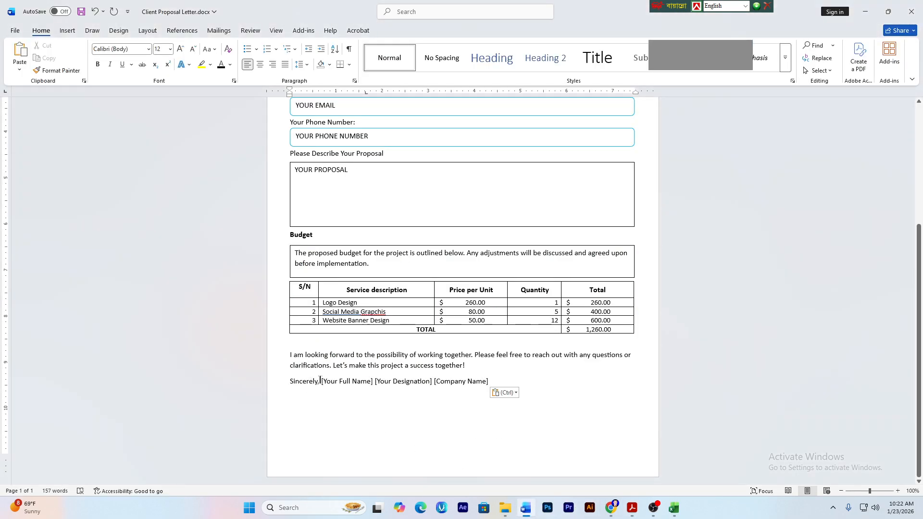
- Put Sincerely, [Your Full Name], [Your Designation] and [Company Name] on separate lines
{"action": "left_click", "coordinate": [322, 385]}
{"action": "key", "text": "Return"}
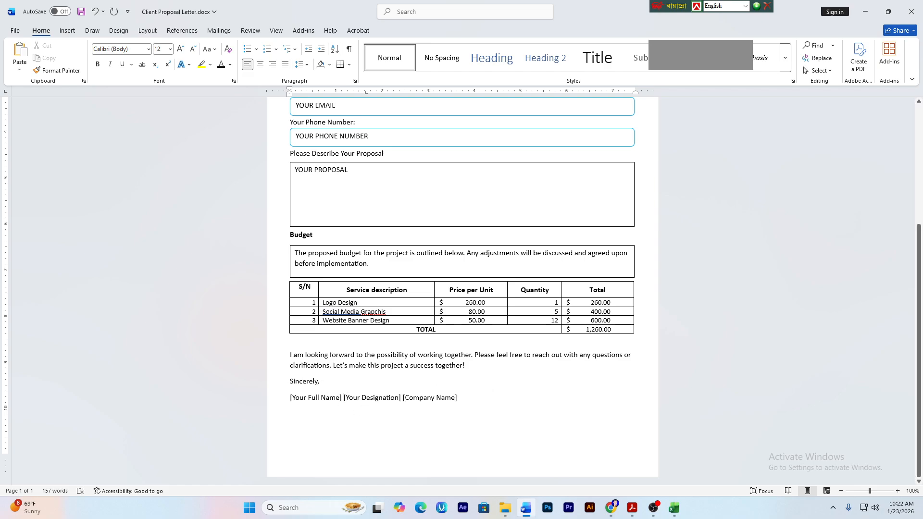
{"action": "key", "text": "Return"}
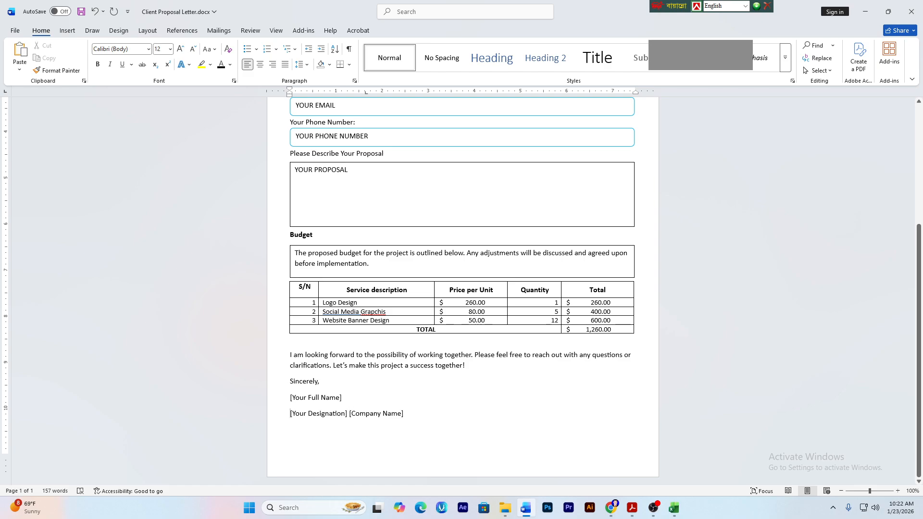
{"action": "key", "text": "Return"}
{"action": "scroll", "coordinate": [332, 418], "scroll_direction": "up", "scroll_amount": 4}
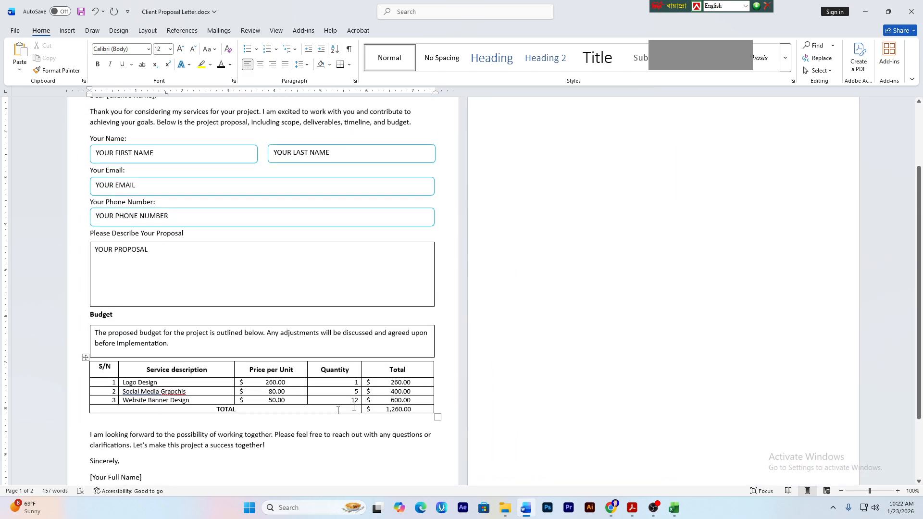
{"action": "scroll", "coordinate": [487, 199], "scroll_direction": "down", "scroll_amount": 3}
{"action": "scroll", "coordinate": [206, 460], "scroll_direction": "down", "scroll_amount": 1}
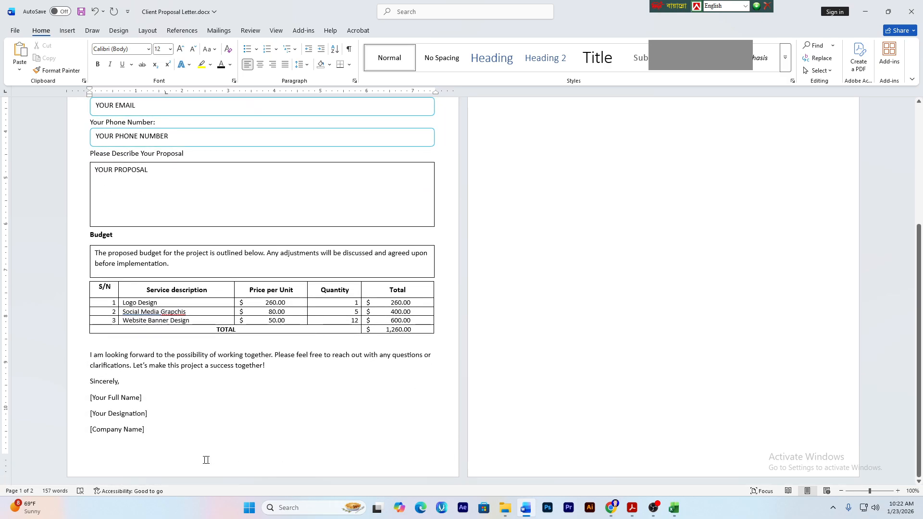
{"action": "scroll", "coordinate": [371, 470], "scroll_direction": "up", "scroll_amount": 4}
{"action": "scroll", "coordinate": [311, 430], "scroll_direction": "down", "scroll_amount": 4}
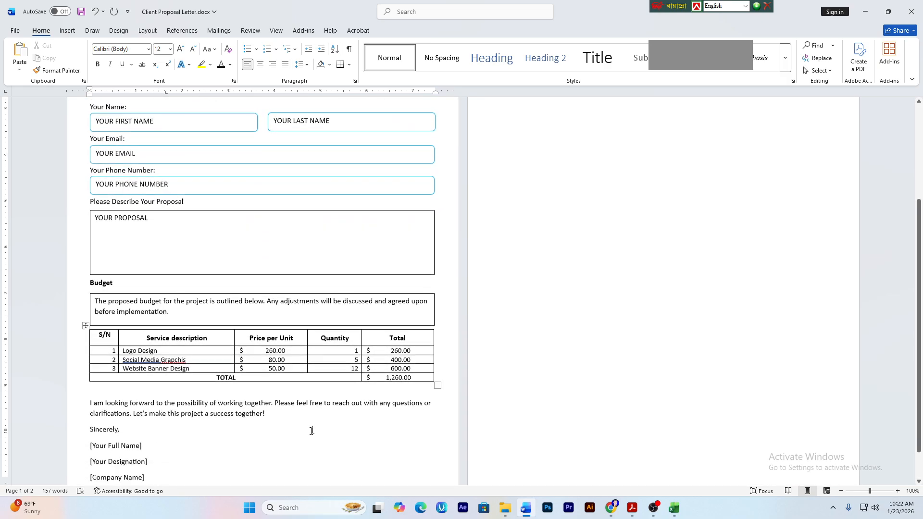
{"action": "left_click_drag", "start_coordinate": [191, 439], "coordinate": [93, 383]}
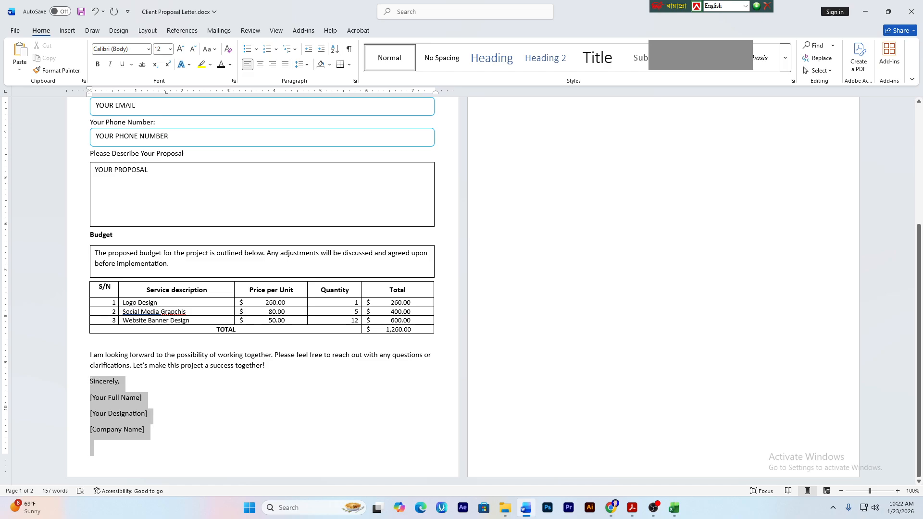
- Remove the space after the signature paragraphs and set them to 1.15 line spacing
{"action": "left_click", "coordinate": [304, 64]}
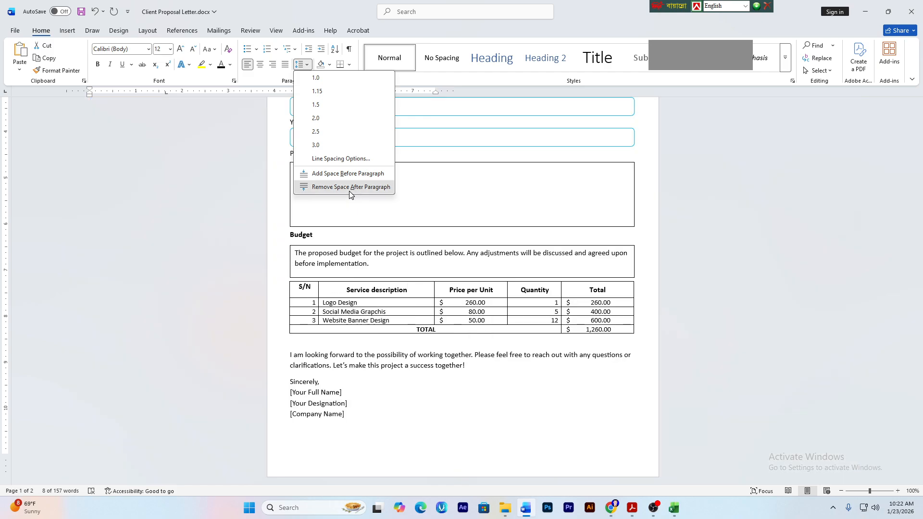
{"action": "left_click", "coordinate": [349, 187]}
{"action": "left_click", "coordinate": [441, 475]}
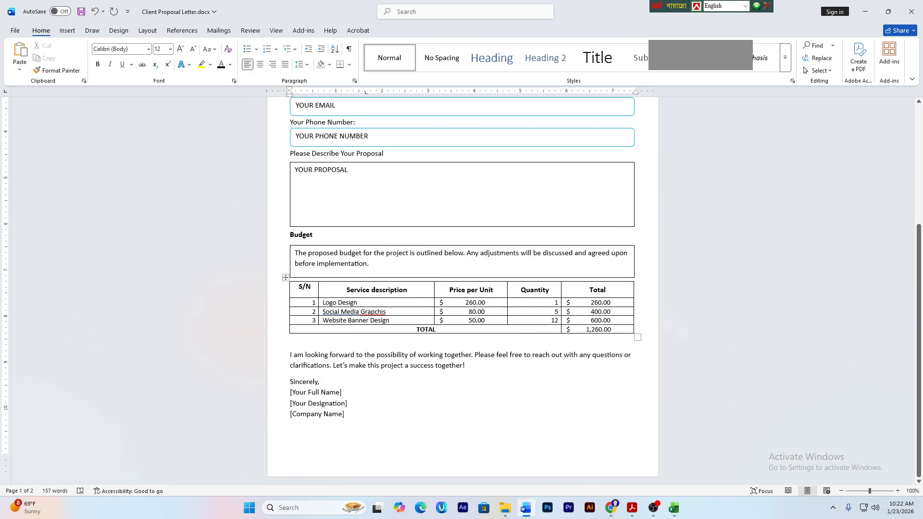
{"action": "mouse_move", "coordinate": [294, 425]}
{"action": "left_mouse_down"}
{"action": "mouse_move", "coordinate": [309, 403]}
{"action": "mouse_move", "coordinate": [291, 380]}
{"action": "left_mouse_up"}
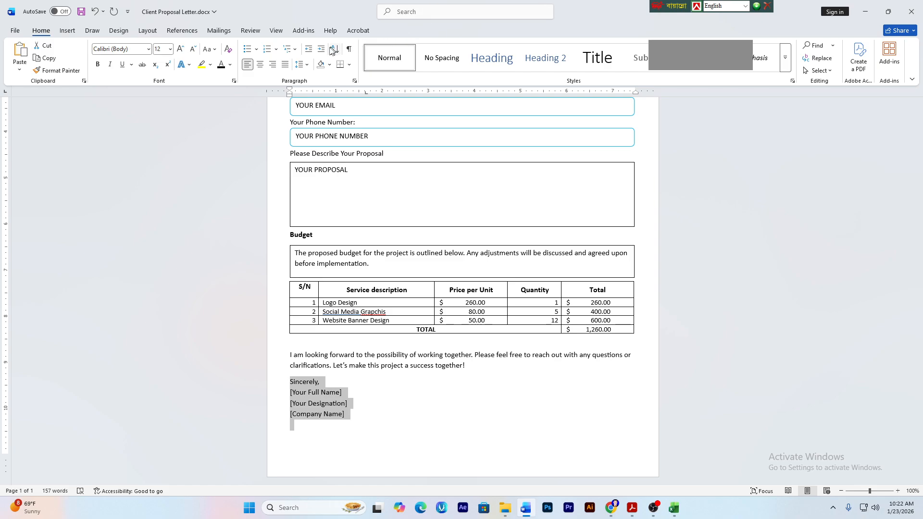
{"action": "left_click", "coordinate": [302, 65]}
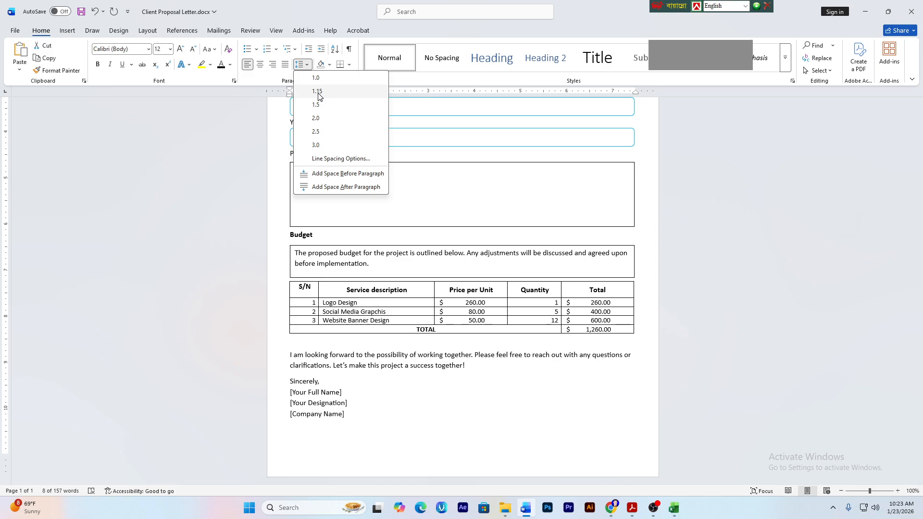
{"action": "left_click", "coordinate": [318, 92]}
{"action": "left_click", "coordinate": [636, 423]}
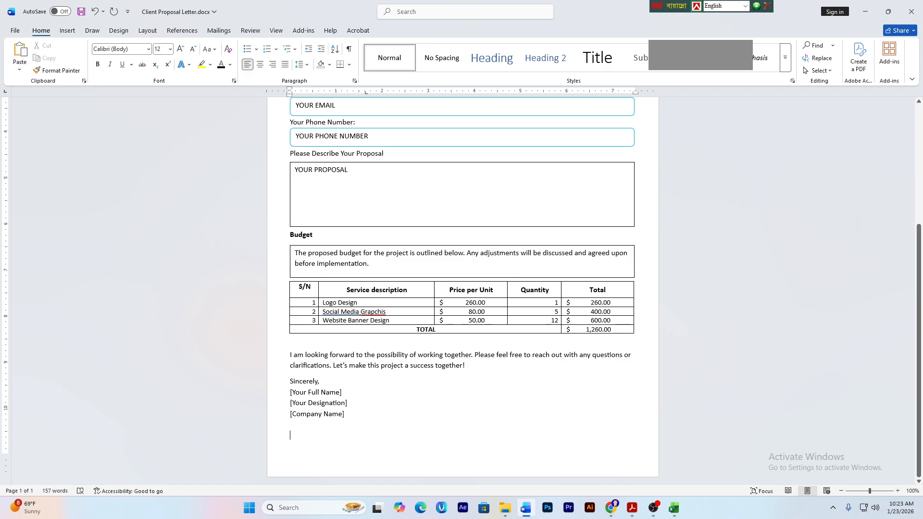
- Compare the signature layout with the PDF, then set the signature lines to 1.5 spacing
{"action": "key", "text": "Return"}
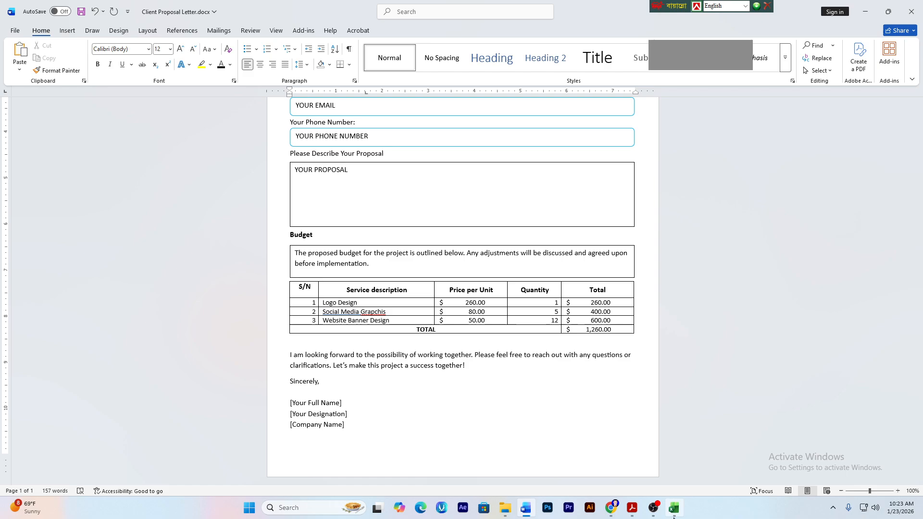
{"action": "left_click", "coordinate": [632, 508]}
{"action": "left_click", "coordinate": [399, 361]}
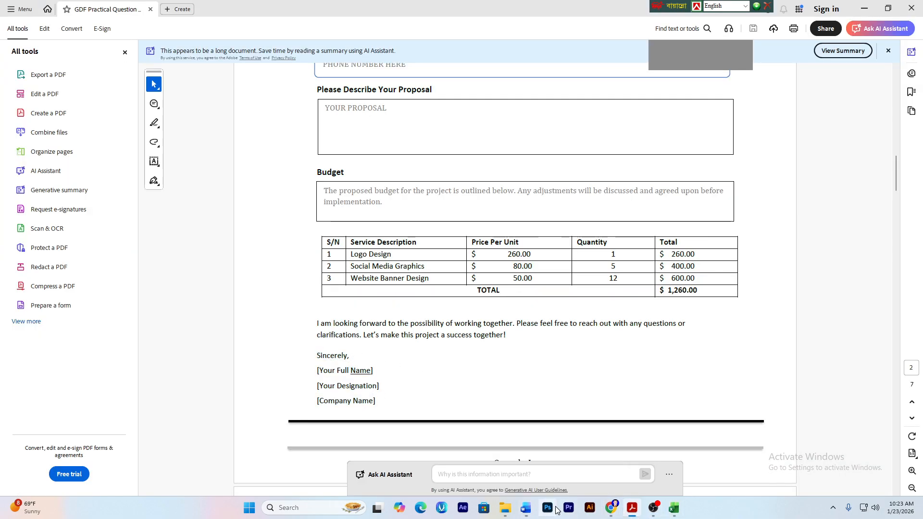
{"action": "left_click", "coordinate": [528, 512]}
{"action": "key", "text": "ctrl+z"}
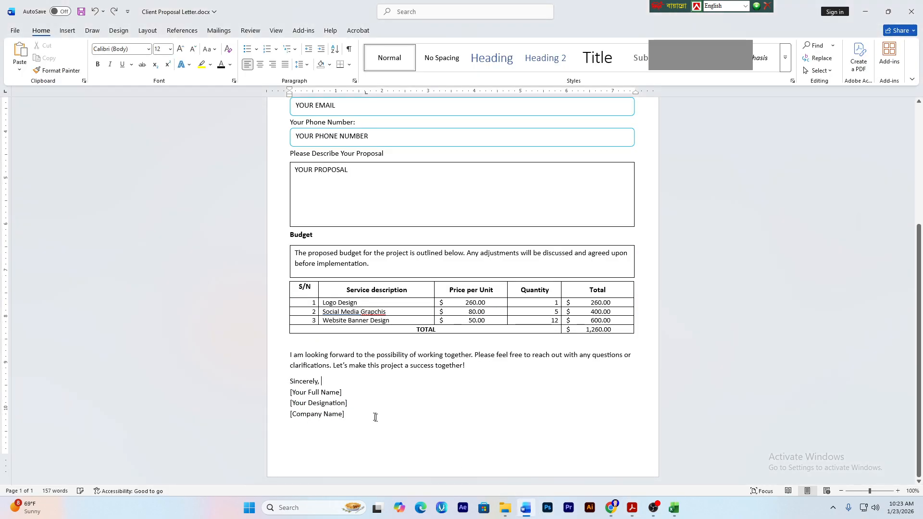
{"action": "left_click_drag", "start_coordinate": [368, 424], "coordinate": [290, 381]}
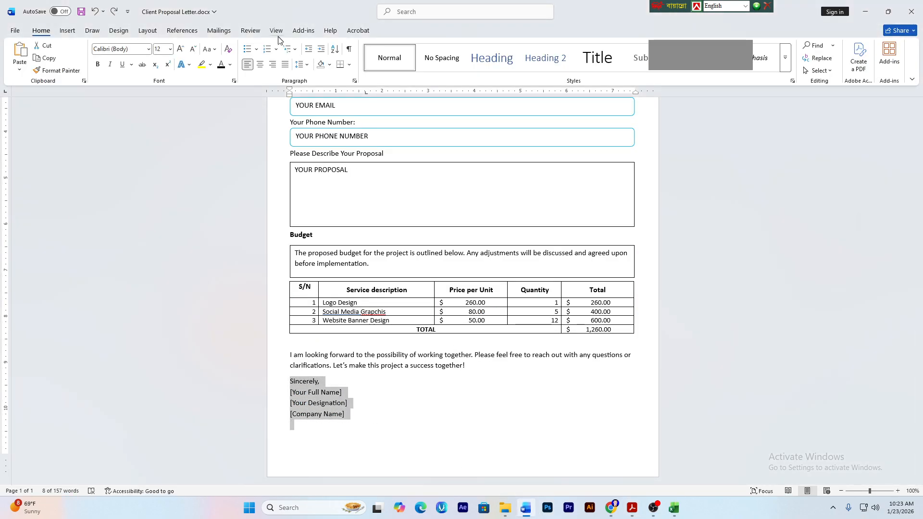
{"action": "left_click", "coordinate": [302, 65]}
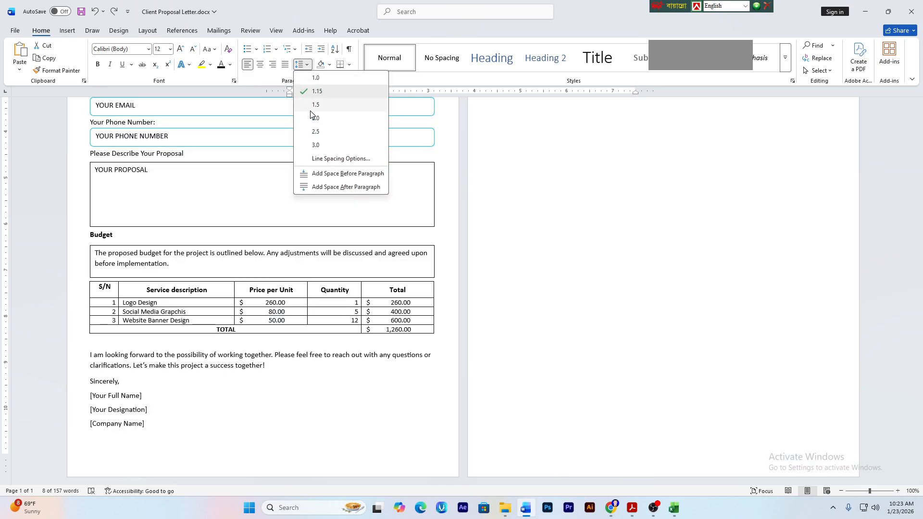
{"action": "left_click", "coordinate": [311, 105]}
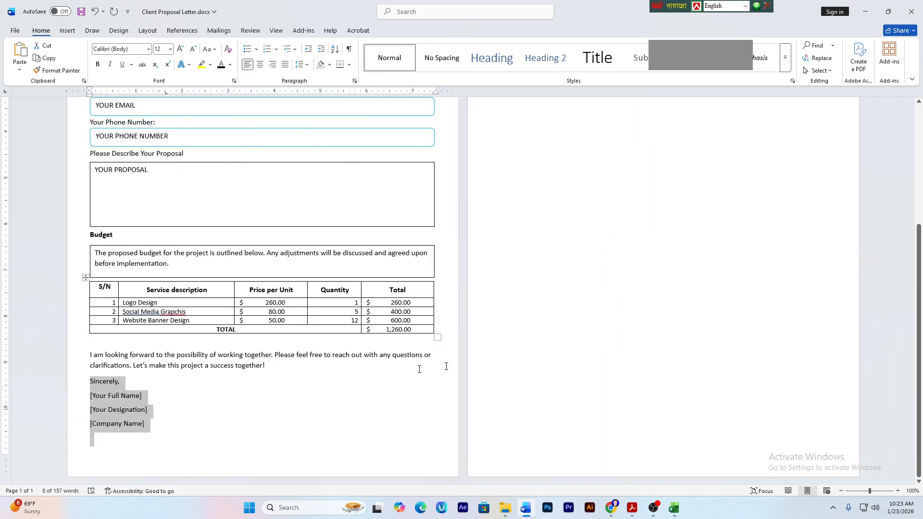
{"action": "key", "text": "Right"}
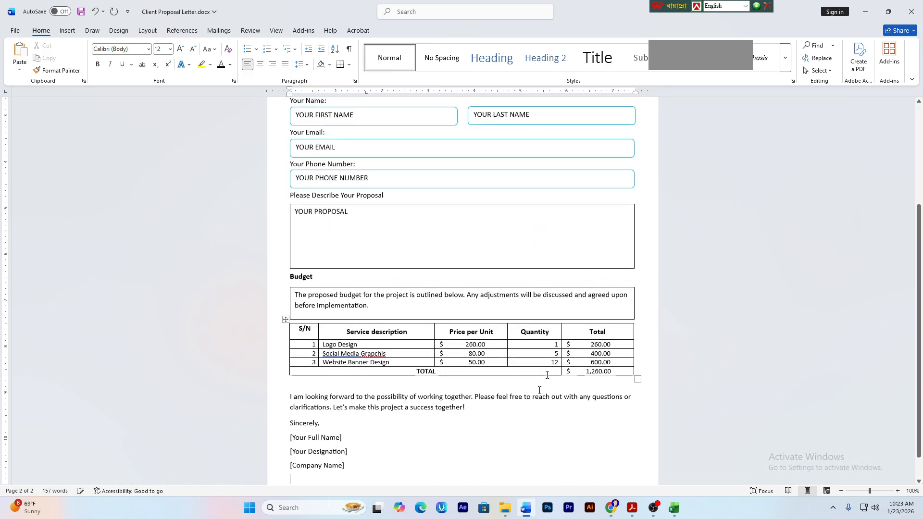
{"action": "scroll", "coordinate": [539, 390], "scroll_direction": "down", "scroll_amount": 3}
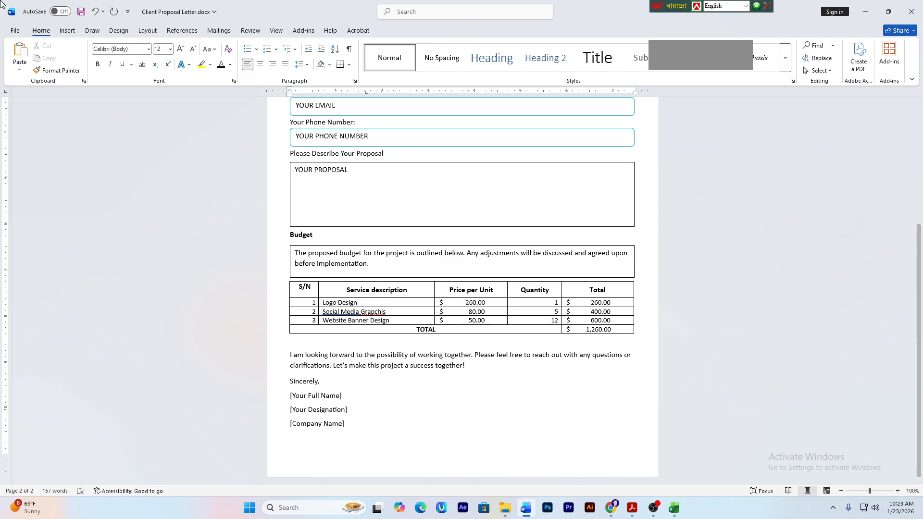
- Read Task A items 11 and 12 in the PDF, noting the 3pt blue straight-line requirement
{"action": "left_click", "coordinate": [631, 510]}
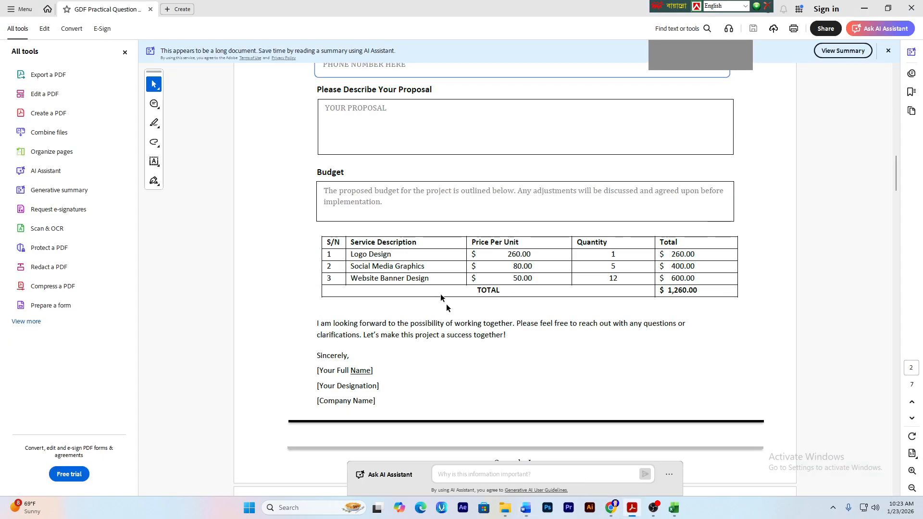
{"action": "scroll", "coordinate": [446, 304], "scroll_direction": "down", "scroll_amount": 3}
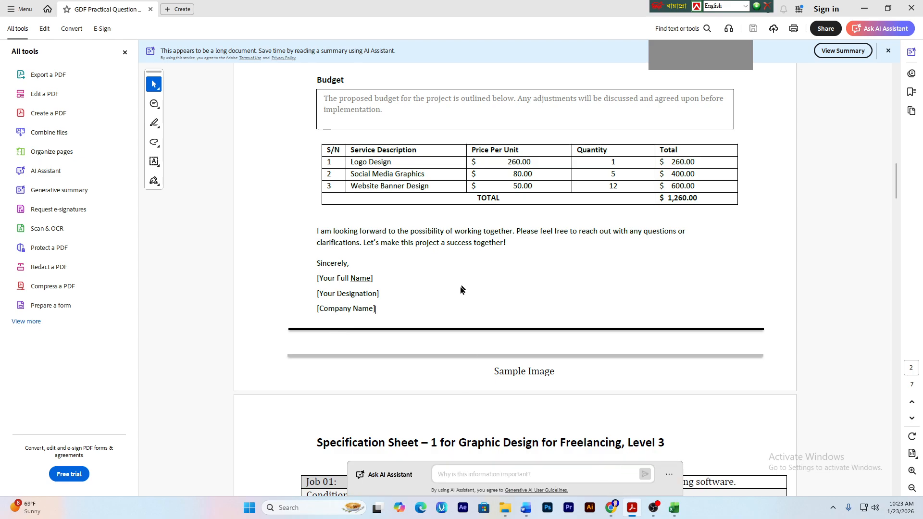
{"action": "scroll", "coordinate": [503, 341], "scroll_direction": "up", "scroll_amount": 15}
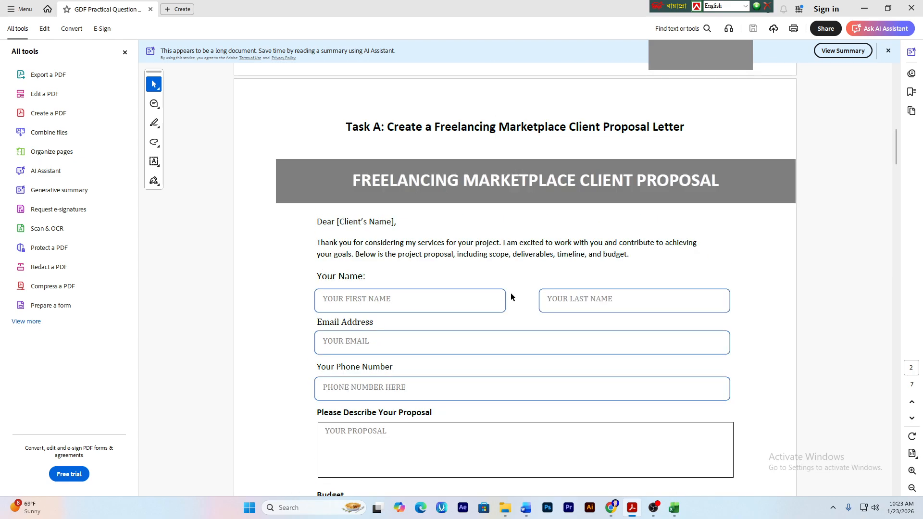
{"action": "scroll", "coordinate": [506, 293], "scroll_direction": "up", "scroll_amount": 5}
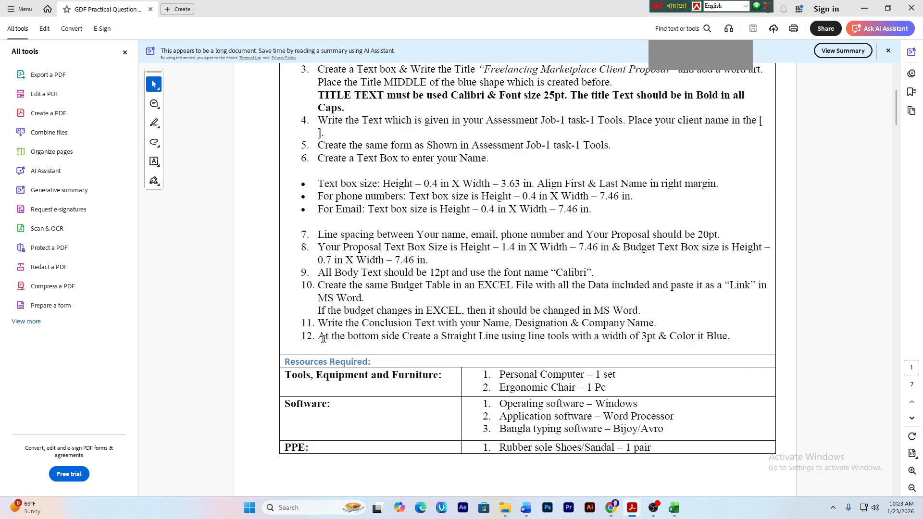
{"action": "left_click_drag", "start_coordinate": [323, 338], "coordinate": [526, 337]}
{"action": "left_click", "coordinate": [355, 332]}
{"action": "left_click_drag", "start_coordinate": [431, 325], "coordinate": [570, 326]}
{"action": "left_click", "coordinate": [589, 324]}
{"action": "left_click_drag", "start_coordinate": [403, 336], "coordinate": [475, 336]}
{"action": "left_click", "coordinate": [517, 331]}
{"action": "left_click_drag", "start_coordinate": [631, 337], "coordinate": [653, 336]}
{"action": "left_click", "coordinate": [653, 337]}
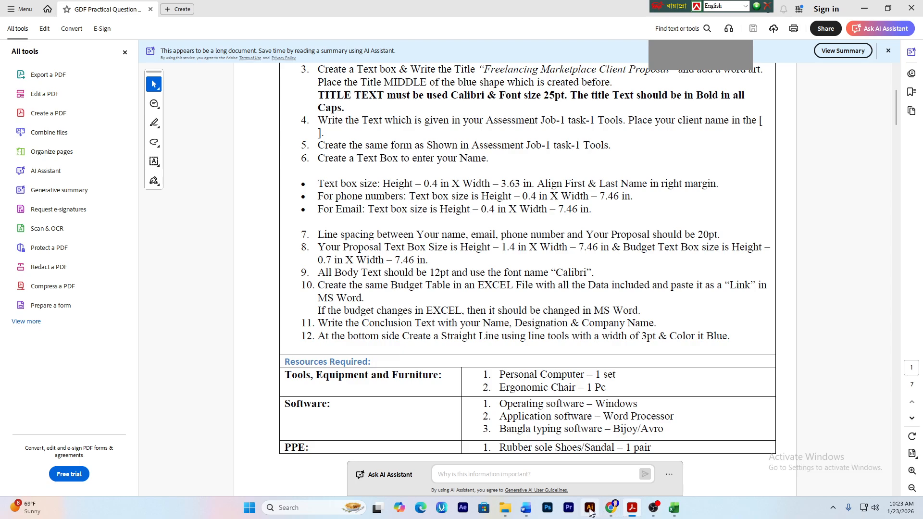
{"action": "left_click", "coordinate": [525, 507]}
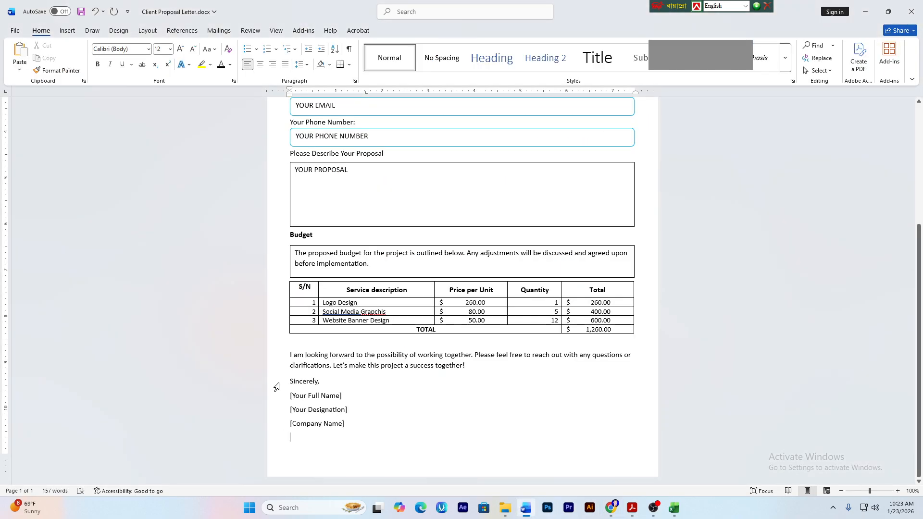
- Draw a straight line across the page below [Company Name]
{"action": "left_click", "coordinate": [67, 30]}
{"action": "left_click", "coordinate": [141, 58]}
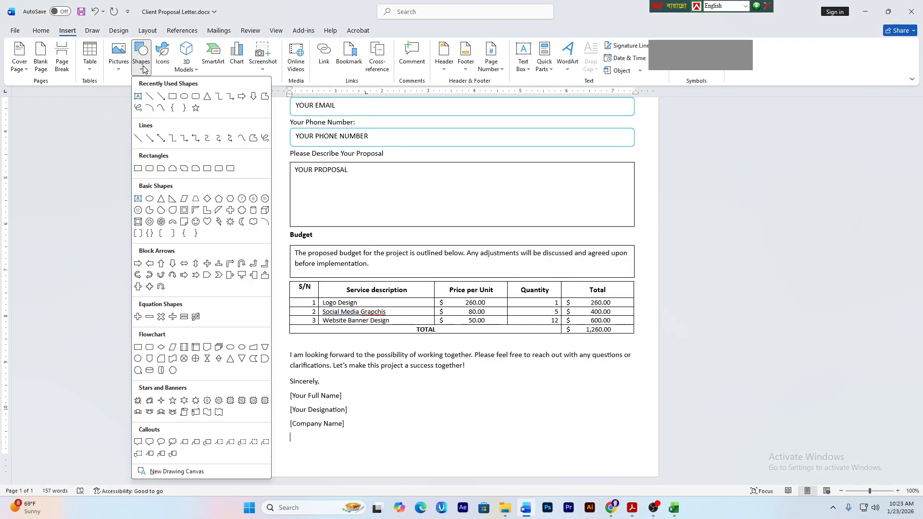
{"action": "left_click", "coordinate": [138, 140]}
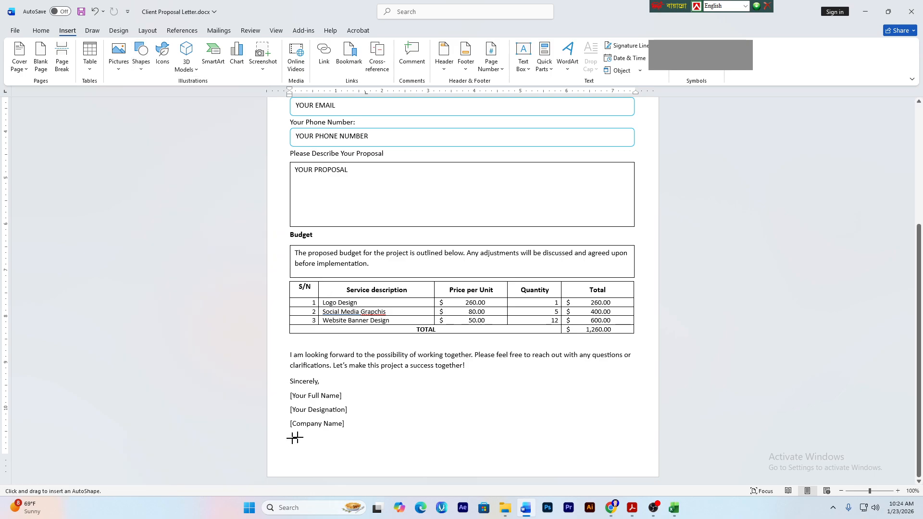
{"action": "mouse_move", "coordinate": [294, 438]}
{"action": "left_mouse_down"}
{"action": "mouse_move", "coordinate": [354, 435]}
{"action": "mouse_move", "coordinate": [309, 437]}
{"action": "mouse_move", "coordinate": [317, 448]}
{"action": "mouse_move", "coordinate": [480, 455]}
{"action": "mouse_move", "coordinate": [634, 439]}
{"action": "left_mouse_up"}
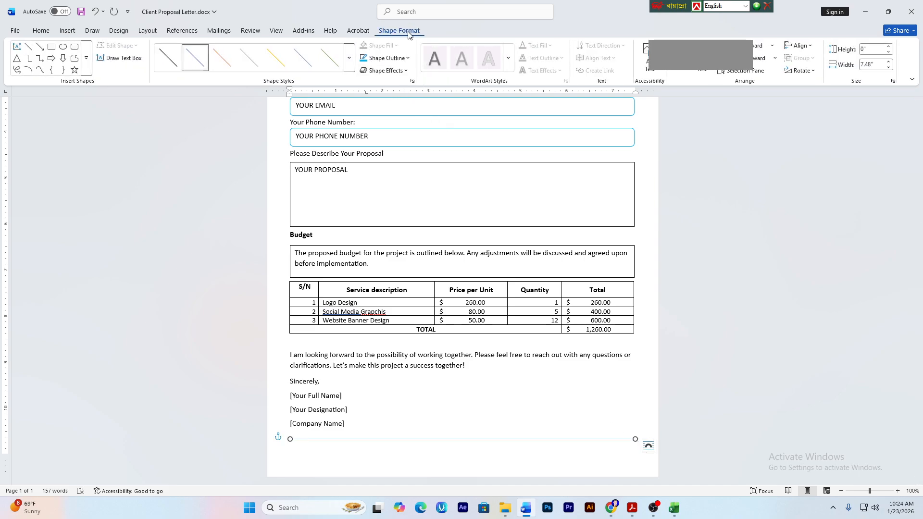
- Make the line 3 pt and bright blue with an outer shadow, and nudge it into place
{"action": "left_click", "coordinate": [392, 61]}
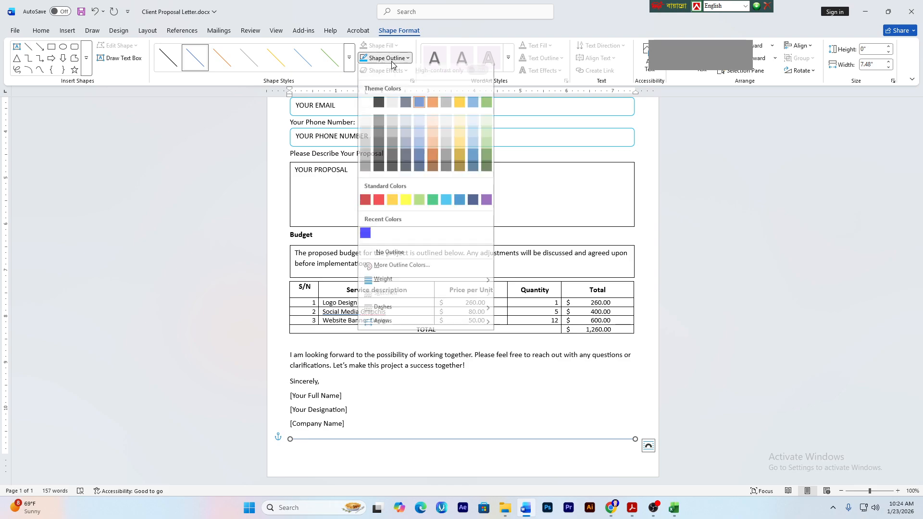
{"action": "mouse_move", "coordinate": [394, 287]}
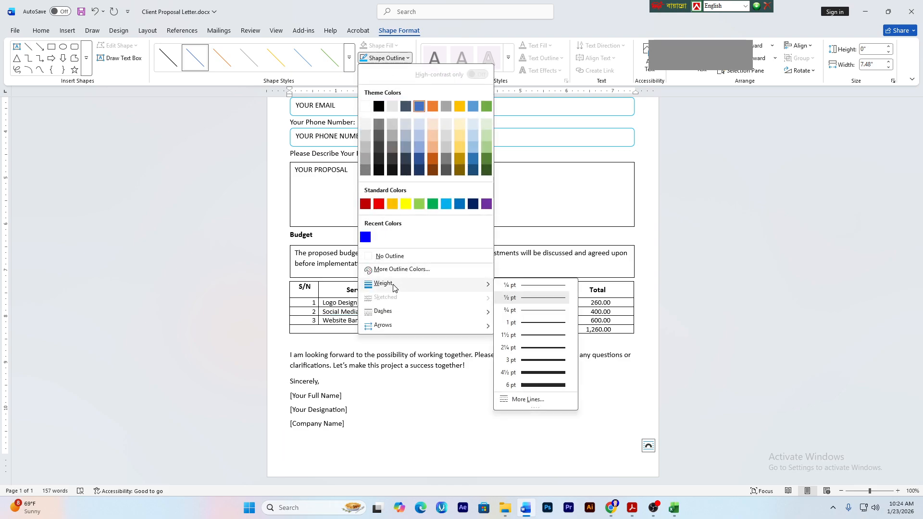
{"action": "left_click", "coordinate": [540, 363]}
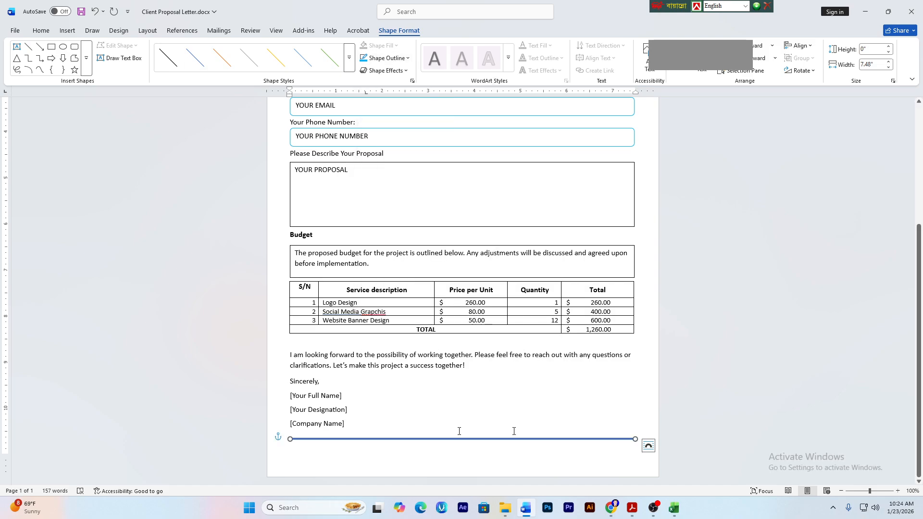
{"action": "left_click", "coordinate": [390, 58]}
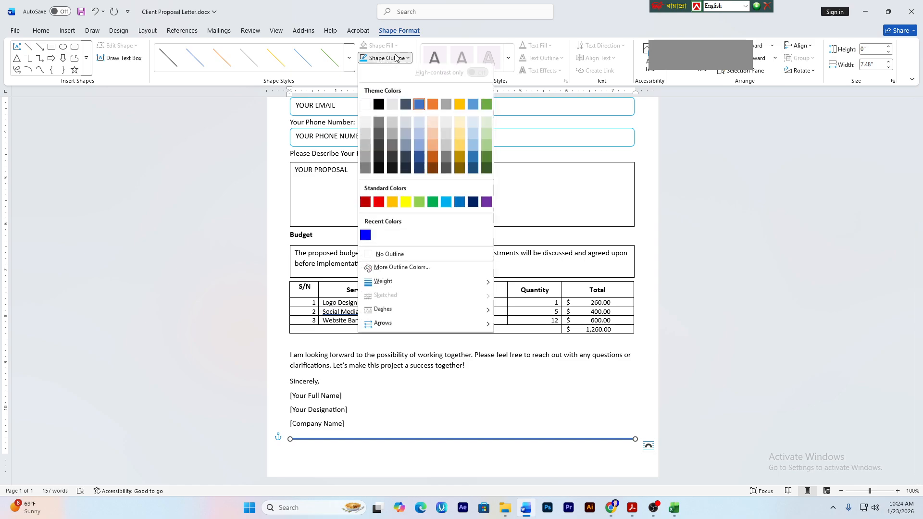
{"action": "left_click", "coordinate": [365, 237]}
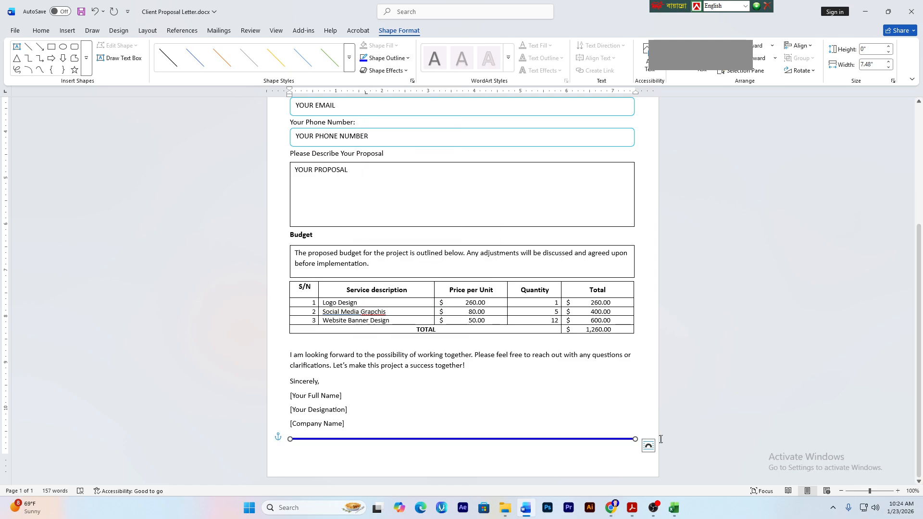
{"action": "left_click", "coordinate": [385, 72]}
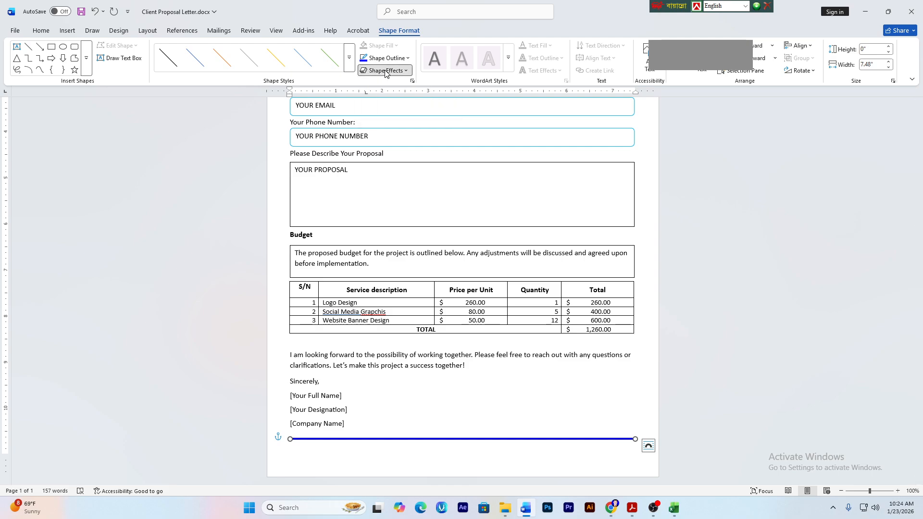
{"action": "mouse_move", "coordinate": [392, 111]}
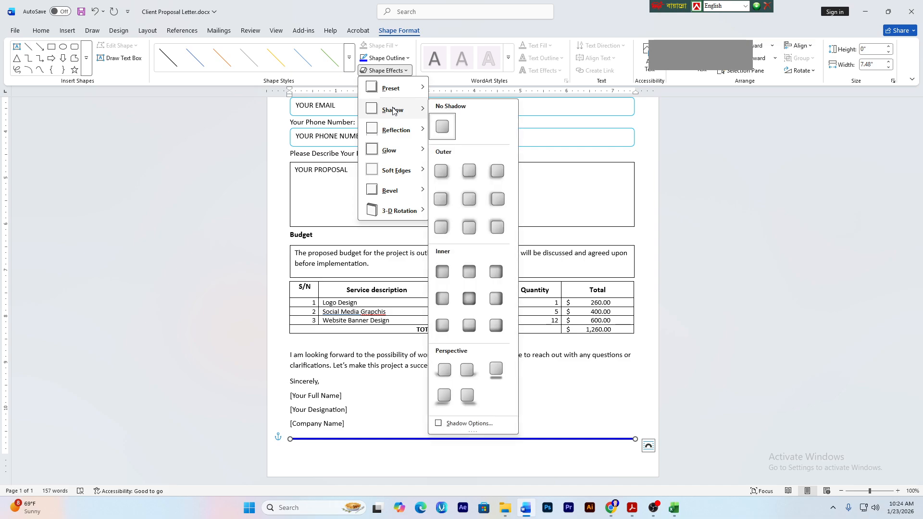
{"action": "left_click", "coordinate": [441, 171]}
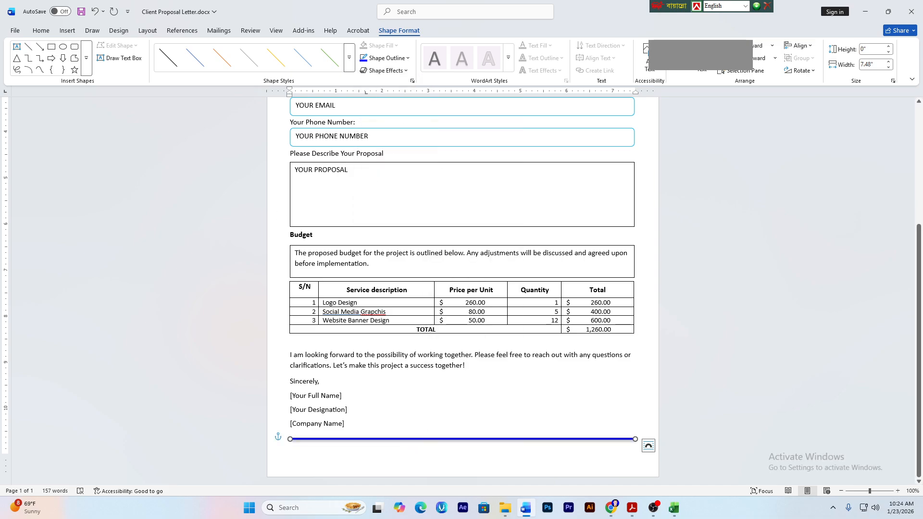
{"action": "key", "text": "Down"}
{"action": "key", "text": "Down"}
{"action": "key", "text": "Down"}
{"action": "key", "text": "Down"}
{"action": "key", "text": "Down"}
{"action": "key", "text": "Down"}
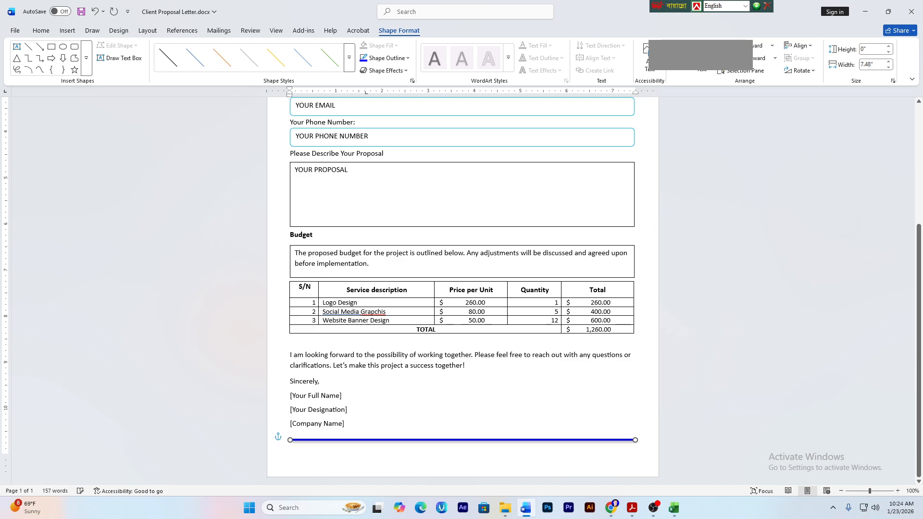
{"action": "key", "text": "Up"}
{"action": "key", "text": "Up"}
{"action": "key", "text": "Up"}
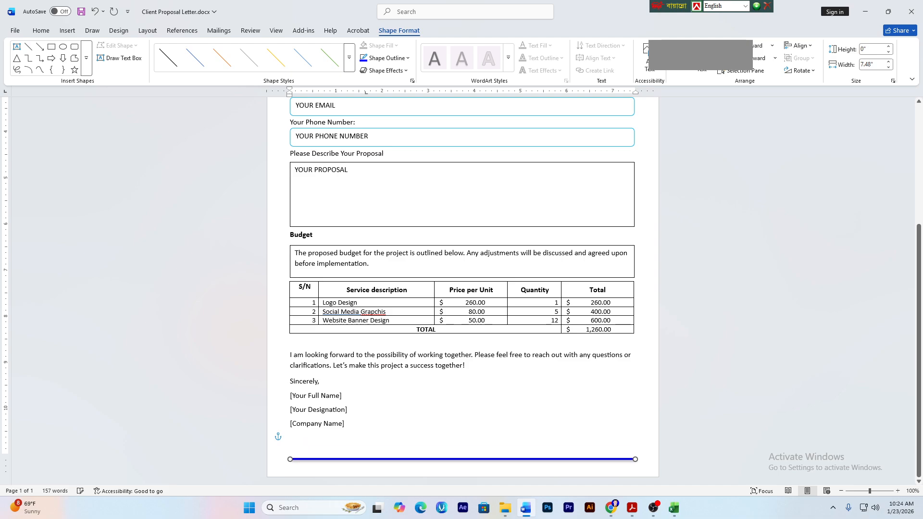
- Deselect the blue line and save the letter with Ctrl+S
{"action": "left_click", "coordinate": [451, 406]}
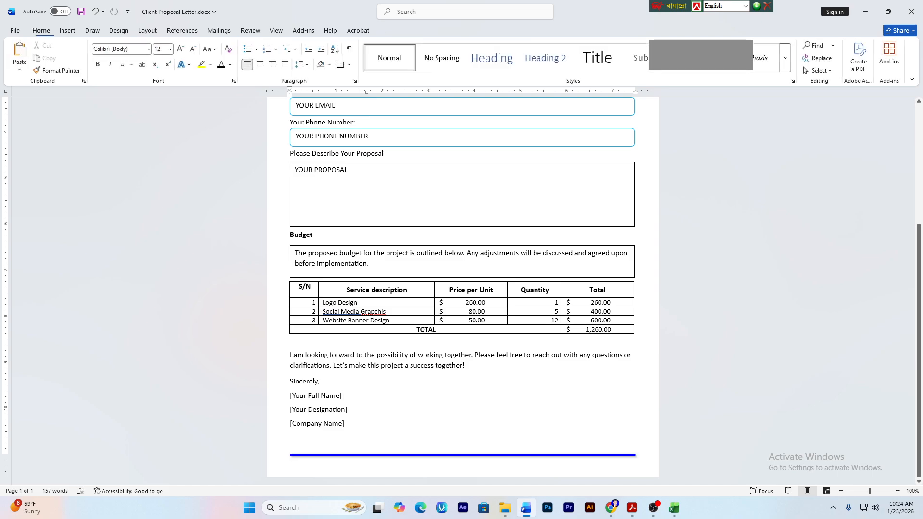
{"action": "key", "text": "ctrl+s"}
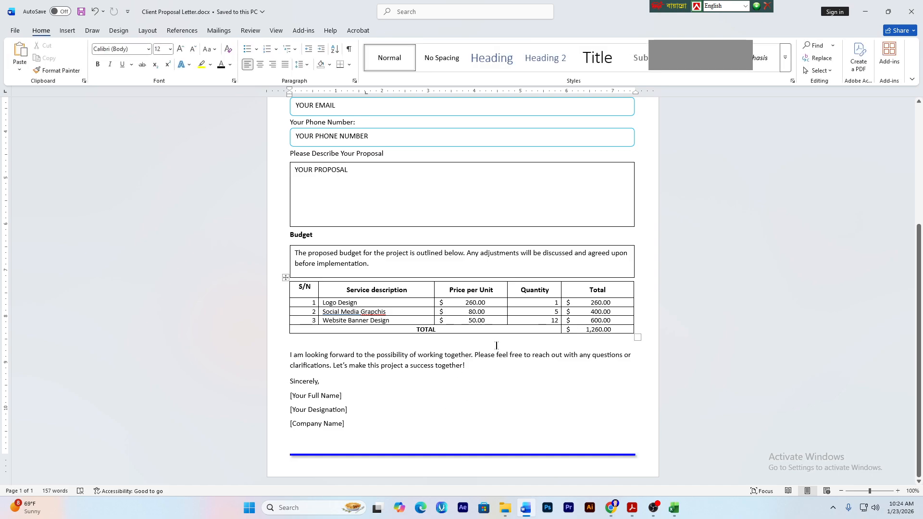
{"action": "scroll", "coordinate": [496, 345], "scroll_direction": "up", "scroll_amount": 6}
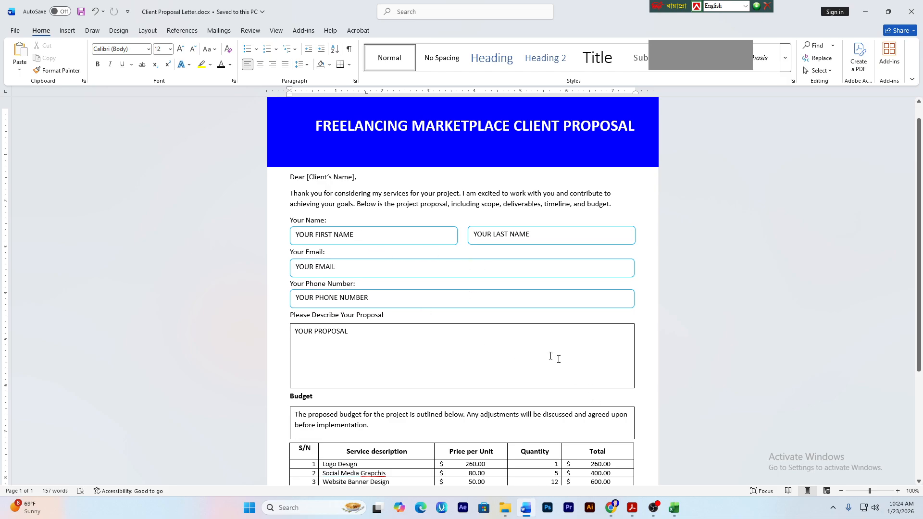
{"action": "scroll", "coordinate": [550, 356], "scroll_direction": "down", "scroll_amount": 1}
- Make the Your Phone Number: label bold
{"action": "left_click", "coordinate": [287, 269]}
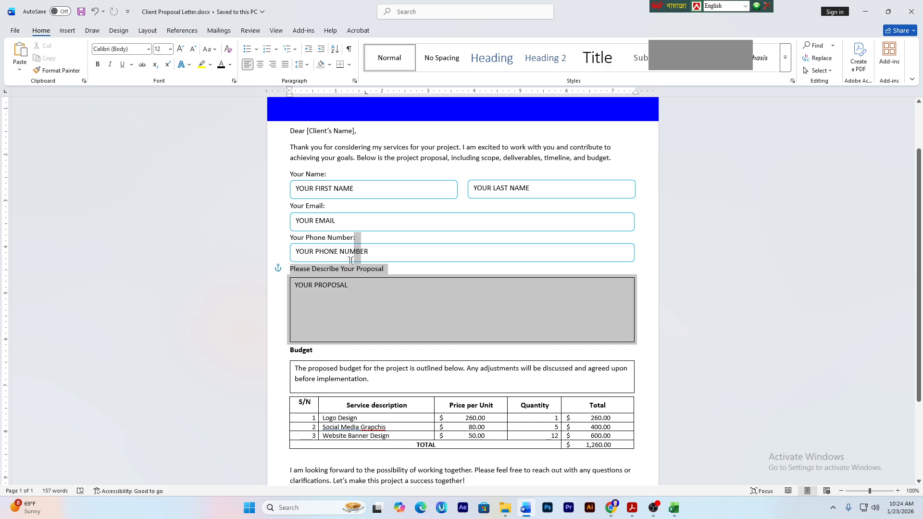
{"action": "left_click_drag", "start_coordinate": [288, 272], "coordinate": [385, 268]}
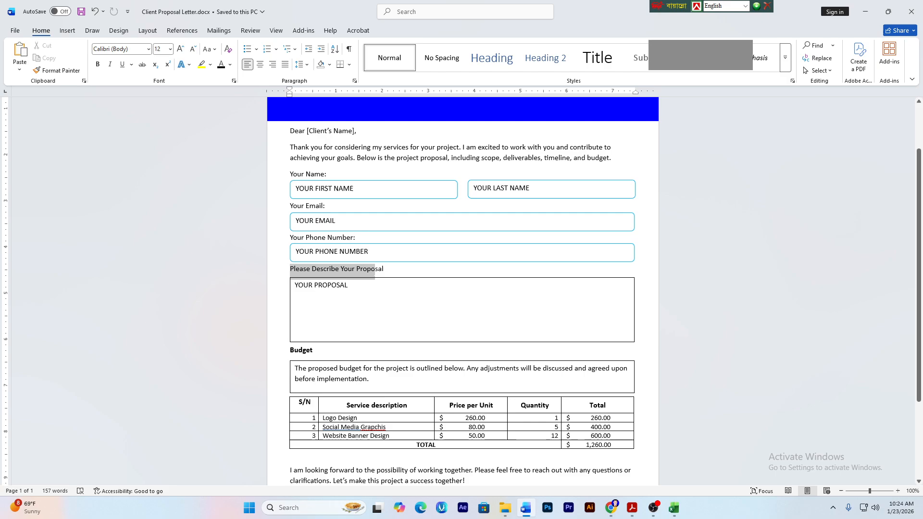
{"action": "left_click", "coordinate": [318, 269]}
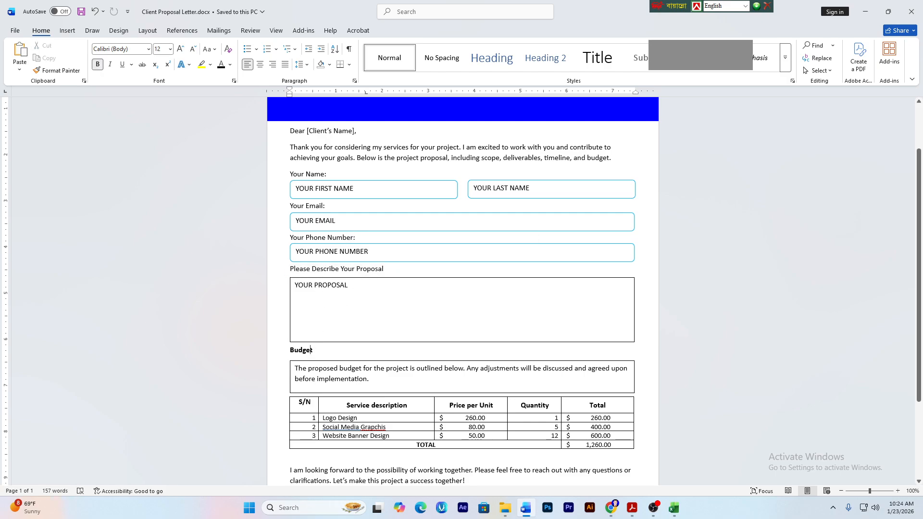
{"action": "mouse_move", "coordinate": [358, 237]}
{"action": "left_mouse_down"}
{"action": "mouse_move", "coordinate": [284, 236]}
{"action": "mouse_move", "coordinate": [361, 237]}
{"action": "left_mouse_up"}
{"action": "left_click", "coordinate": [292, 238]}
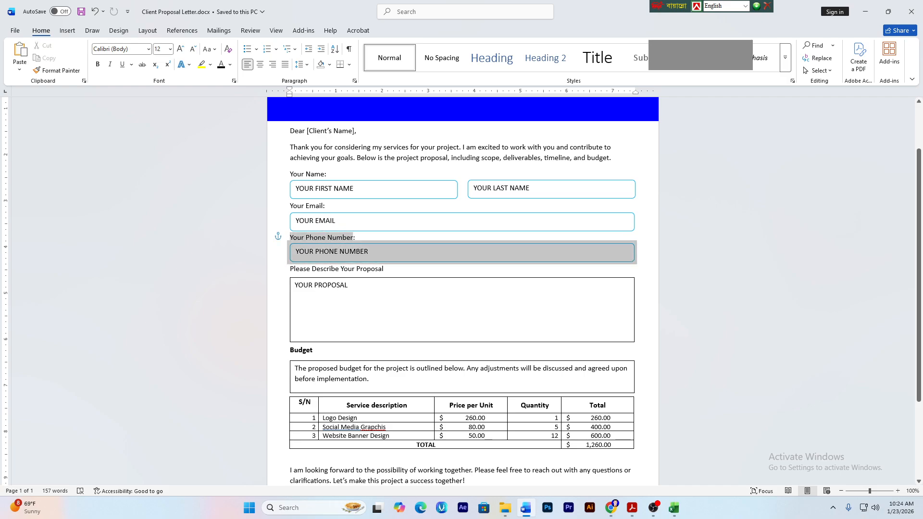
{"action": "left_click", "coordinate": [98, 65]}
{"action": "left_click", "coordinate": [350, 288]}
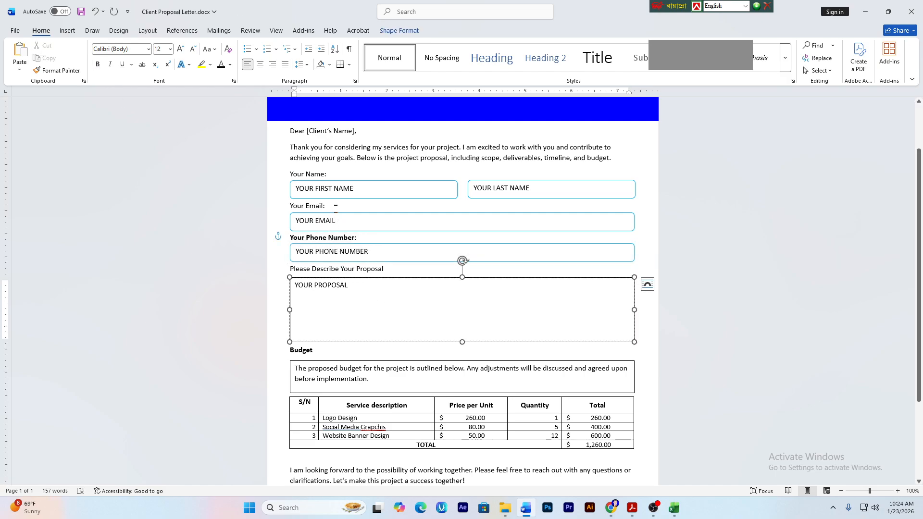
- Make the Your Email: and Your Name: labels bold
{"action": "triple_click", "coordinate": [322, 206]}
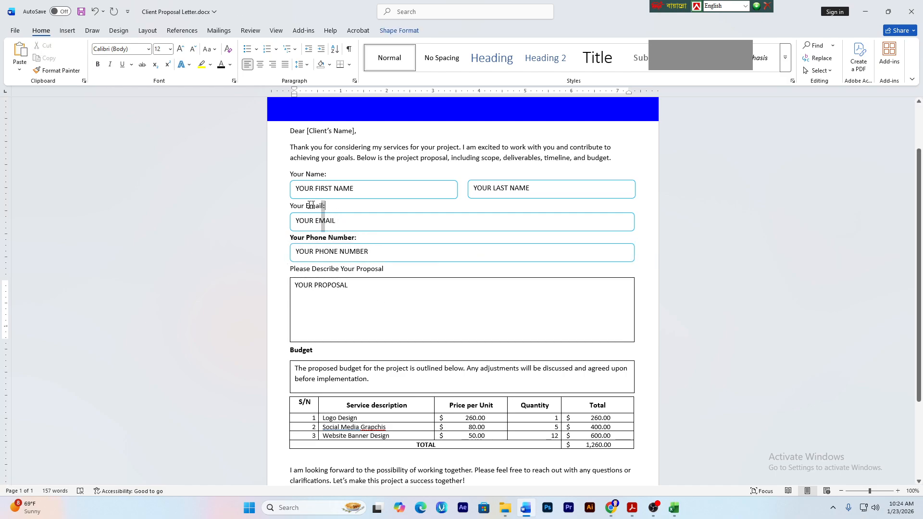
{"action": "left_click", "coordinate": [102, 67]}
{"action": "left_click", "coordinate": [197, 191]}
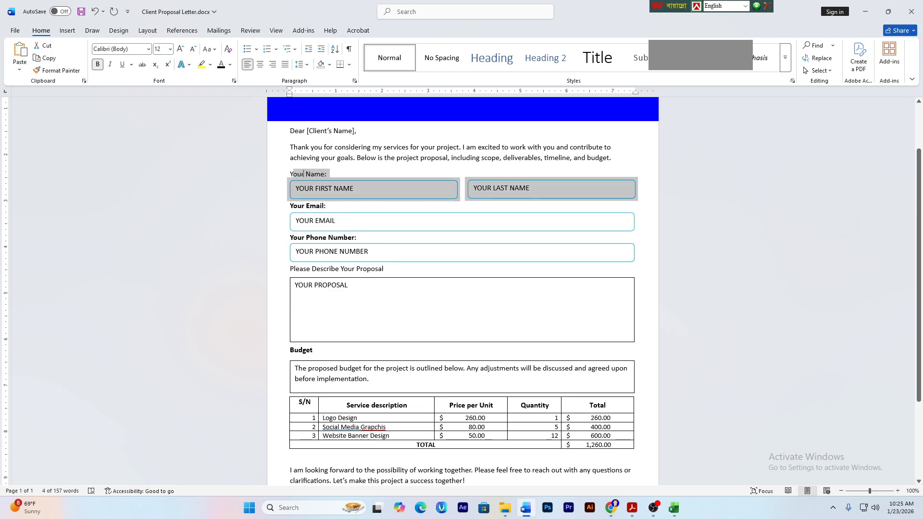
{"action": "key", "text": "ctrl+b"}
{"action": "left_click", "coordinate": [351, 285]}
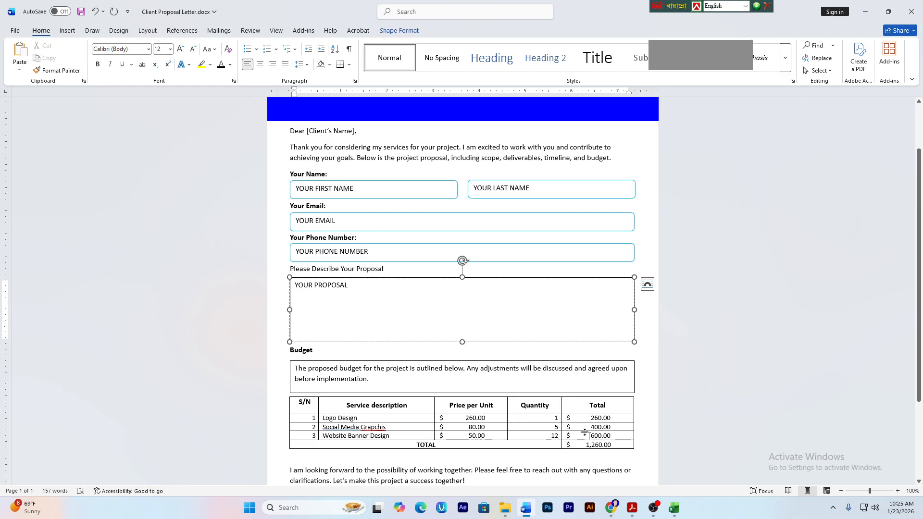
{"action": "left_click", "coordinate": [632, 508]}
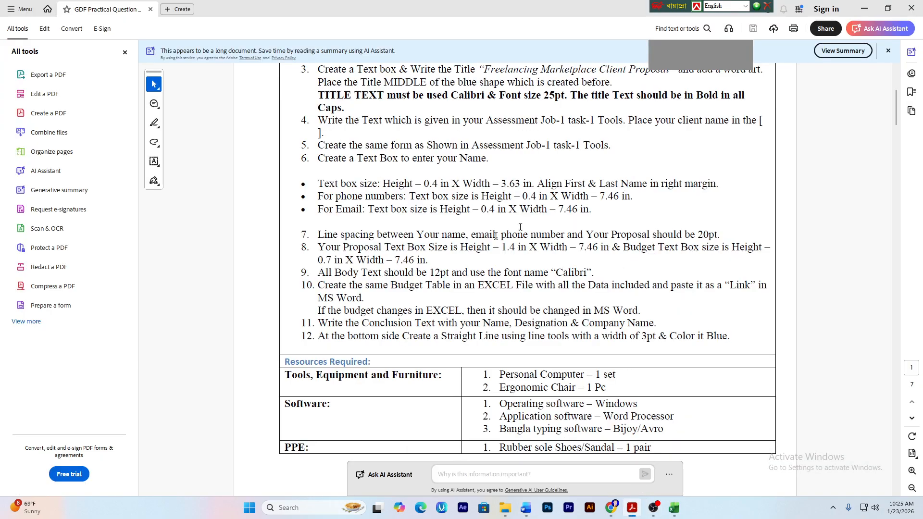
- Scroll to the sample proposal form and inspect its NUMBER HERE phone placeholder
{"action": "scroll", "coordinate": [509, 356], "scroll_direction": "up", "scroll_amount": 1}
{"action": "scroll", "coordinate": [526, 344], "scroll_direction": "down", "scroll_amount": 5}
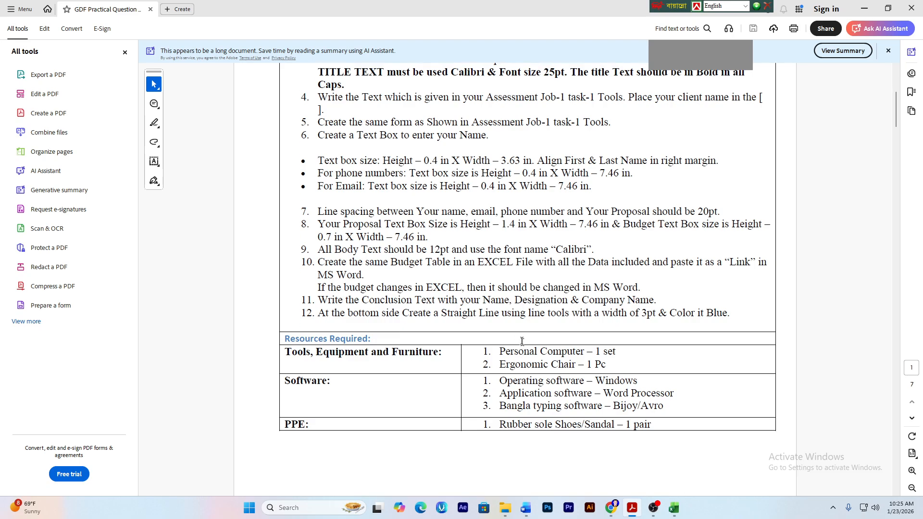
{"action": "scroll", "coordinate": [543, 331], "scroll_direction": "up", "scroll_amount": 4}
{"action": "scroll", "coordinate": [543, 330], "scroll_direction": "up", "scroll_amount": 4}
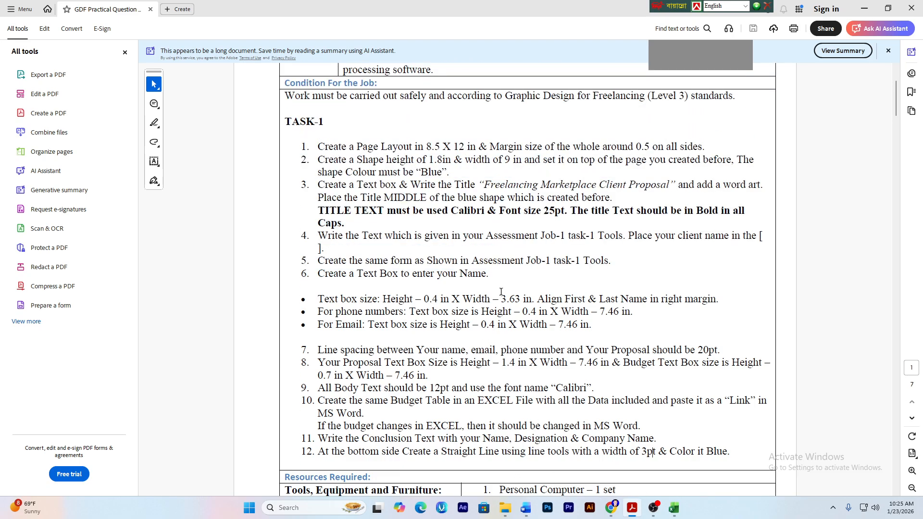
{"action": "scroll", "coordinate": [478, 317], "scroll_direction": "down", "scroll_amount": 8}
{"action": "scroll", "coordinate": [477, 318], "scroll_direction": "down", "scroll_amount": 8}
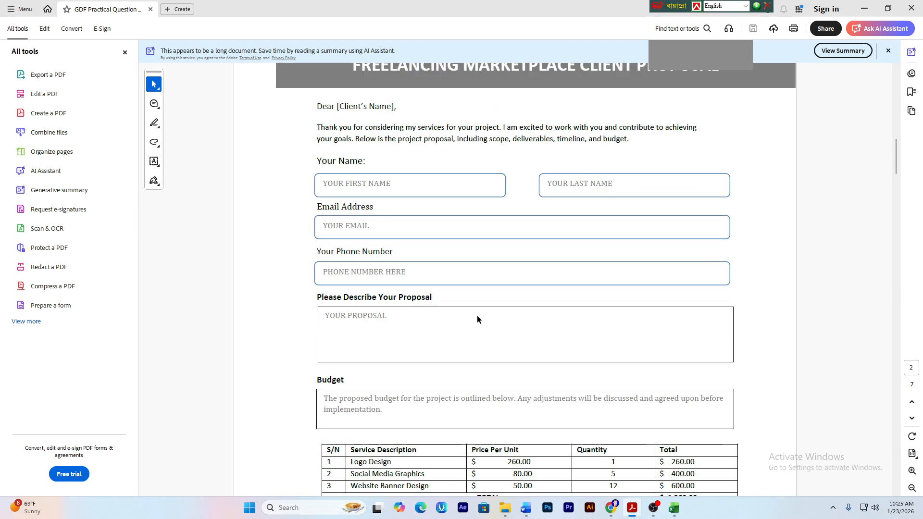
{"action": "mouse_move", "coordinate": [351, 277]}
{"action": "left_mouse_down"}
{"action": "mouse_move", "coordinate": [420, 280]}
{"action": "mouse_move", "coordinate": [350, 273]}
{"action": "left_mouse_up"}
{"action": "left_click", "coordinate": [396, 273]}
{"action": "left_click", "coordinate": [416, 280]}
{"action": "key", "text": "ctrl+a"}
{"action": "left_click", "coordinate": [437, 280]}
- Inspect the sample FIRST NAME placeholder, then go back to the Word letter
{"action": "mouse_move", "coordinate": [343, 183]}
{"action": "left_mouse_down"}
{"action": "mouse_move", "coordinate": [394, 184]}
{"action": "mouse_move", "coordinate": [345, 184]}
{"action": "left_mouse_up"}
{"action": "left_click", "coordinate": [393, 183]}
{"action": "left_click", "coordinate": [382, 189]}
{"action": "left_click", "coordinate": [526, 508]}
- Turn the YOUR FIRST NAME, YOUR LAST NAME and YOUR EMAIL placeholders grey
{"action": "scroll", "coordinate": [369, 298], "scroll_direction": "down", "scroll_amount": 3}
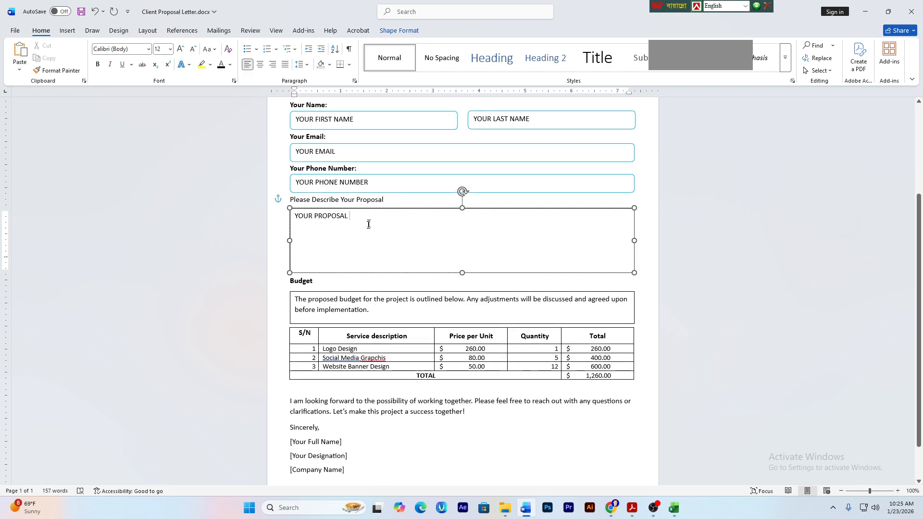
{"action": "left_click_drag", "start_coordinate": [359, 120], "coordinate": [295, 120]}
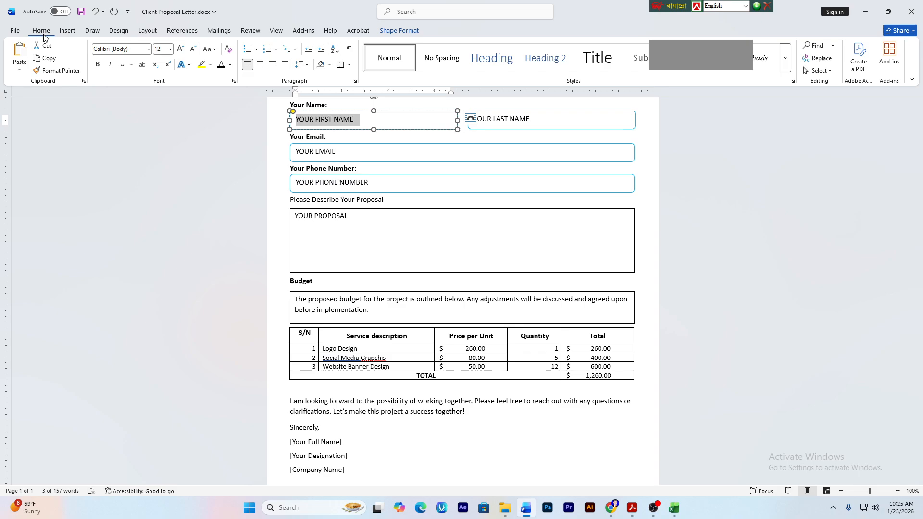
{"action": "left_click", "coordinate": [230, 64]}
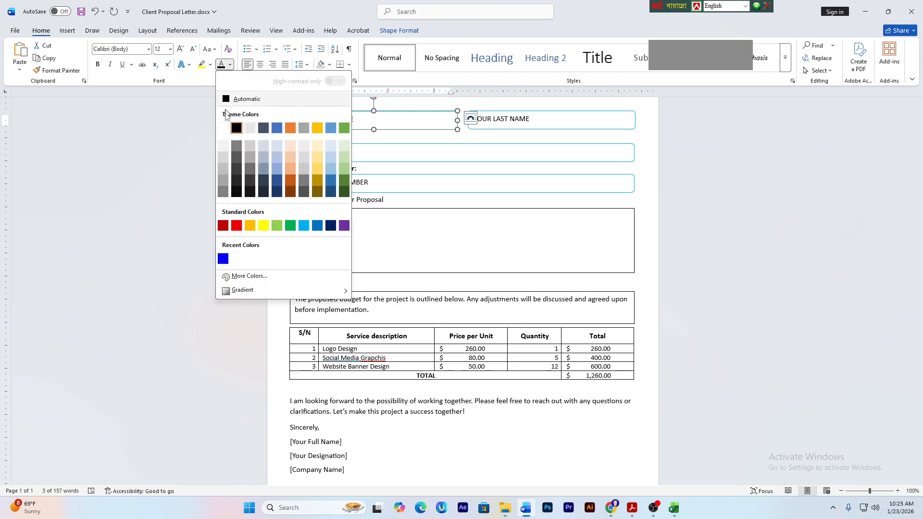
{"action": "left_click", "coordinate": [225, 181]}
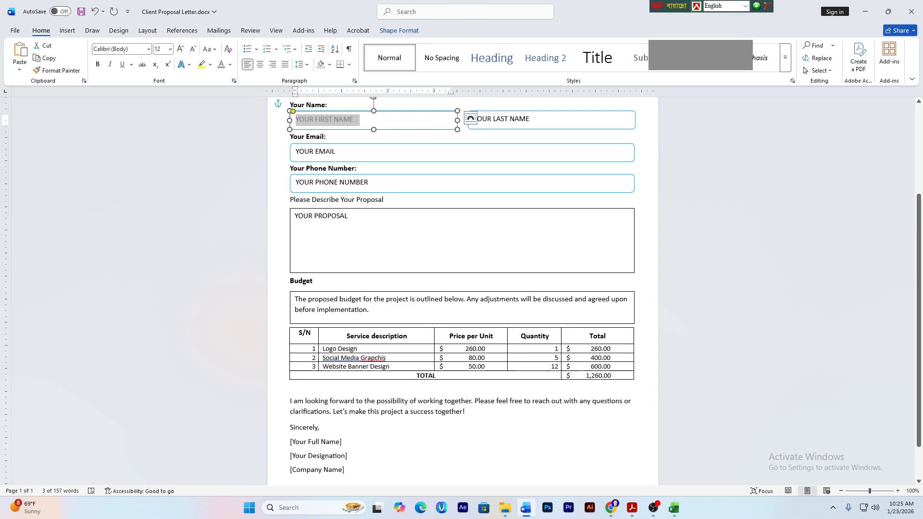
{"action": "scroll", "coordinate": [461, 288], "scroll_direction": "up", "scroll_amount": 2}
{"action": "left_click_drag", "start_coordinate": [534, 166], "coordinate": [474, 164]}
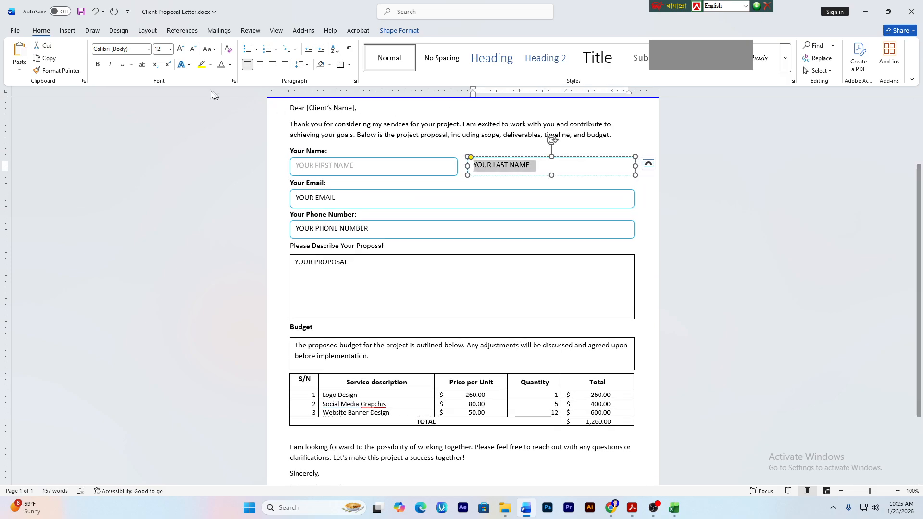
{"action": "left_click", "coordinate": [221, 64]}
{"action": "left_click", "coordinate": [341, 197]}
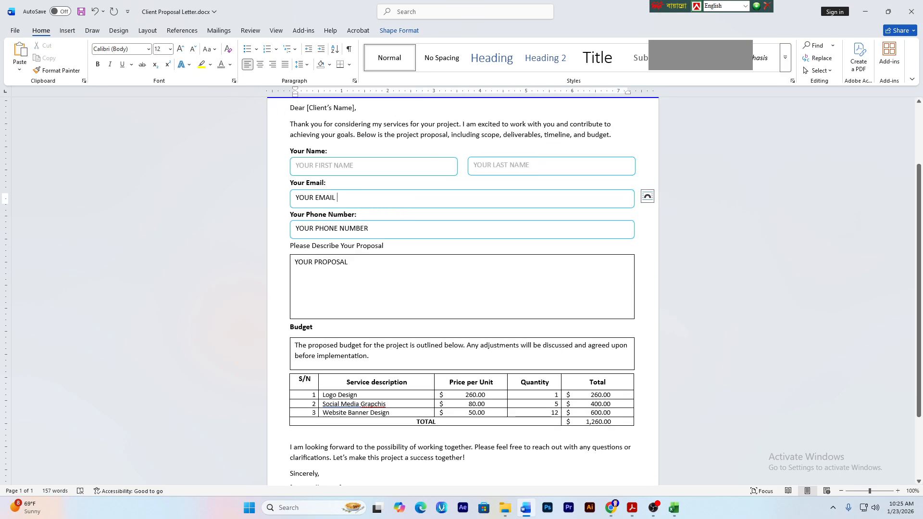
{"action": "left_click_drag", "start_coordinate": [341, 197], "coordinate": [295, 198]}
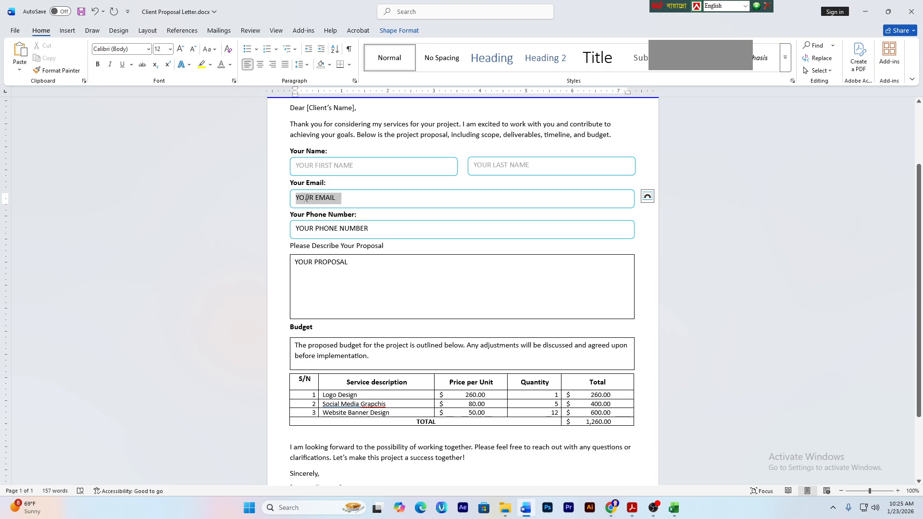
{"action": "left_click", "coordinate": [221, 64]}
- Turn the YOUR PHONE NUMBER and YOUR PROPOSAL placeholder text grey
{"action": "left_click", "coordinate": [402, 229]}
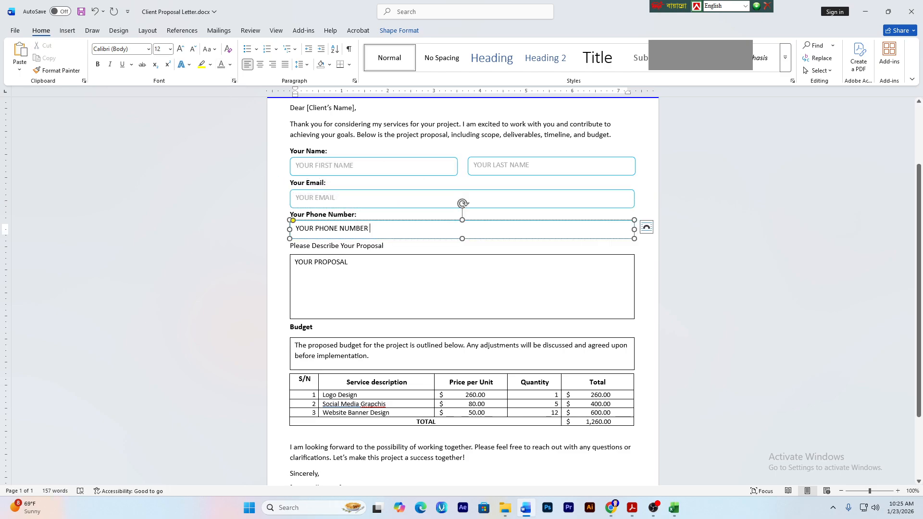
{"action": "left_click", "coordinate": [353, 262]}
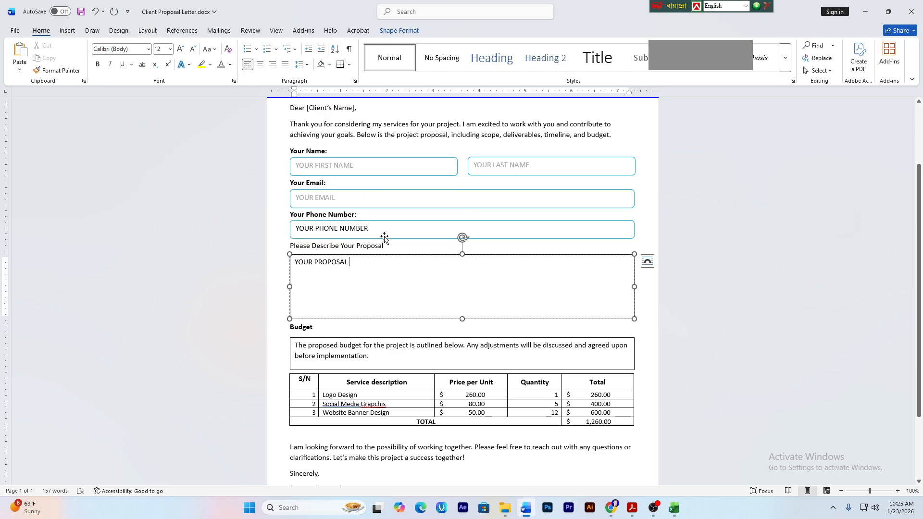
{"action": "triple_click", "coordinate": [351, 229]}
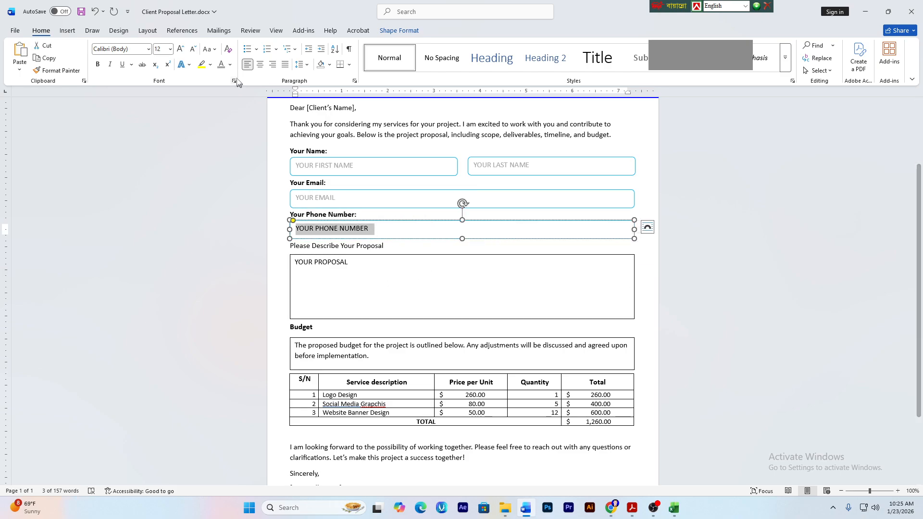
{"action": "left_click", "coordinate": [221, 63]}
{"action": "left_click", "coordinate": [313, 260]}
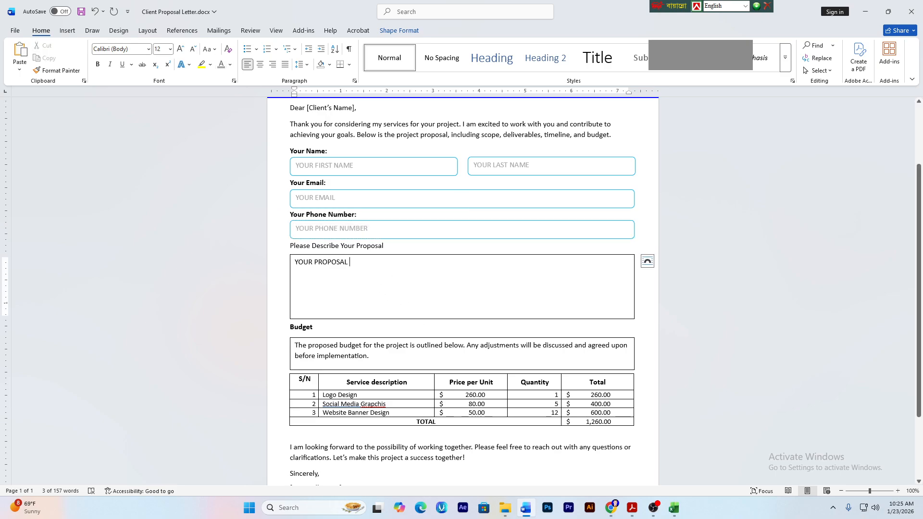
{"action": "triple_click", "coordinate": [314, 260]}
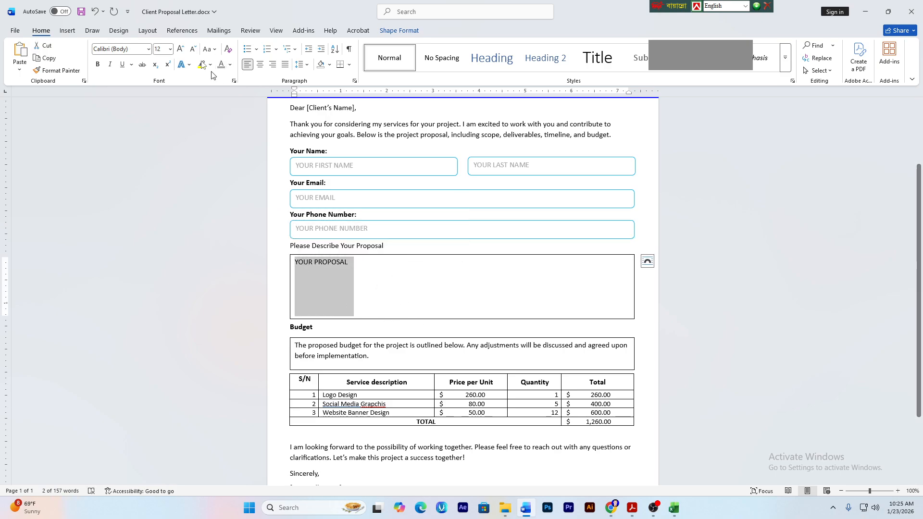
{"action": "left_click", "coordinate": [221, 64]}
- Make the whole budget description paragraph grey
{"action": "scroll", "coordinate": [400, 334], "scroll_direction": "down", "scroll_amount": 2}
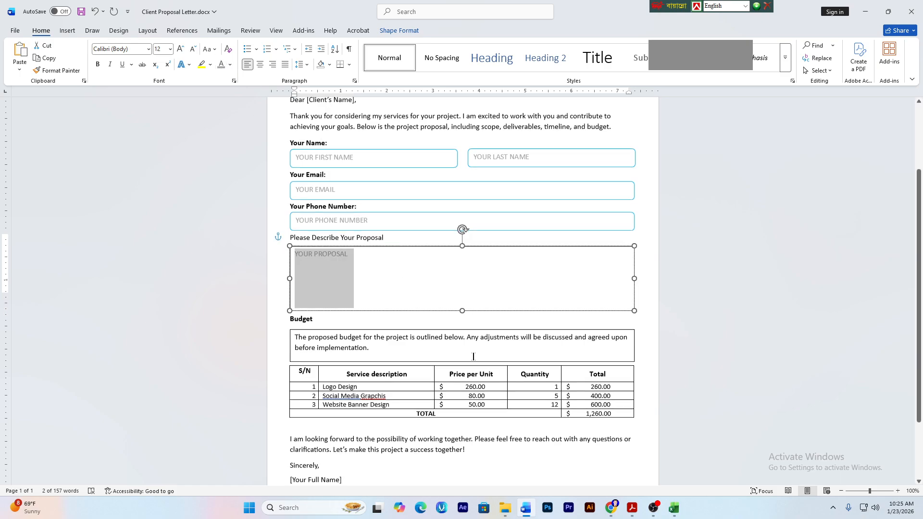
{"action": "left_click_drag", "start_coordinate": [377, 317], "coordinate": [263, 262]}
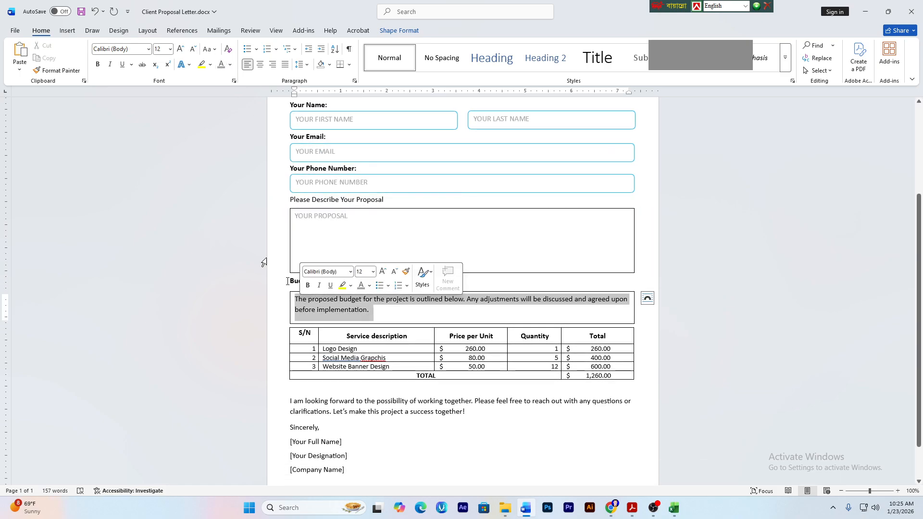
{"action": "left_click", "coordinate": [221, 64]}
{"action": "left_click", "coordinate": [423, 384]}
{"action": "scroll", "coordinate": [381, 423], "scroll_direction": "down", "scroll_amount": 2}
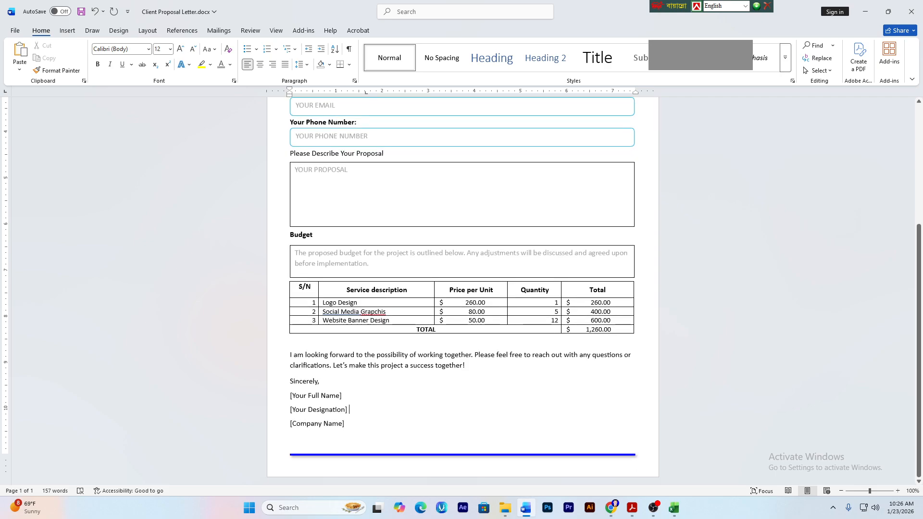
- Start Save As and navigate from the Desktop through the course folder into Job-1
{"action": "scroll", "coordinate": [282, 323], "scroll_direction": "up", "scroll_amount": 2}
{"action": "left_click", "coordinate": [337, 208]}
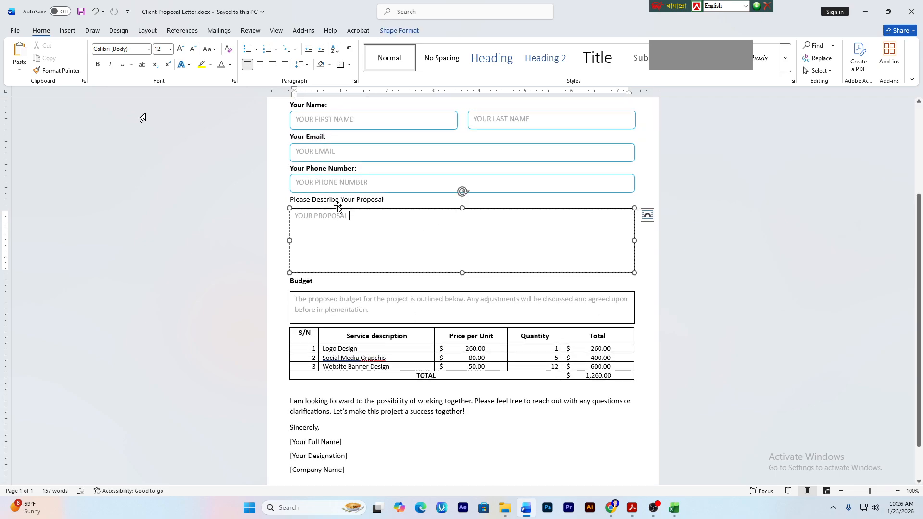
{"action": "left_click", "coordinate": [15, 31]}
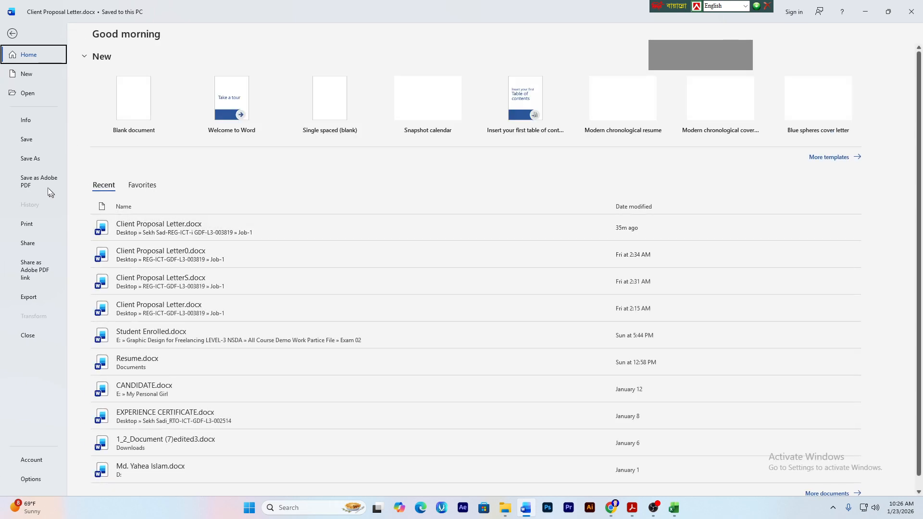
{"action": "left_click", "coordinate": [41, 158]}
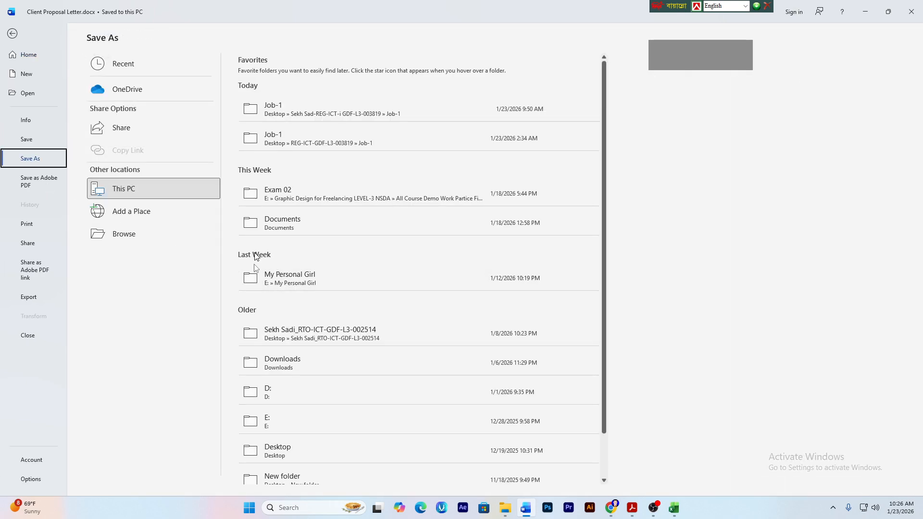
{"action": "left_click", "coordinate": [309, 444]}
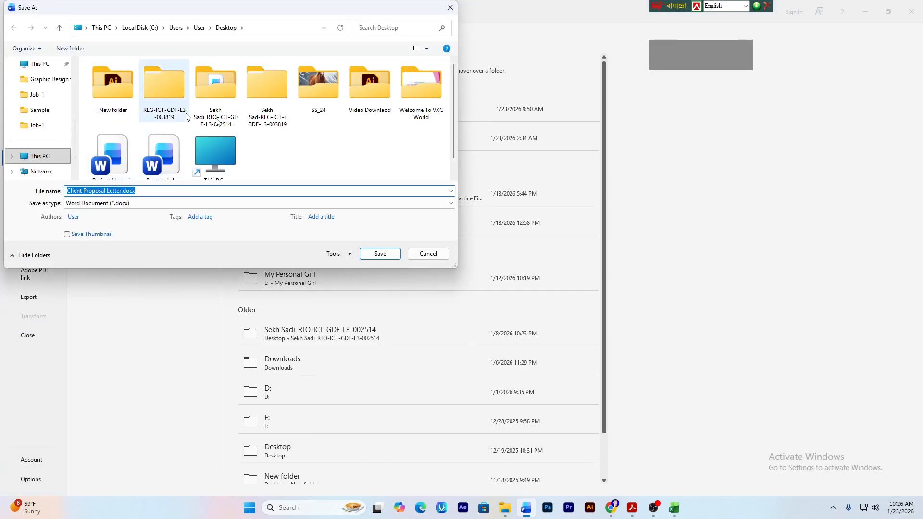
{"action": "double_click", "coordinate": [267, 113]}
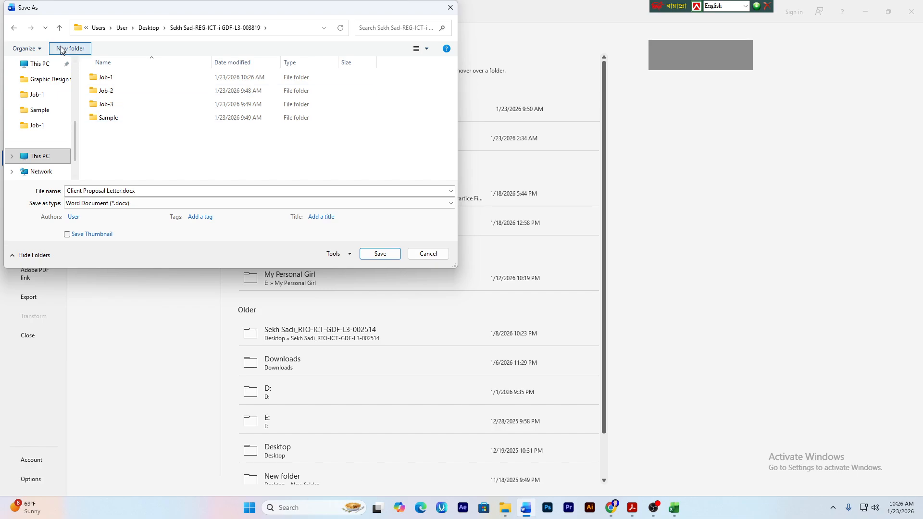
{"action": "left_click", "coordinate": [60, 27]}
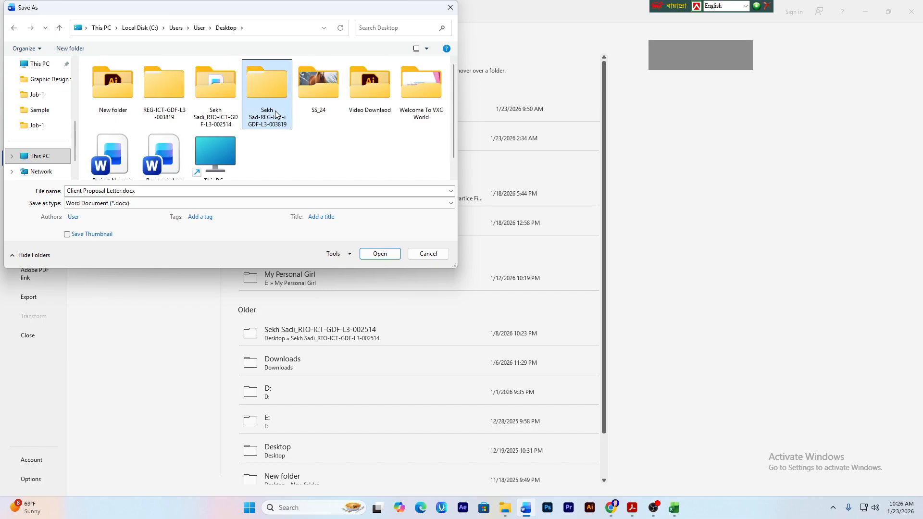
{"action": "double_click", "coordinate": [275, 114]}
{"action": "double_click", "coordinate": [103, 77]}
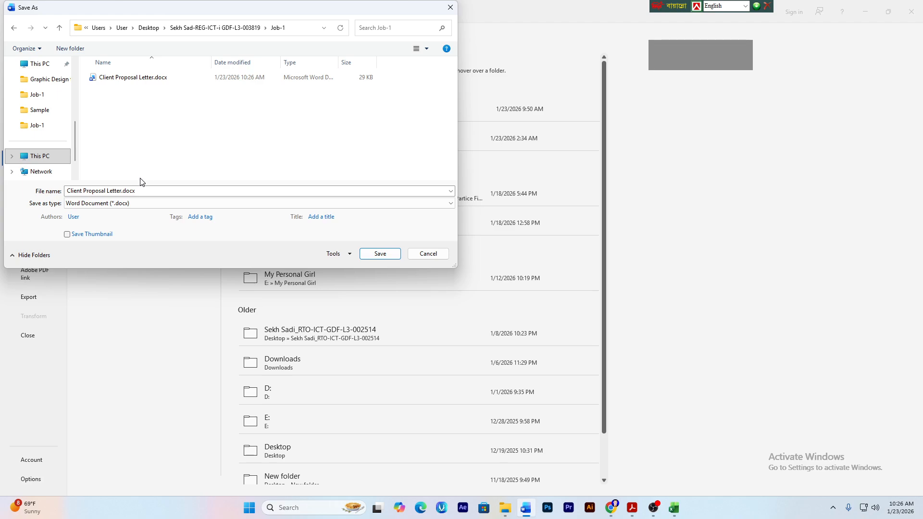
- Set the file type to PDF and save Client Proposal Letter.pdf
{"action": "left_click", "coordinate": [94, 205]}
{"action": "left_click", "coordinate": [91, 256]}
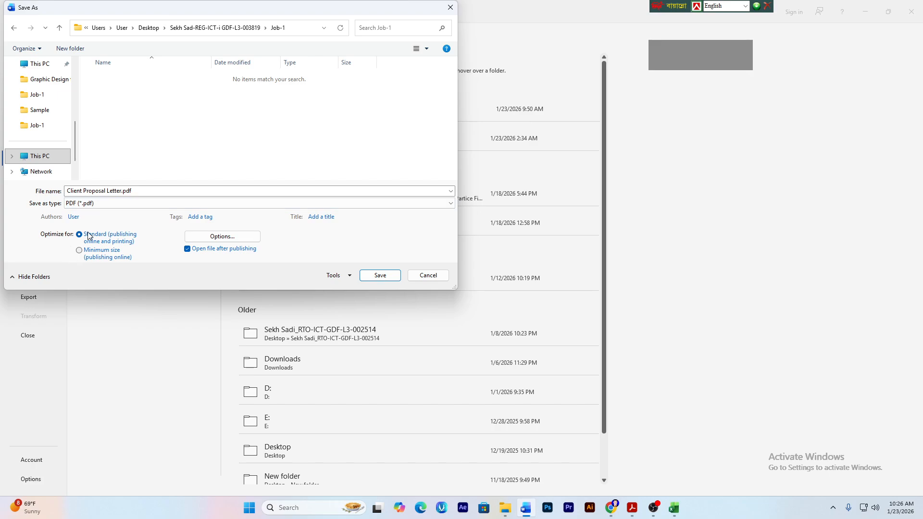
{"action": "left_click", "coordinate": [374, 281]}
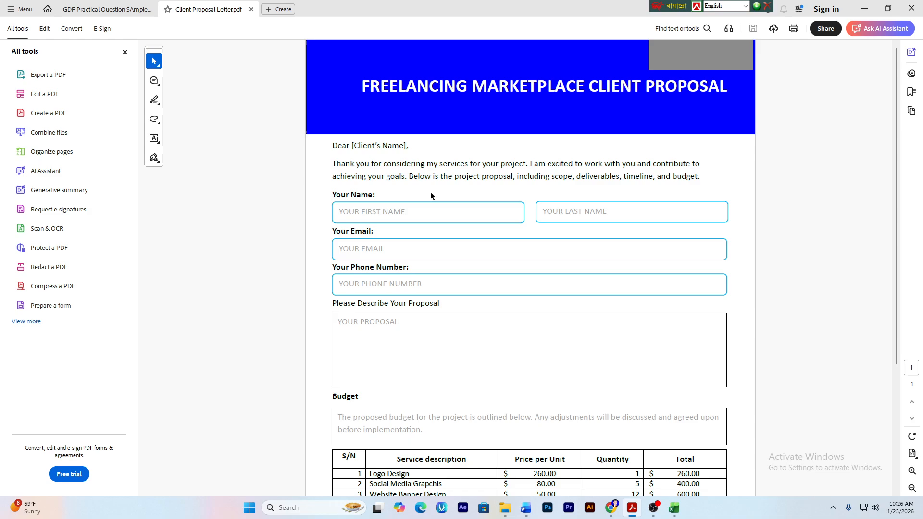
- Scroll through the exported PDF to review it, then minimize Acrobat
{"action": "scroll", "coordinate": [515, 215], "scroll_direction": "down", "scroll_amount": 4}
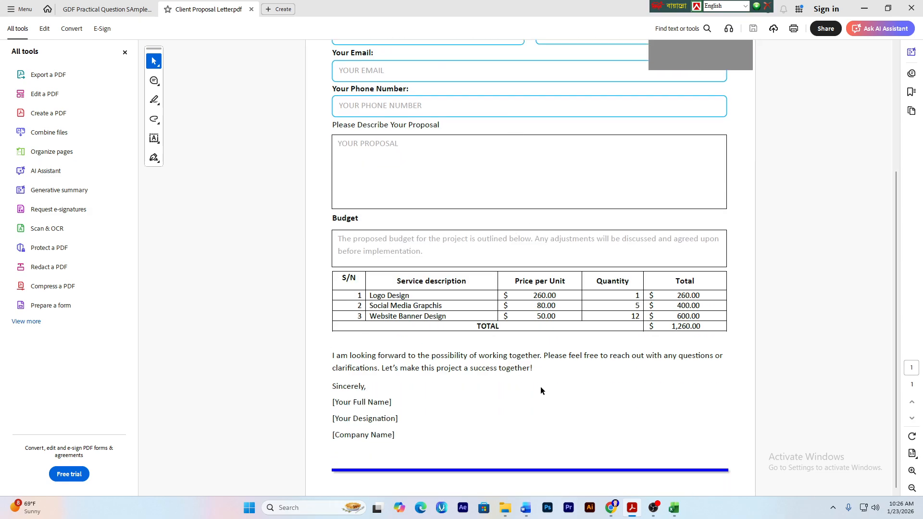
{"action": "scroll", "coordinate": [540, 386], "scroll_direction": "up", "scroll_amount": 4}
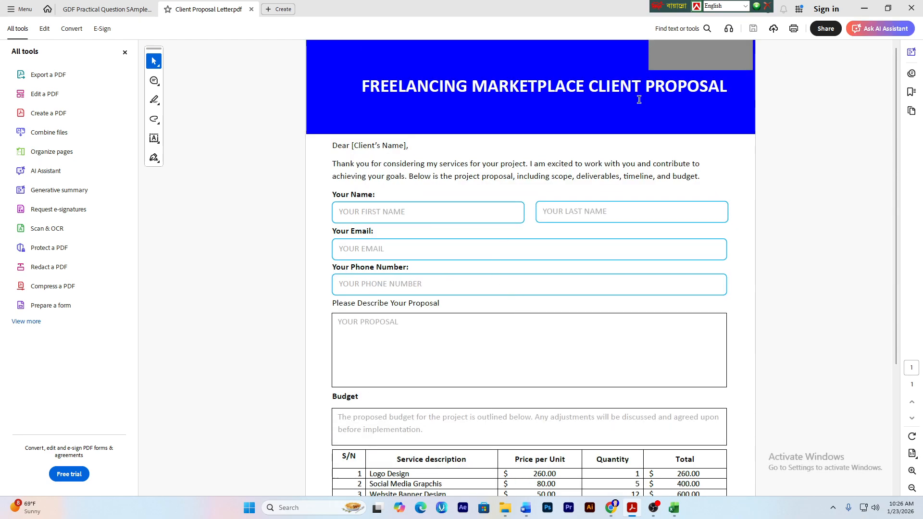
{"action": "left_click", "coordinate": [863, 9]}
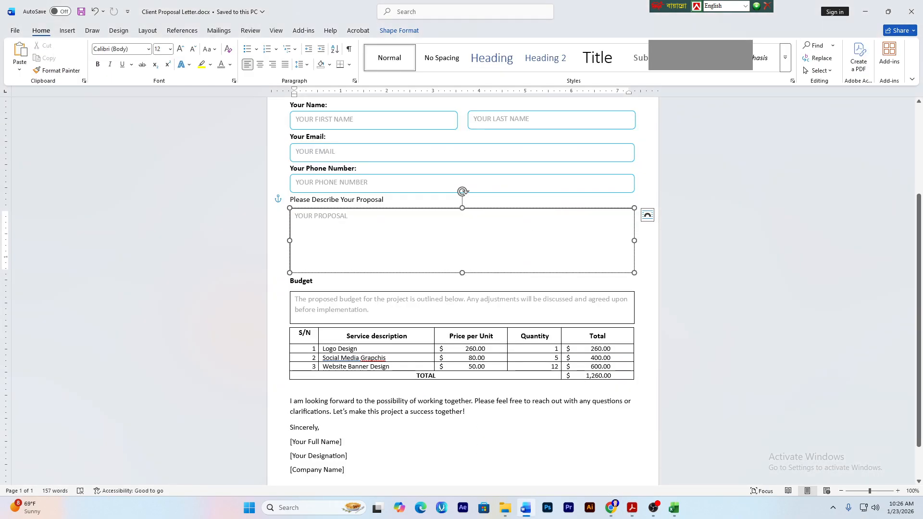
- Bring the Google Meet call window forward from Chrome's taskbar preview
{"action": "mouse_move", "coordinate": [611, 508]}
{"action": "left_click", "coordinate": [564, 457]}
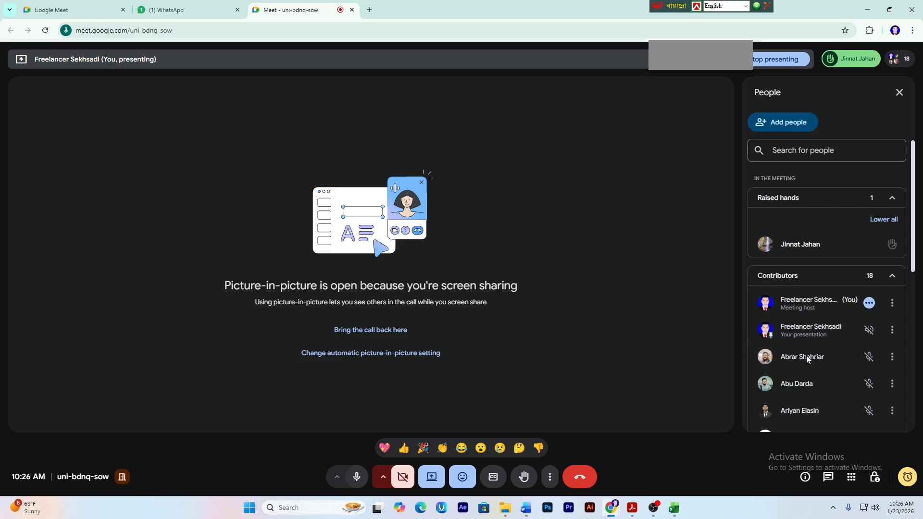
- Glance at the WhatsApp tab, then return to the Meet call tab
{"action": "scroll", "coordinate": [805, 357], "scroll_direction": "down", "scroll_amount": 6}
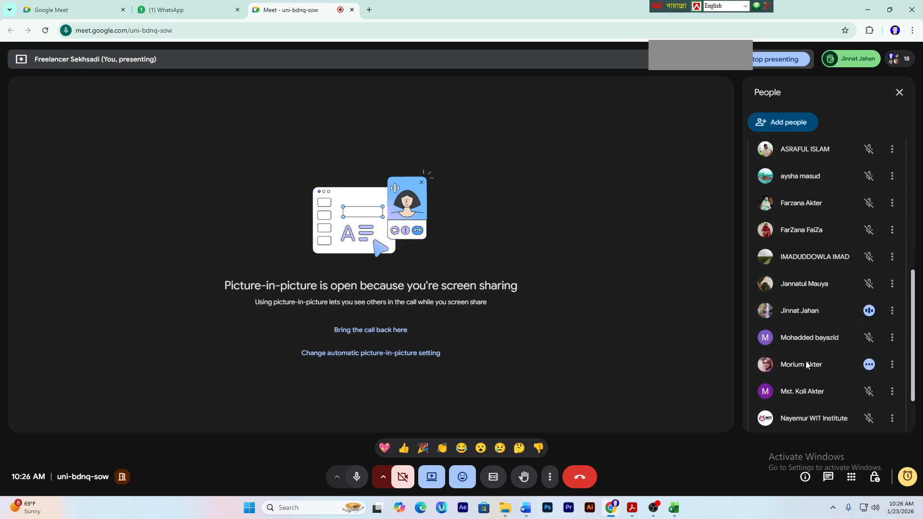
{"action": "scroll", "coordinate": [806, 362], "scroll_direction": "up", "scroll_amount": 8}
{"action": "mouse_move", "coordinate": [837, 80]}
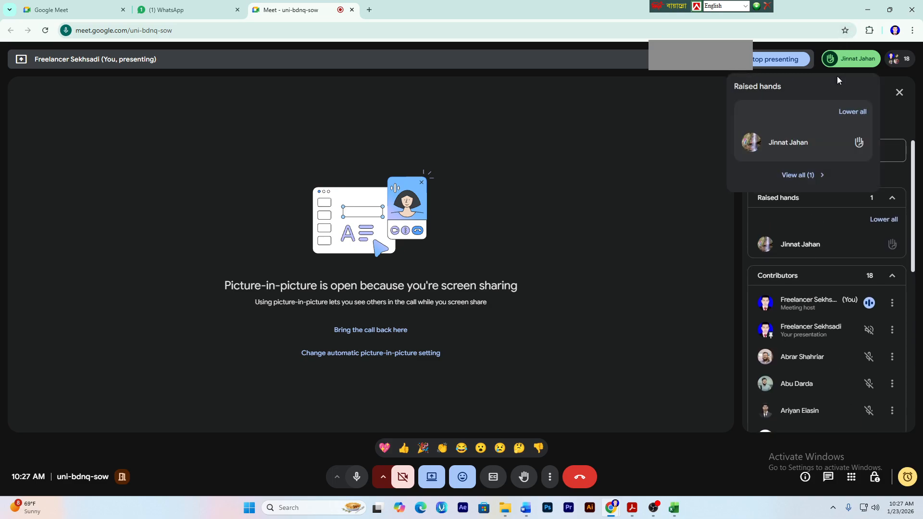
{"action": "left_click", "coordinate": [159, 9]}
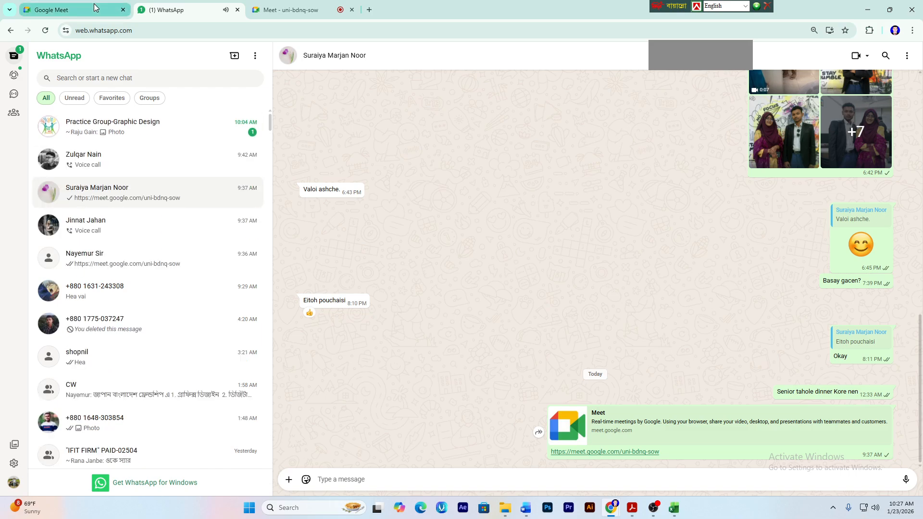
{"action": "left_click", "coordinate": [258, 12]}
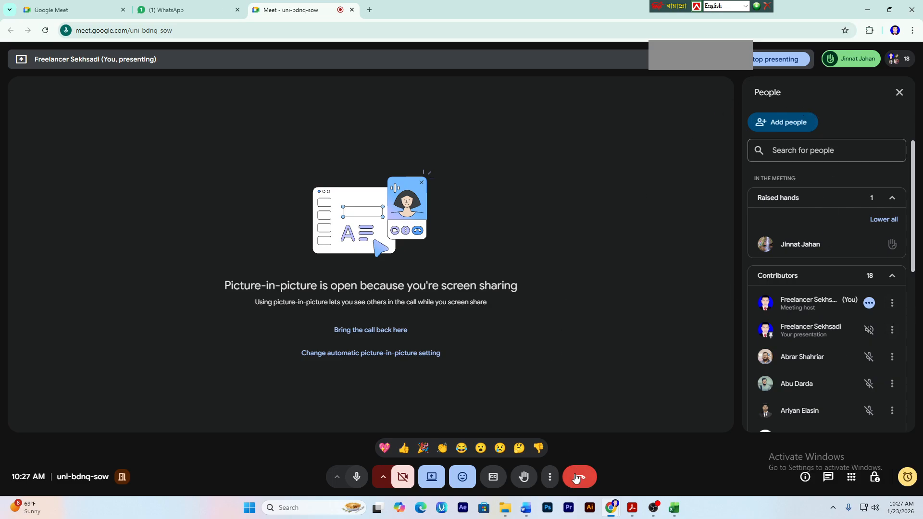
- Stop sharing the screen in Meet and bring OBS Studio forward
{"action": "left_click", "coordinate": [435, 483]}
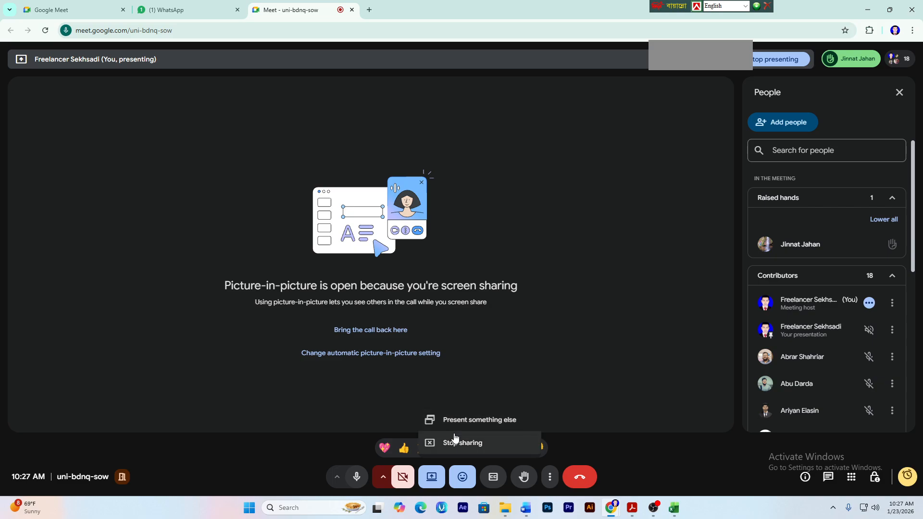
{"action": "left_click", "coordinate": [456, 442]}
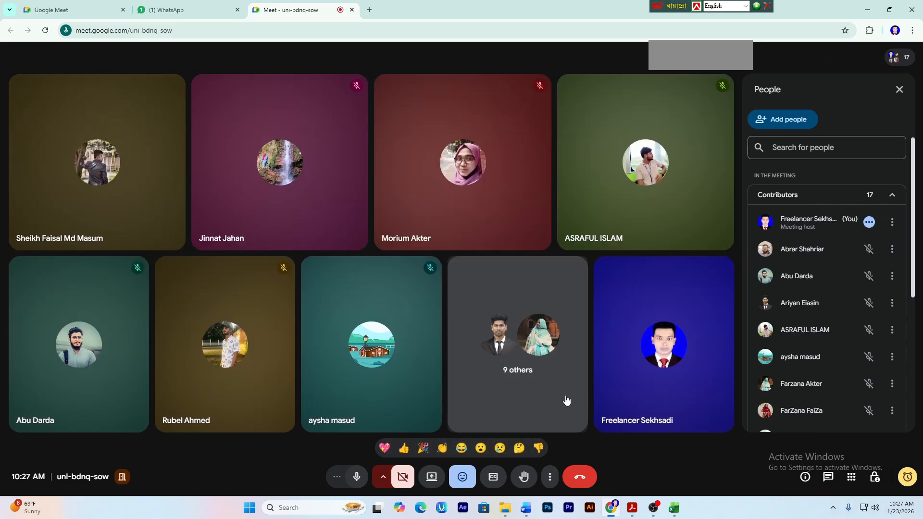
{"action": "left_click", "coordinate": [655, 509]}
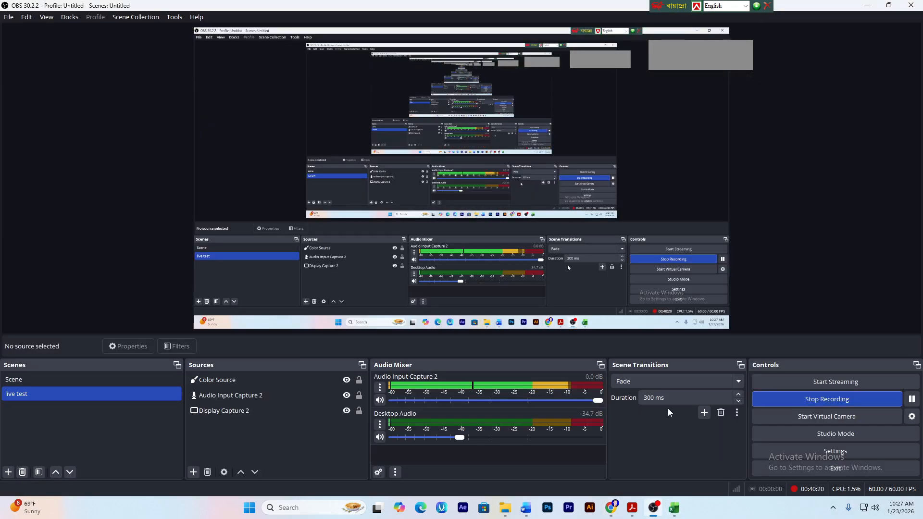